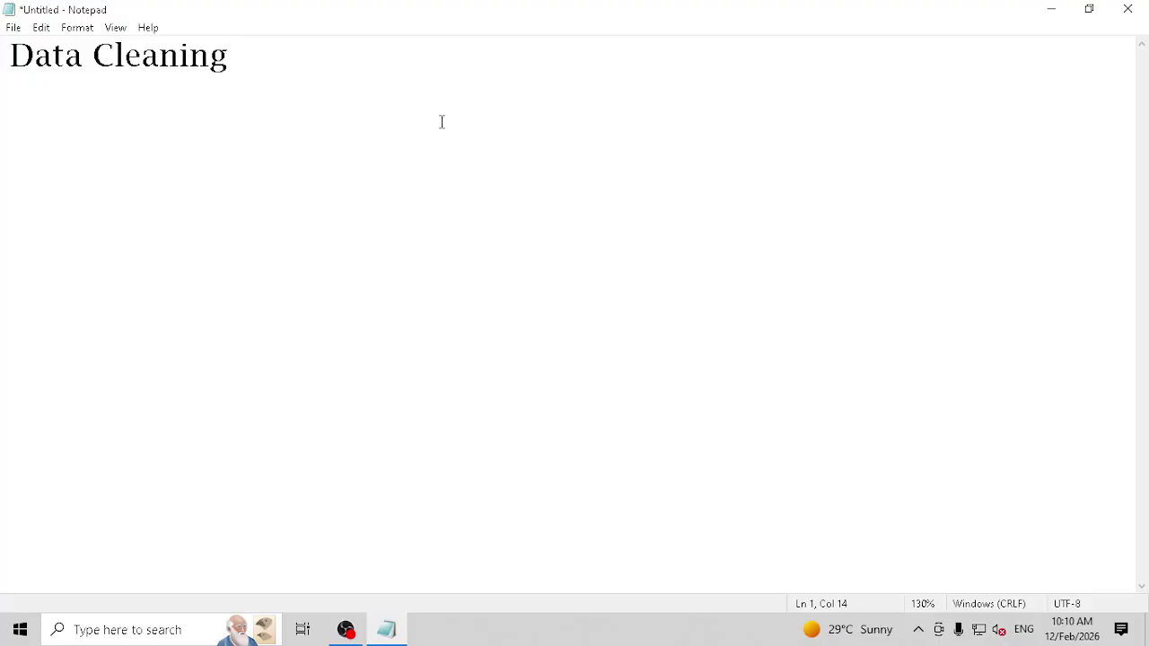
# Step: List Trim, Clean and Add column on separate lines beneath the Data Cleaning heading
pyautogui.write('Trim')
pyautogui.press('Return')
pyautogui.write('Clean')
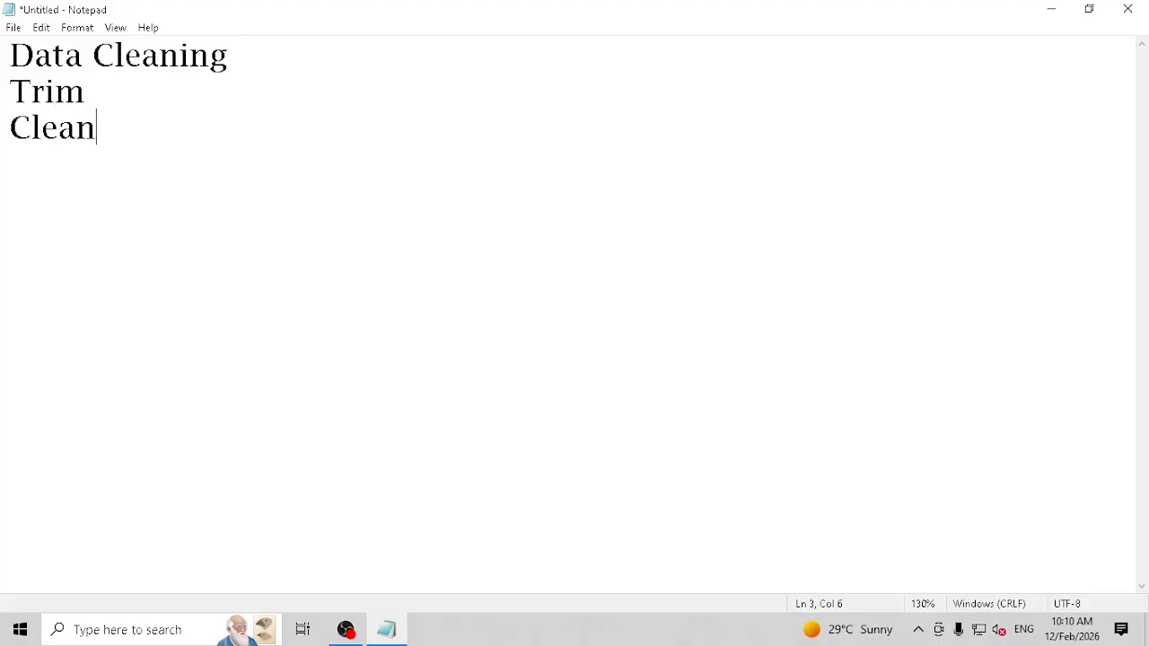
pyautogui.press('Return')
pyautogui.write('Add c')
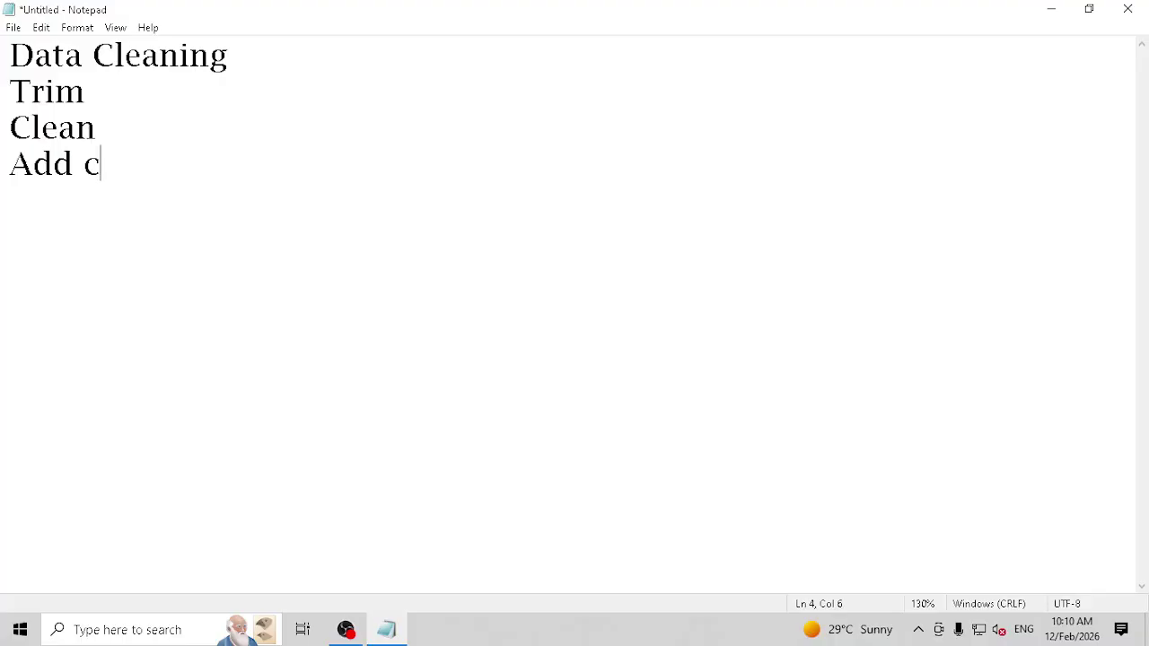
pyautogui.write('olumn')
# Step: Extend the Data Cleaning list with separate lines for Remove, Replacement and Custom columns
pyautogui.press('Return')
pyautogui.write('Remove')
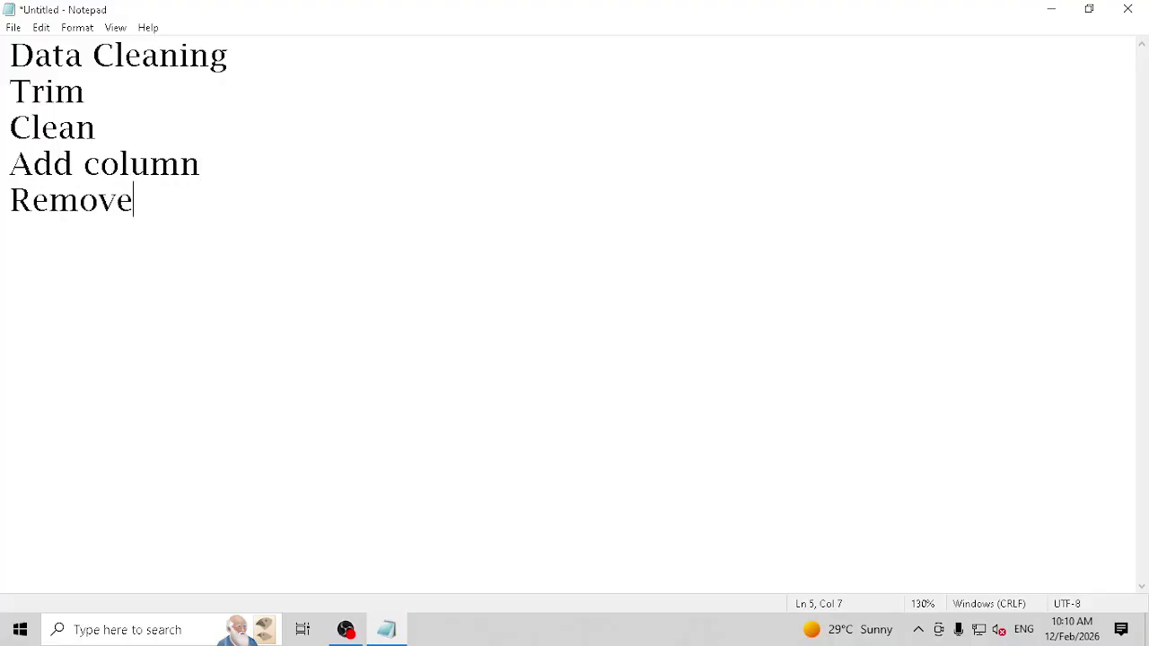
pyautogui.press('Return')
pyautogui.write('Replacement ')
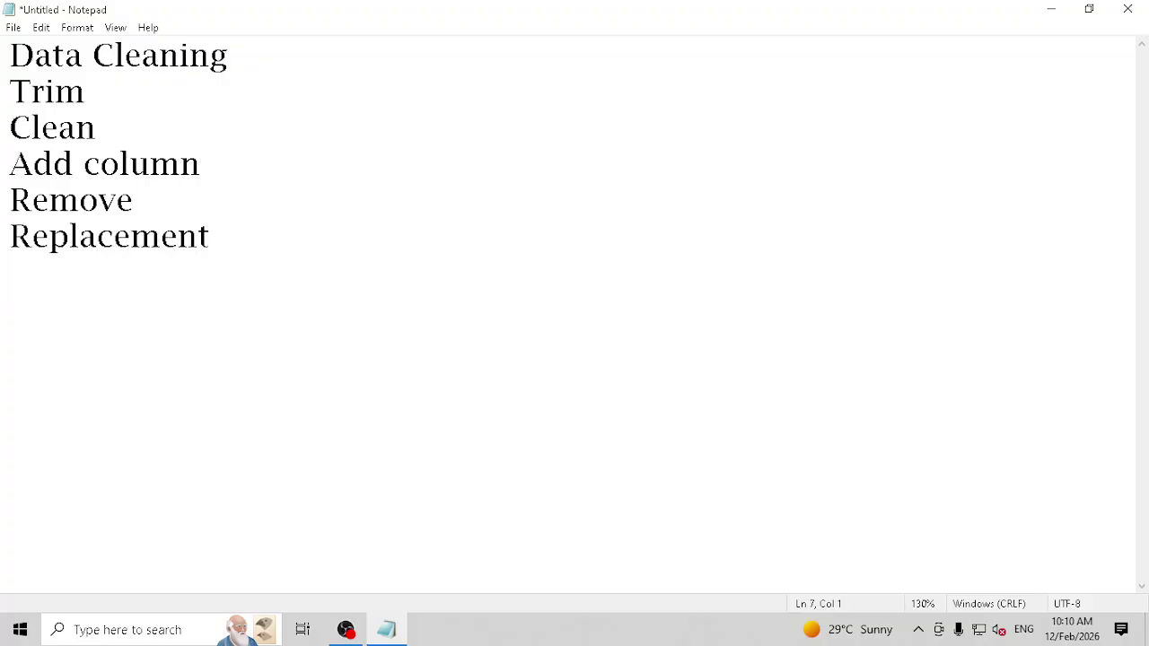
pyautogui.write('Custom')
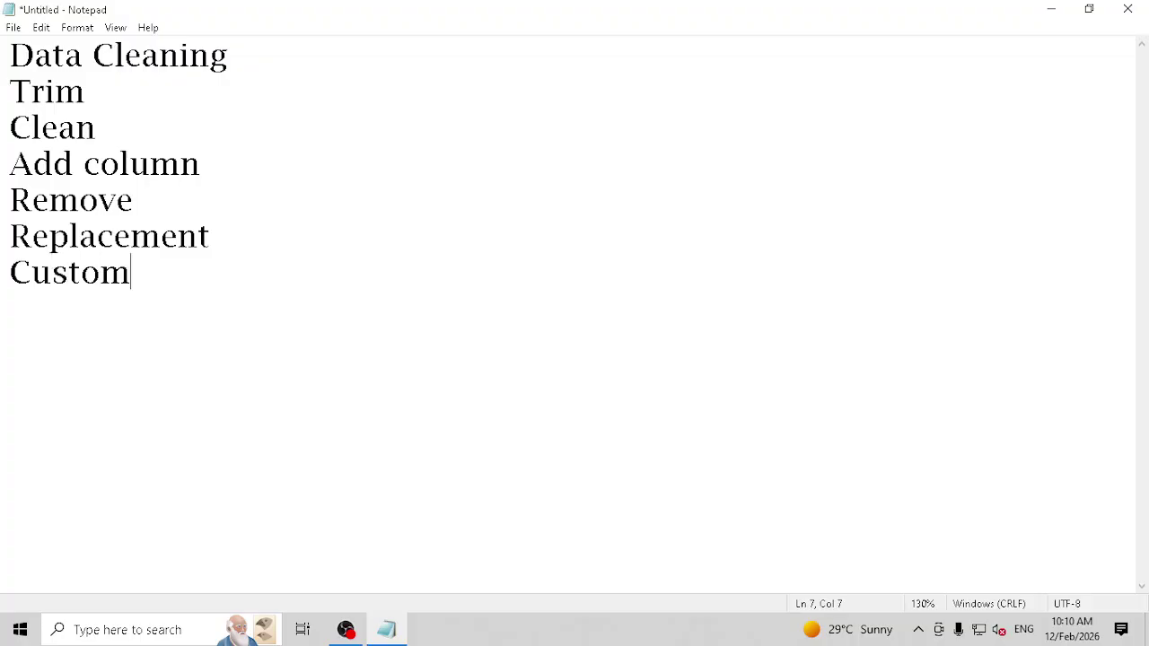
pyautogui.write(' columns')
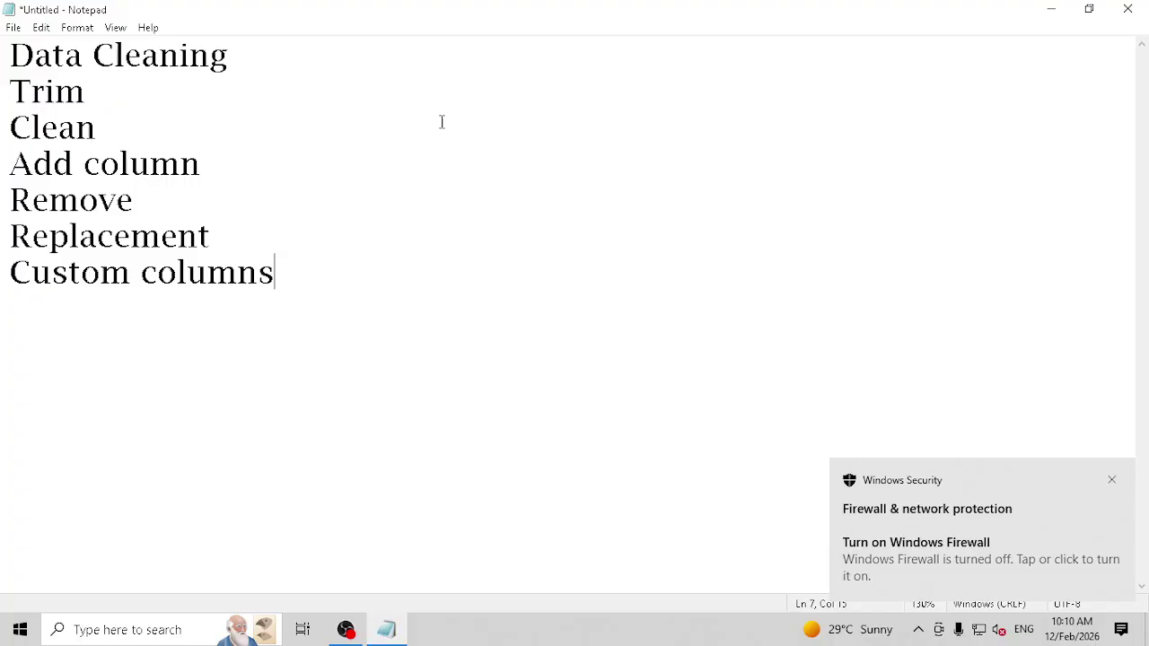
# Step: Add the line "columns MQuery (conditional)" beneath Custom columns
pyautogui.press('Return')
pyautogui.write('MQu')
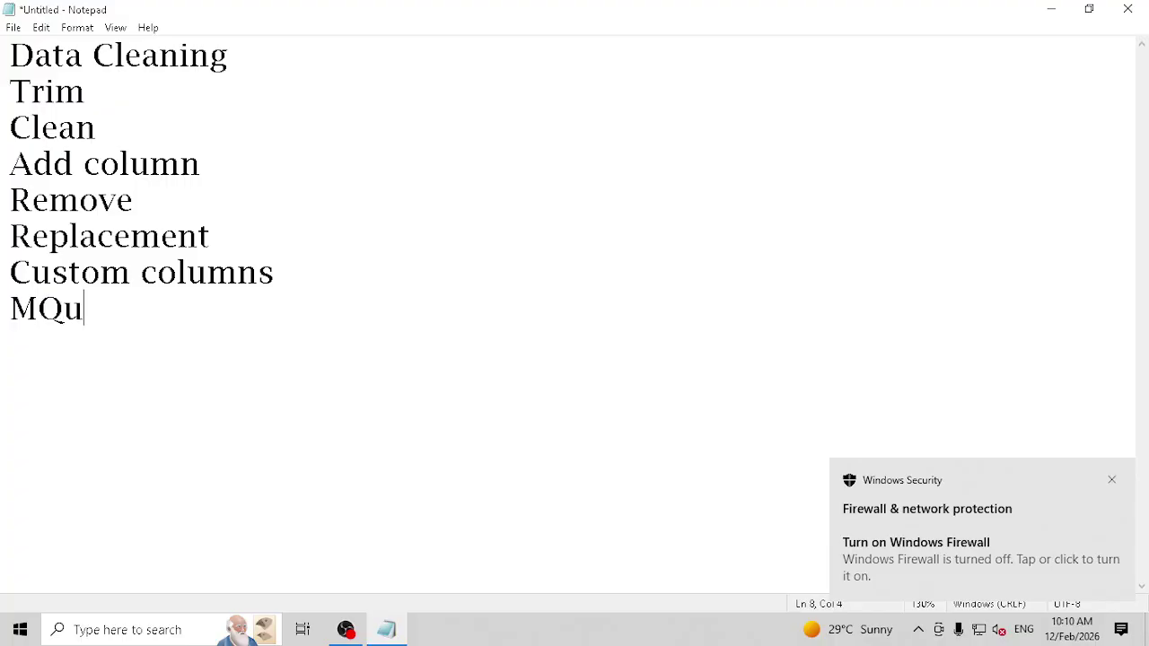
pyautogui.write('ery')
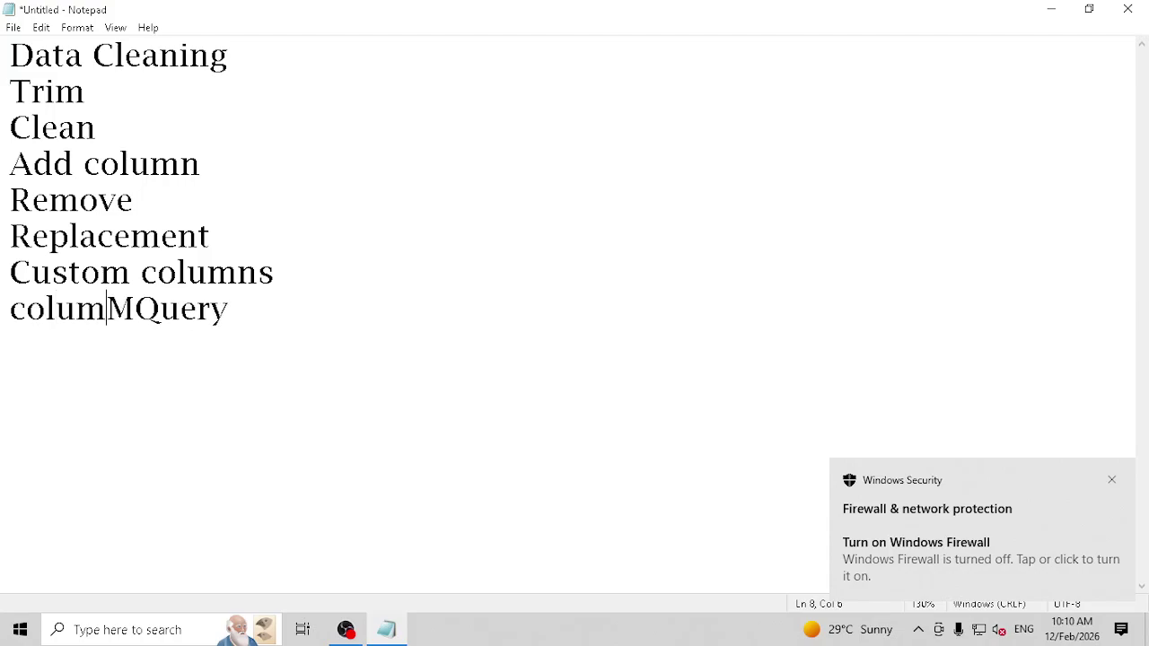
pyautogui.write('columns  (co')
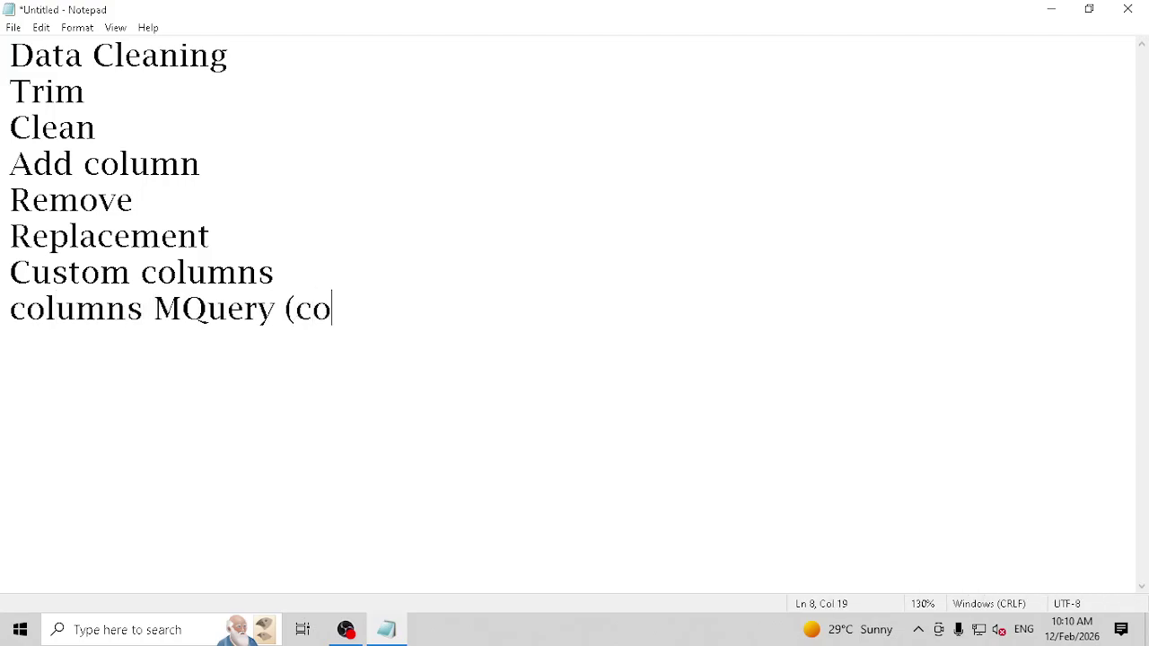
pyautogui.write('nditiona)')
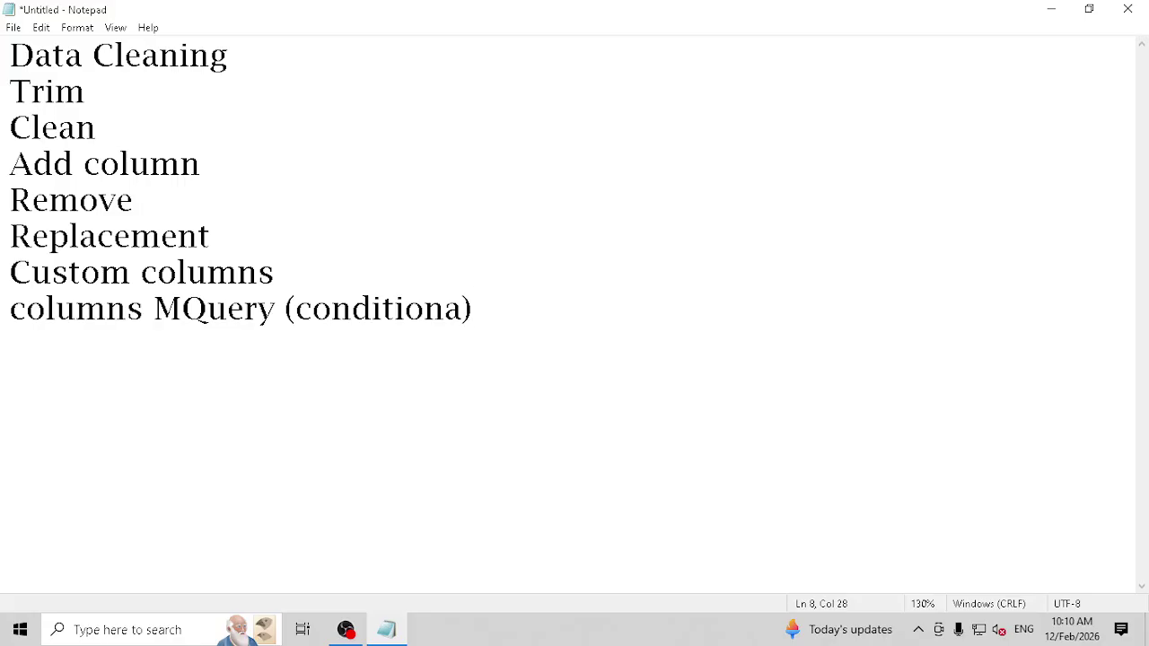
pyautogui.write('l')
pyautogui.press('Left')
pyautogui.press('Left')
pyautogui.press('Left')
pyautogui.press('Left')
pyautogui.press('Left')
pyautogui.press('Left')
pyautogui.press('Left')
pyautogui.press('Left')
pyautogui.press('Left')
pyautogui.press('Left')
pyautogui.press('Left')
pyautogui.press('Left')
pyautogui.press('Left')
pyautogui.hotkey('shift', 'Left')
pyautogui.hotkey('shift', 'Left')
pyautogui.hotkey('shift', 'Left')
pyautogui.hotkey('shift', 'Left')
pyautogui.hotkey('shift', 'Left')
pyautogui.hotkey('shift', 'Left')
pyautogui.hotkey('shift', 'Left')
pyautogui.hotkey('shift', 'Left')
pyautogui.hotkey('shift', 'Left')
pyautogui.hotkey('shift', 'Right')
pyautogui.hotkey('shift', 'Right')
pyautogui.hotkey('shift', 'Right')
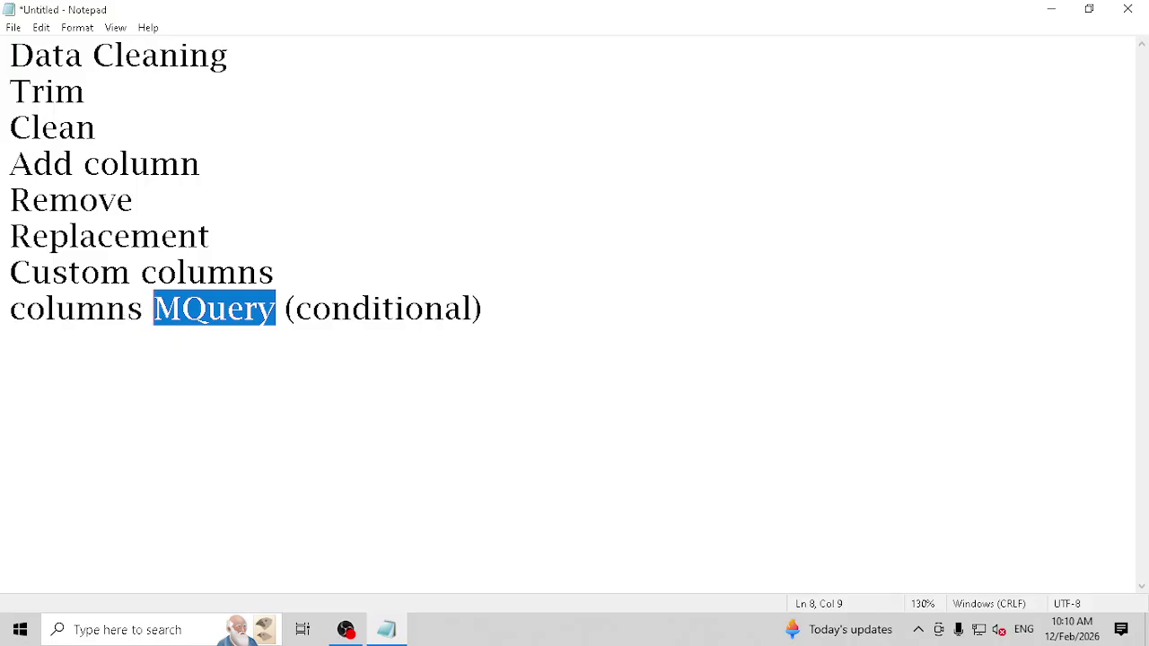
pyautogui.press('End')
pyautogui.hotkey('shift', 'Up')
pyautogui.hotkey('shift', 'Up')
pyautogui.hotkey('shift', 'Up')
pyautogui.hotkey('shift', 'Up')
pyautogui.hotkey('shift', 'Up')
pyautogui.hotkey('shift', 'Up')
pyautogui.press('Down')
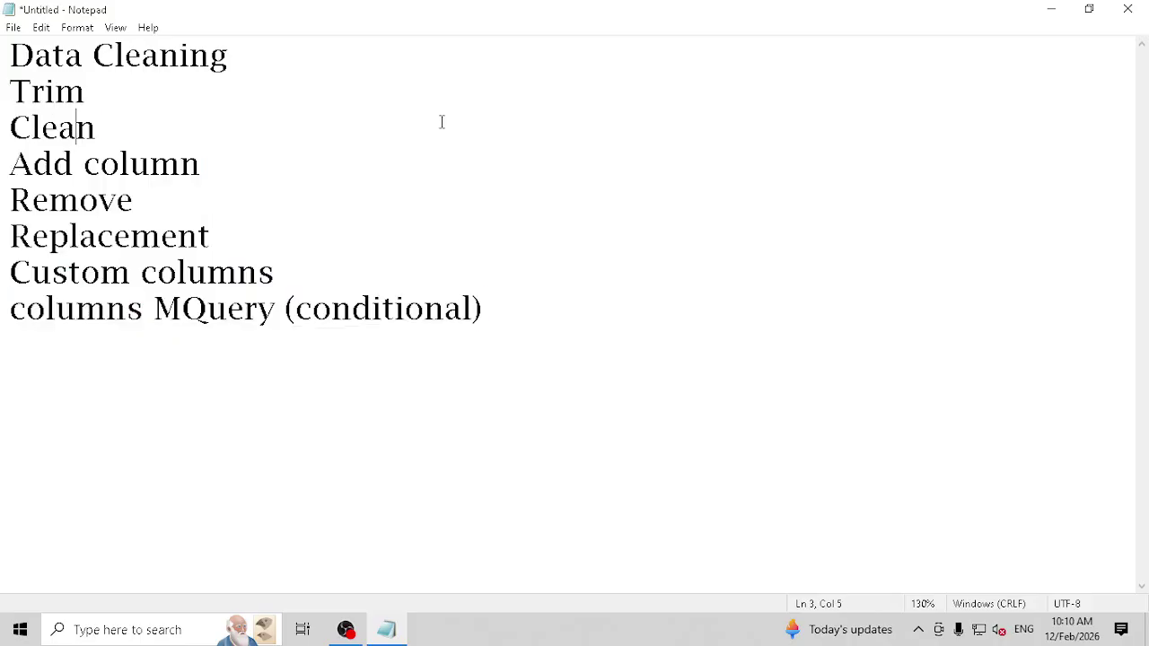
# Step: Leave a blank line after the Data Cleaning list and add the heading "Data Merging (Join Query)"
pyautogui.press('Return')
pyautogui.press('Return')
pyautogui.write('Data')
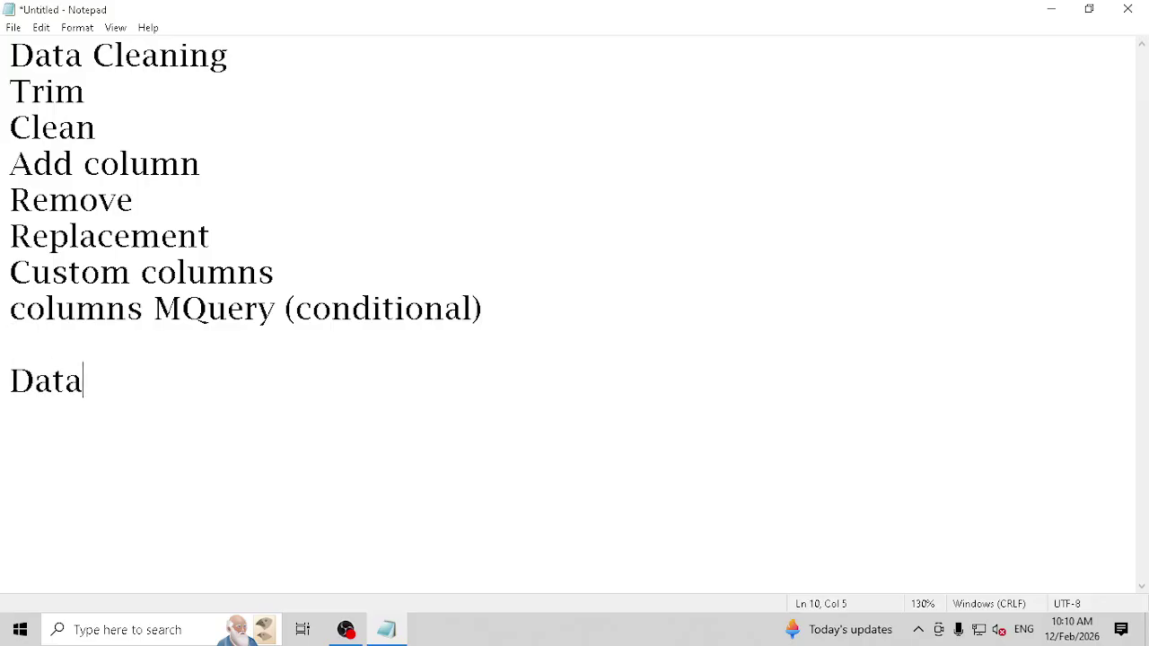
pyautogui.write(' Merging (')
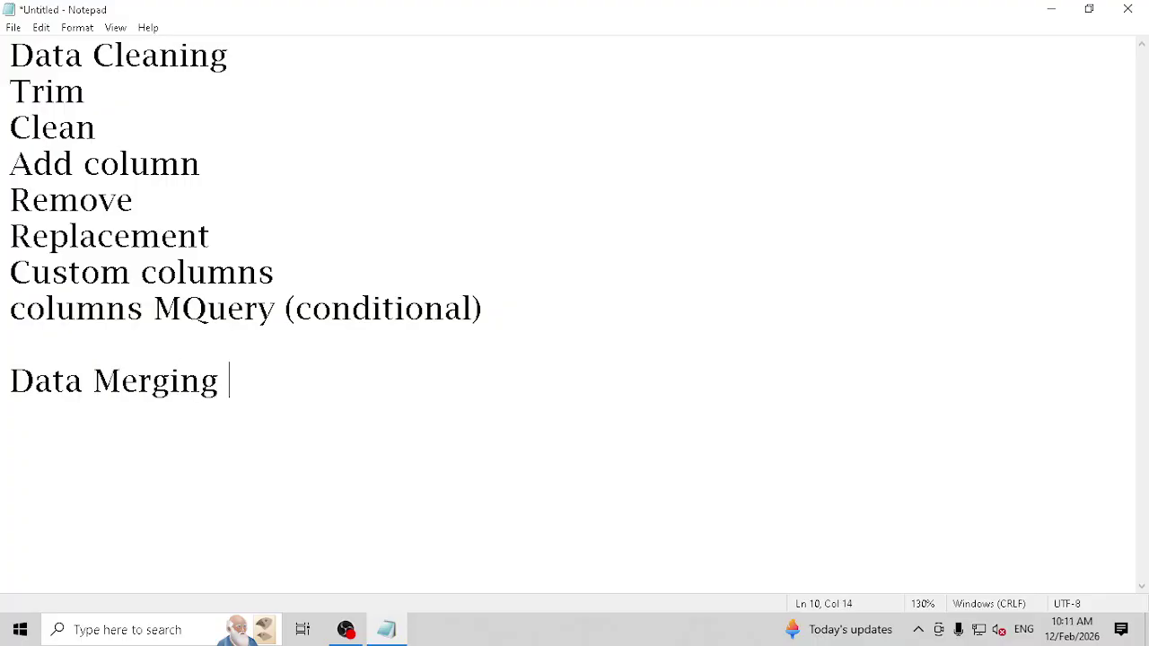
pyautogui.write('Join ')
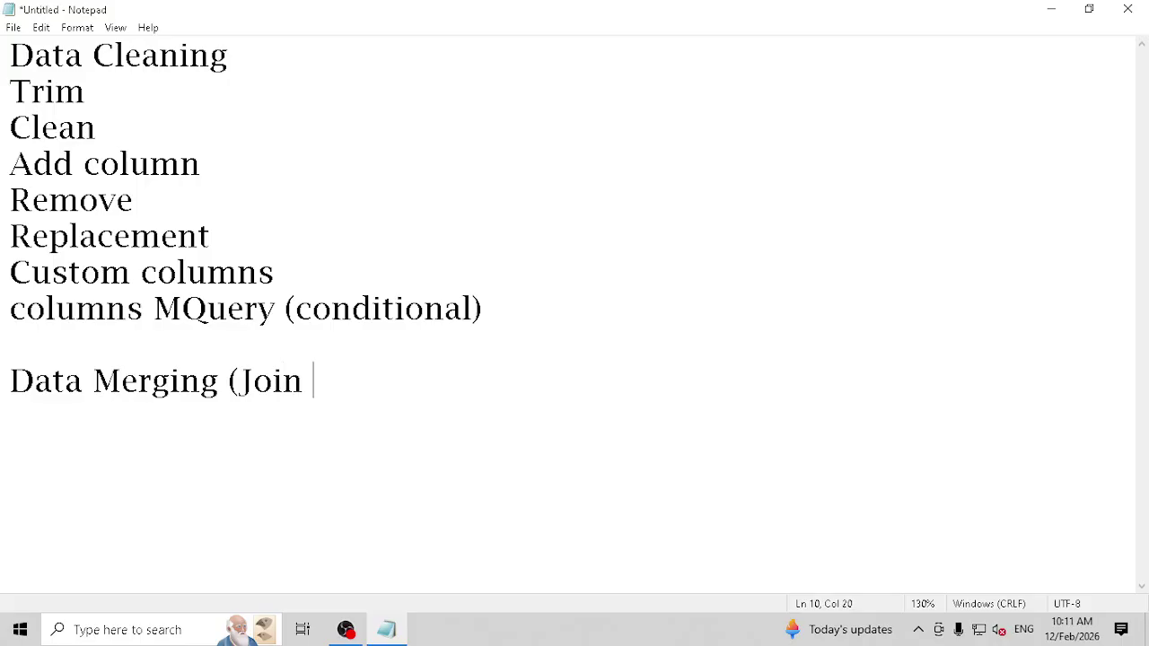
pyautogui.write('Qiery)')
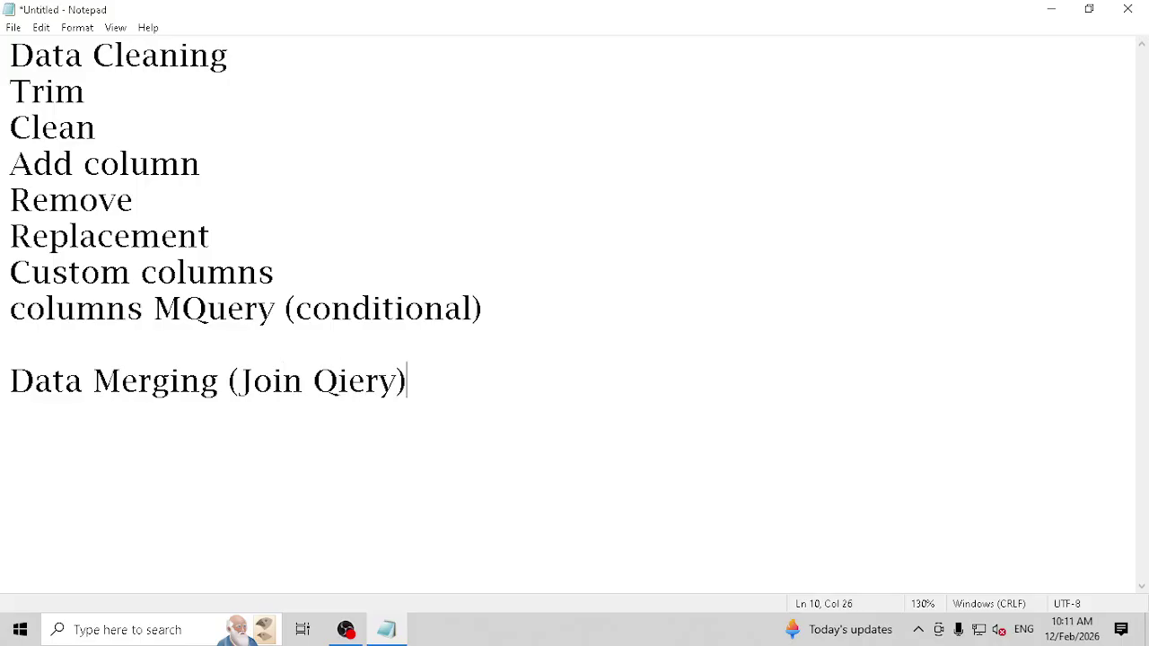
pyautogui.press('Left')
pyautogui.press('Left')
pyautogui.press('Left')
pyautogui.press('Left')
pyautogui.hotkey('shift', 'Left')
pyautogui.write('u')
pyautogui.press('End')
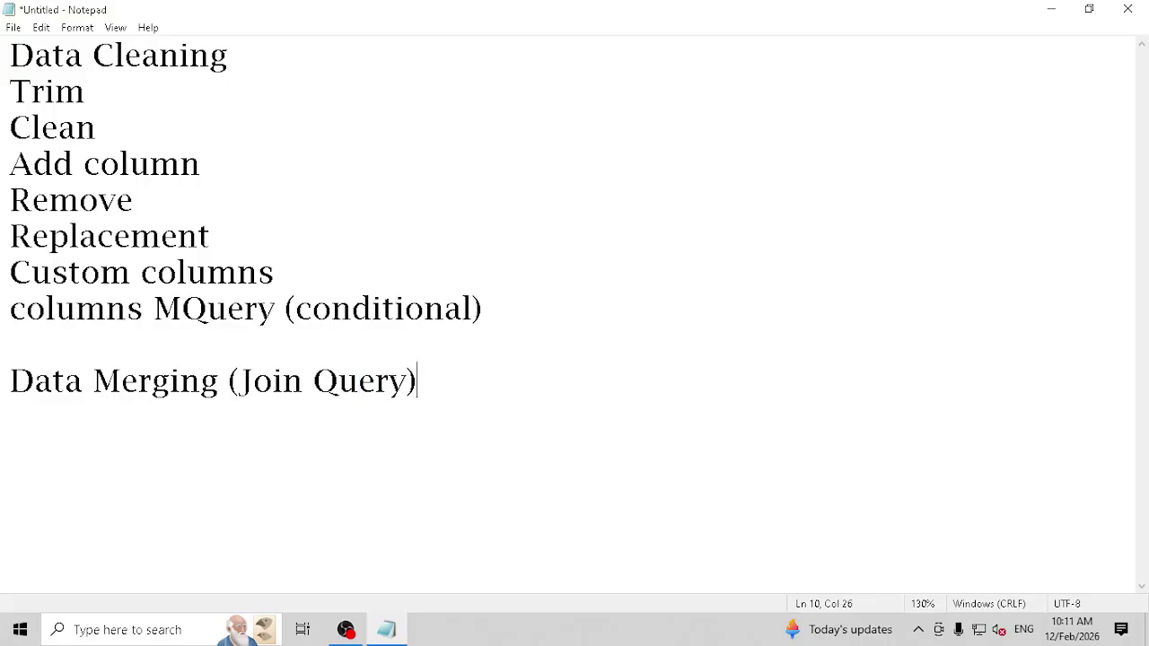
pyautogui.press('Left')
pyautogui.hotkey('shift', 'Right')
pyautogui.hotkey('shift', 'Right')
pyautogui.hotkey('shift', 'Right')
pyautogui.hotkey('shift', 'Right')
pyautogui.hotkey('shift', 'Right')
pyautogui.hotkey('shift', 'Right')
pyautogui.hotkey('shift', 'Right')
pyautogui.hotkey('shift', 'Right')
pyautogui.hotkey('shift', 'Right')
pyautogui.hotkey('shift', 'Right')
pyautogui.hotkey('shift', 'Right')
pyautogui.hotkey('shift', 'Right')
pyautogui.hotkey('shift', 'Right')
pyautogui.hotkey('shift', 'Left')
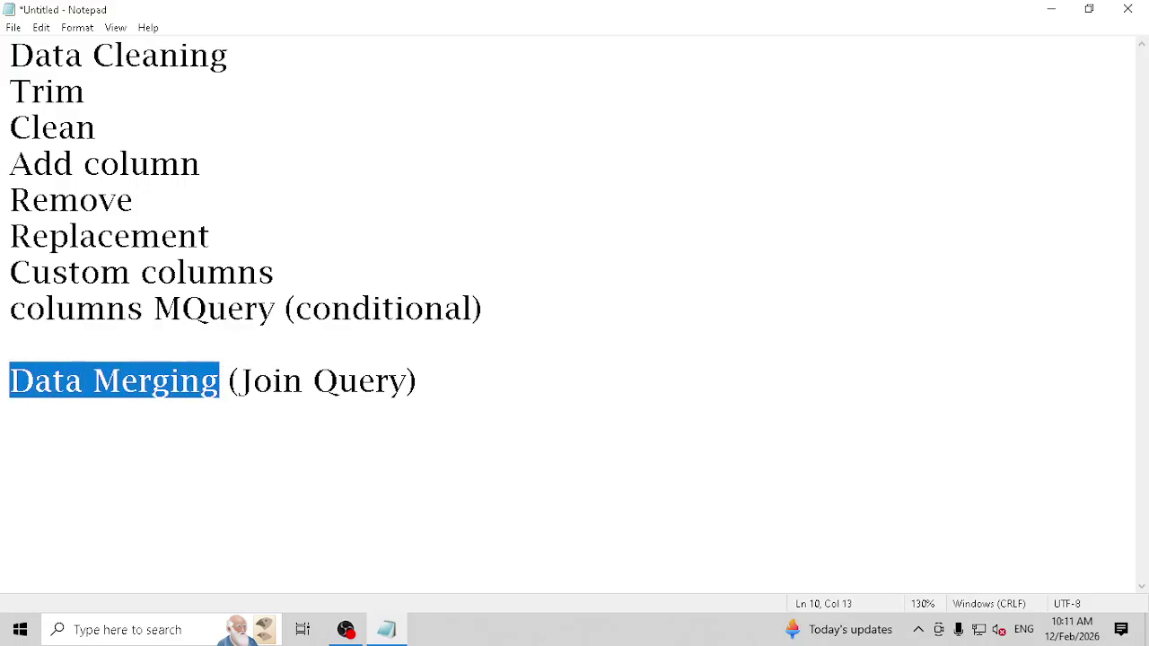
# Step: Add the heading "Data Append" on a new line beneath "Data Merging (Join Query)"
pyautogui.press('End')
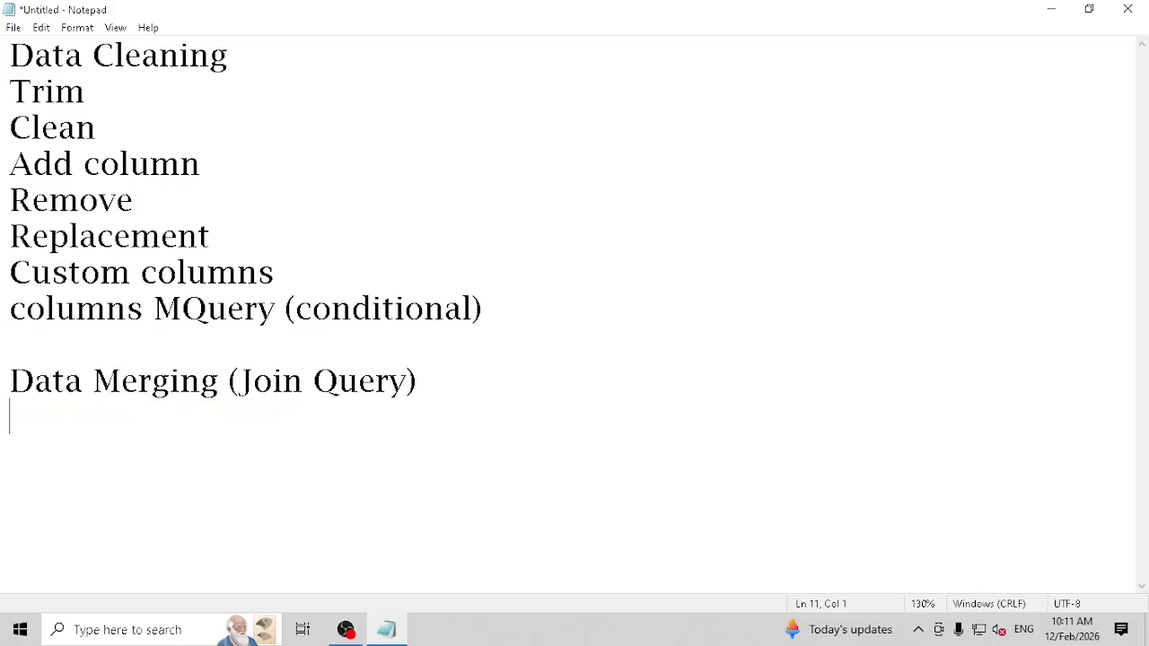
pyautogui.write('Data')
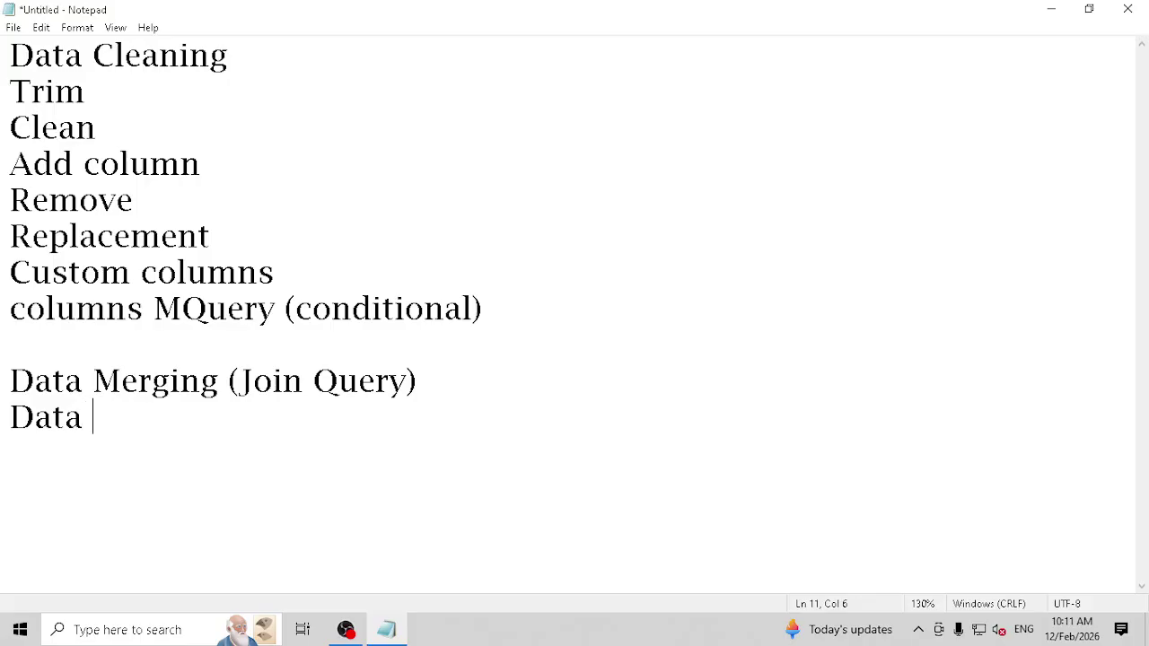
pyautogui.write(' Append')
pyautogui.press('Up')
pyautogui.hotkey('shift', 'Left')
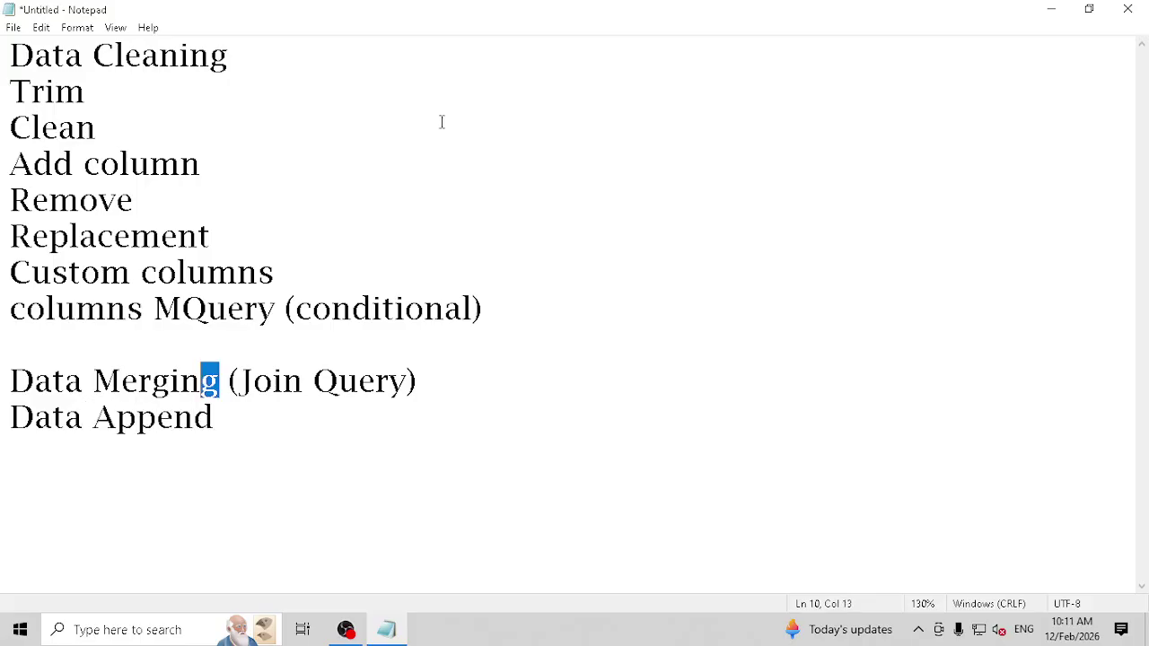
pyautogui.hotkey('shift', 'Left')
pyautogui.hotkey('shift', 'Left')
pyautogui.hotkey('shift', 'Left')
pyautogui.hotkey('shift', 'Left')
pyautogui.hotkey('shift', 'Left')
pyautogui.hotkey('shift', 'Left')
pyautogui.hotkey('shift', 'Left')
pyautogui.press('End')
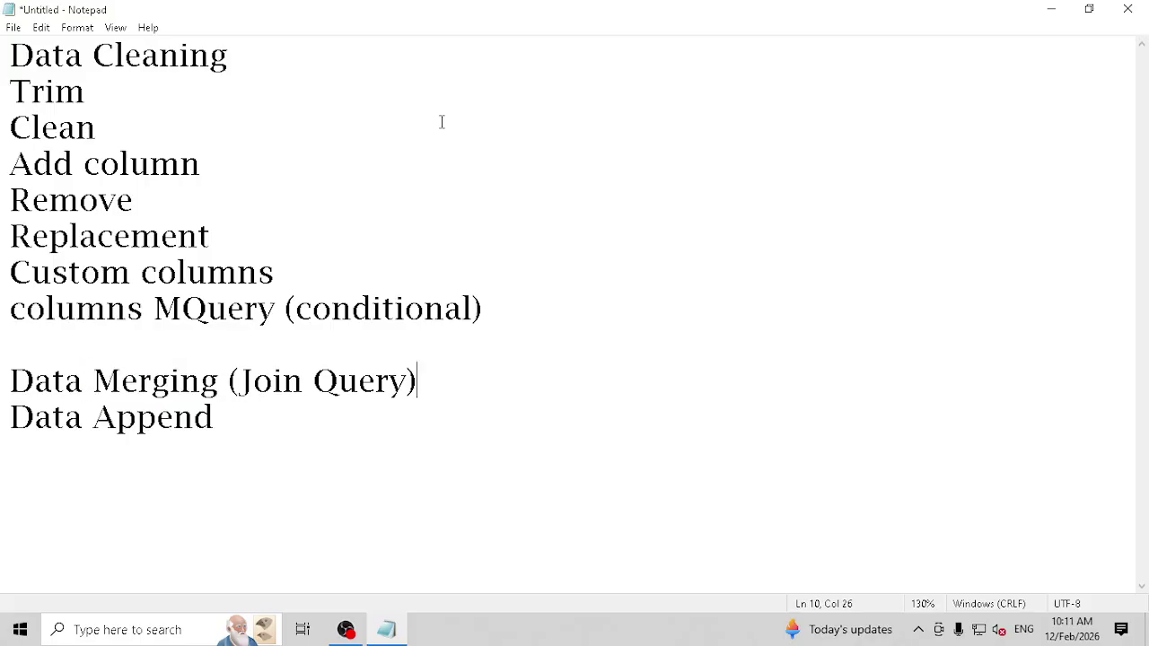
pyautogui.hotkey('shift', 'Left')
pyautogui.hotkey('shift', 'Left')
pyautogui.hotkey('shift', 'Left')
pyautogui.hotkey('shift', 'Left')
pyautogui.hotkey('shift', 'Left')
pyautogui.hotkey('shift', 'Left')
pyautogui.hotkey('shift', 'Left')
pyautogui.hotkey('shift', 'Left')
pyautogui.hotkey('shift', 'Left')
pyautogui.hotkey('shift', 'Left')
pyautogui.hotkey('shift', 'Left')
pyautogui.hotkey('shift', 'Left')
pyautogui.hotkey('shift', 'Left')
pyautogui.hotkey('shift', 'Left')
pyautogui.hotkey('shift', 'Left')
pyautogui.hotkey('shift', 'Left')
pyautogui.hotkey('shift', 'Left')
pyautogui.hotkey('shift', 'Left')
# Step: List the join types "Left,", Right, Inner and Outer on indented lines between the Data Merging and Data Append headings
pyautogui.press('End')
pyautogui.press('Return')
pyautogui.write('Left,')
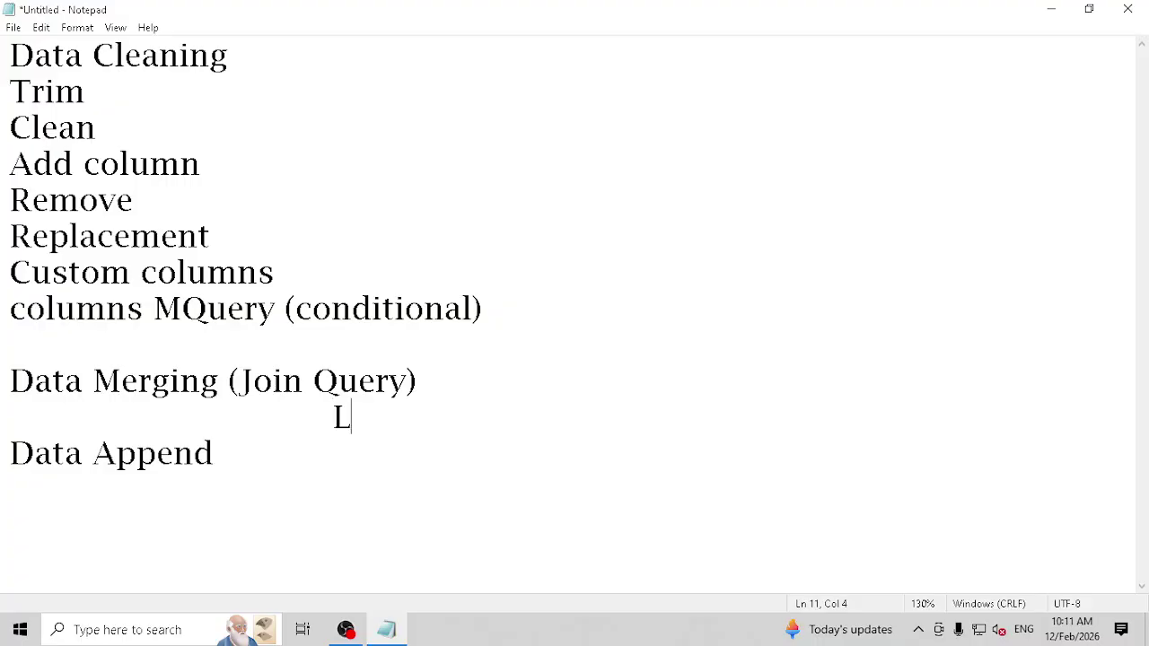
pyautogui.press('Return')
pyautogui.press('Tab')
pyautogui.write('R')
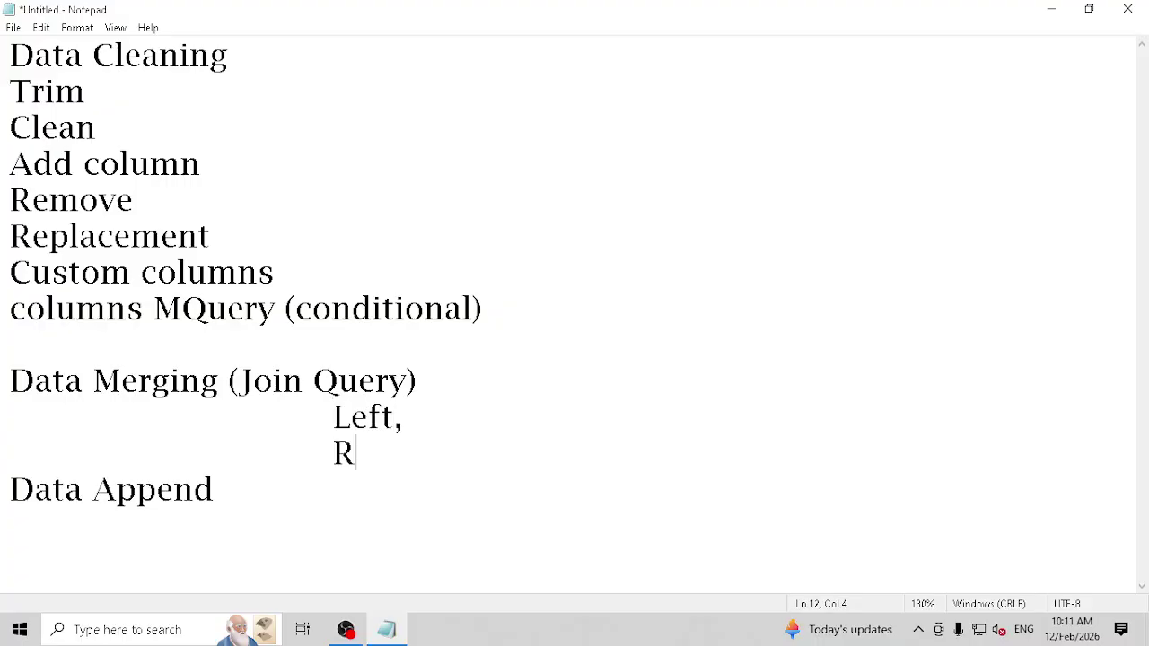
pyautogui.write('ight')
pyautogui.press('Return')
pyautogui.press('Tab')
pyautogui.write('Inner')
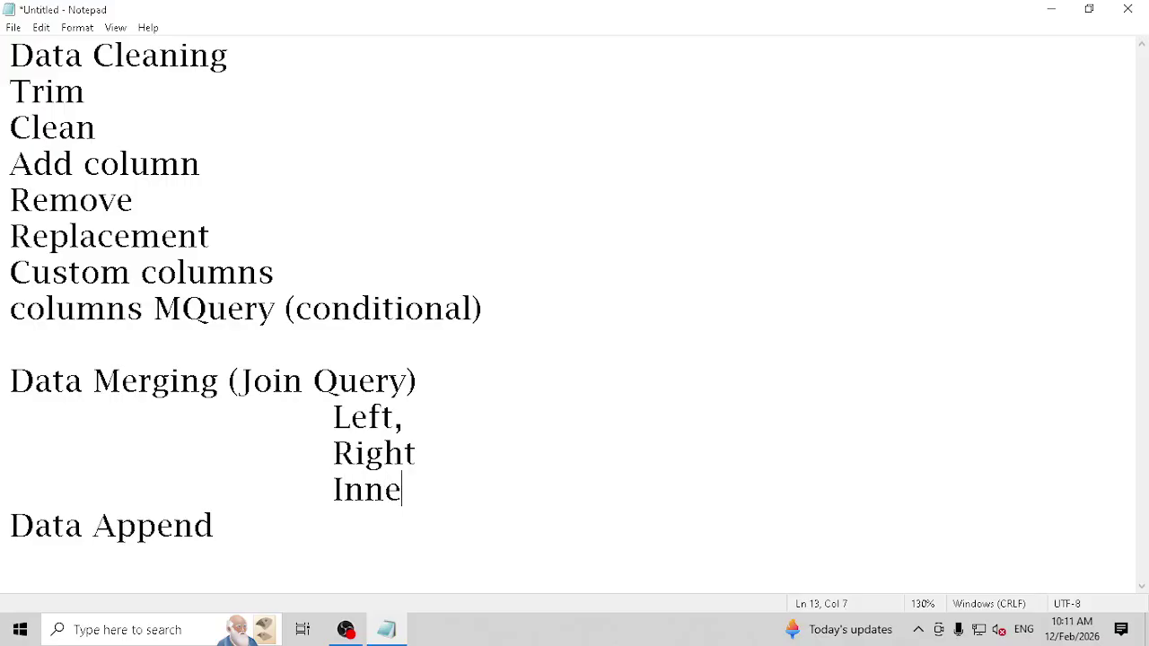
pyautogui.press('Return')
pyautogui.press('Tab')
pyautogui.write('Outer')
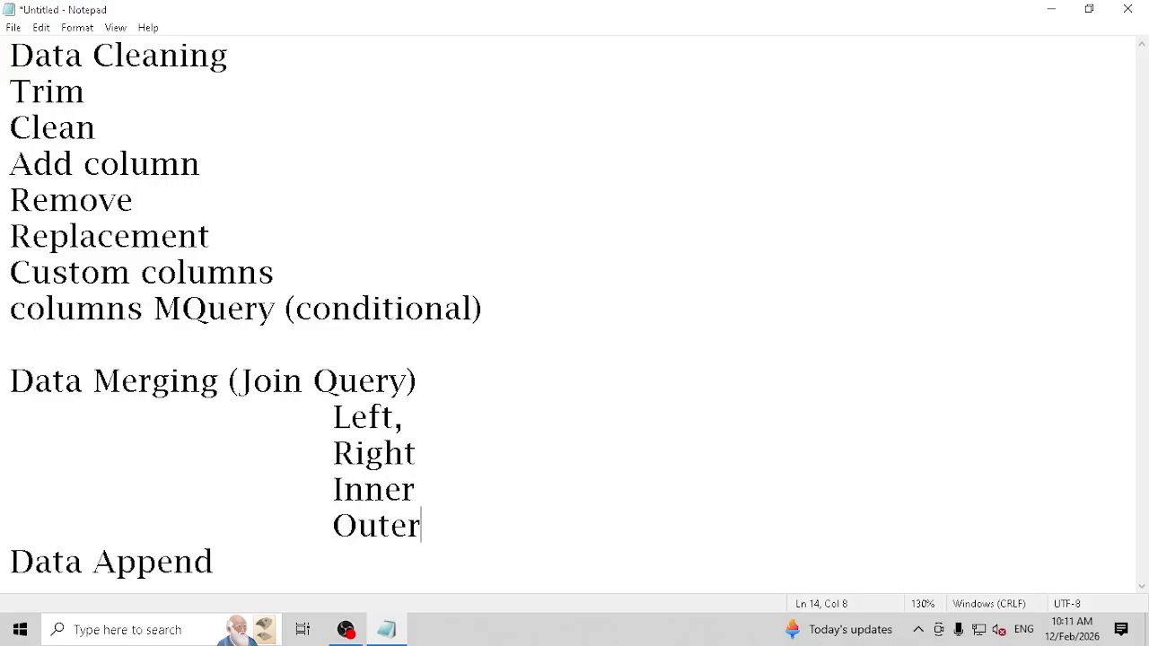
pyautogui.press('Up')
pyautogui.hotkey('shift', 'Home')
pyautogui.hotkey('shift', 'End')
pyautogui.press('Home')
pyautogui.press('Tab')
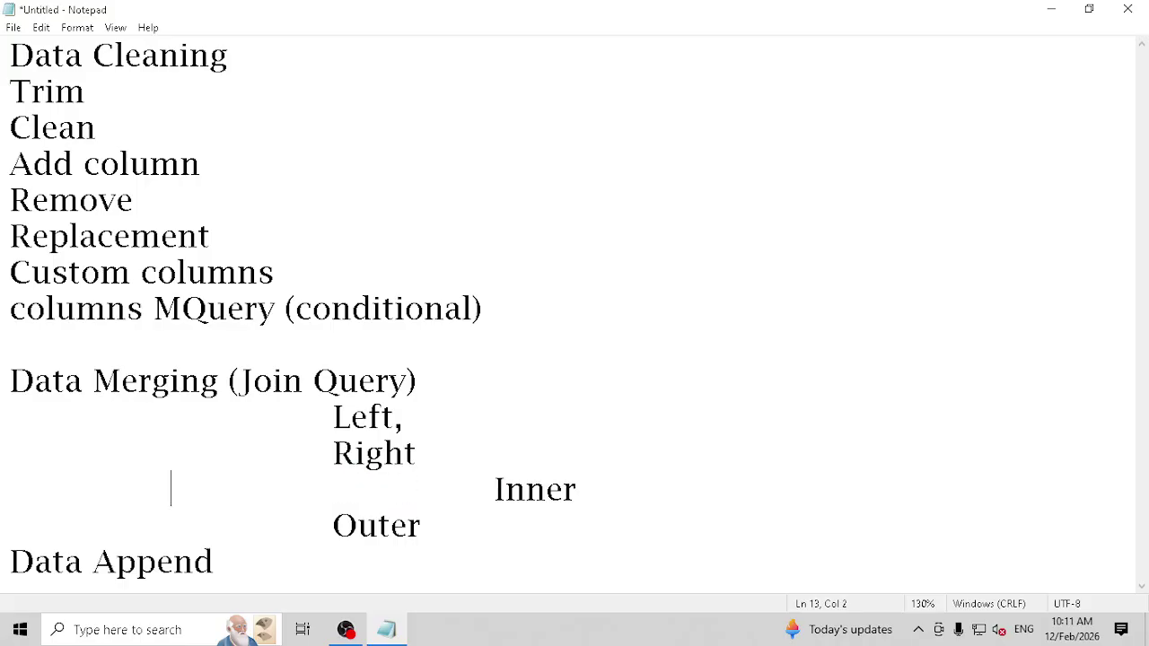
pyautogui.press('BackSpace')
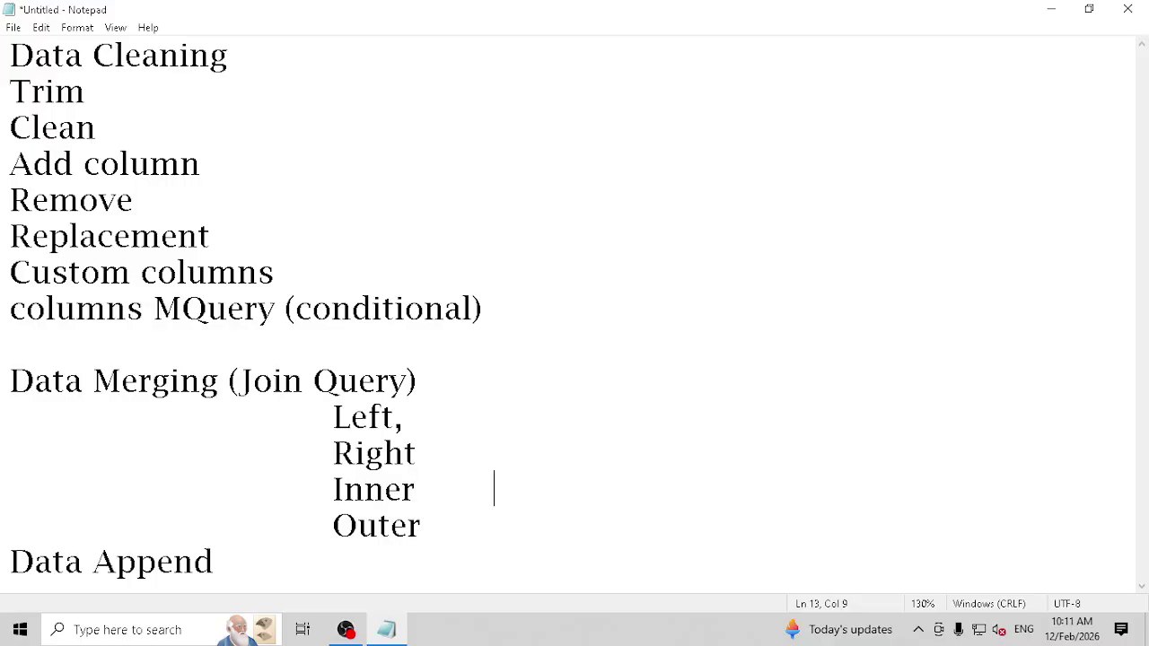
# Step: Add the note "(All records from left and right" after Inner, separated by a tab
pyautogui.write('(All re')
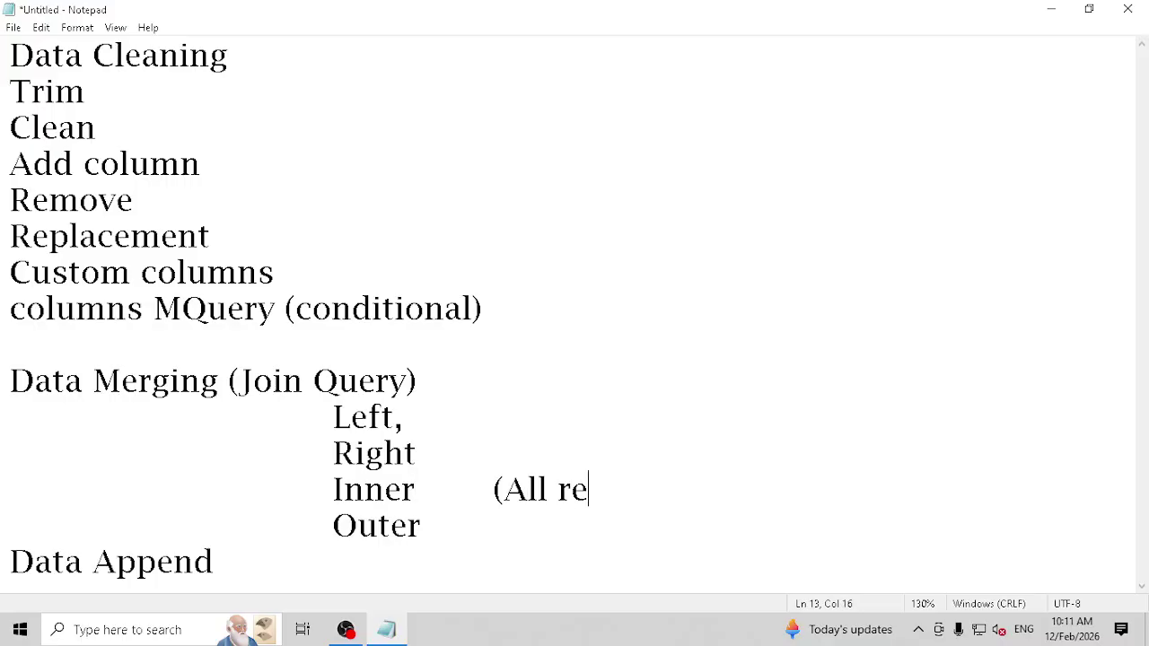
pyautogui.write('cords from ')
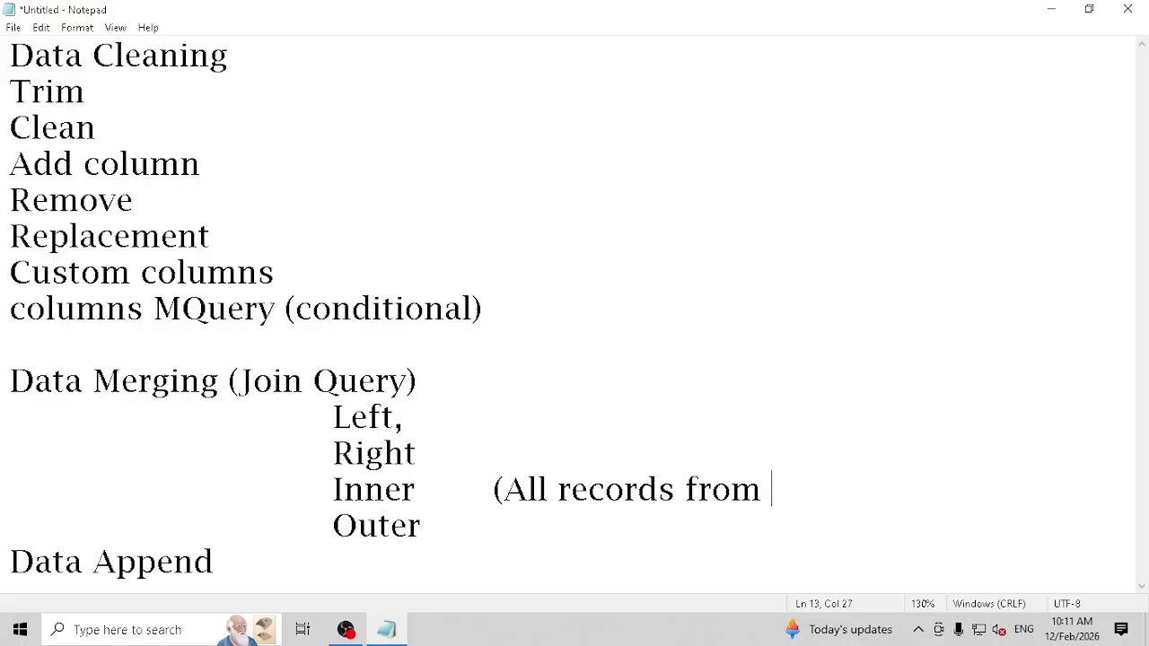
pyautogui.write('left and right')
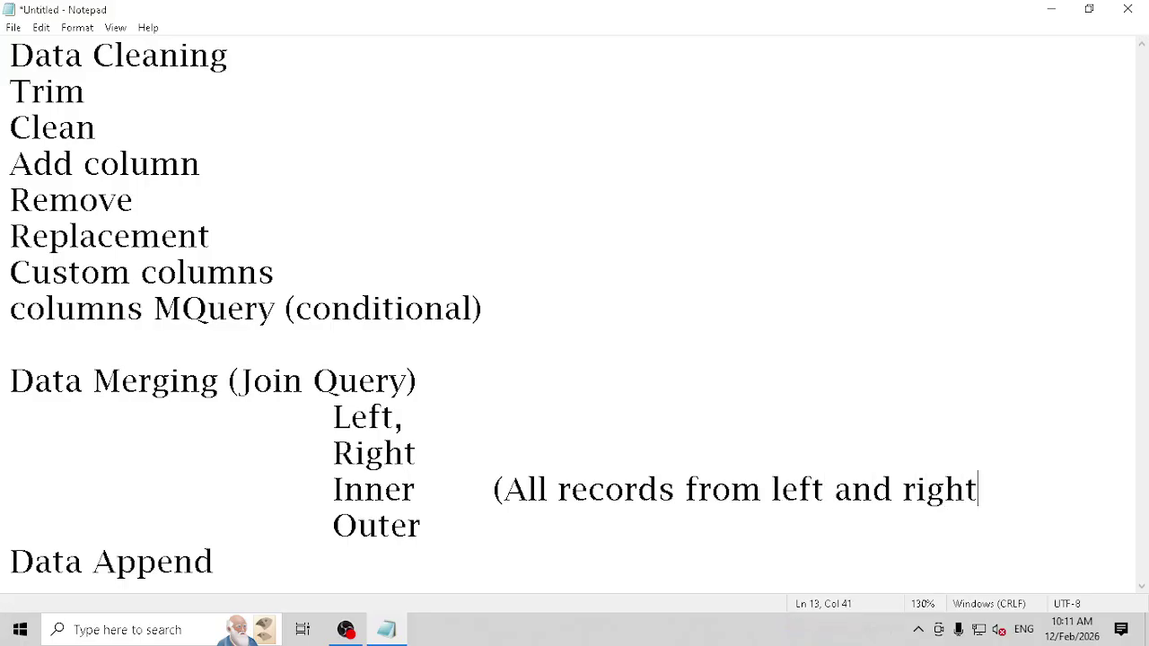
# Step: Insert the word "matching" before "records" in the note beside Inner
pyautogui.press('Left')
pyautogui.press('Left')
pyautogui.press('Left')
pyautogui.press('Left')
pyautogui.press('Left')
pyautogui.press('Left')
pyautogui.press('Left')
pyautogui.press('Left')
pyautogui.press('Left')
pyautogui.press('Left')
pyautogui.press('Left')
pyautogui.press('Left')
pyautogui.press('Left')
pyautogui.press('Left')
pyautogui.press('Left')
pyautogui.press('Left')
pyautogui.press('Left')
pyautogui.press('Left')
pyautogui.press('Left')
pyautogui.press('Left')
pyautogui.write('matching')
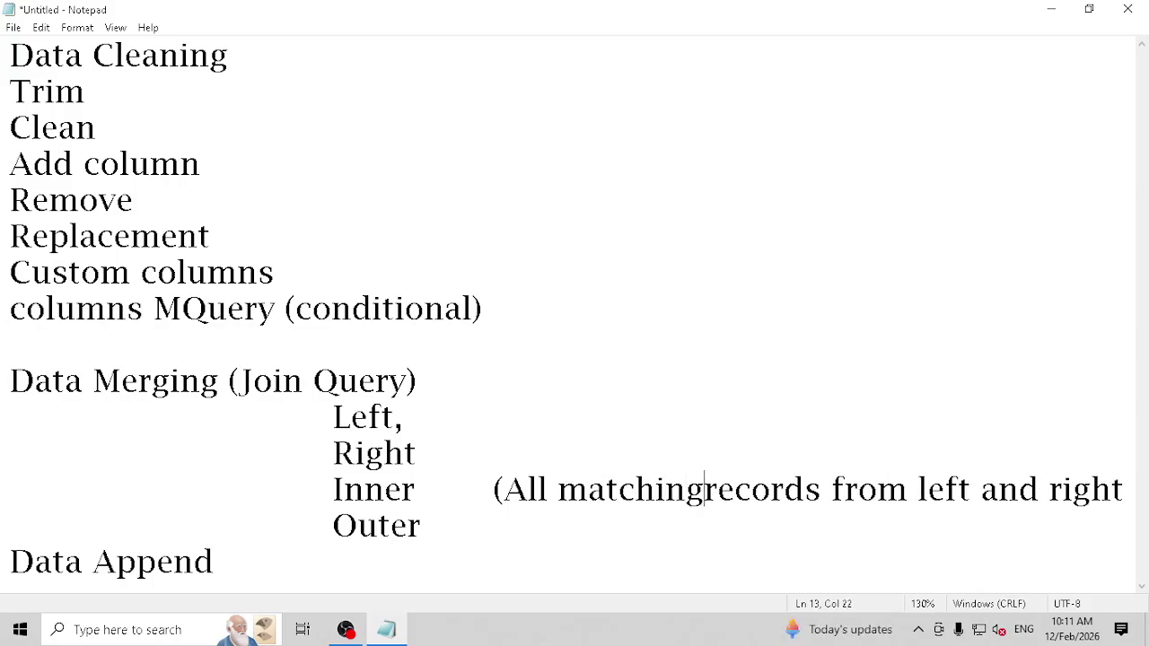
# Step: Reduce the text zoom to 120% and close the parenthesis after "right" in the Inner note
pyautogui.press('End')
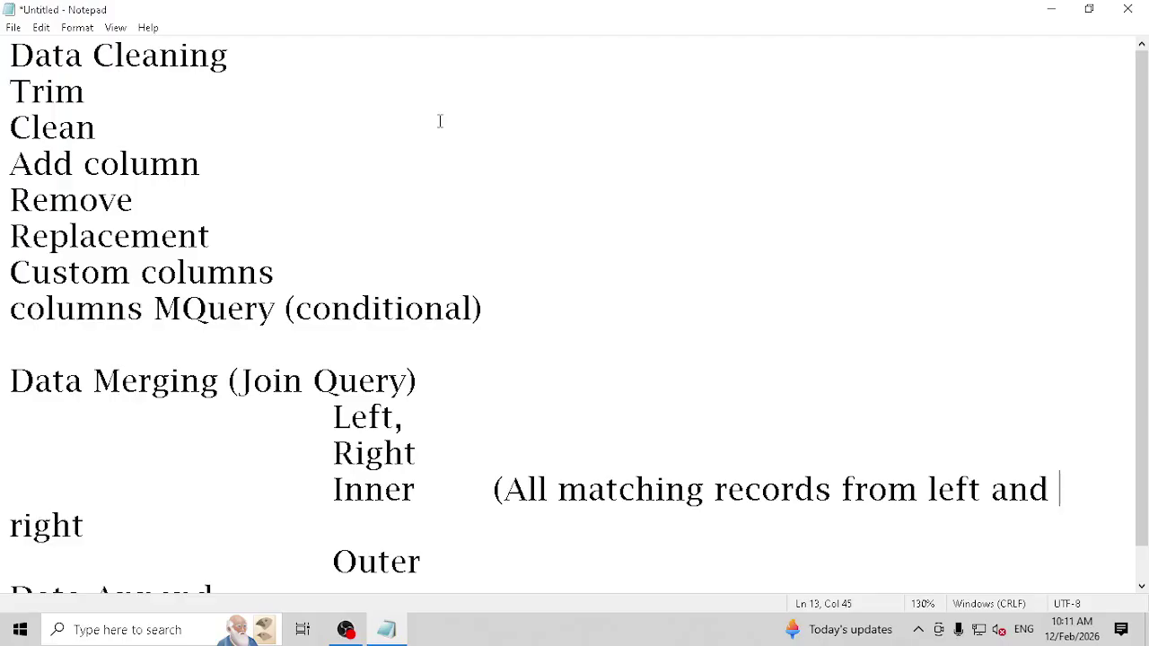
pyautogui.hotkey('ctrl', '-')
pyautogui.click(1021, 449)
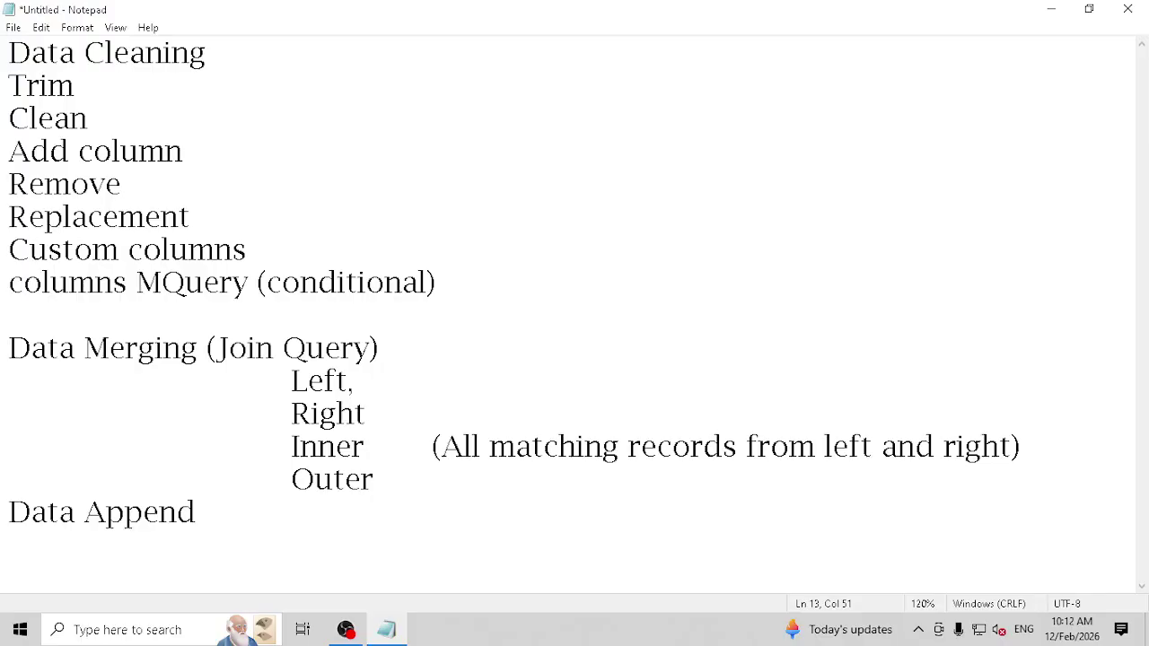
# Step: Add the line "Primary key --> foreign" below the Inner join note, indented with three tabs
pyautogui.press('Return')
pyautogui.press('Tab')
pyautogui.press('Tab')
pyautogui.press('Tab')
pyautogui.write('Primar')
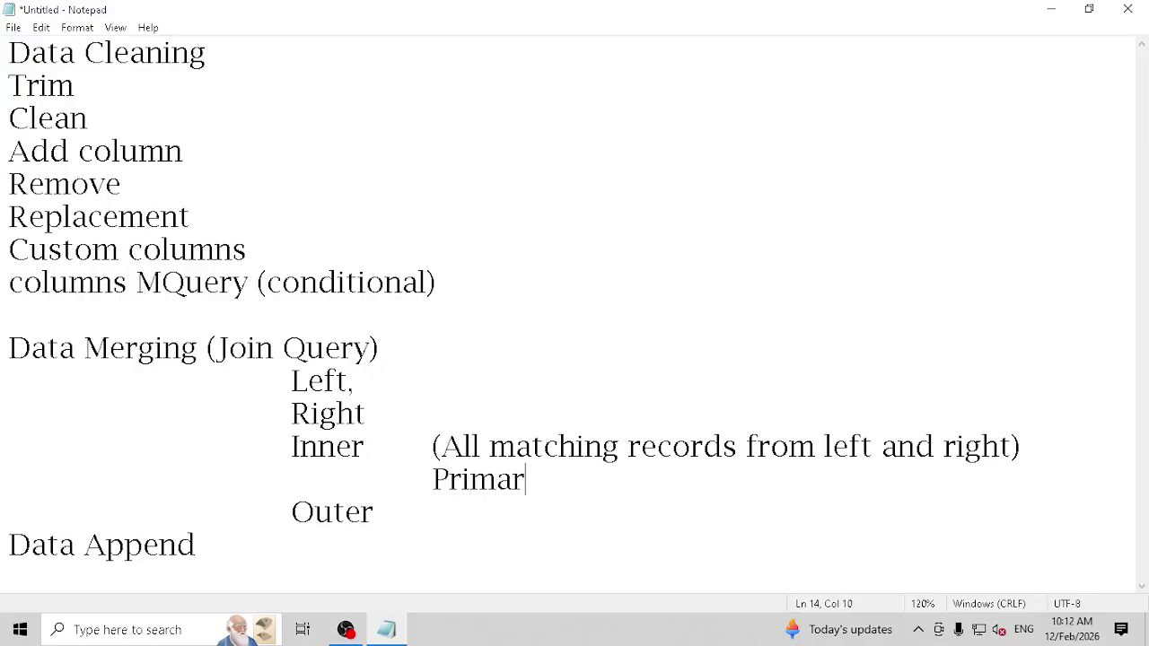
pyautogui.write('y key --')
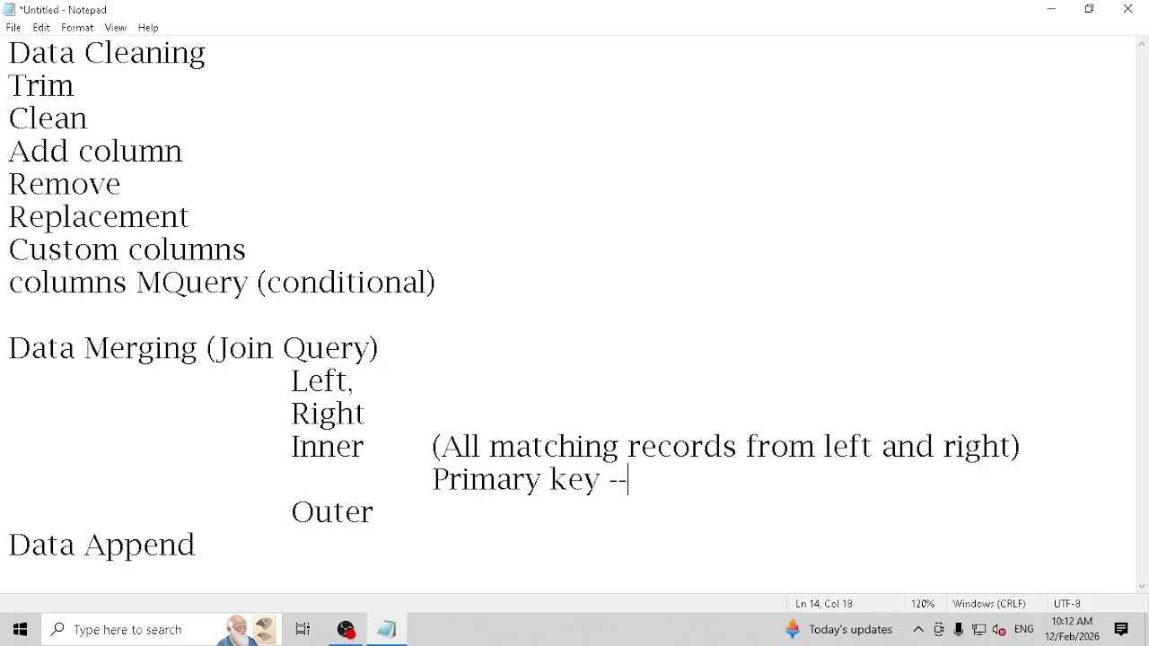
pyautogui.write('> foreign')
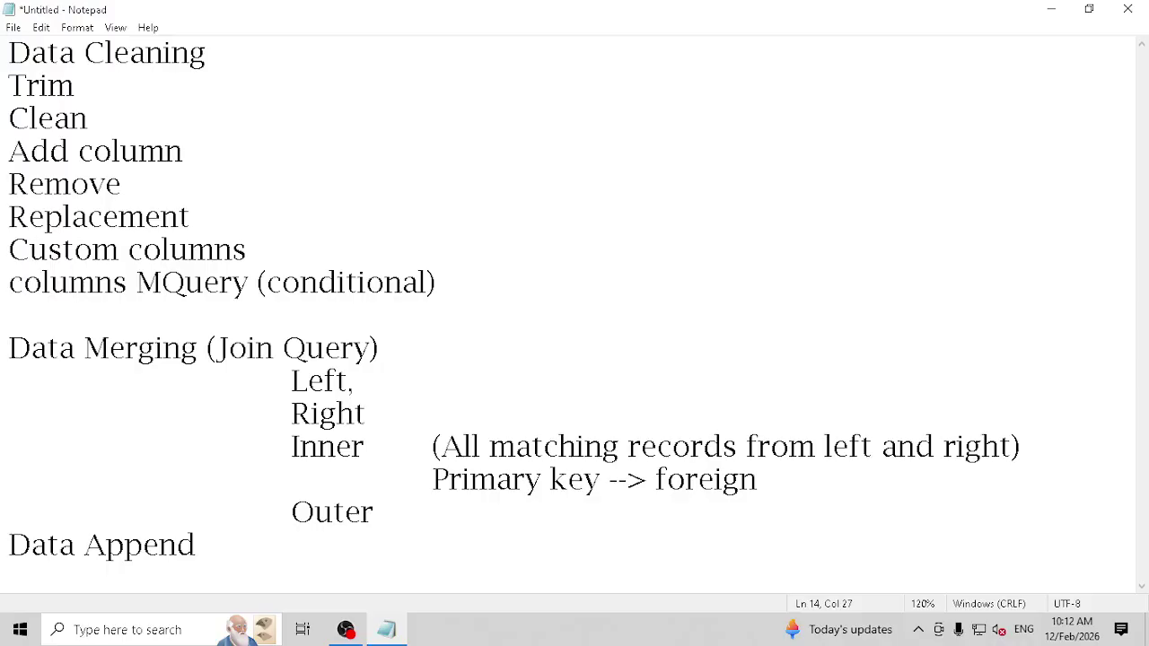
# Step: Review the Inner join notes and the Left, Right and Outer entries under the Data Merging heading
pyautogui.hotkey('shift', 'Up')
pyautogui.hotkey('shift', 'Left')
pyautogui.hotkey('shift', 'Left')
pyautogui.hotkey('shift', 'Left')
pyautogui.hotkey('shift', 'Left')
pyautogui.hotkey('shift', 'Left')
pyautogui.hotkey('shift', 'Left')
pyautogui.hotkey('shift', 'Left')
pyautogui.hotkey('shift', 'Left')
pyautogui.hotkey('shift', 'Left')
pyautogui.hotkey('shift', 'Left')
pyautogui.hotkey('shift', 'Left')
pyautogui.hotkey('shift', 'Left')
pyautogui.hotkey('shift', 'Left')
pyautogui.hotkey('shift', 'Left')
pyautogui.hotkey('shift', 'Left')
pyautogui.hotkey('shift', 'Left')
pyautogui.hotkey('shift', 'Left')
pyautogui.hotkey('shift', 'Left')
pyautogui.hotkey('shift', 'Left')
pyautogui.hotkey('shift', 'Left')
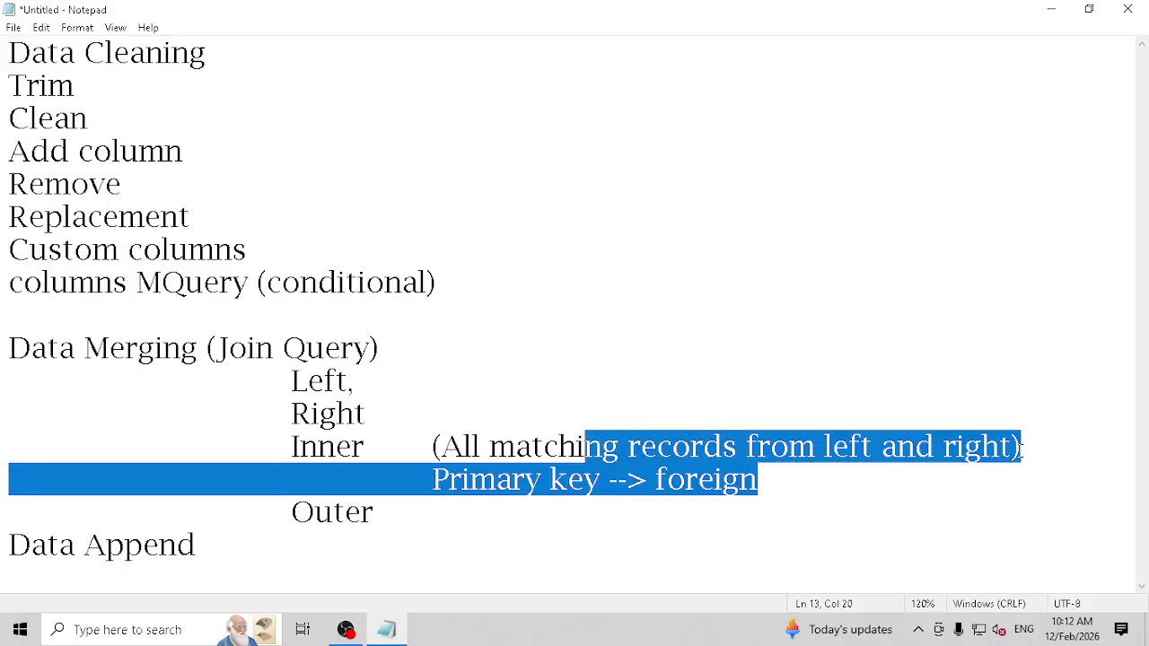
pyautogui.press('Down')
pyautogui.hotkey('shift', 'End')
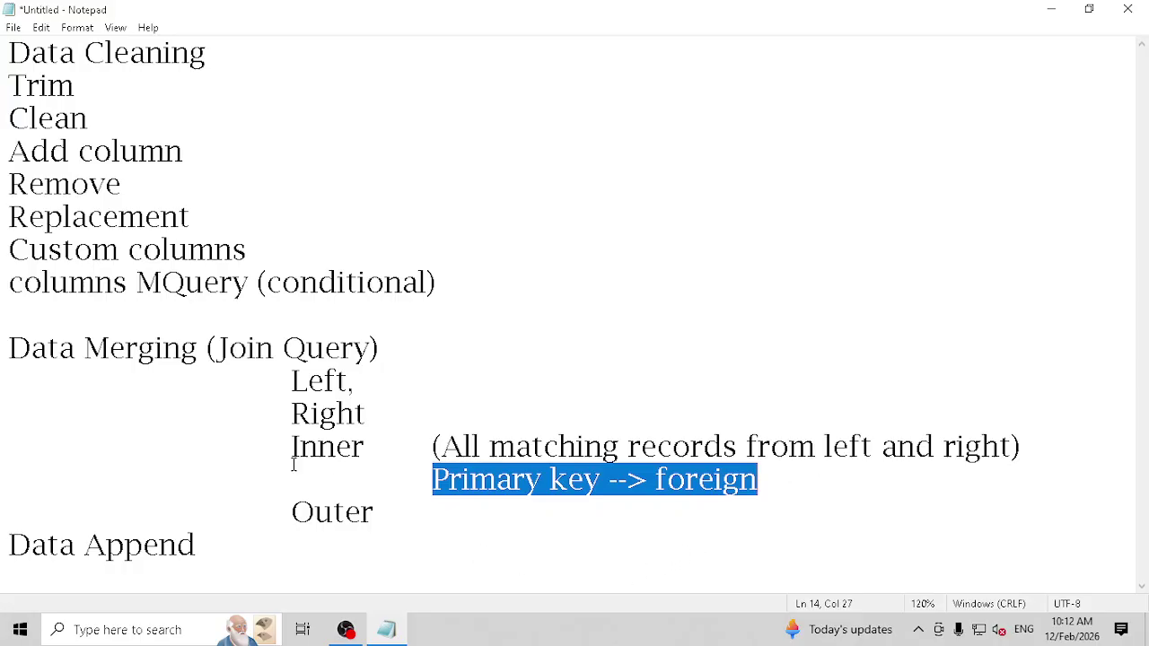
pyautogui.moveTo(288, 447); pyautogui.dragTo(767, 471)
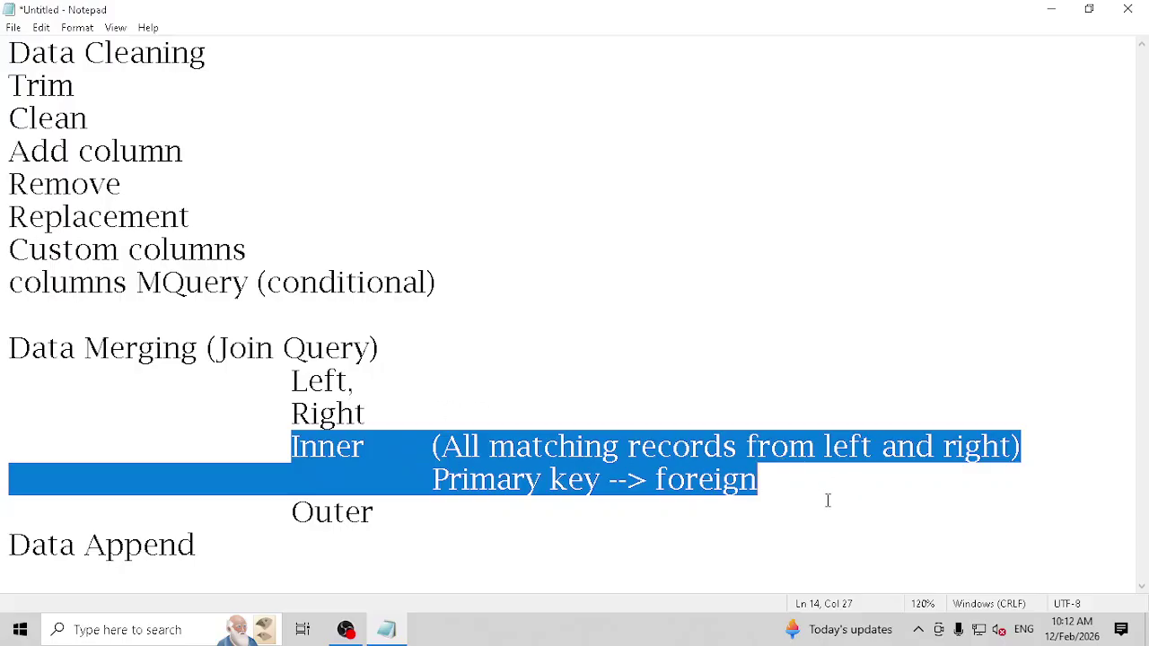
pyautogui.moveTo(828, 501); pyautogui.dragTo(250, 443)
pyautogui.moveTo(277, 382); pyautogui.dragTo(364, 406)
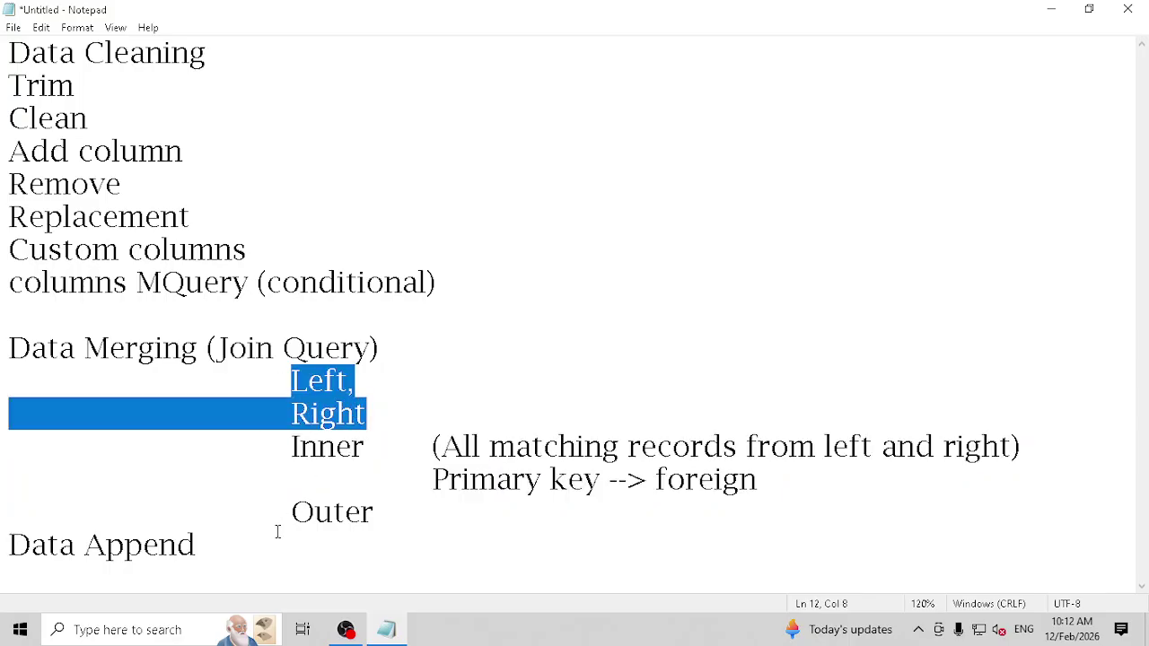
pyautogui.moveTo(281, 521); pyautogui.dragTo(412, 521)
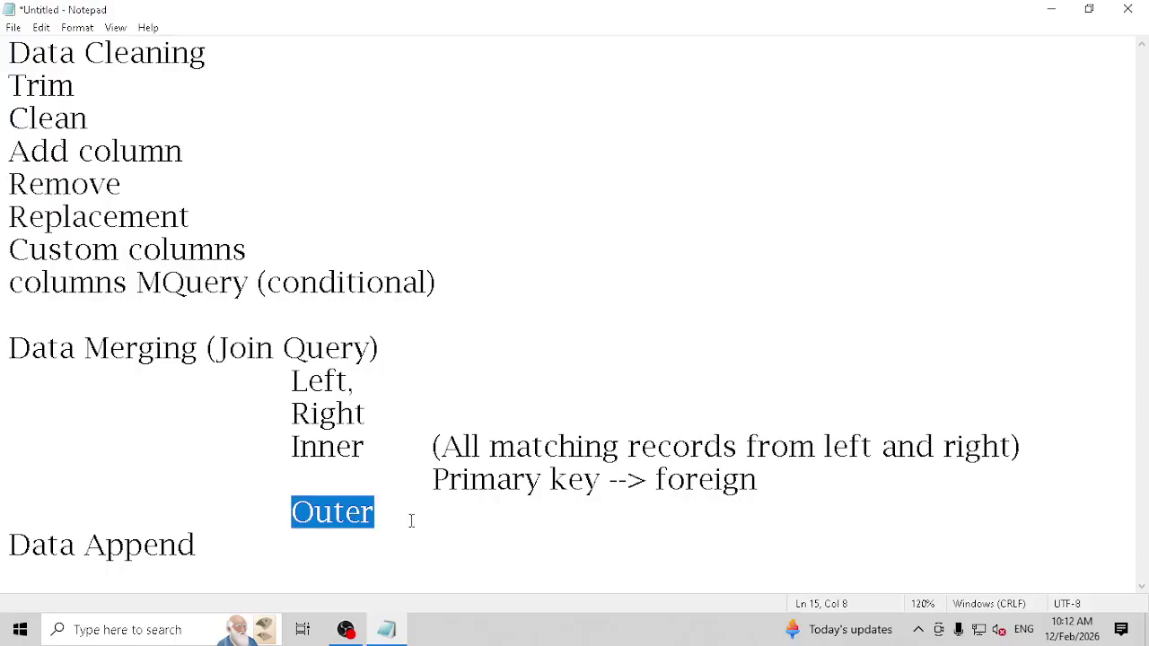
pyautogui.moveTo(734, 516); pyautogui.dragTo(18, 341)
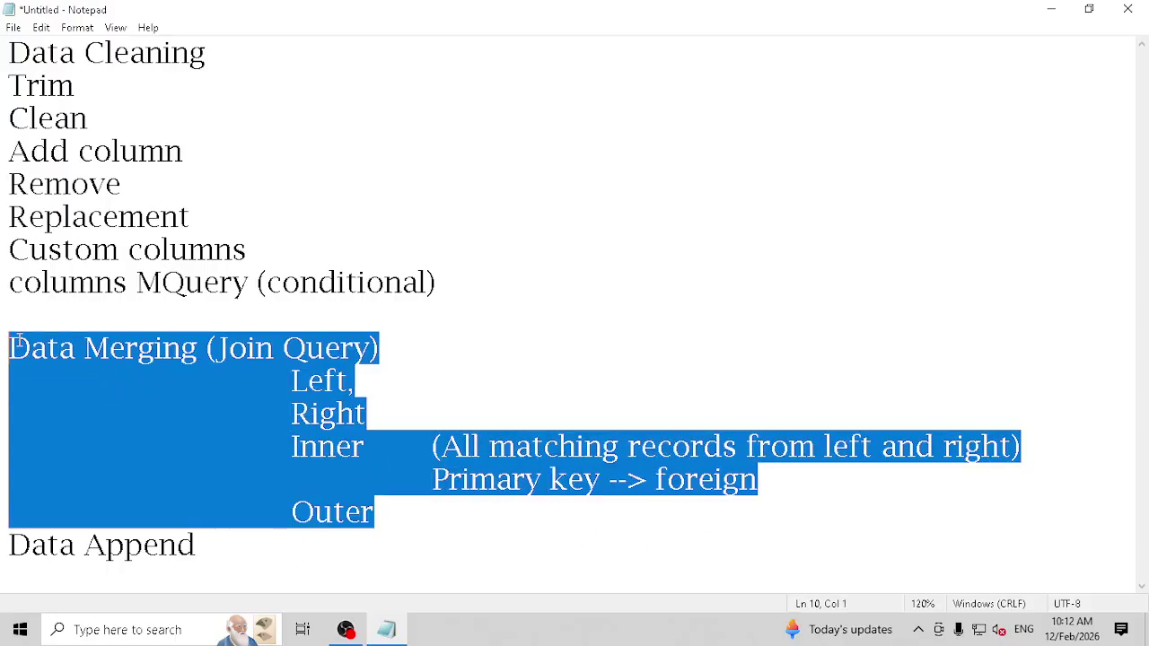
# Step: Add the indented entry "Group By (summarize)" below Outer, separated from it by a blank line
pyautogui.click(411, 526)
pyautogui.press('Return')
pyautogui.press('Return')
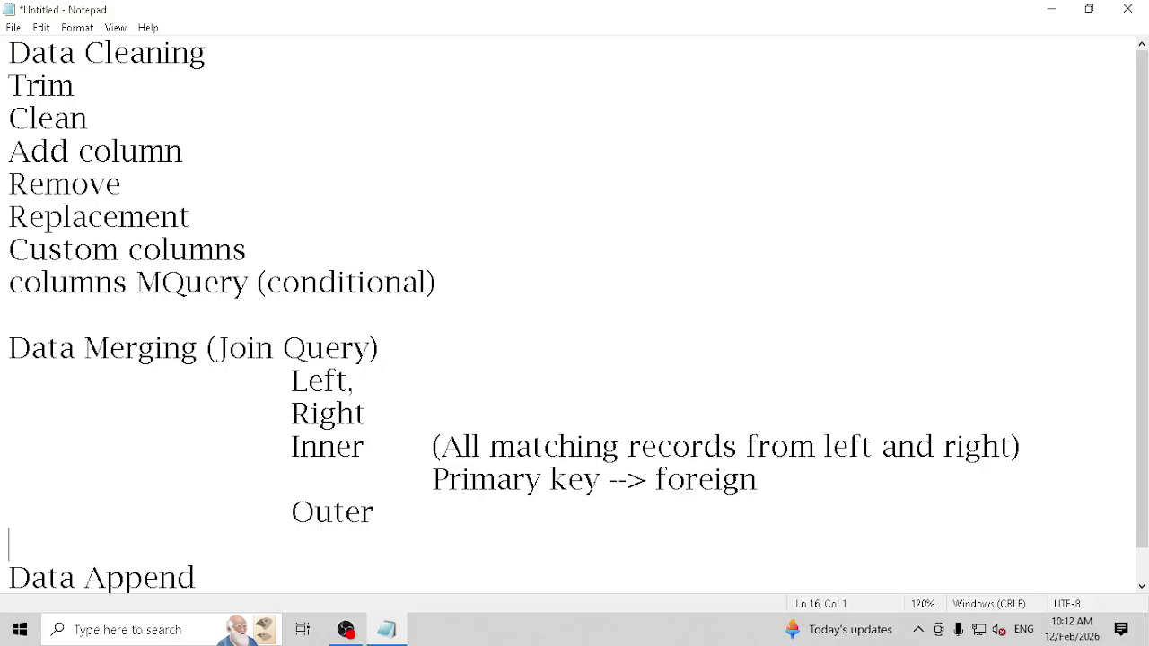
pyautogui.press('Tab')
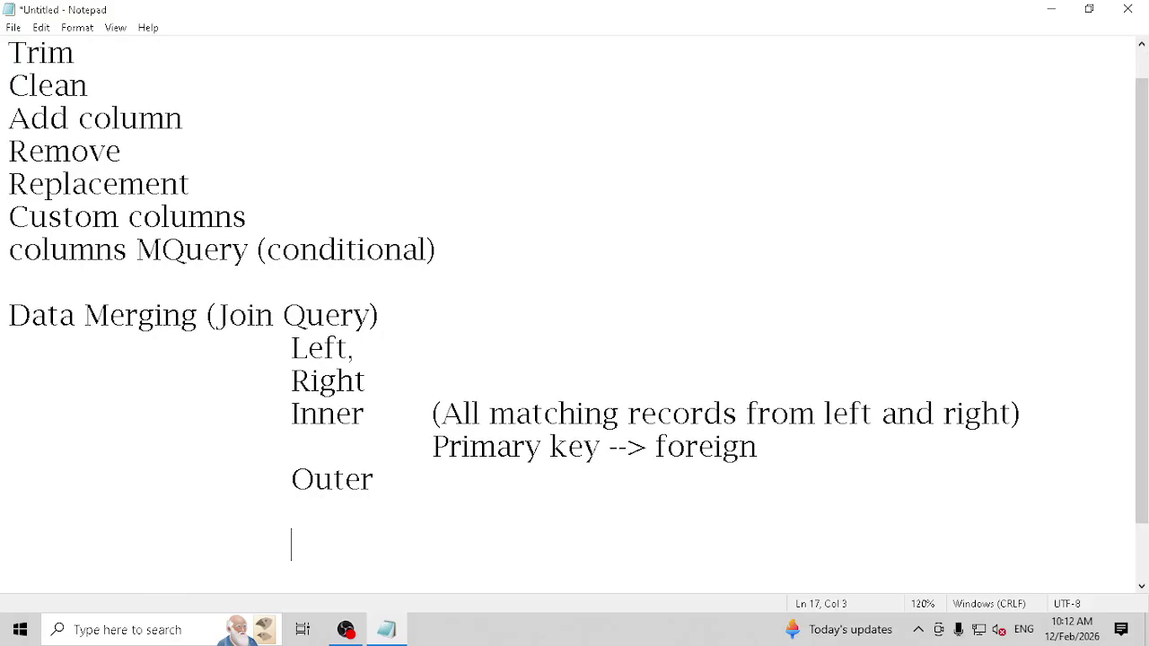
pyautogui.write('Group By')
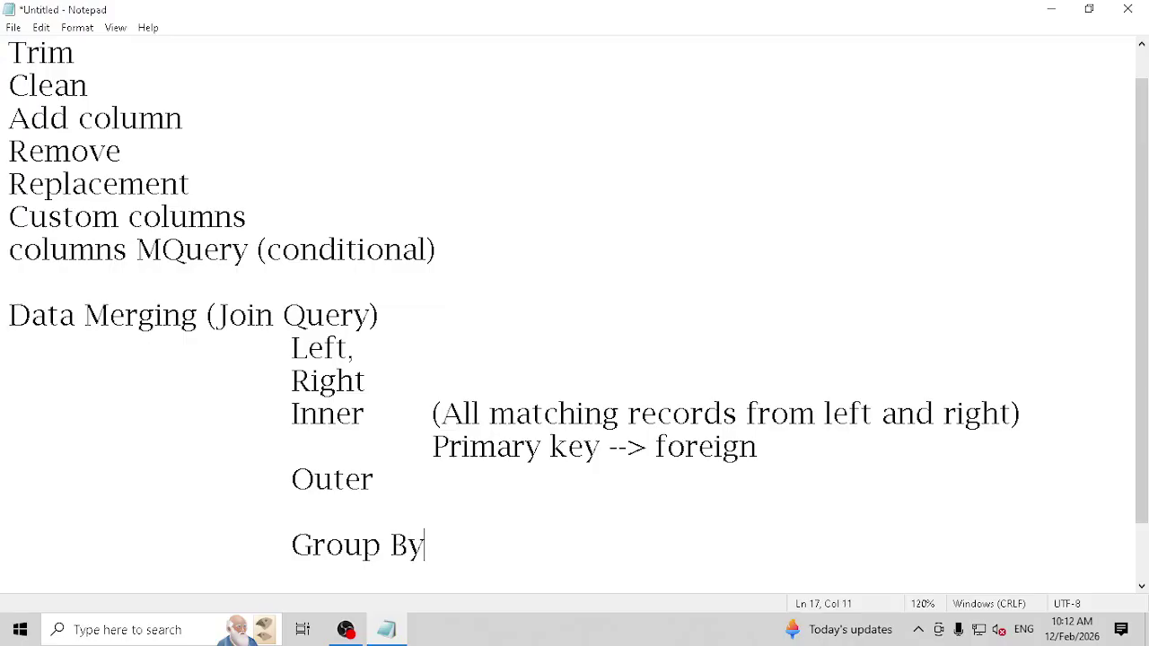
pyautogui.write(' (summariz')
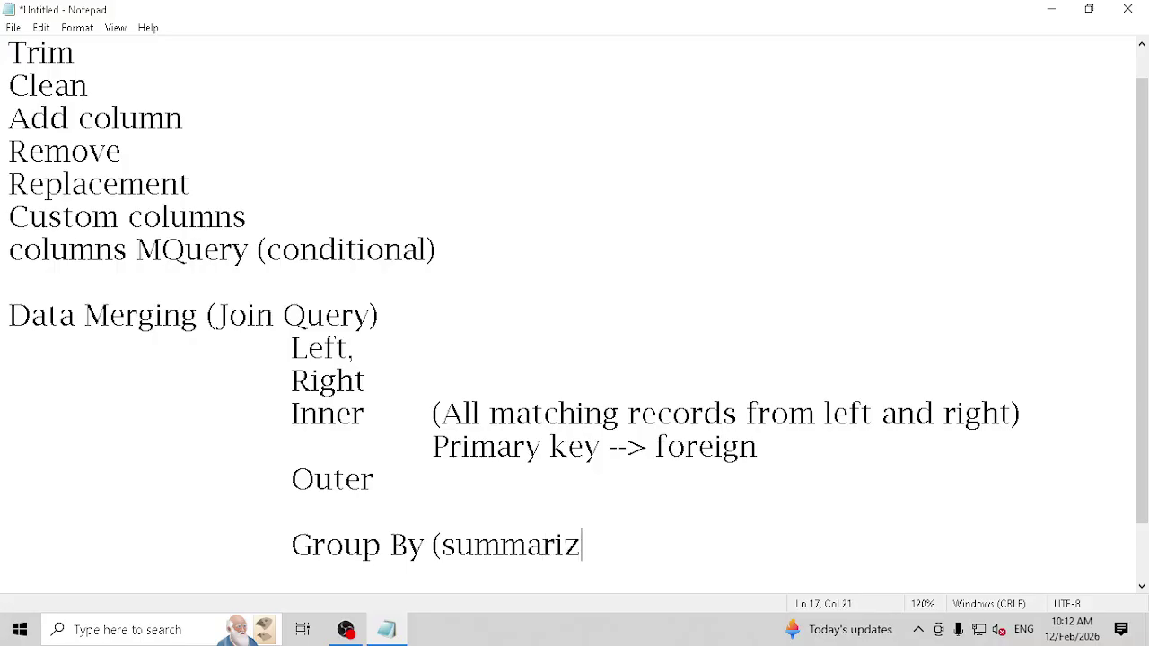
pyautogui.write('e)')
# Step: Add "Pivot table" on a further indented line beneath the Group By entry and select both entries
pyautogui.press('Return')
pyautogui.press('Tab')
pyautogui.press('Tab')
pyautogui.press('Tab')
pyautogui.write('P')
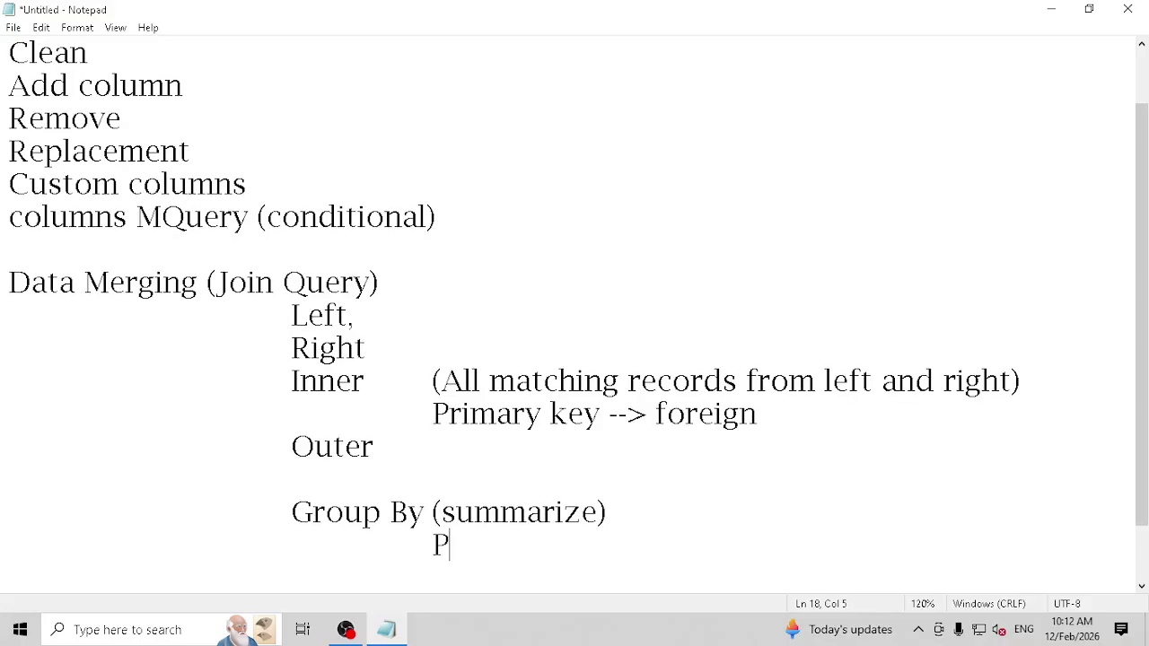
pyautogui.write('ivot t')
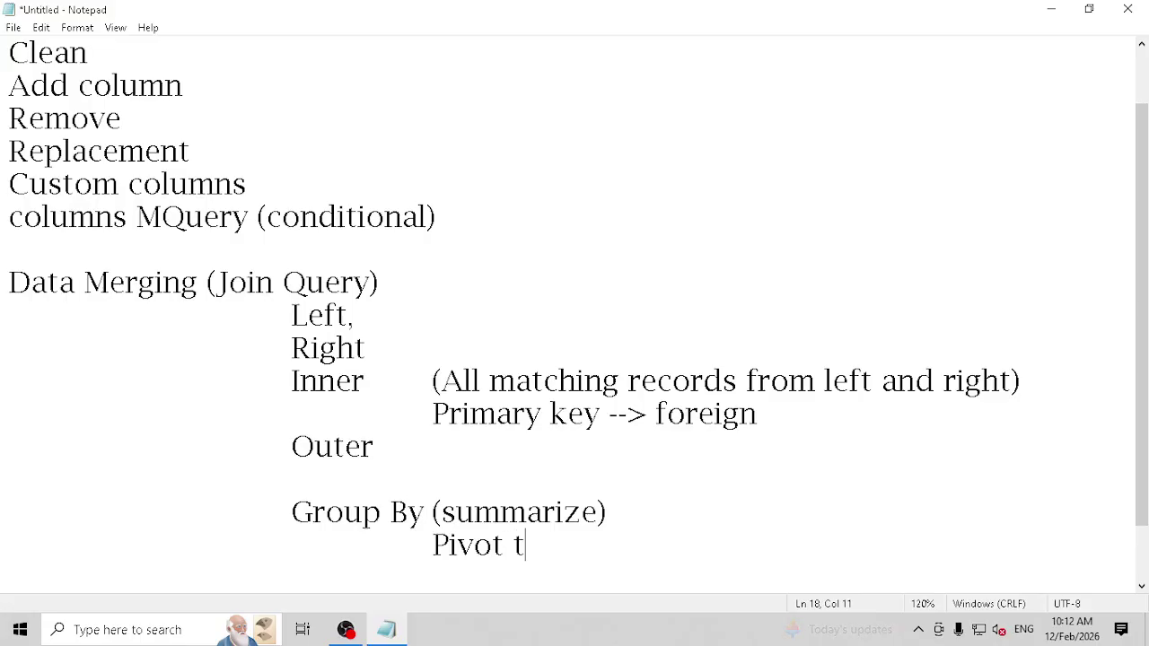
pyautogui.write('able')
pyautogui.hotkey('shift', 'Up')
pyautogui.hotkey('shift', 'Up')
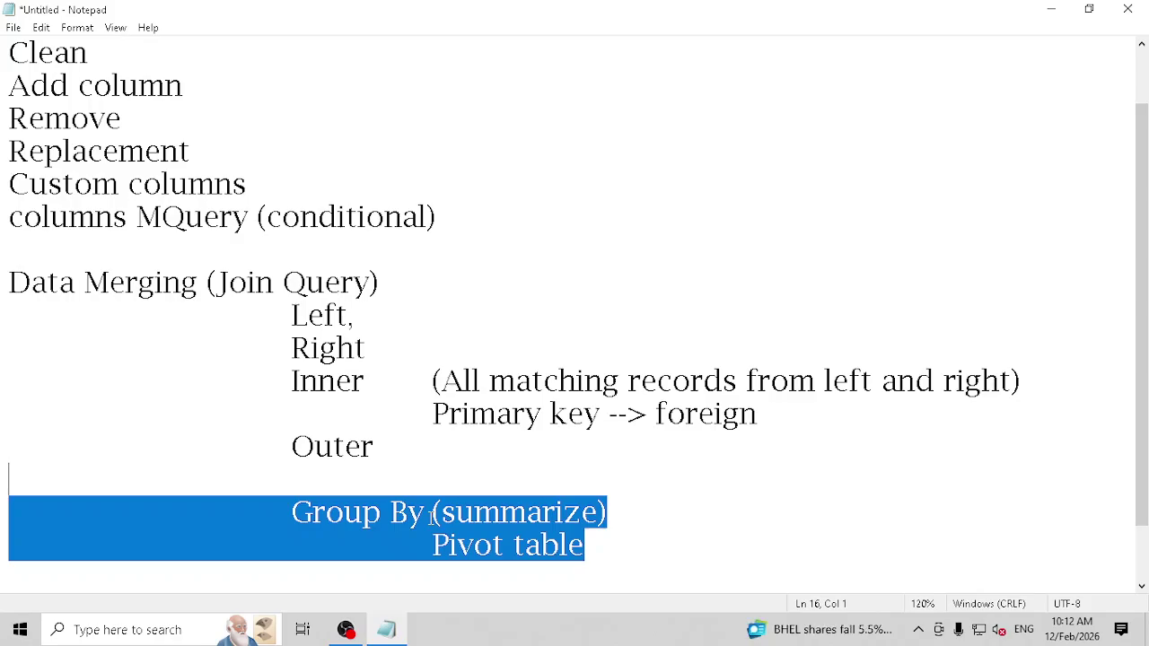
# Step: Minimize the notes and open a blank workbook in Excel
pyautogui.click(1050, 9)
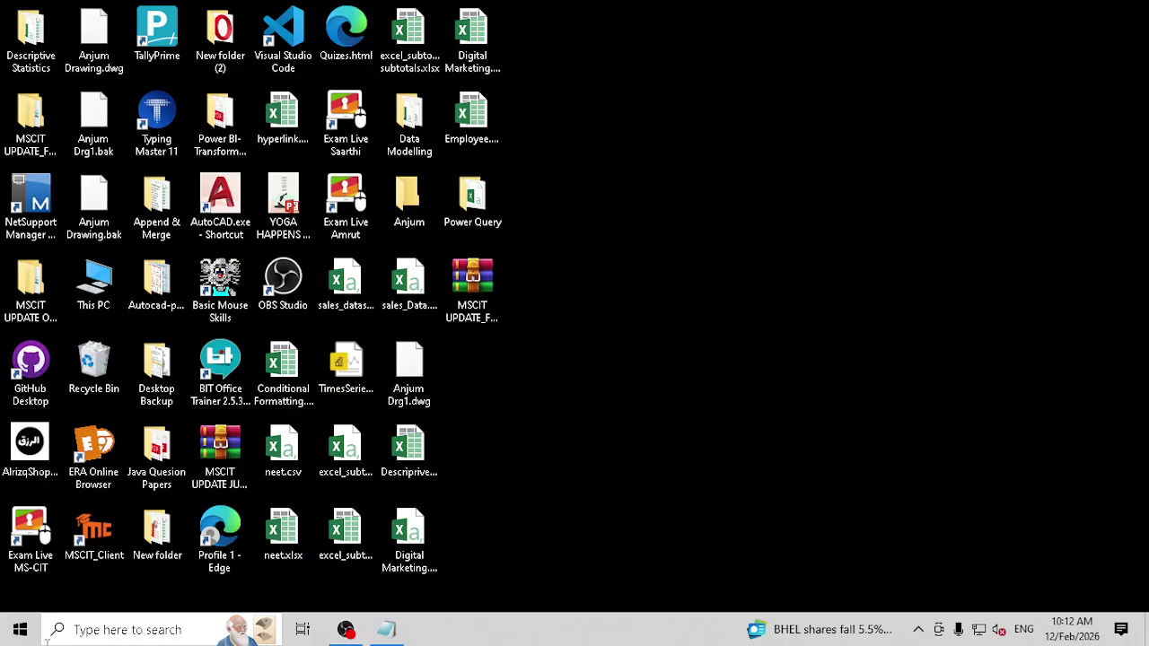
pyautogui.click(20, 629)
pyautogui.write('exc')
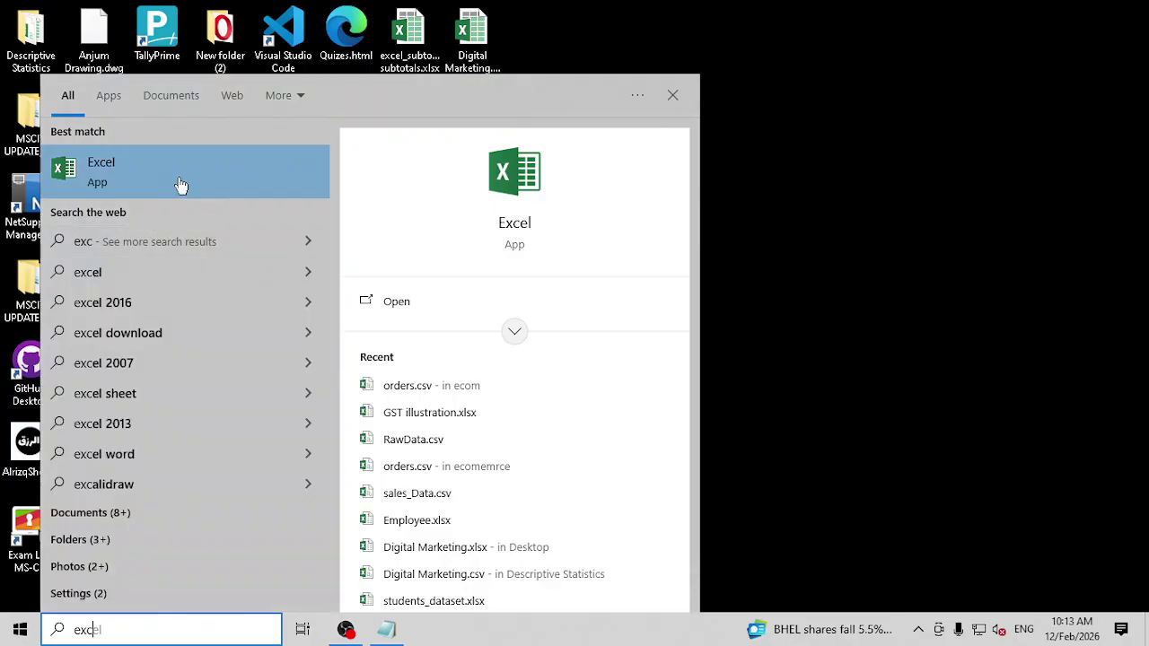
pyautogui.click(180, 184)
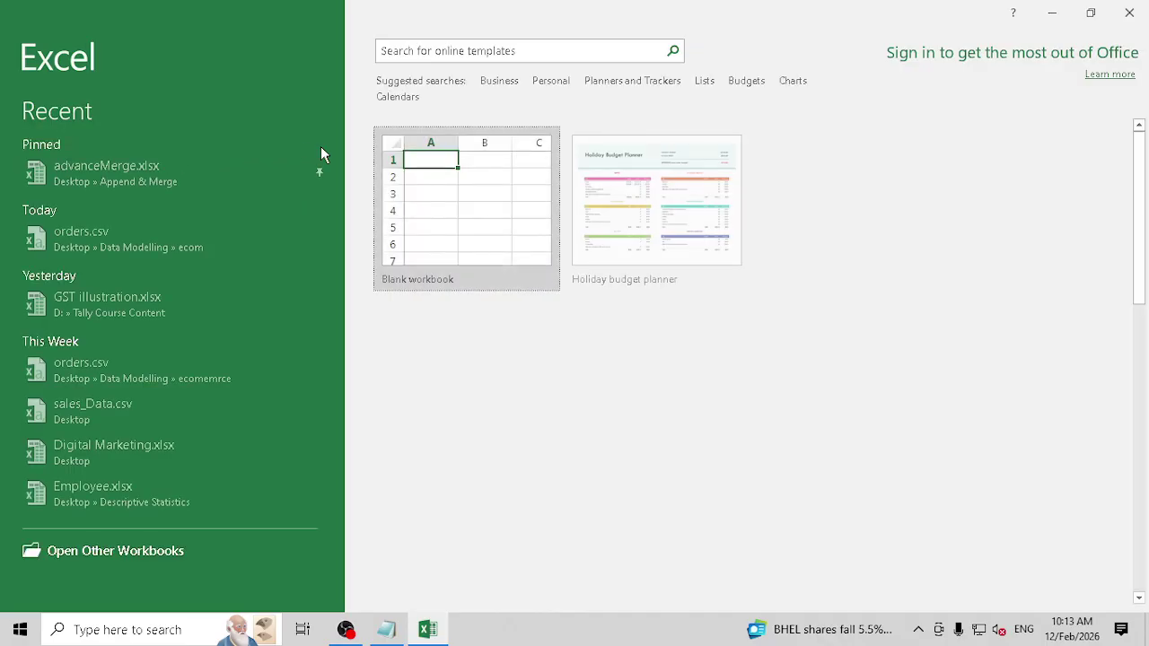
pyautogui.click(428, 169)
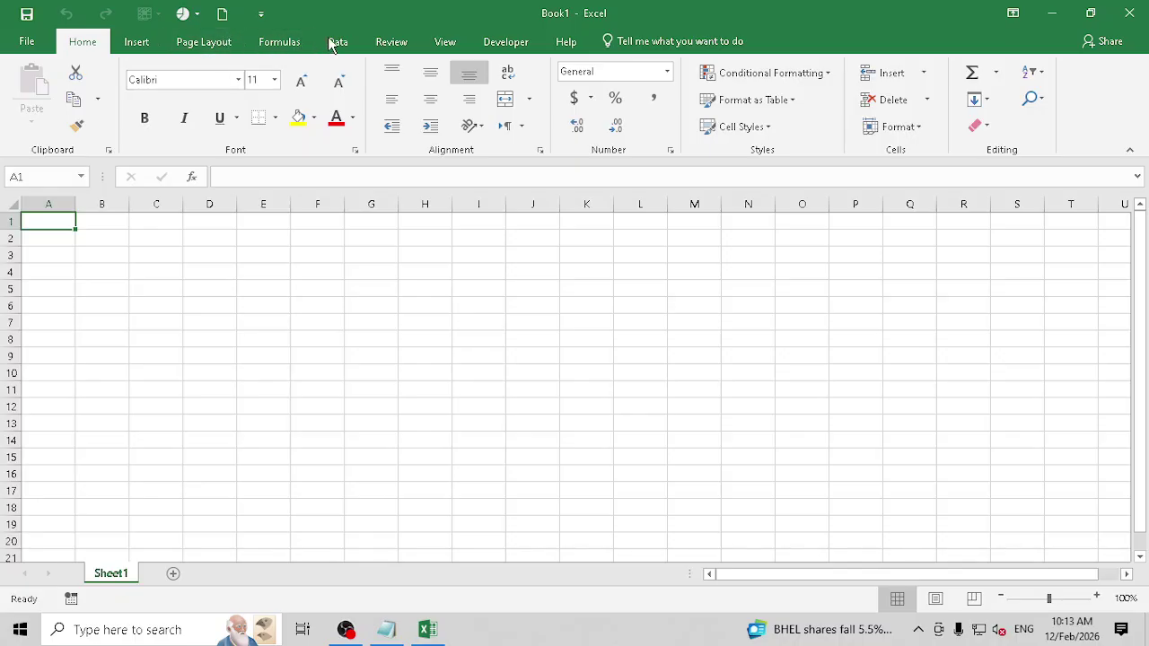
# Step: Start a Text/CSV data import and browse to the ecom folder inside Data Modelling on the Desktop
pyautogui.click(337, 42)
pyautogui.click(34, 112)
pyautogui.moveTo(90, 154)
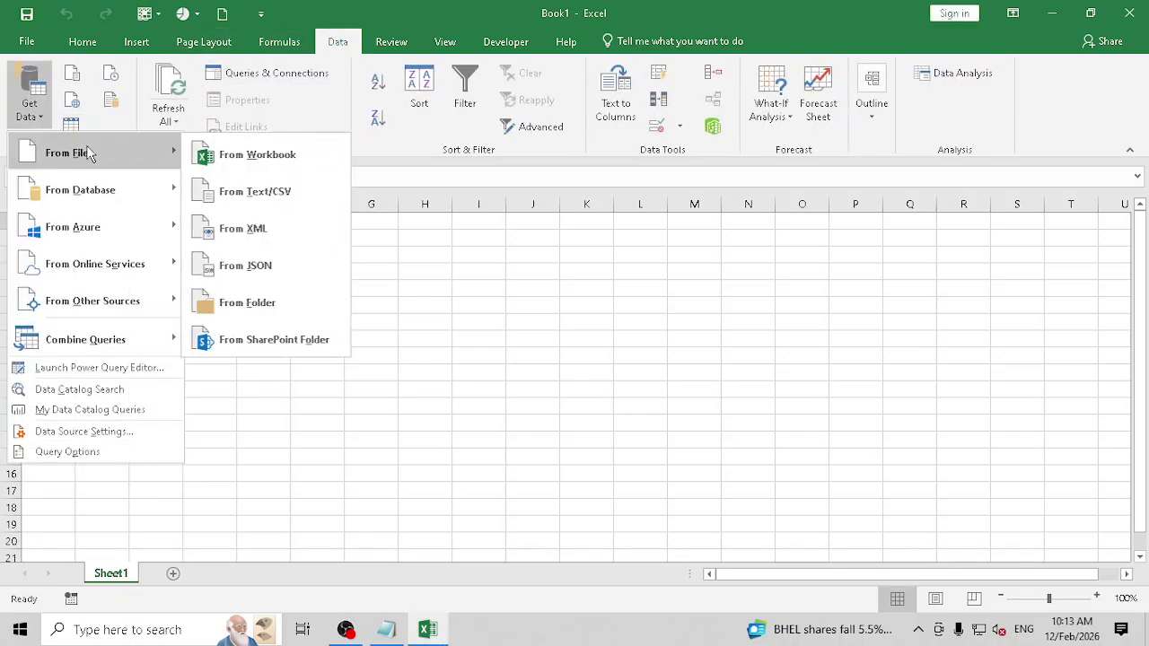
pyautogui.click(318, 195)
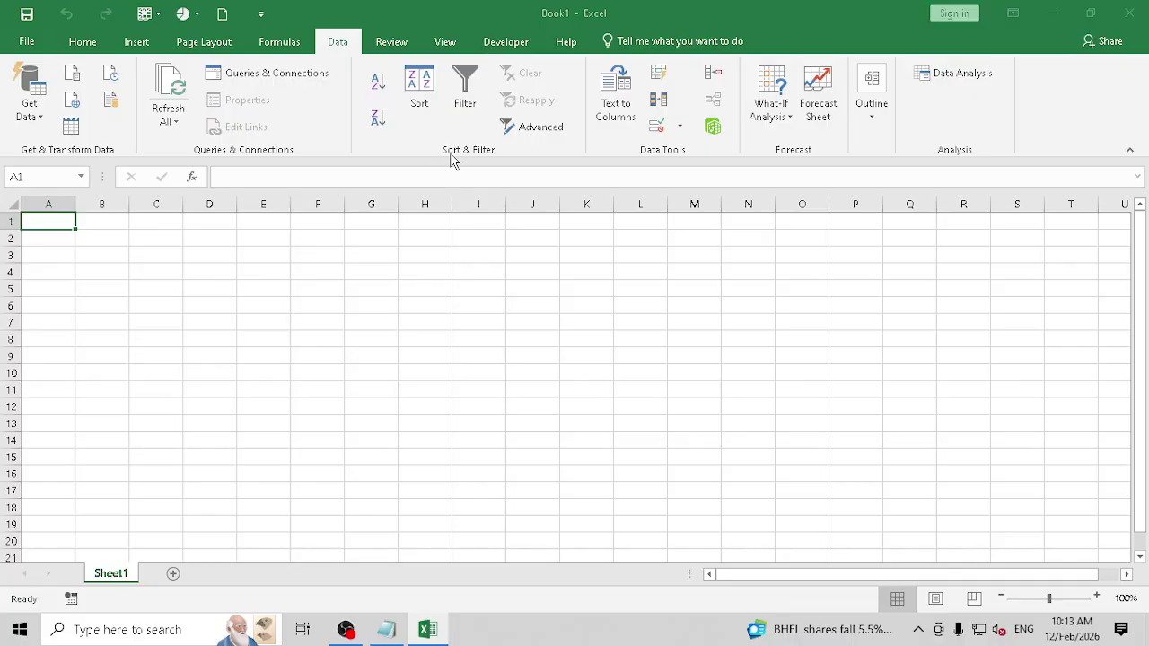
pyautogui.click(63, 165)
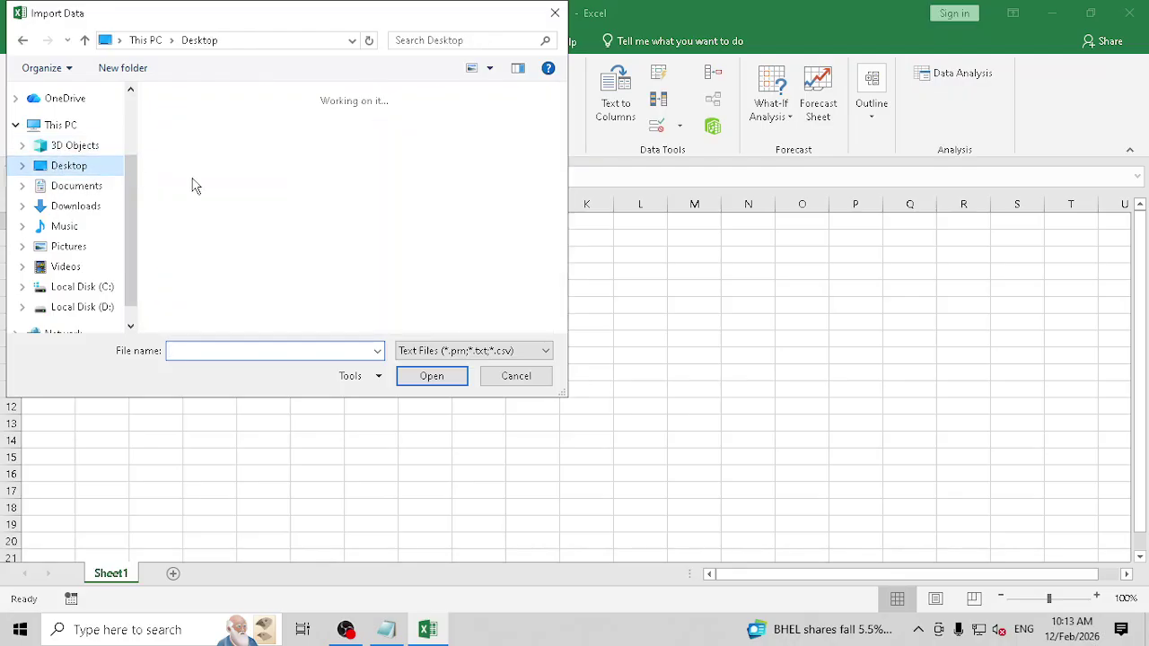
pyautogui.click(314, 161)
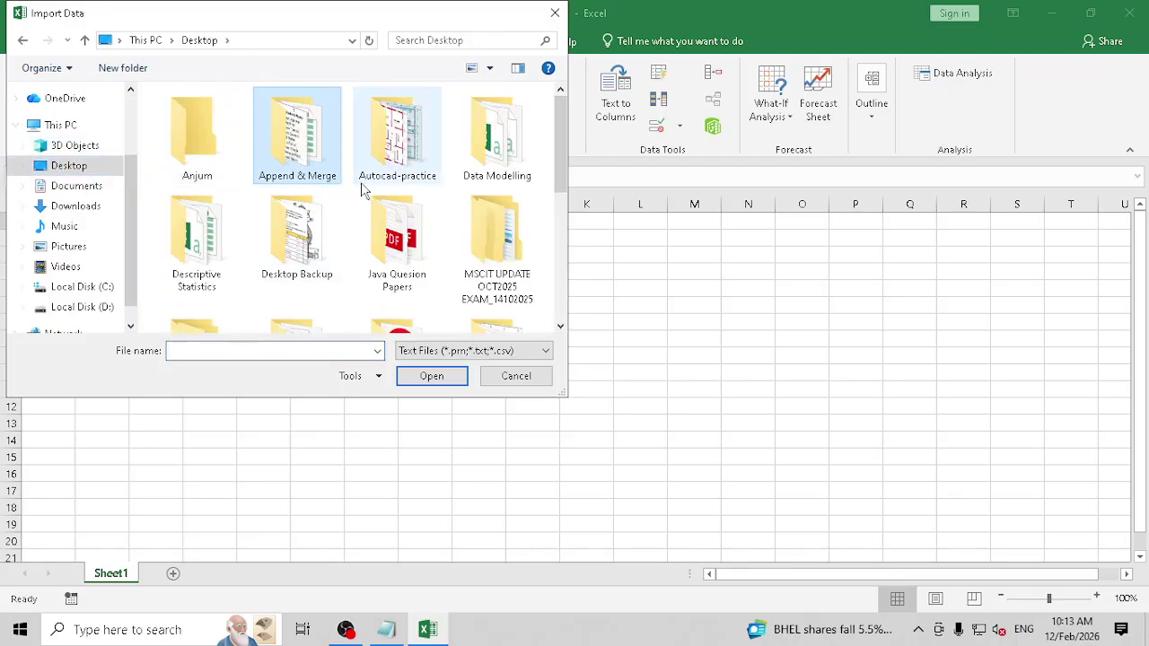
pyautogui.doubleClick(496, 139)
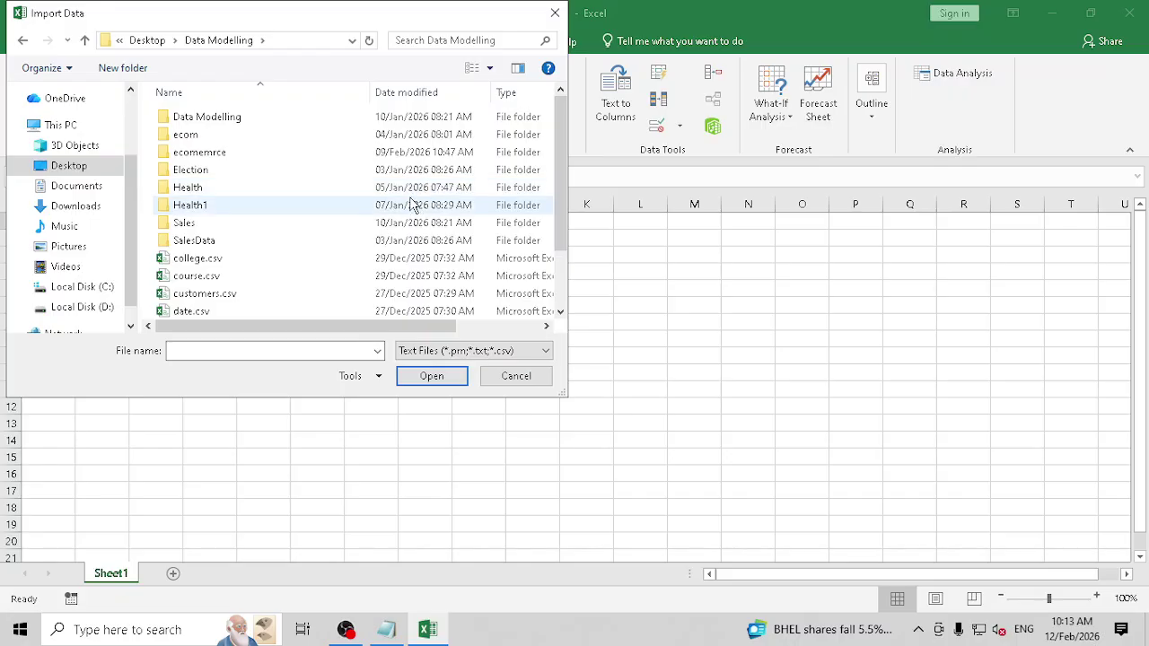
pyautogui.click(182, 140)
pyautogui.doubleClick(182, 140)
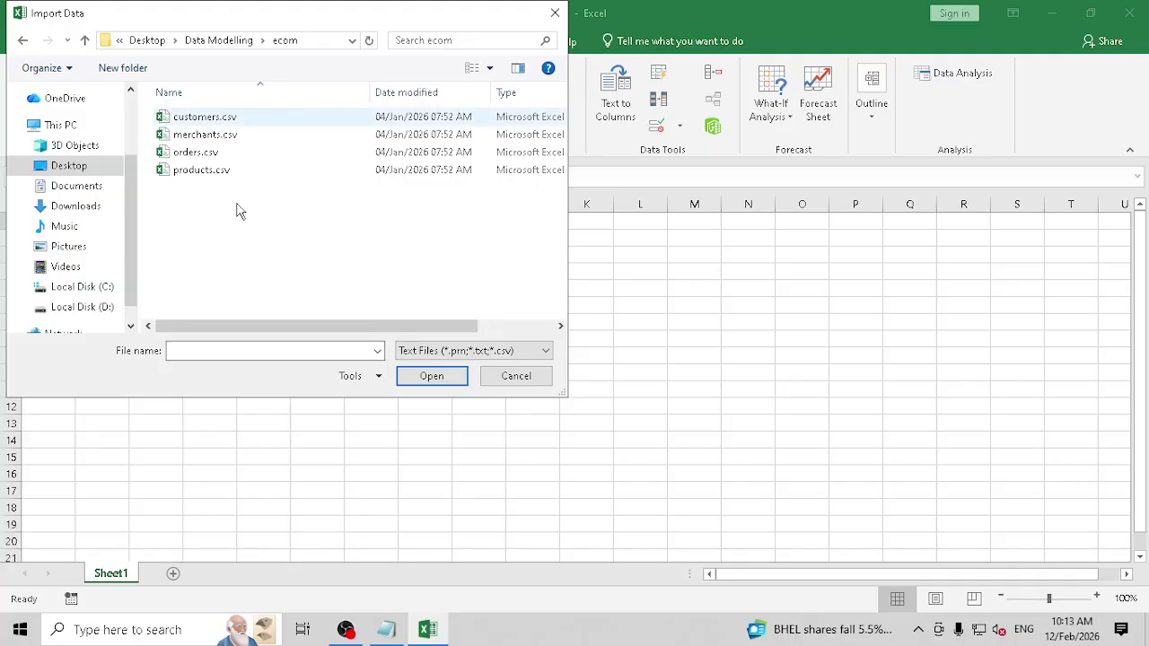
# Step: Check the CSV files in the ecomemrce folder and return to the ecom folder
pyautogui.click(227, 41)
pyautogui.doubleClick(233, 156)
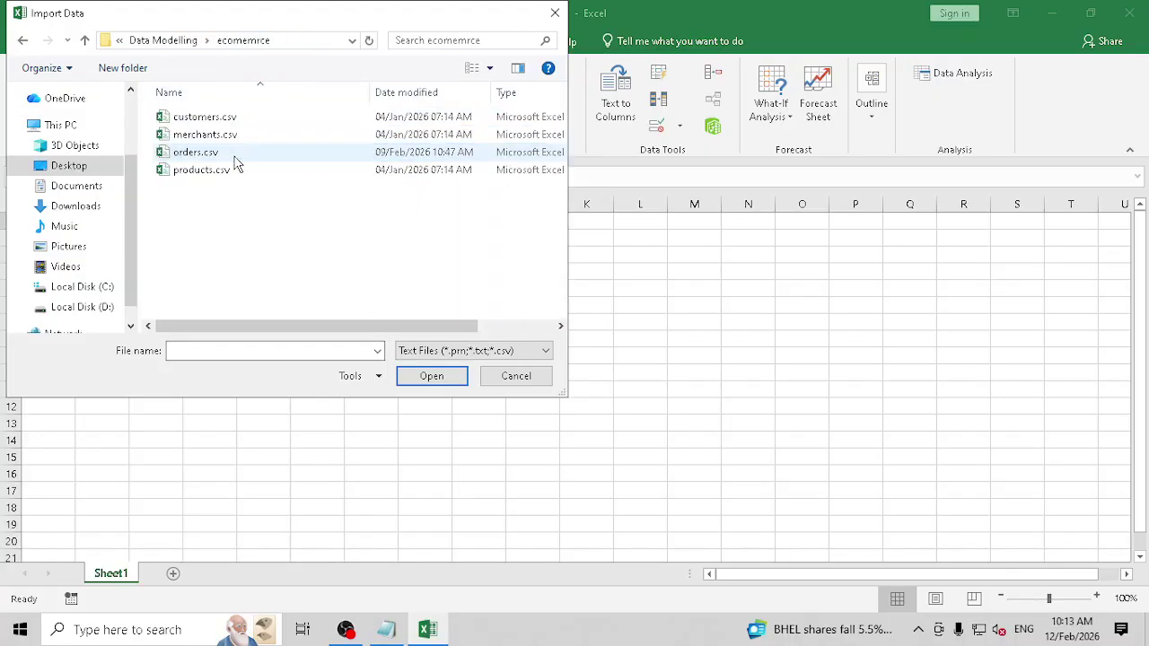
pyautogui.click(171, 42)
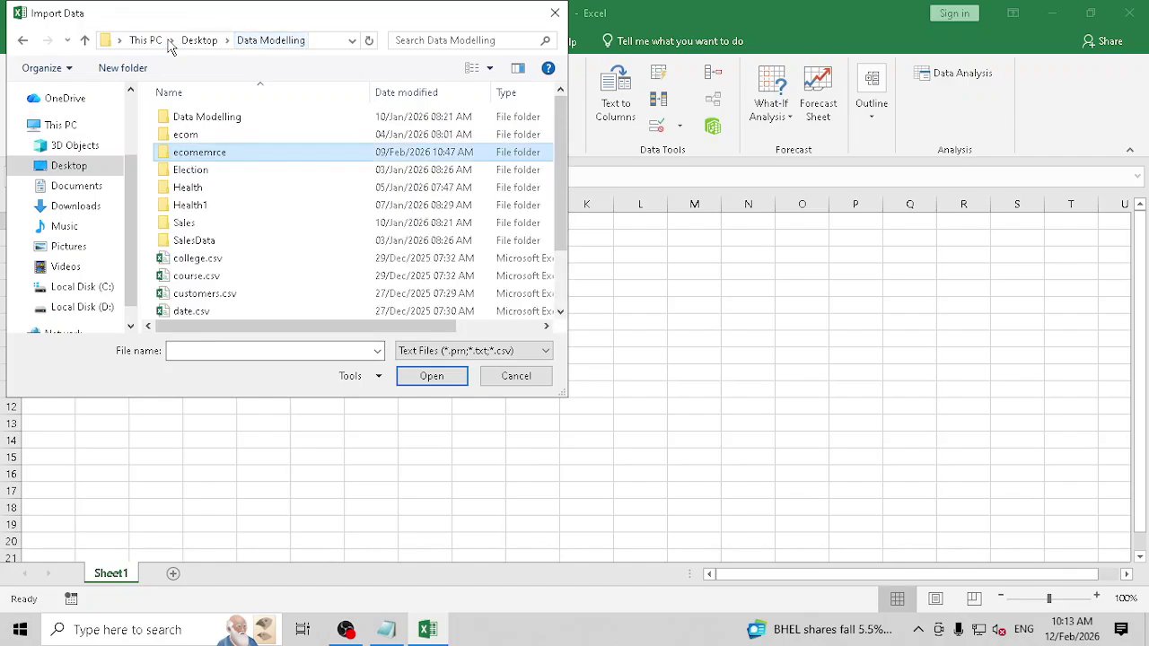
pyautogui.doubleClick(221, 136)
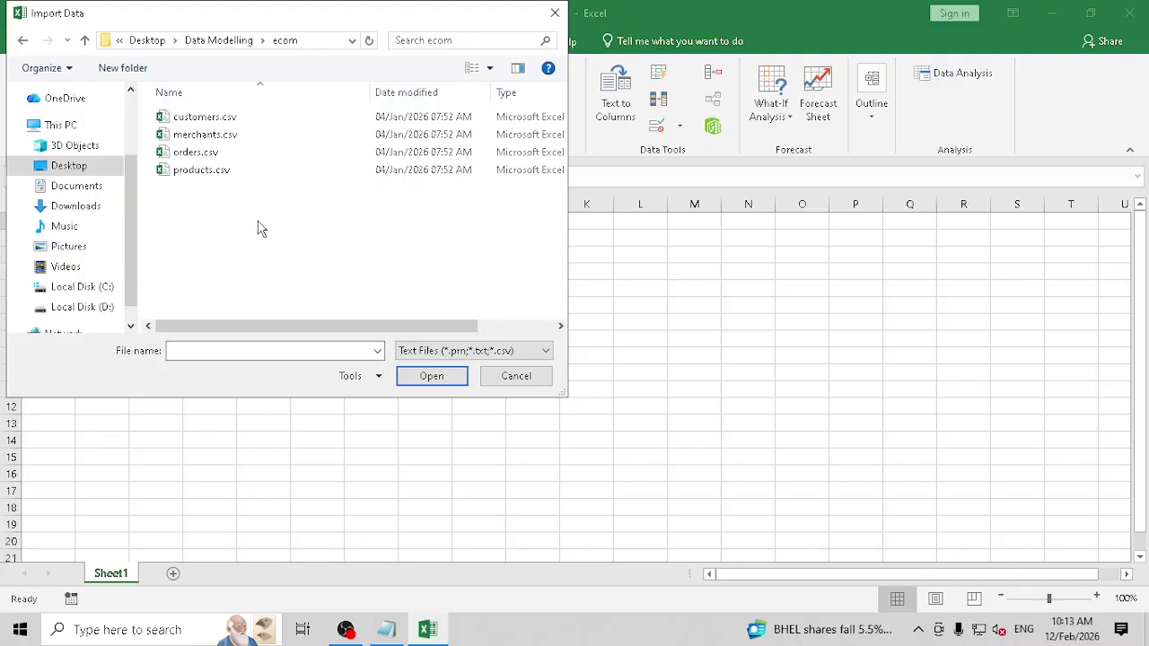
# Step: Open a new Notepad window and enter the headings "Fact Table" and "Data Table" on separate lines
pyautogui.click(9, 636)
pyautogui.write('n')
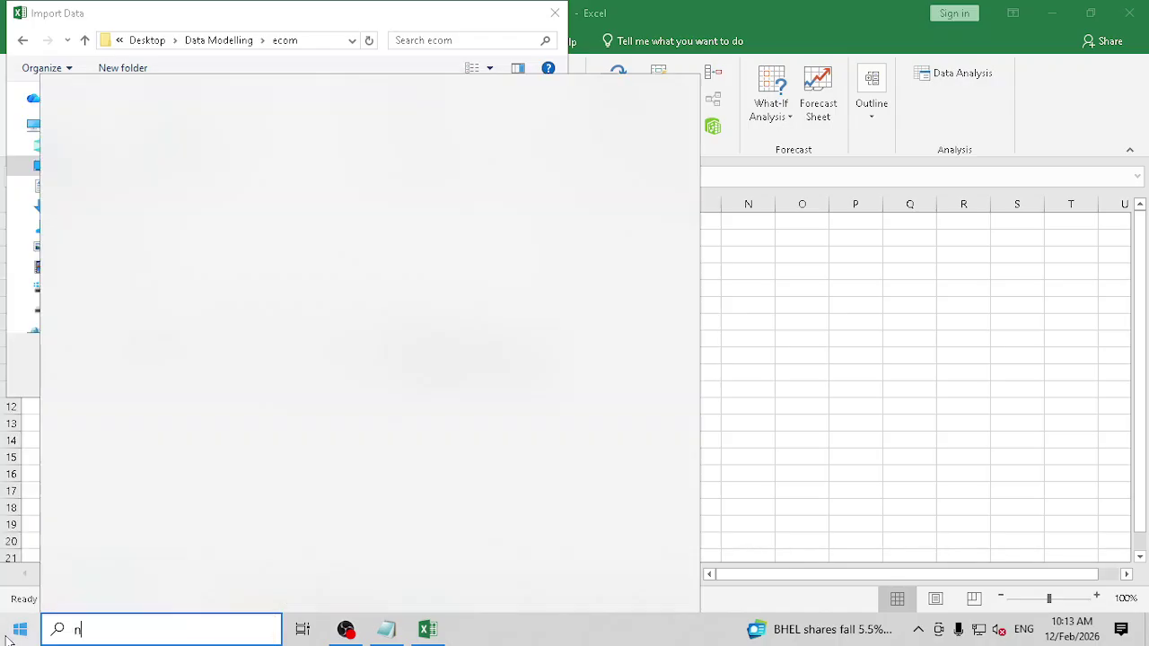
pyautogui.write('otepad')
pyautogui.press('Return')
pyautogui.write('Fact Table')
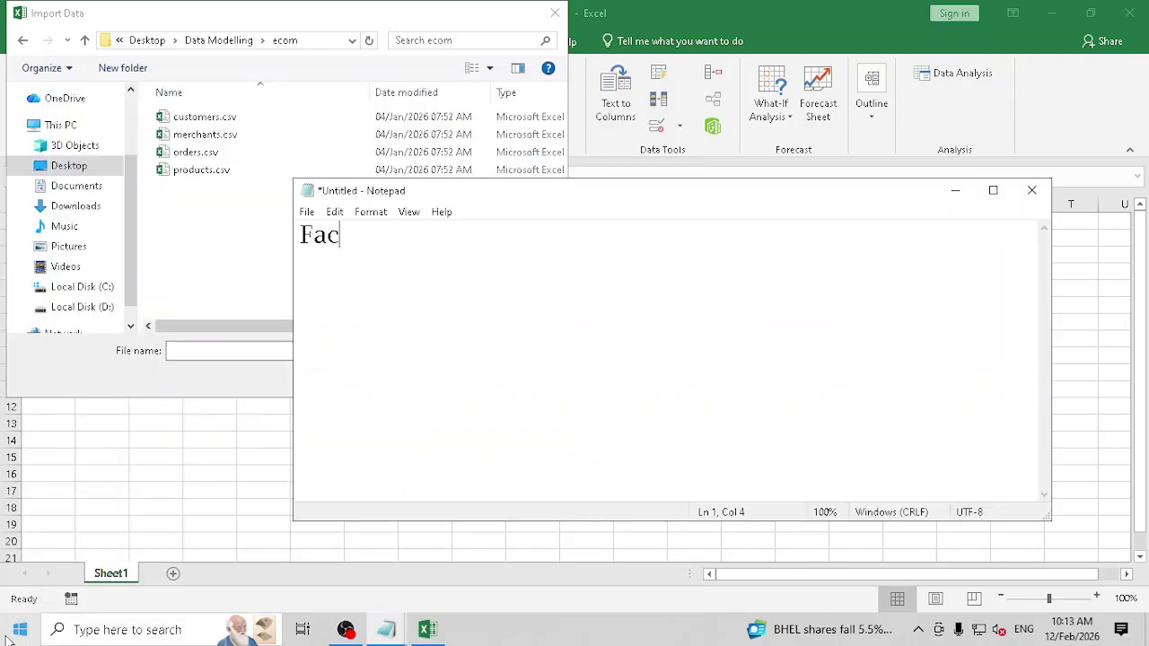
pyautogui.press('Return')
pyautogui.write('Da')
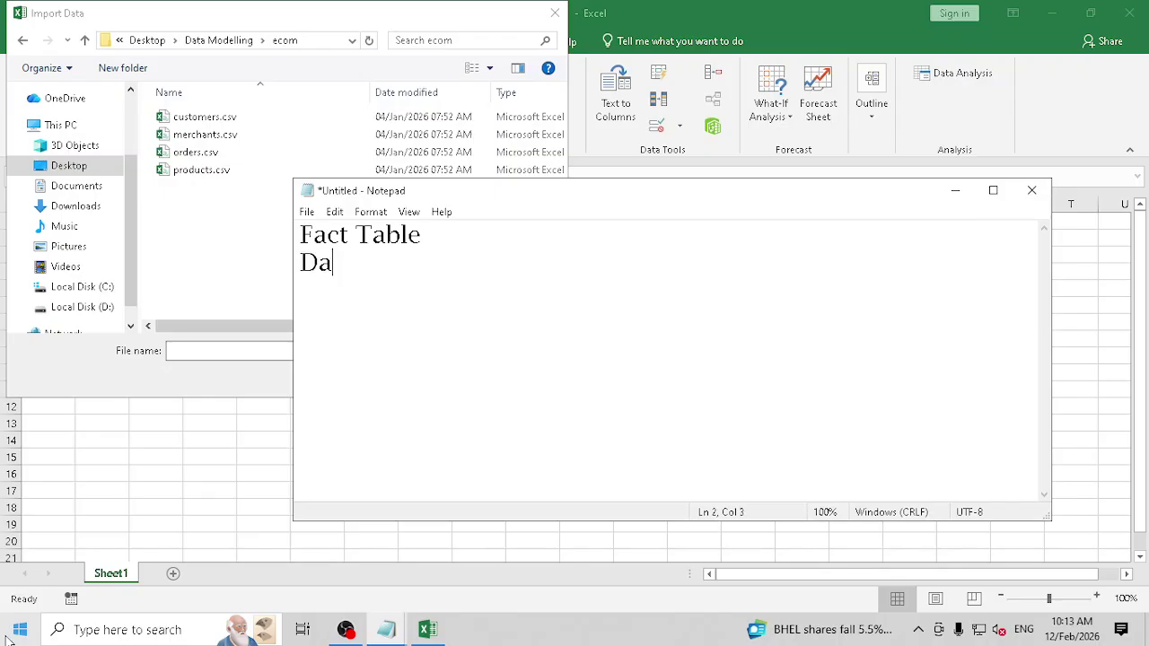
pyautogui.write('ta Table')
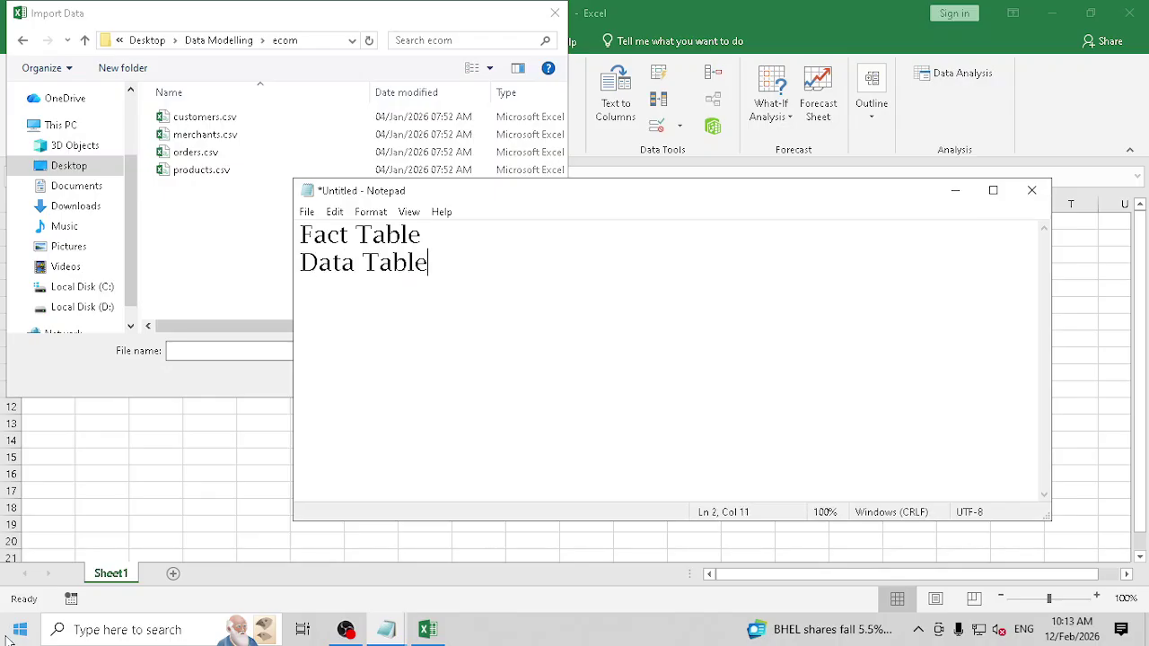
# Step: Add the indented line "Limited Information (related to data)" beneath the Fact Table heading
pyautogui.press('Return')
pyautogui.press('Tab')
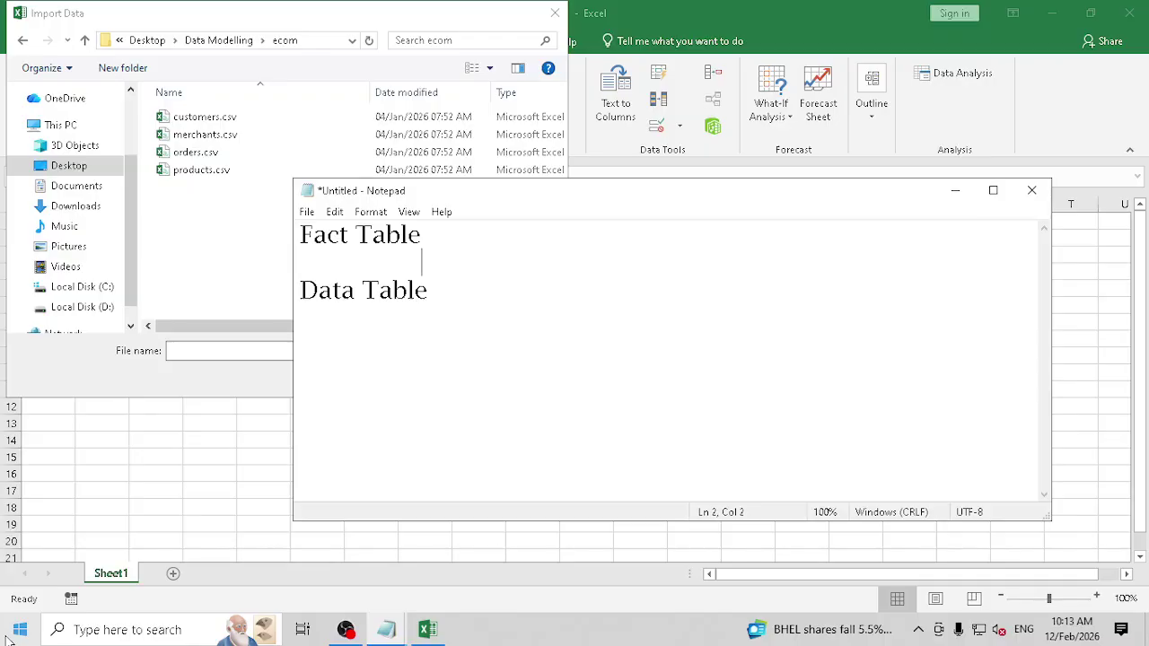
pyautogui.write('Limited')
pyautogui.write('In')
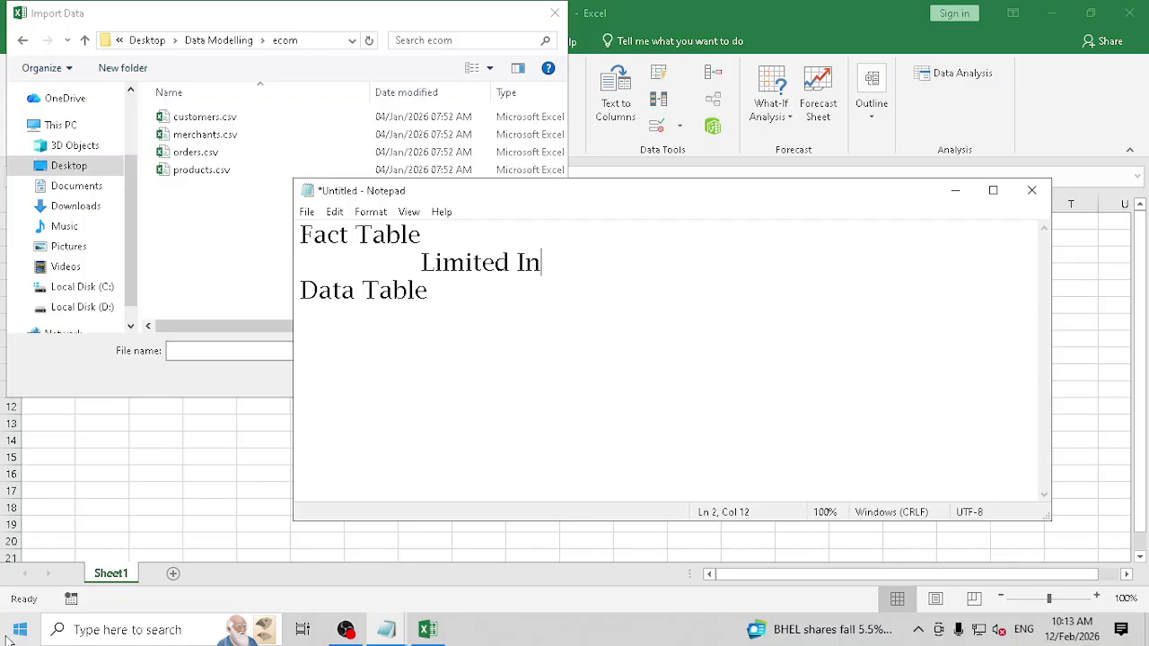
pyautogui.write('formation (r')
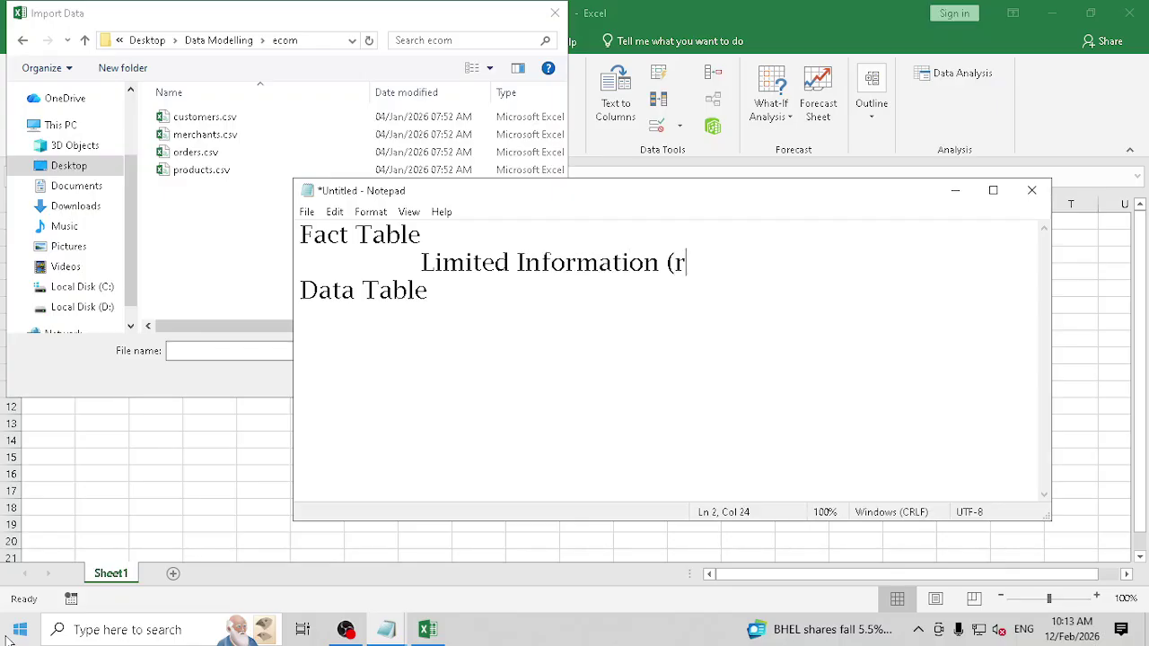
pyautogui.write('elated to data)')
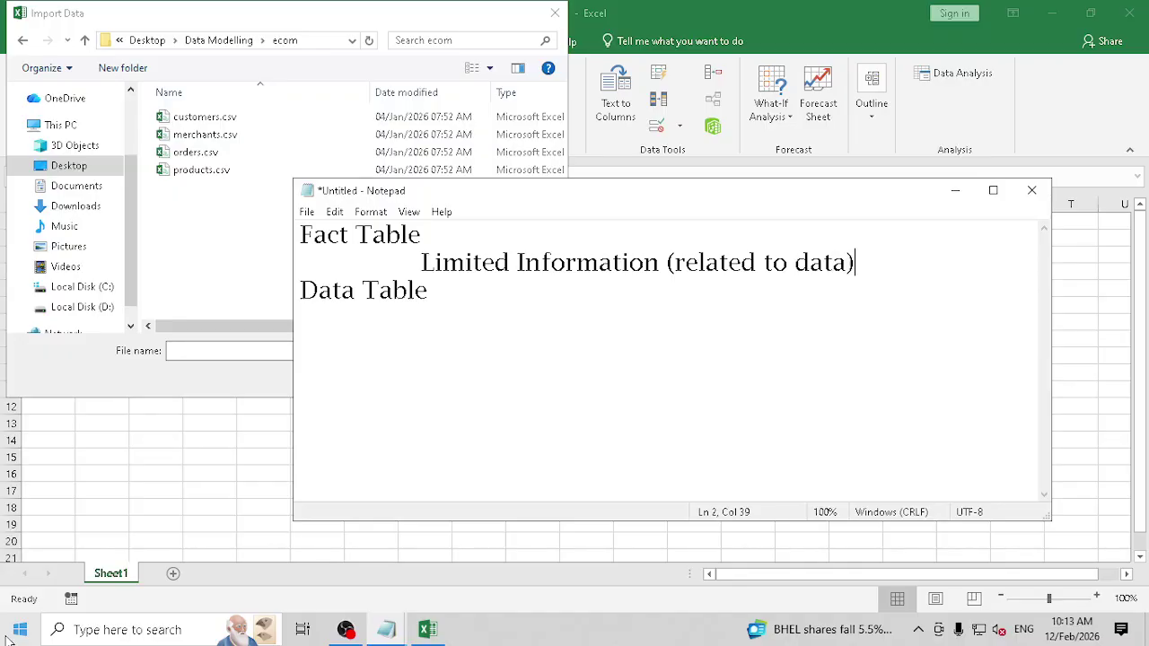
# Step: Add the indented line "Detailed Information" beneath the Data Table heading
pyautogui.press('Down')
pyautogui.press('Return')
pyautogui.press('Tab')
pyautogui.write('Detailed ')
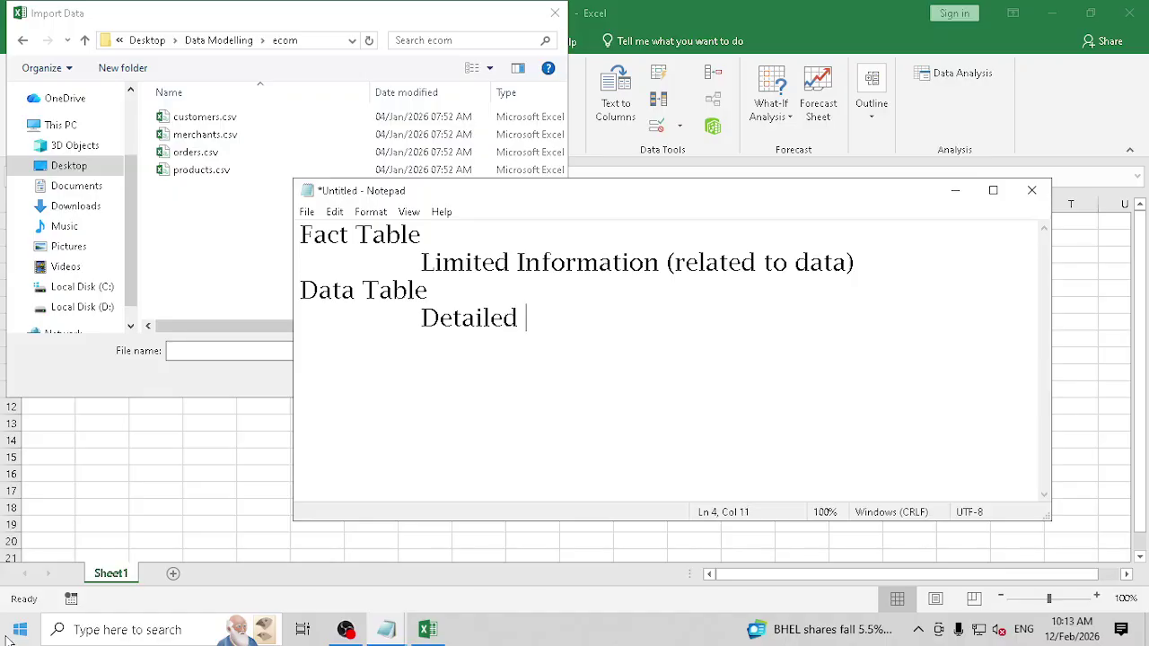
pyautogui.write('Information')
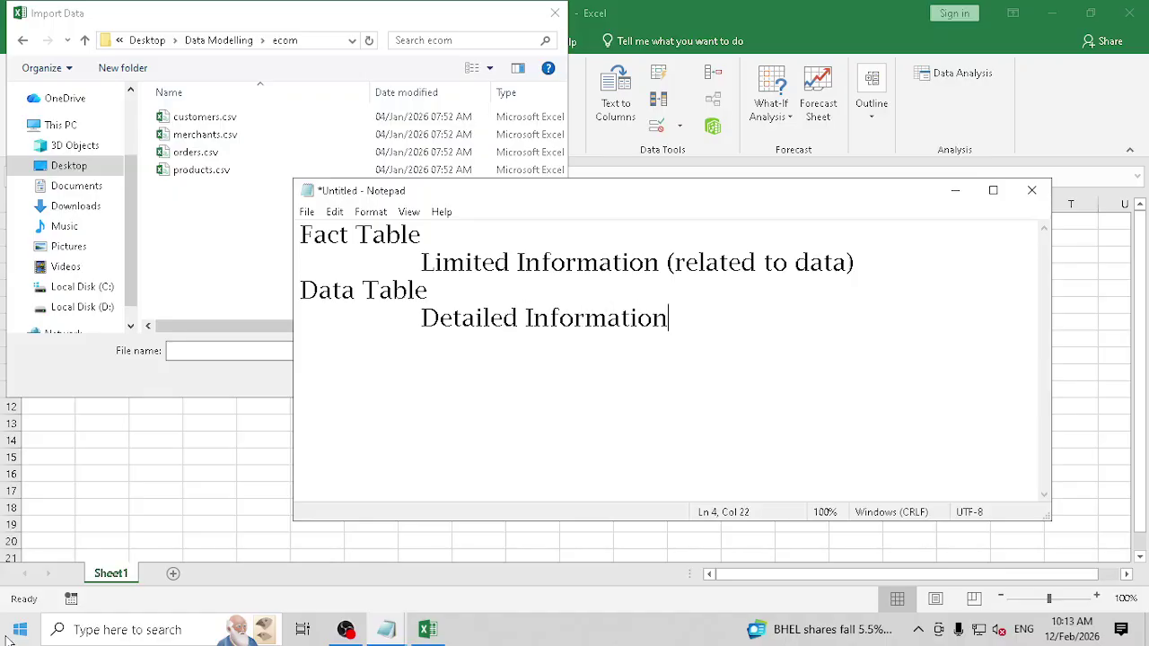
# Step: Insert an indented line reading "Prodcuts" below the limited information line of the Fact Table section
pyautogui.press('Up')
pyautogui.press('Up')
pyautogui.press('End')
pyautogui.press('Return')
pyautogui.press('Tab')
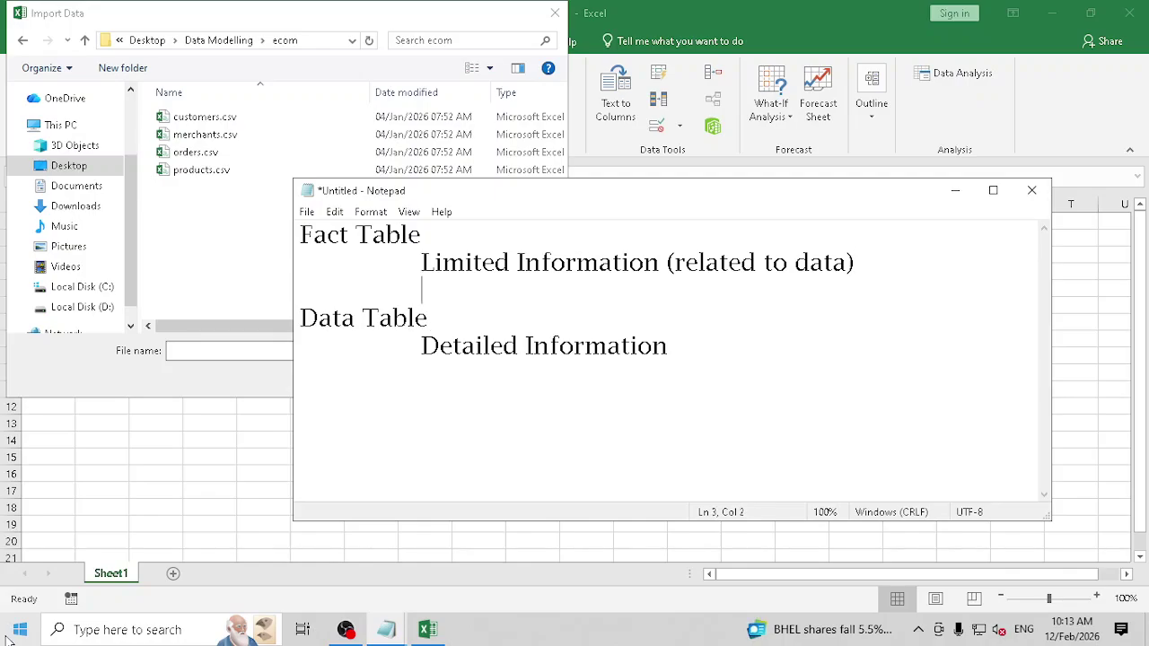
pyautogui.write('Prodicys')
pyautogui.press('Left')
pyautogui.press('Left')
pyautogui.press('Left')
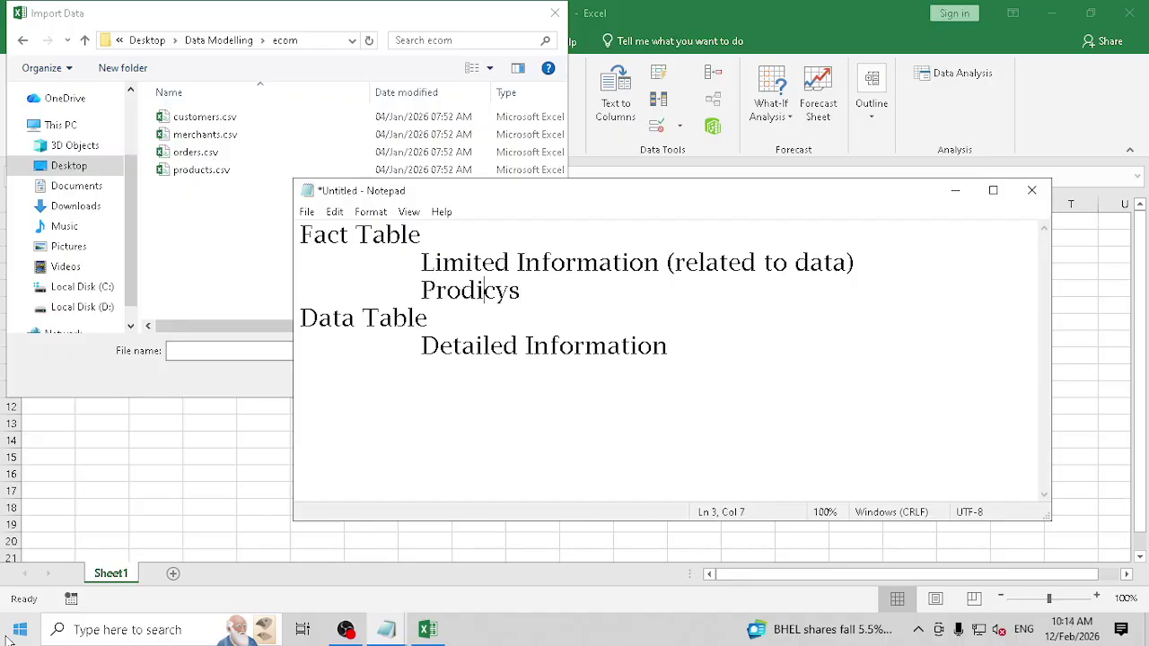
pyautogui.press('BackSpace')
pyautogui.press('Right')
pyautogui.press('Delete')
pyautogui.write('ut')
pyautogui.press('Right')
# Step: Add the indented lines "Orders" and "2000" below the detailed information line of the Data Table section
pyautogui.press('Down')
pyautogui.press('Down')
pyautogui.press('End')
pyautogui.press('Return')
pyautogui.press('Tab')
pyautogui.write('Orders')
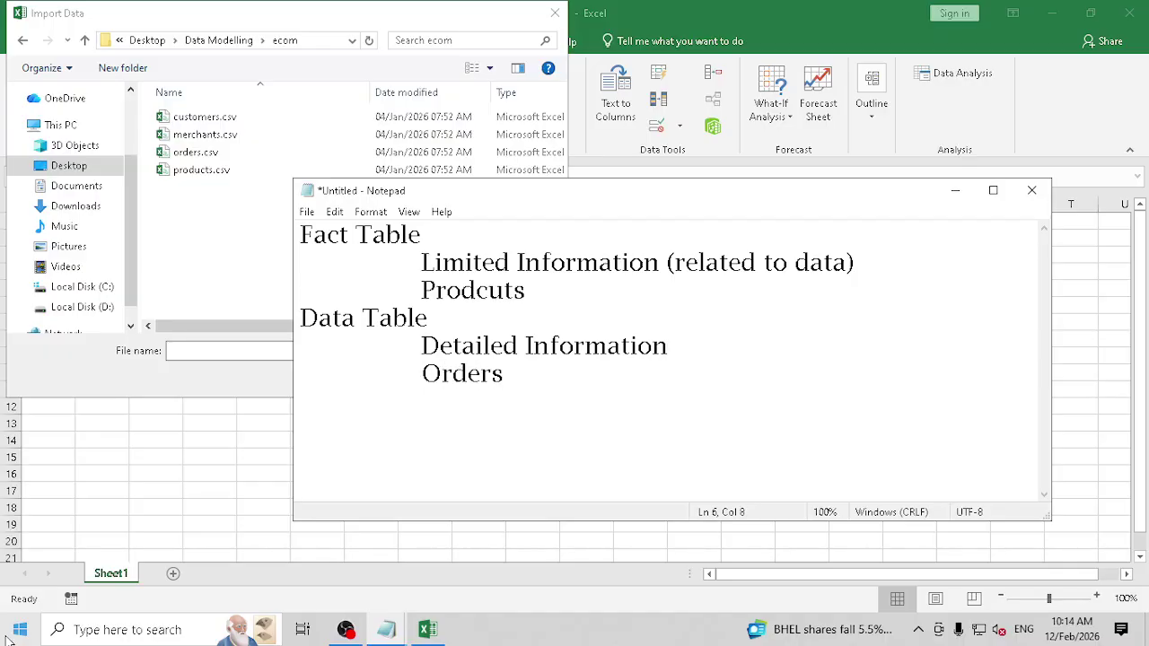
pyautogui.press('Return')
pyautogui.press('Tab')
pyautogui.write('2000')
# Step: Add the value 50 at the end of the products line in the Fact Table section
pyautogui.press('Up')
pyautogui.press('Up')
pyautogui.press('Up')
pyautogui.press('Up')
pyautogui.press('End')
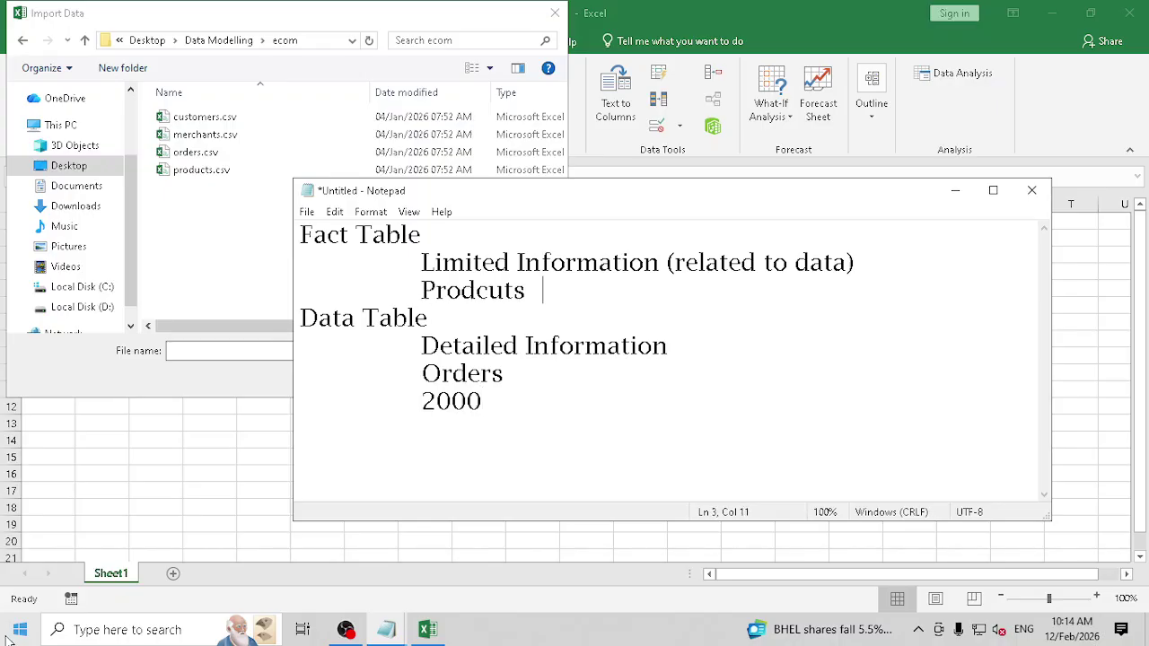
pyautogui.write('50')
# Step: Highlight and compare the Fact Table notes and the Data Table notes section by section
pyautogui.hotkey('shift', 'Up')
pyautogui.hotkey('shift', 'Up')
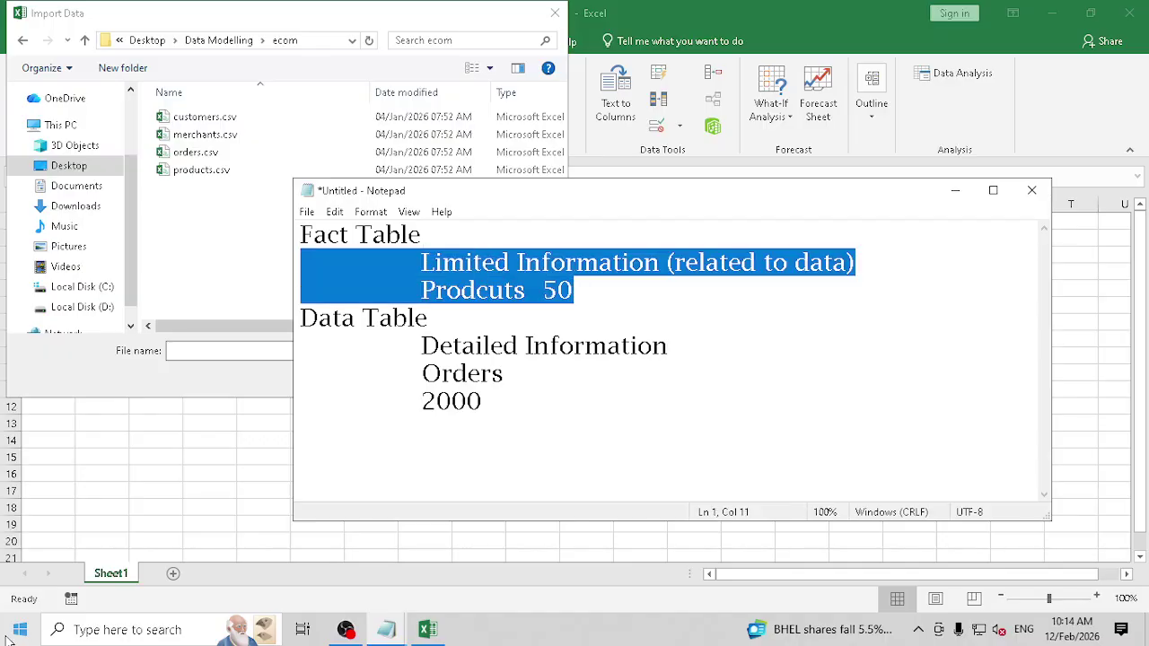
pyautogui.press('Down')
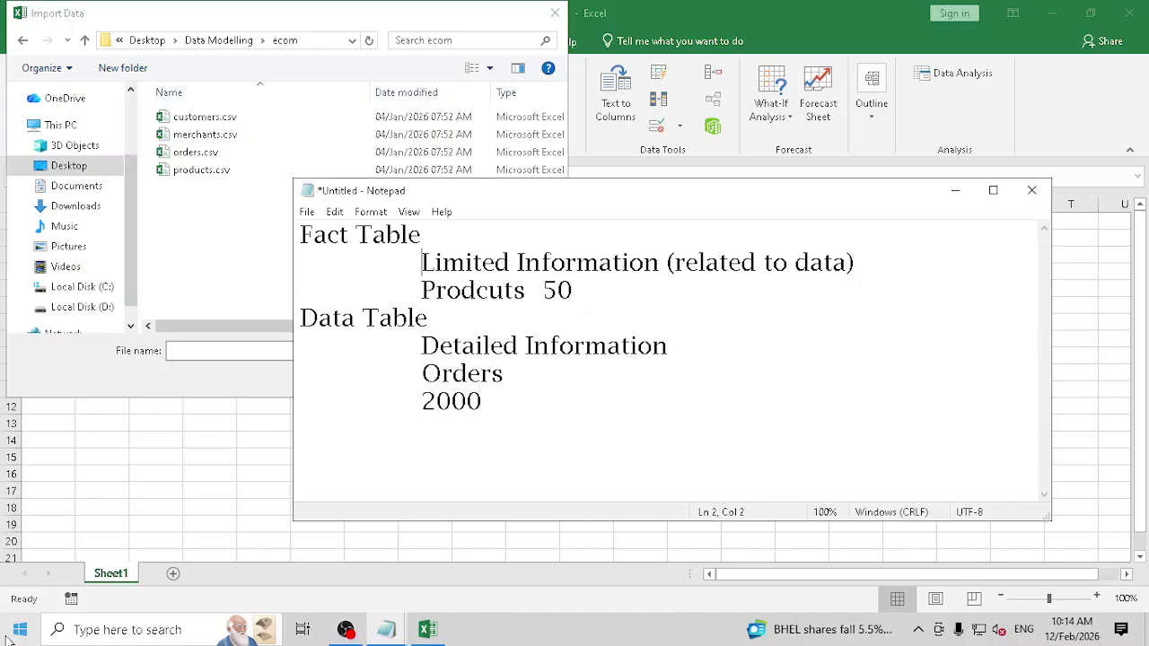
pyautogui.press('Down')
pyautogui.press('Down')
pyautogui.press('Down')
pyautogui.press('Down')
pyautogui.press('Down')
pyautogui.hotkey('shift', 'End')
pyautogui.press('End')
pyautogui.moveTo(502, 434); pyautogui.dragTo(262, 318)
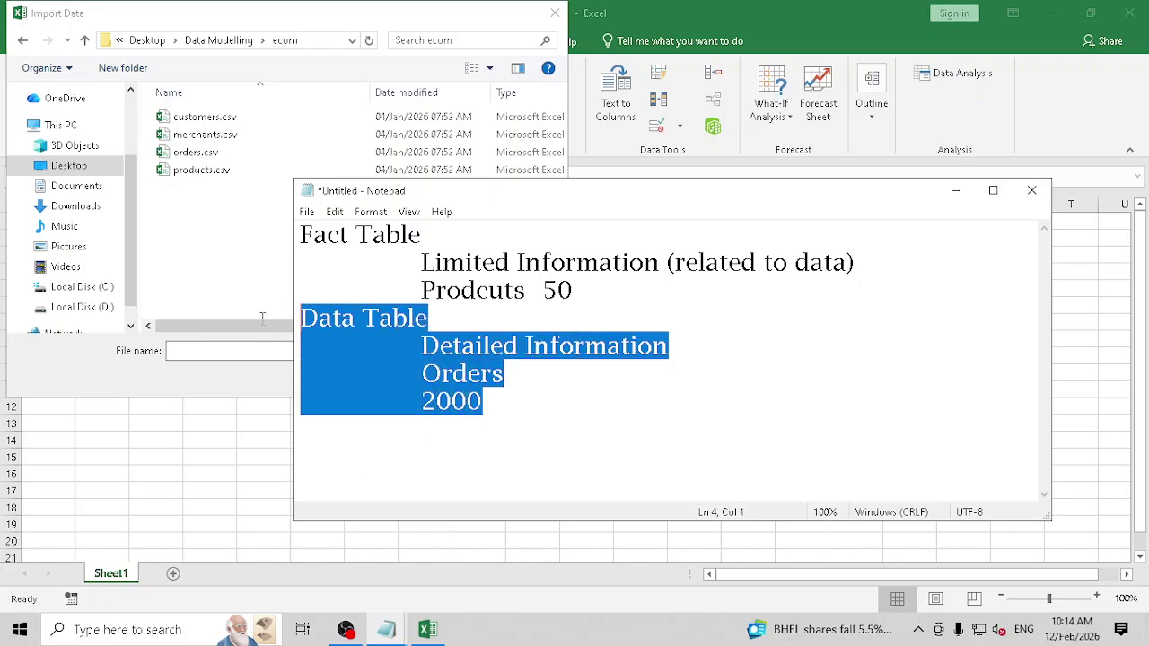
pyautogui.moveTo(575, 280); pyautogui.dragTo(296, 231)
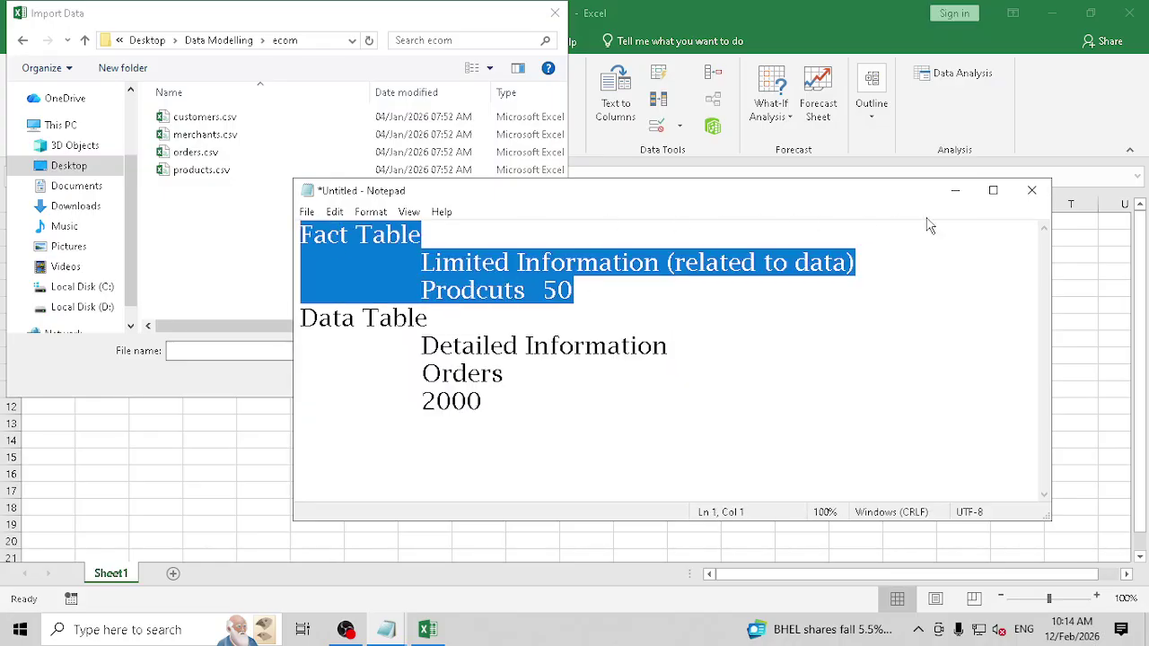
# Step: Close the untitled Notepad notes without saving them and return to Excel's data import
pyautogui.click(1031, 191)
pyautogui.click(601, 316)
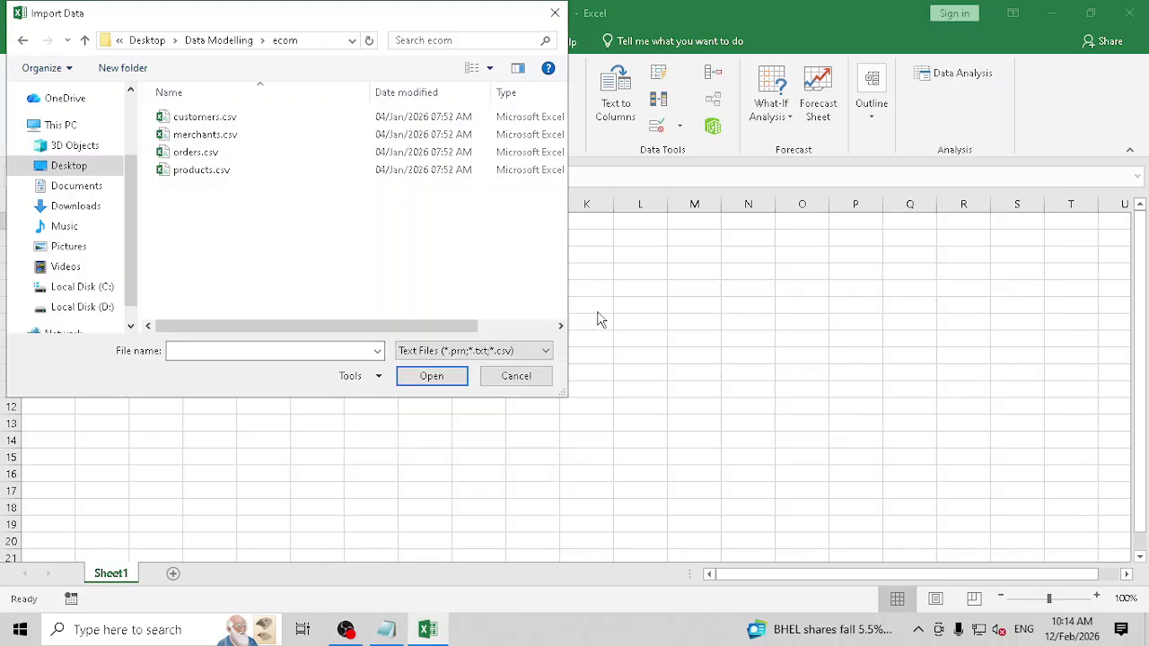
# Step: Import orders.csv from the ecom folder, check all its columns in the preview and open it for transformation in Power Query
pyautogui.moveTo(225, 16); pyautogui.dragTo(568, 115)
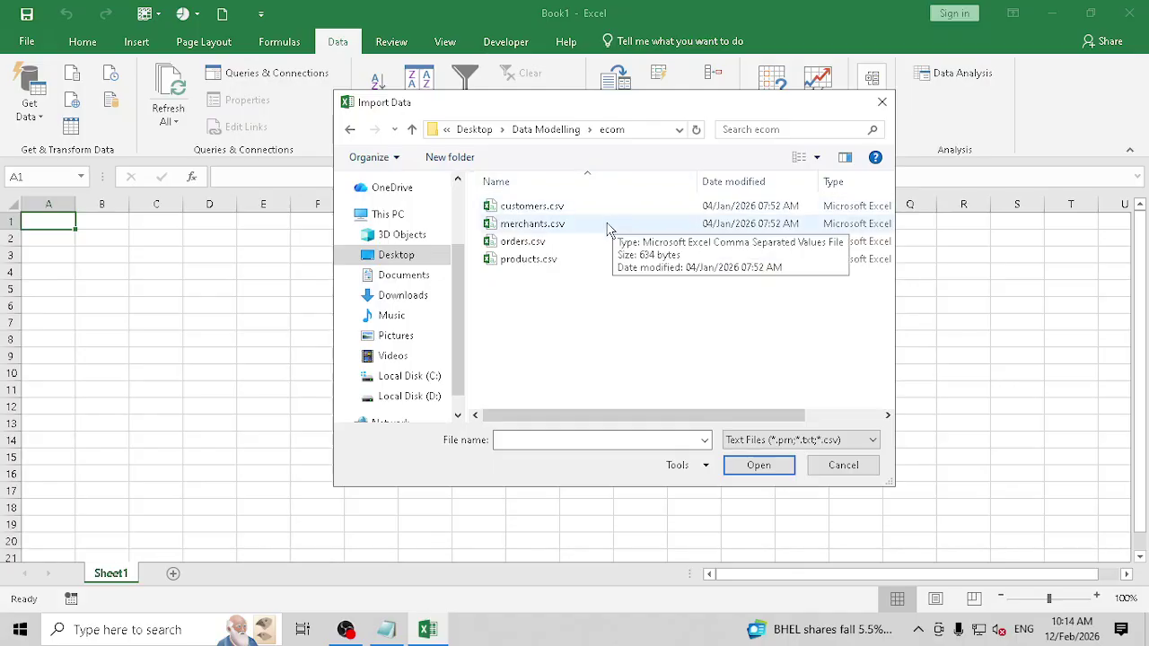
pyautogui.click(532, 245)
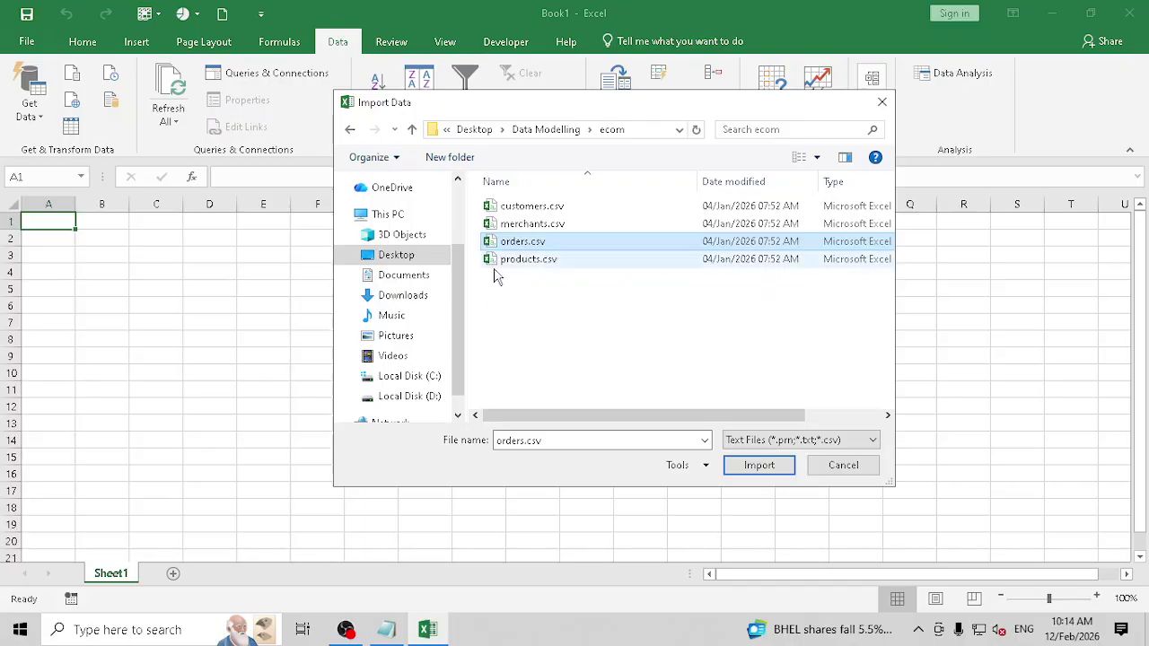
pyautogui.click(758, 465)
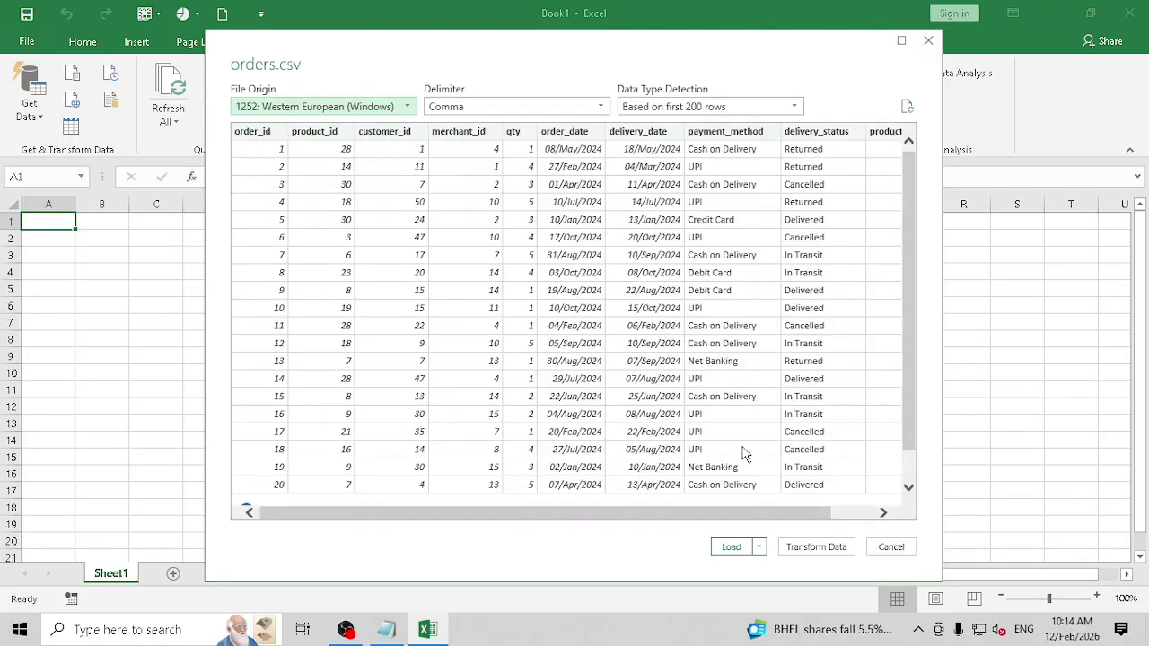
pyautogui.moveTo(785, 513); pyautogui.dragTo(920, 519)
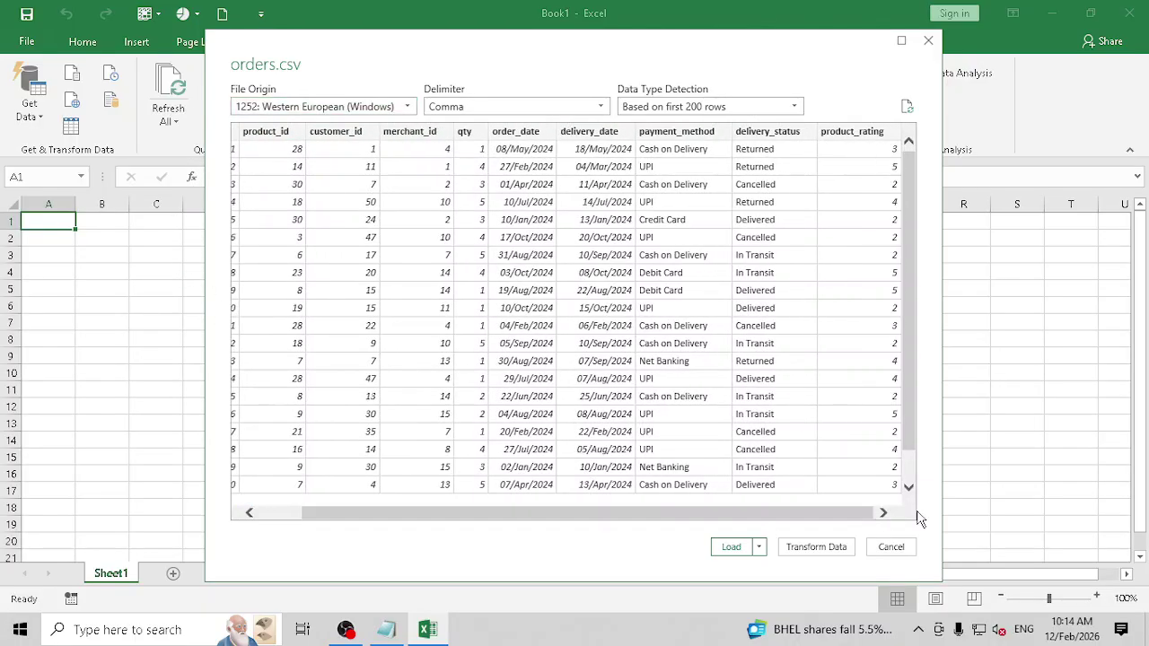
pyautogui.click(814, 549)
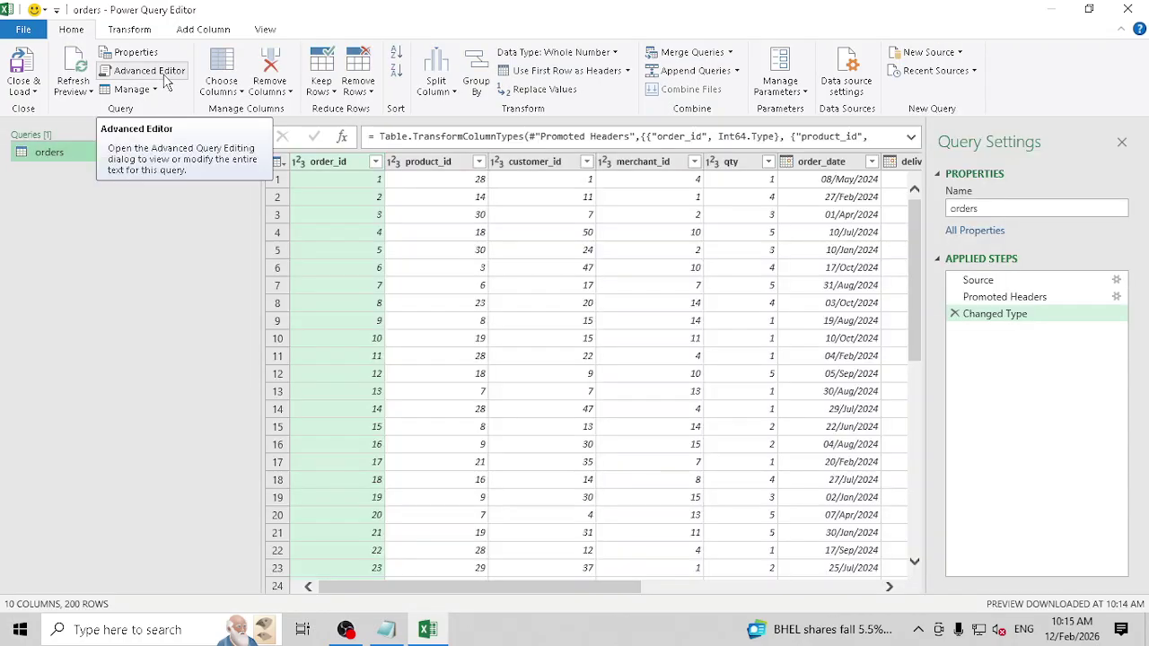
# Step: Add a column to the orders query that subtracts order_date from delivery_date in days
pyautogui.moveTo(620, 588); pyautogui.dragTo(748, 587)
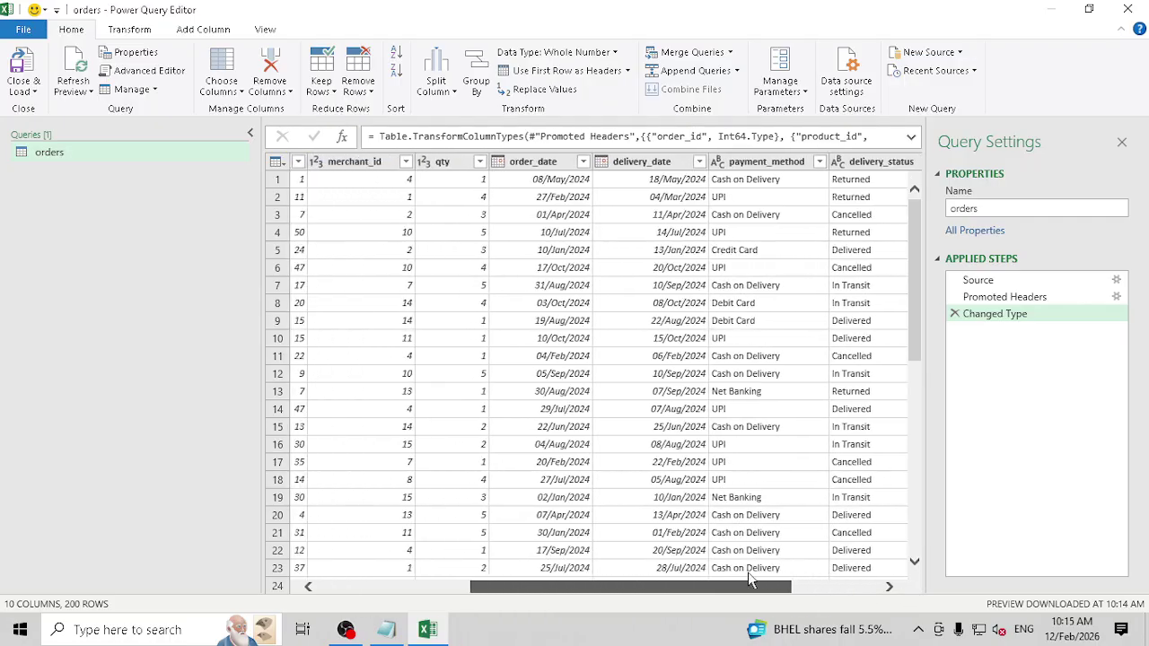
pyautogui.click(671, 163)
pyautogui.click(582, 163)
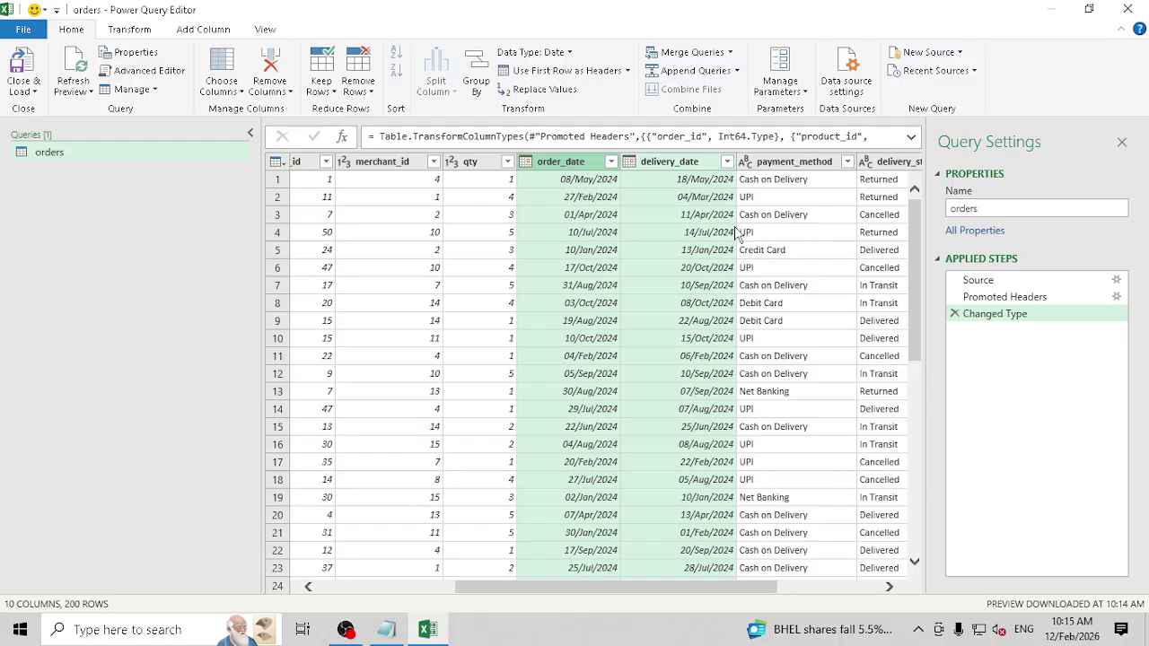
pyautogui.click(671, 163)
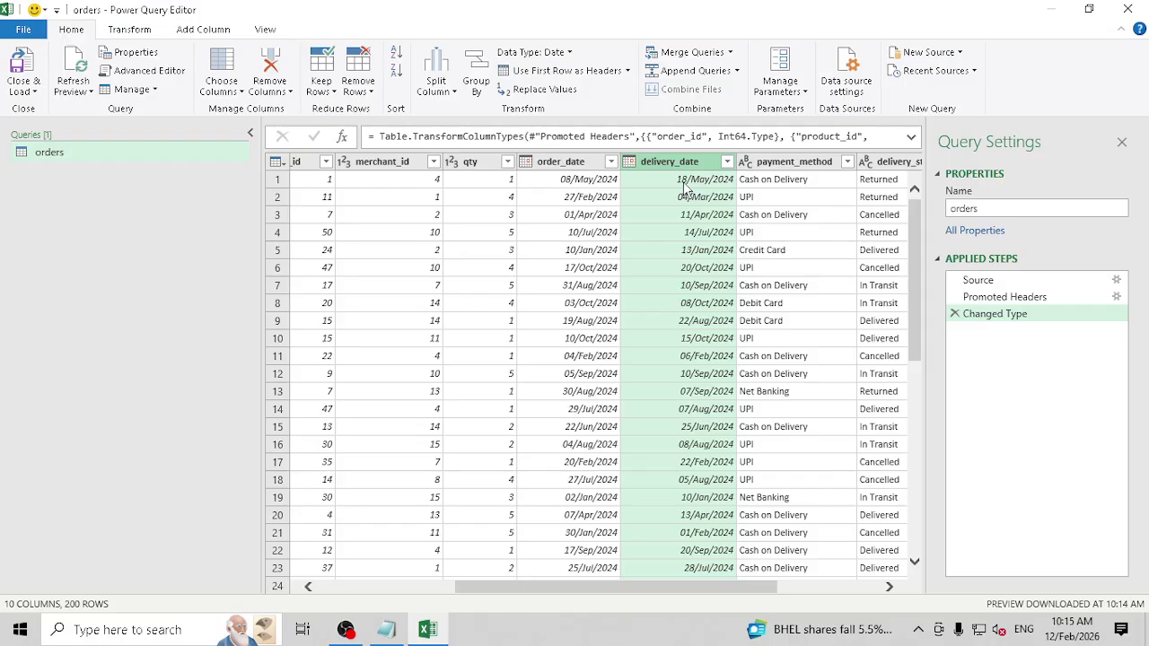
pyautogui.keyDown('ctrl'); pyautogui.click(573, 163); pyautogui.keyUp('ctrl')
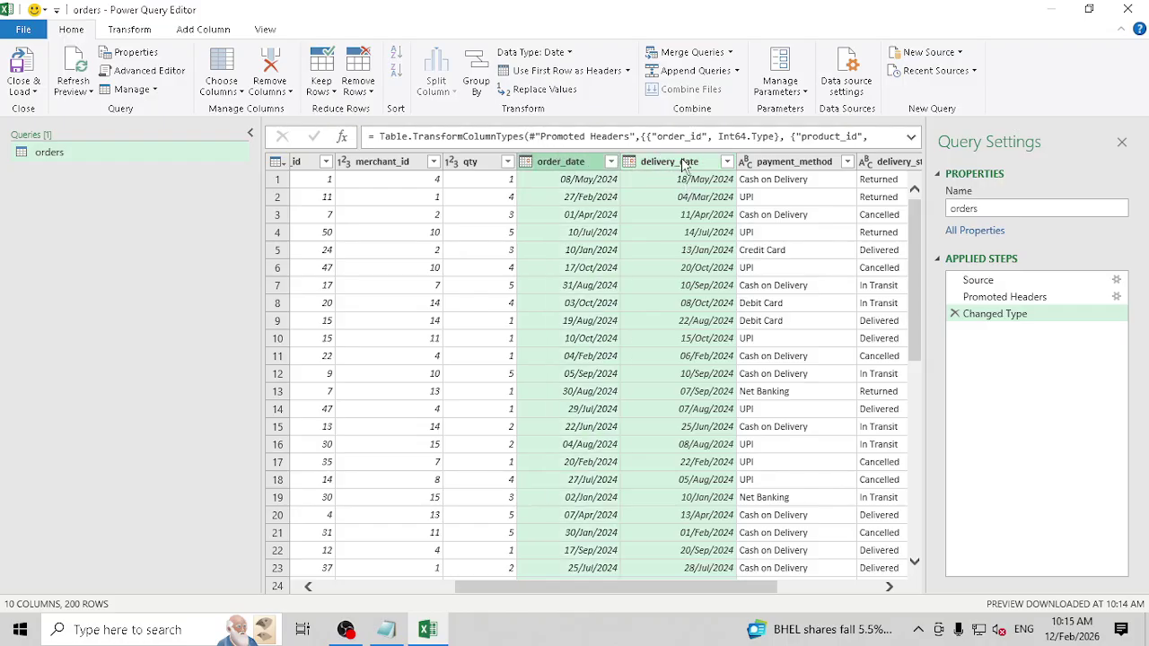
pyautogui.click(682, 163)
pyautogui.keyDown('ctrl'); pyautogui.click(588, 163); pyautogui.keyUp('ctrl')
pyautogui.click(689, 164)
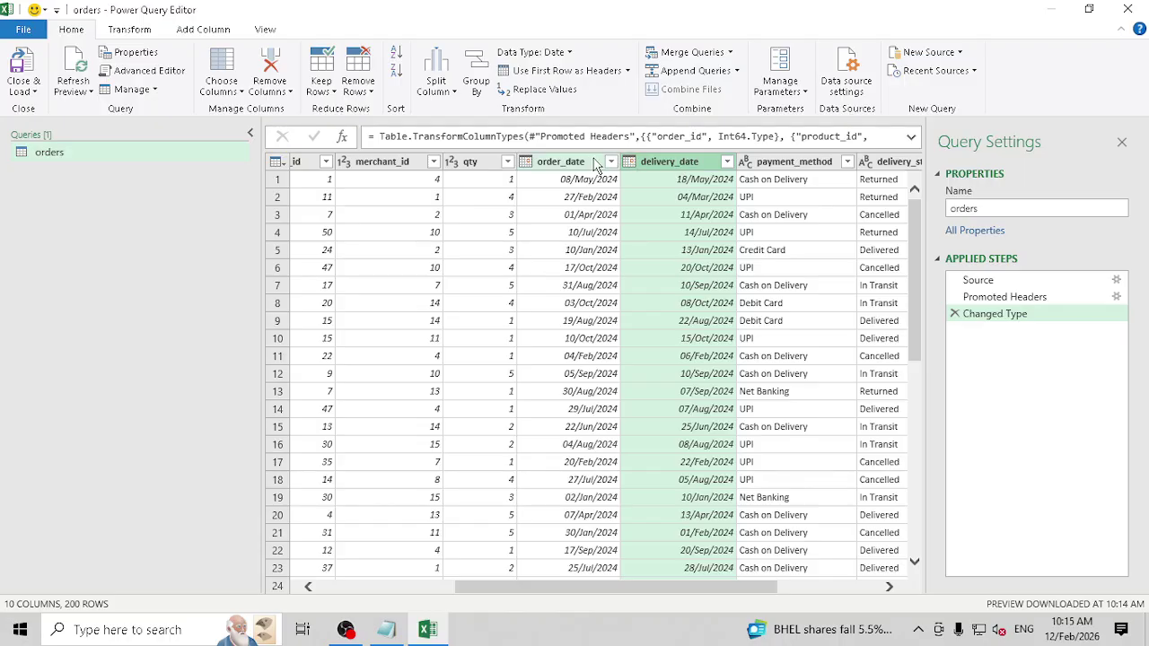
pyautogui.keyDown('ctrl'); pyautogui.click(579, 164); pyautogui.keyUp('ctrl')
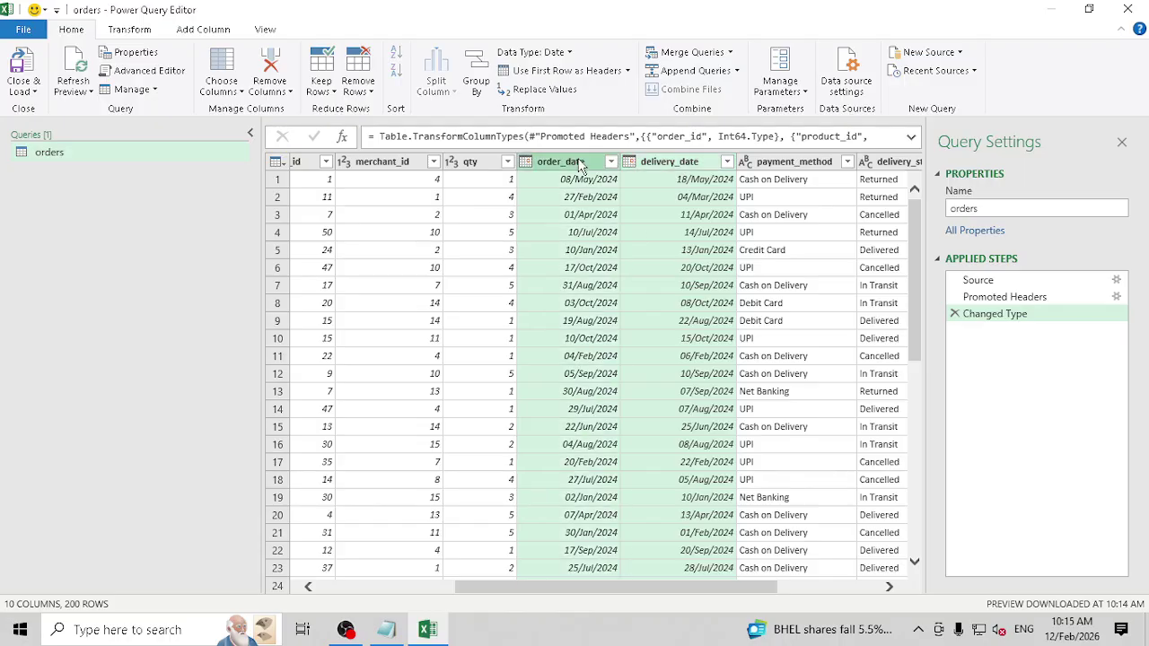
pyautogui.click(199, 30)
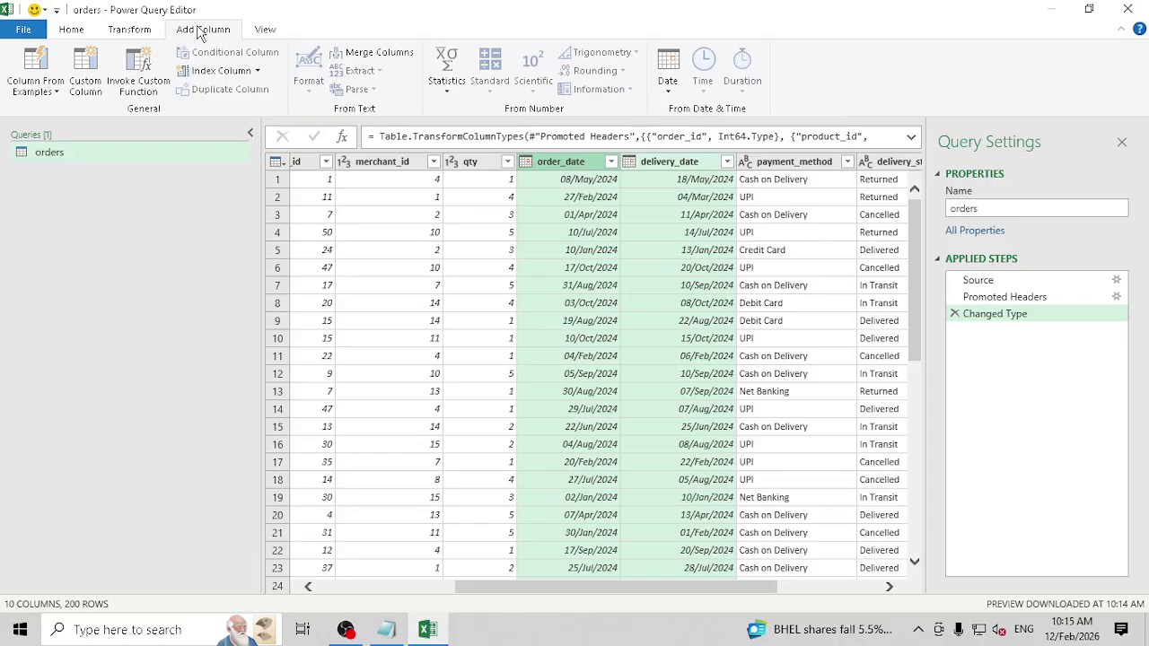
pyautogui.click(669, 89)
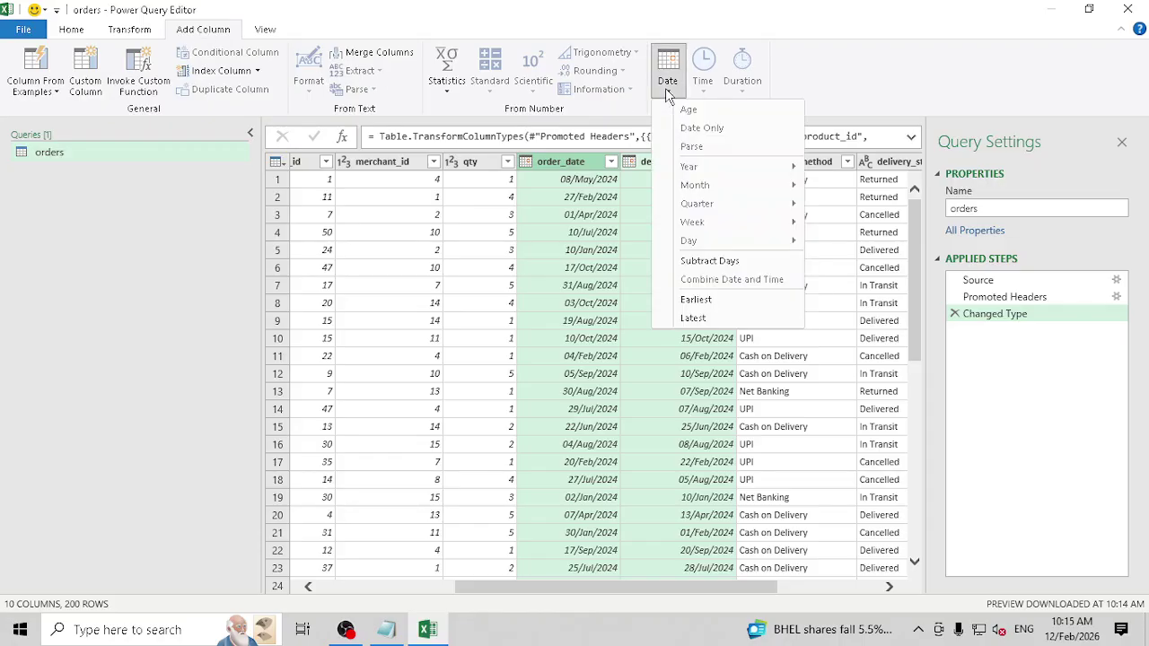
pyautogui.click(728, 266)
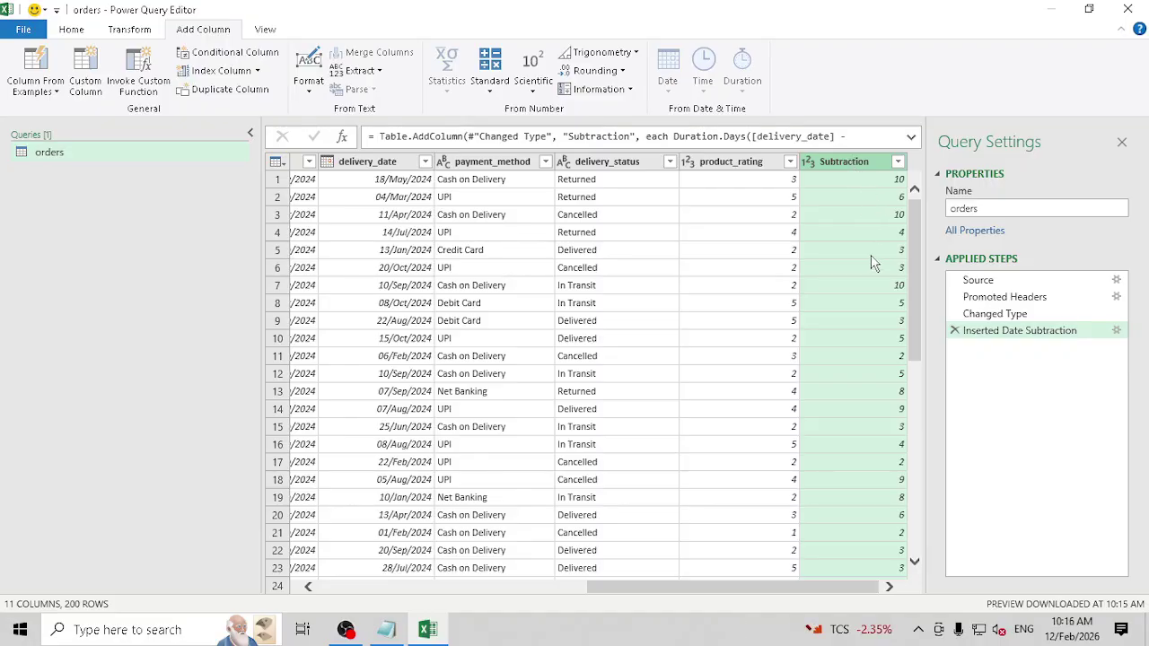
# Step: Rename the new Subtraction column as "Delivery Period"
pyautogui.scroll(-3, 867, 459)
pyautogui.scroll(3, 866, 483)
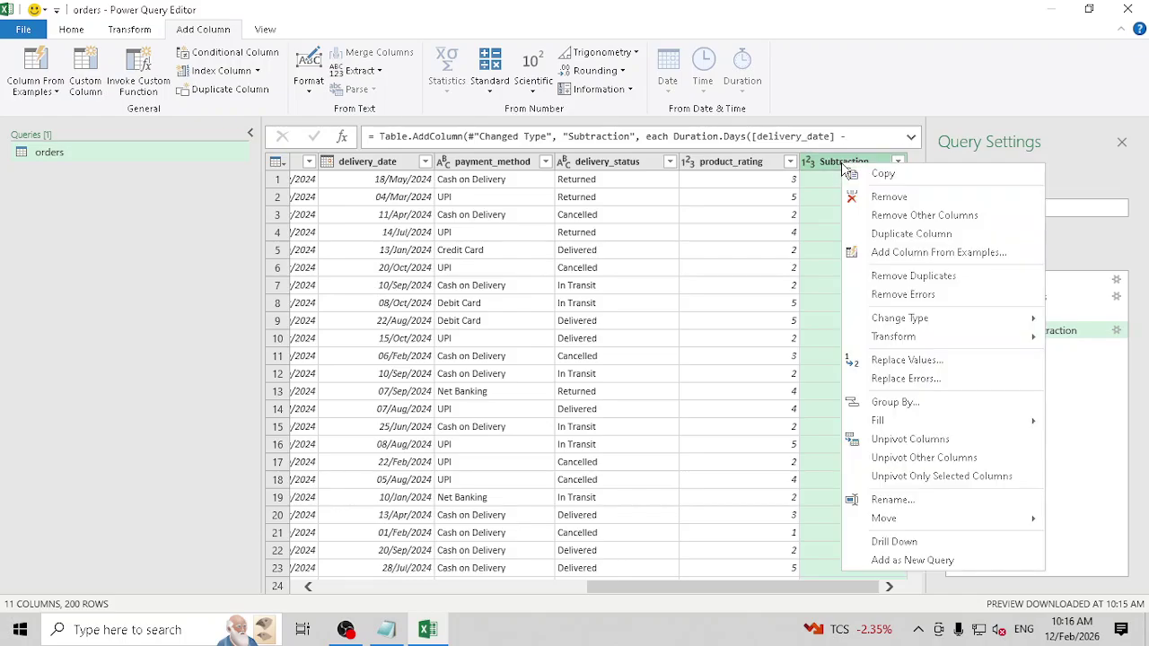
pyautogui.rightClick(844, 170)
pyautogui.click(950, 499)
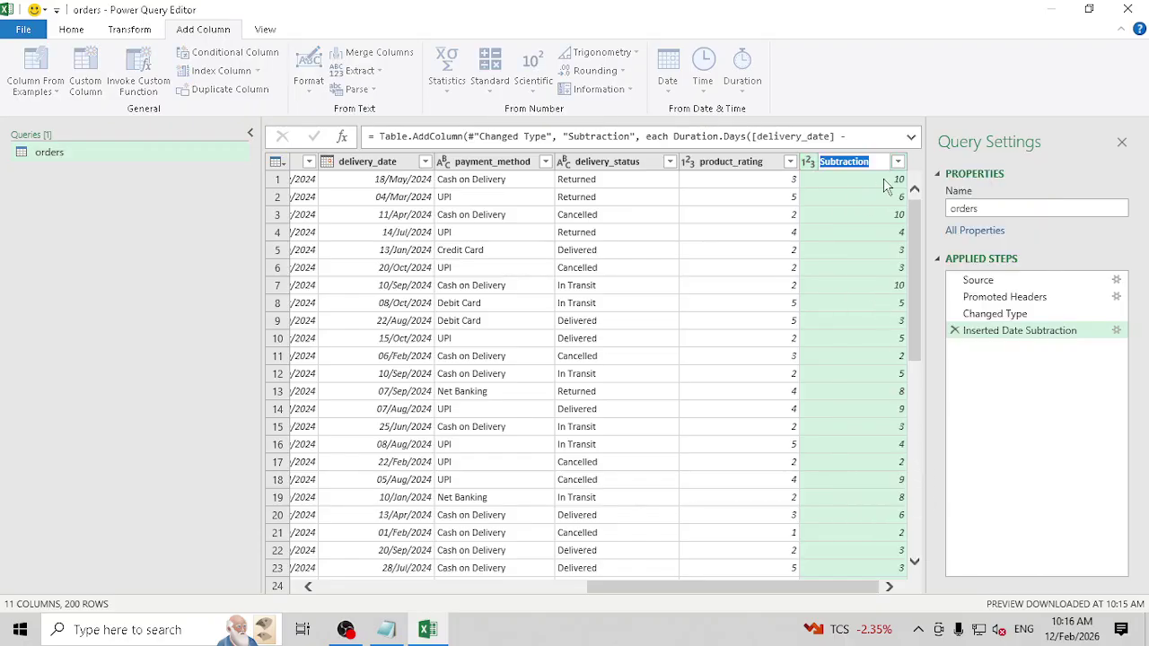
pyautogui.write('Delivery EPrio')
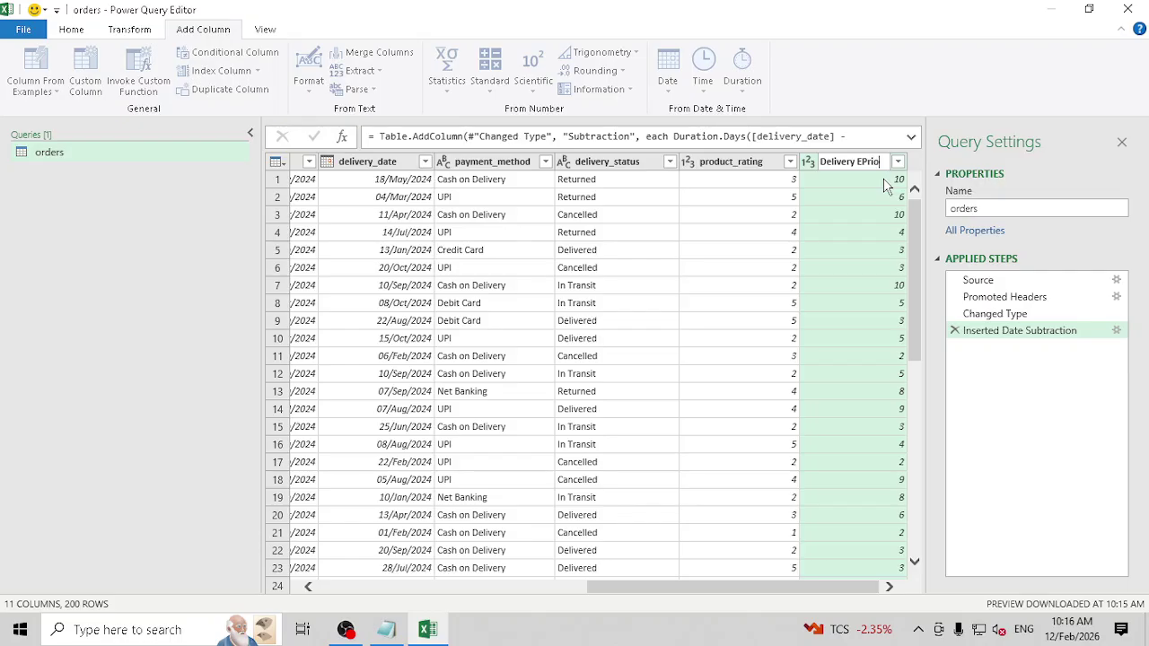
pyautogui.press('BackSpace')
pyautogui.press('BackSpace')
pyautogui.press('BackSpace')
pyautogui.press('BackSpace')
pyautogui.press('BackSpace')
pyautogui.press('BackSpace')
pyautogui.write('Period')
pyautogui.press('Return')
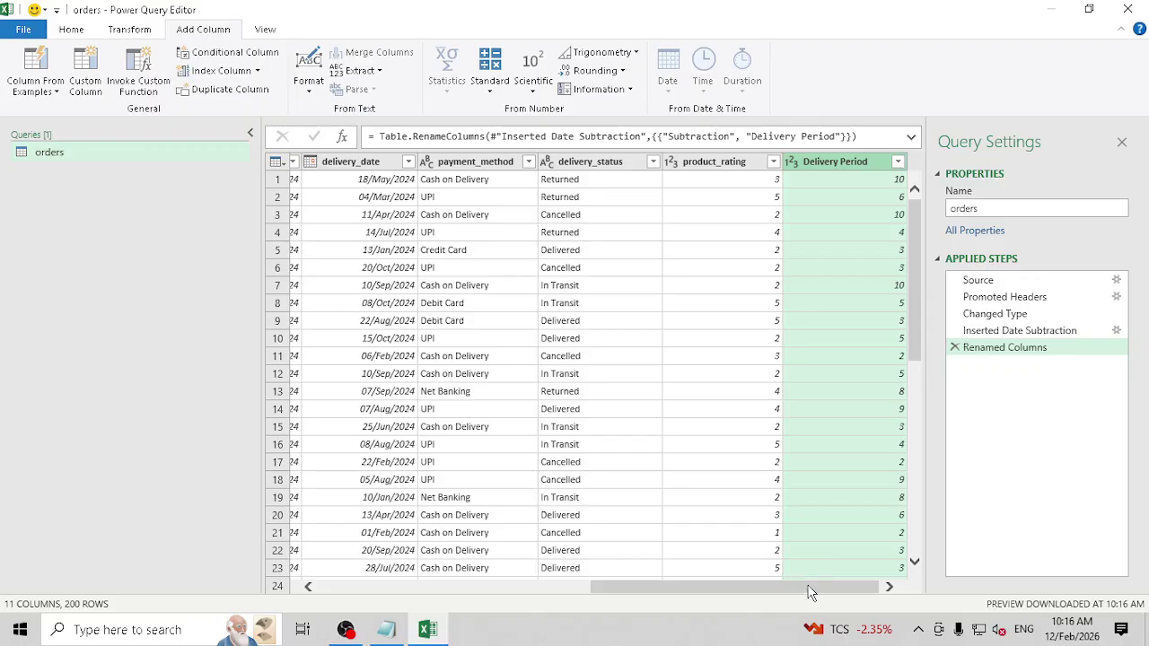
pyautogui.moveTo(808, 592); pyautogui.dragTo(533, 589)
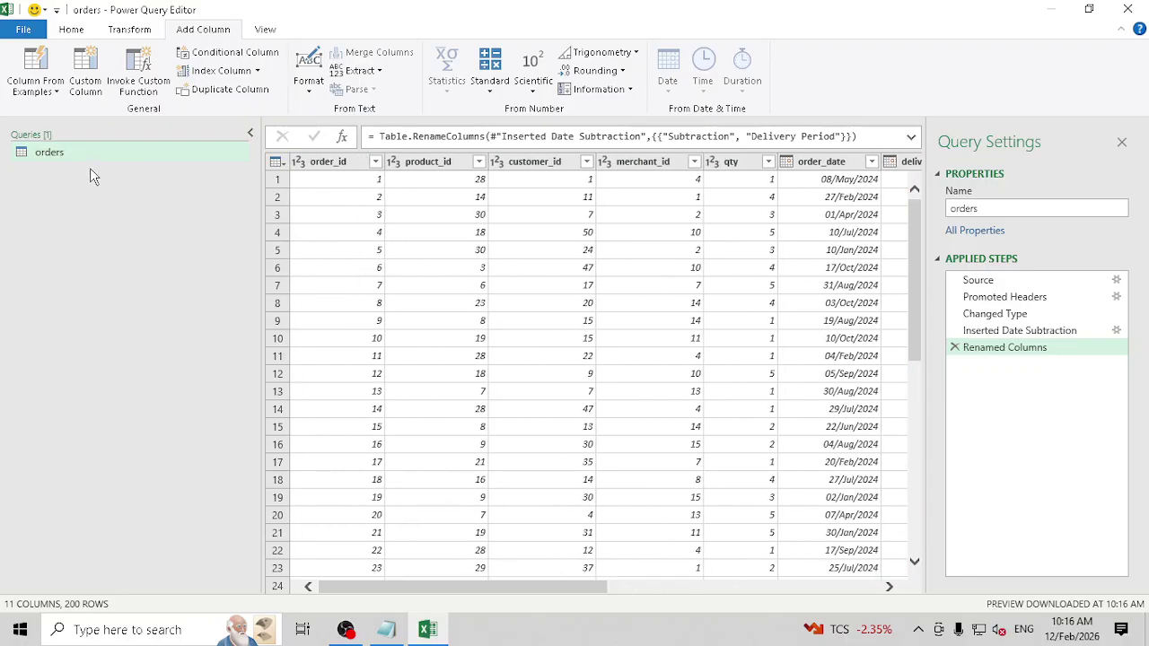
pyautogui.moveTo(557, 589); pyautogui.dragTo(909, 588)
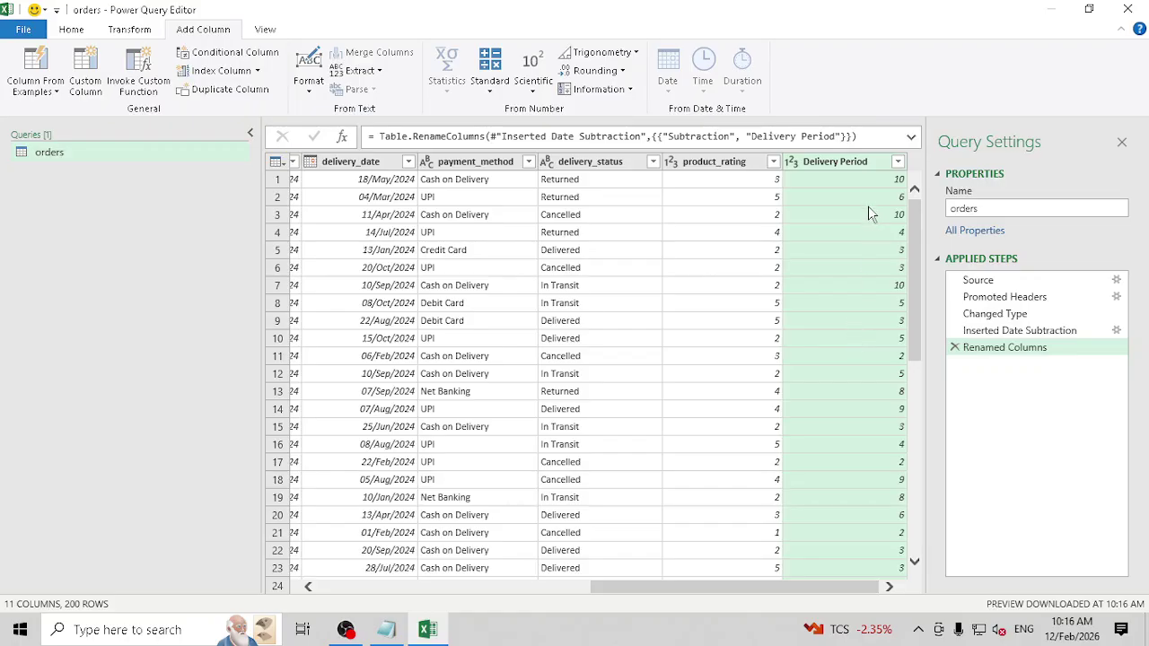
# Step: Move the Delivery Period column of the orders query directly after delivery_date
pyautogui.moveTo(858, 163); pyautogui.dragTo(506, 168)
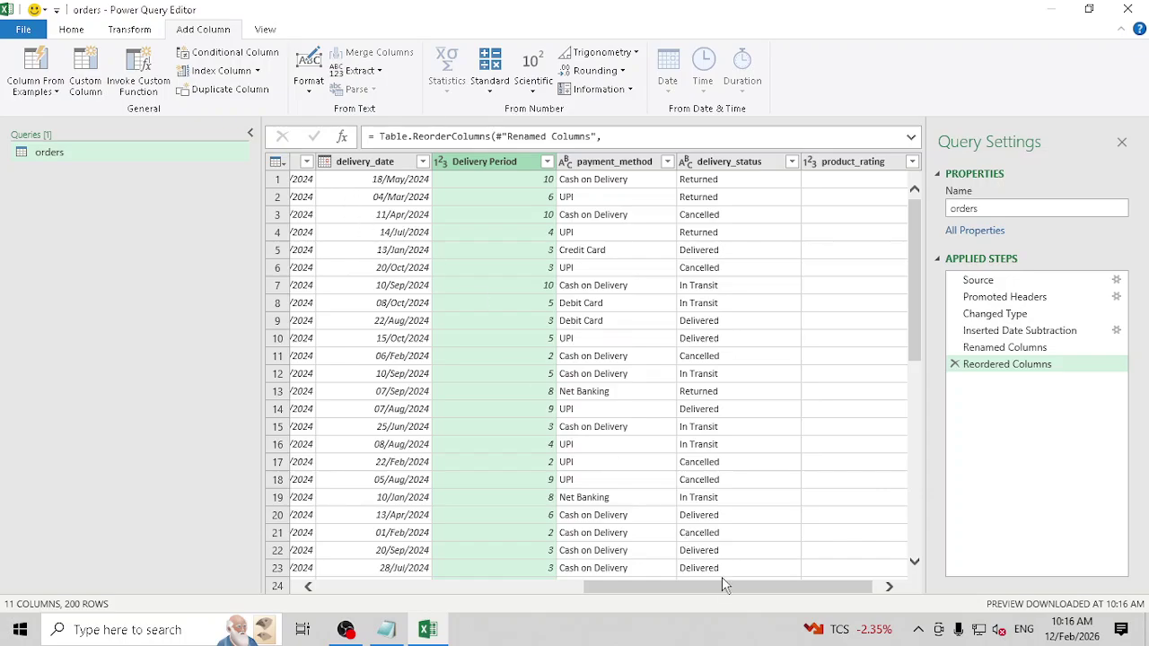
pyautogui.moveTo(721, 586); pyautogui.dragTo(842, 597)
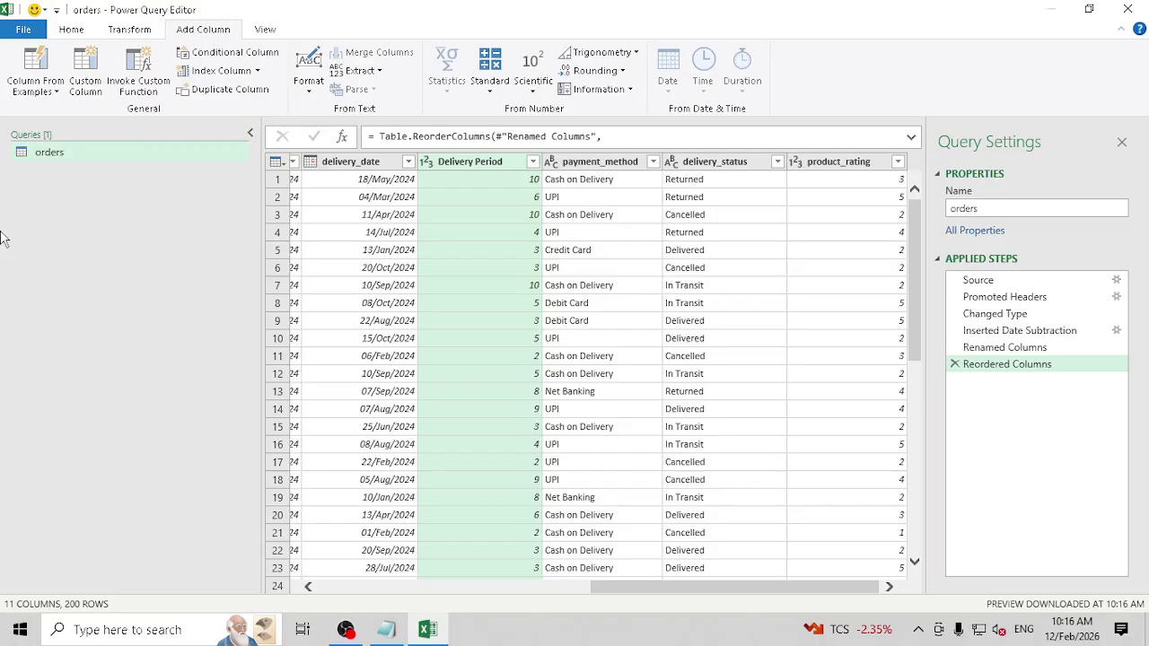
pyautogui.rightClick(45, 187)
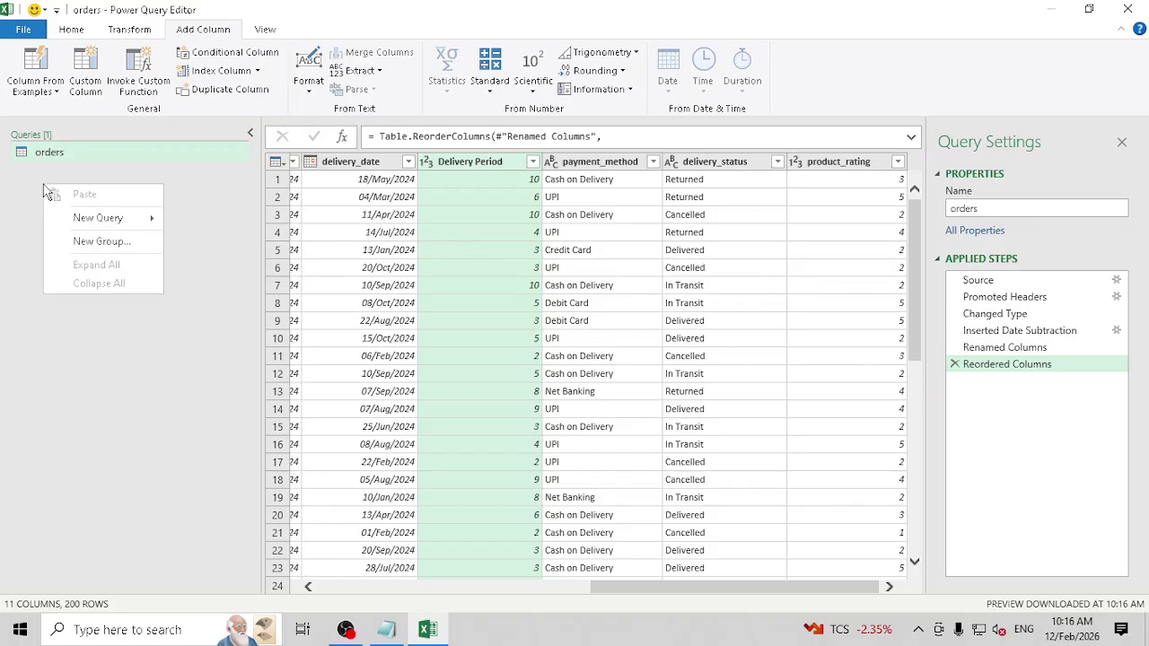
pyautogui.rightClick(101, 169)
pyautogui.moveTo(174, 209)
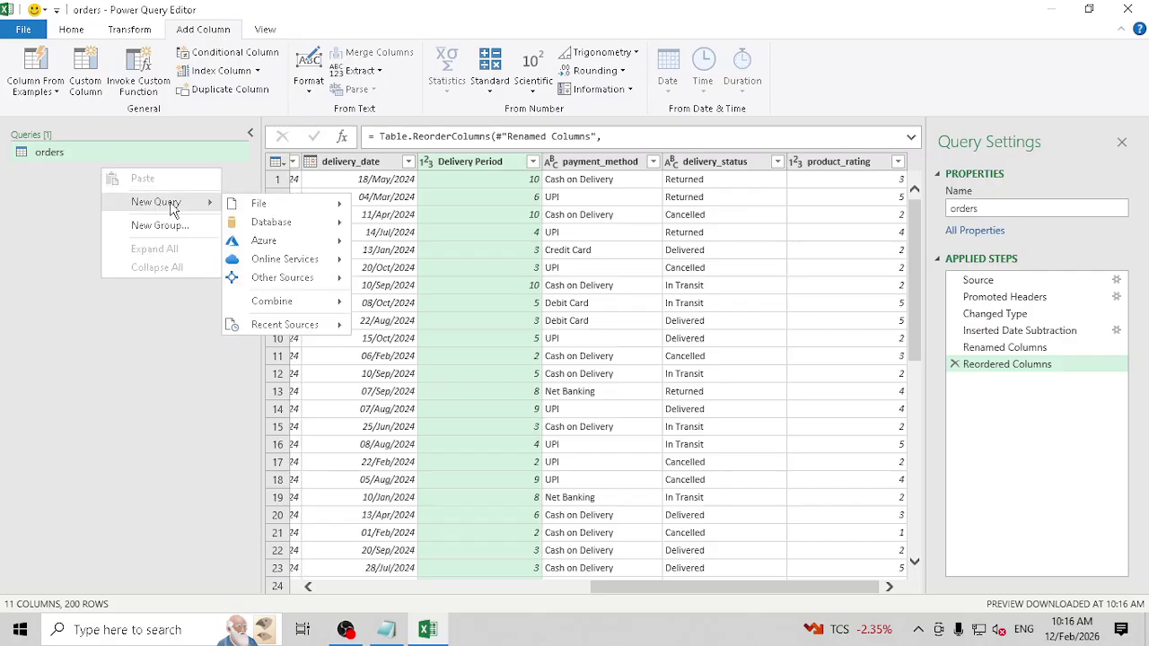
pyautogui.moveTo(303, 212)
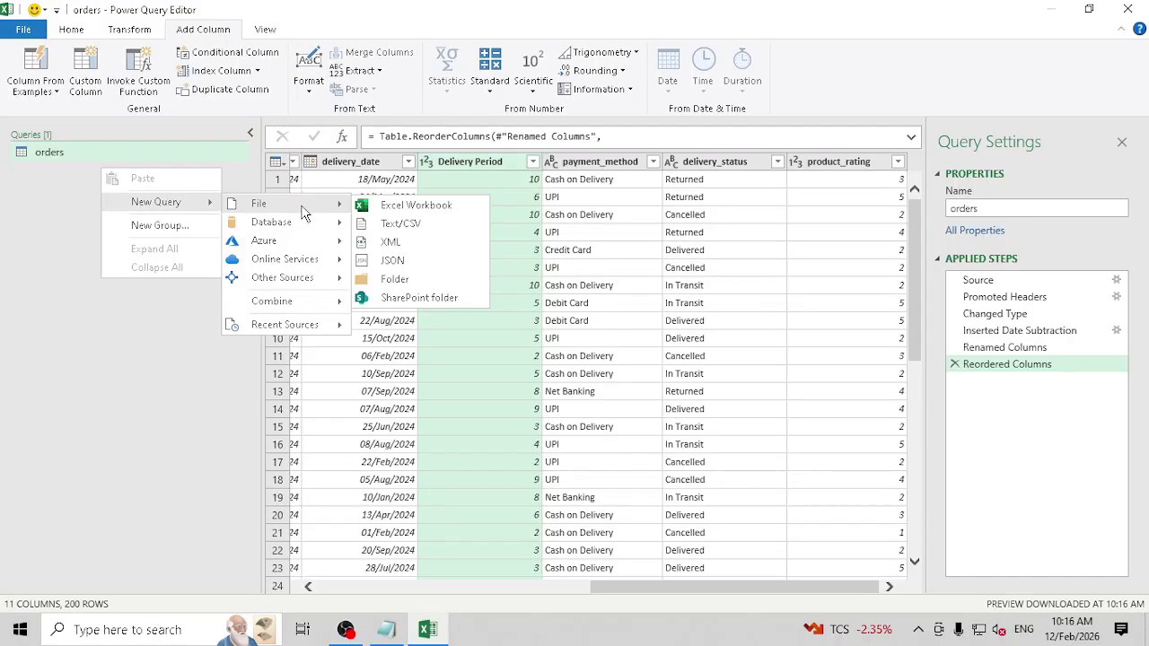
pyautogui.click(433, 231)
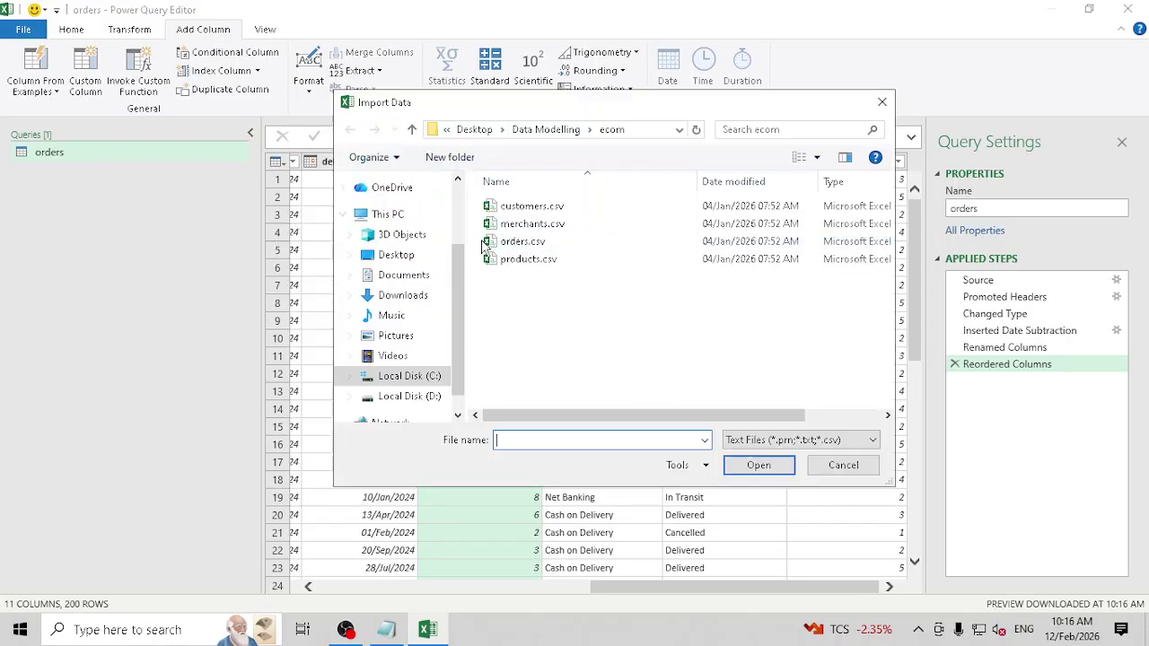
pyautogui.click(843, 465)
# Step: Review the orders query's rows and columns, examining the order_id, product_id, customer_id and merchant_id columns as table keys
pyautogui.scroll(-3, 355, 505)
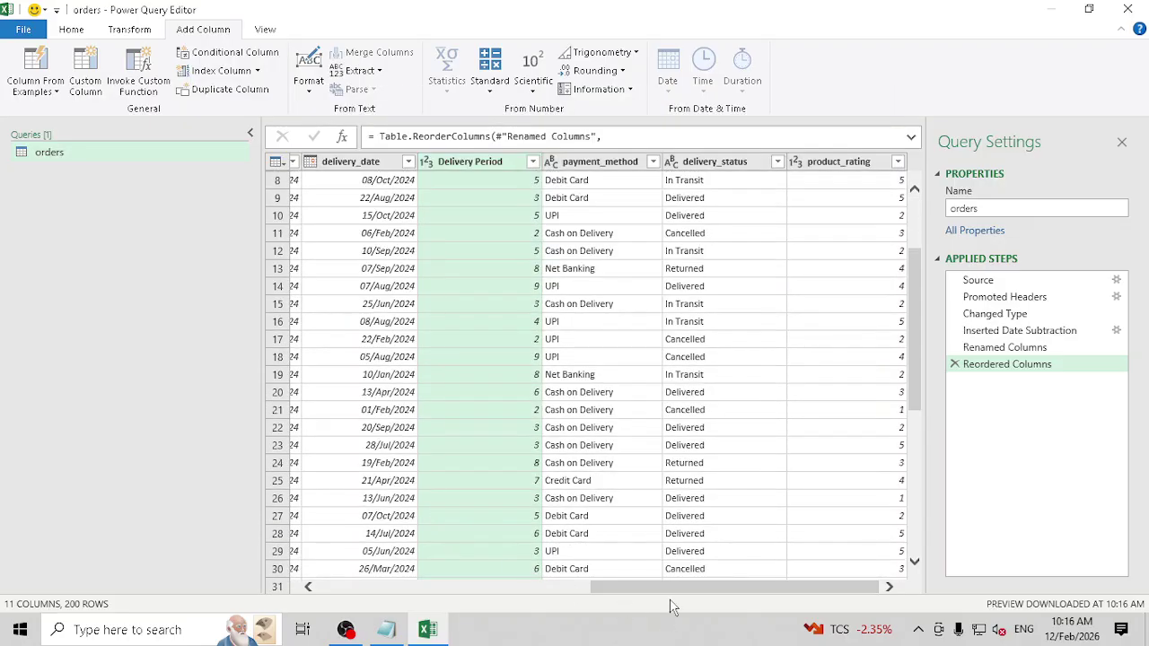
pyautogui.moveTo(673, 588); pyautogui.dragTo(402, 589)
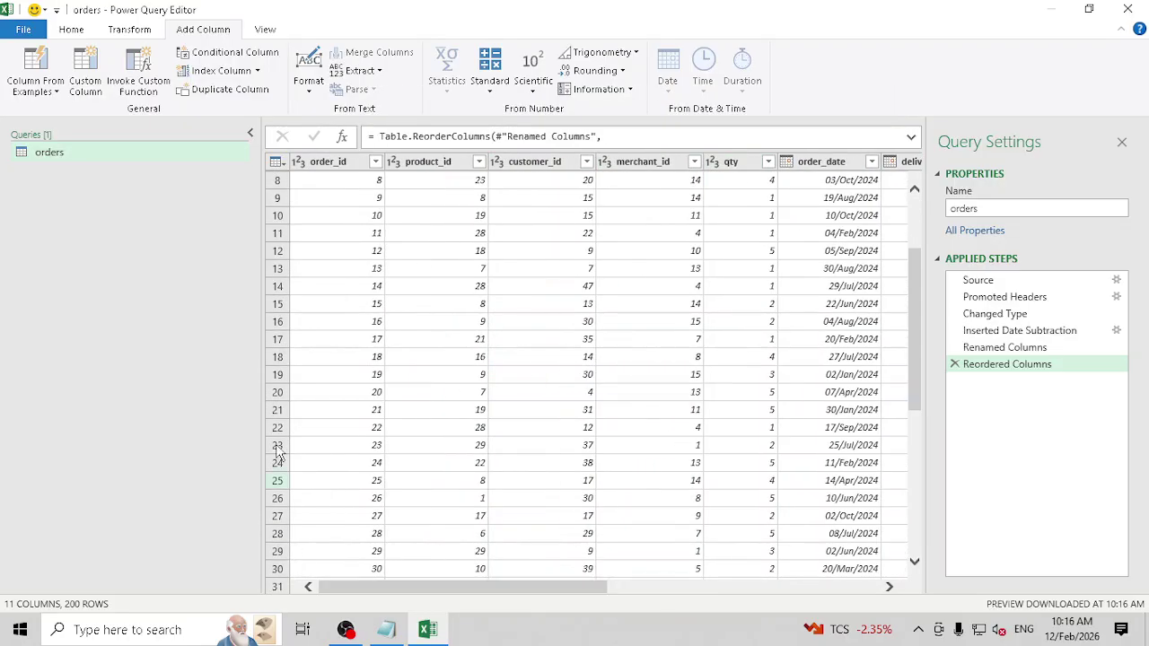
pyautogui.click(334, 168)
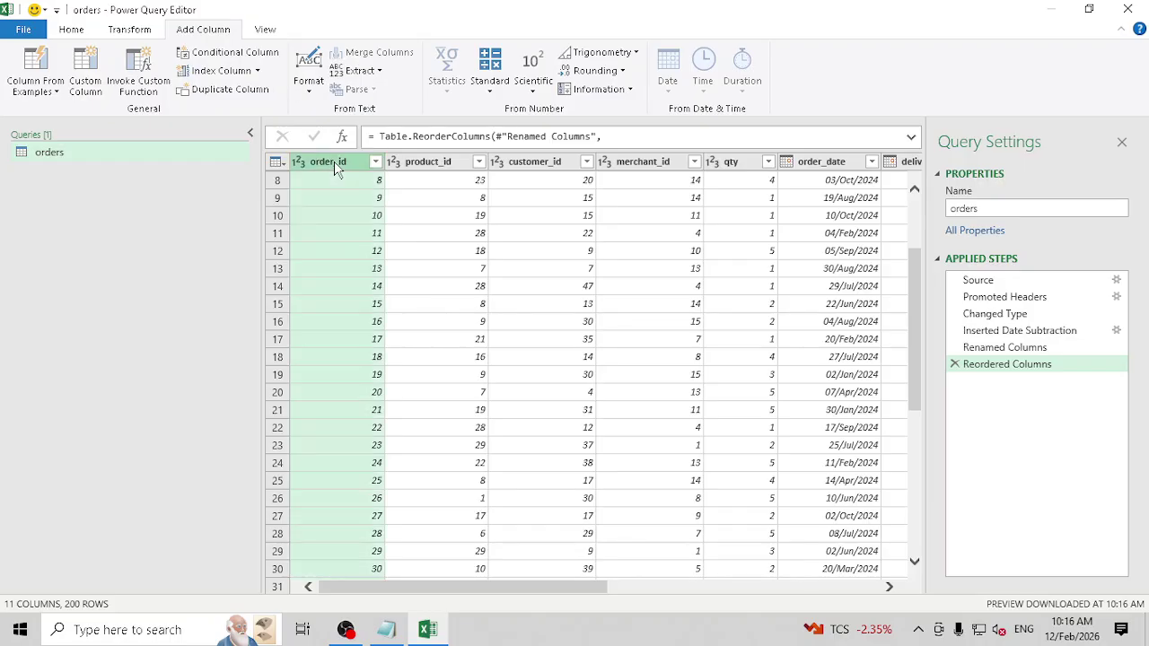
pyautogui.click(436, 169)
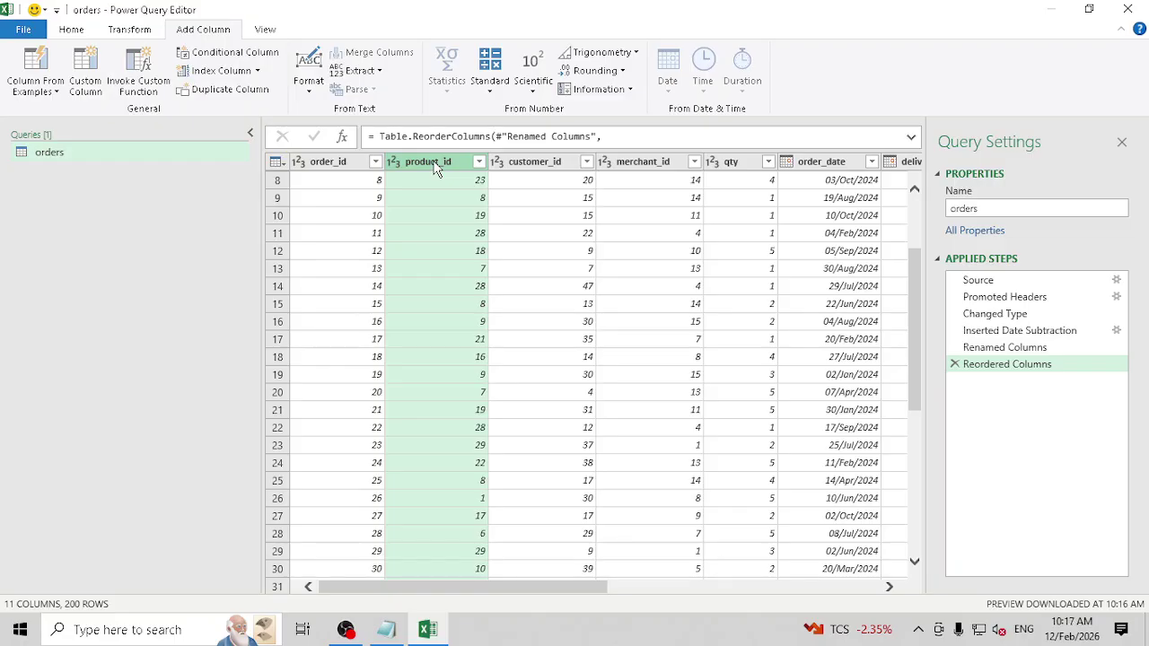
pyautogui.click(531, 169)
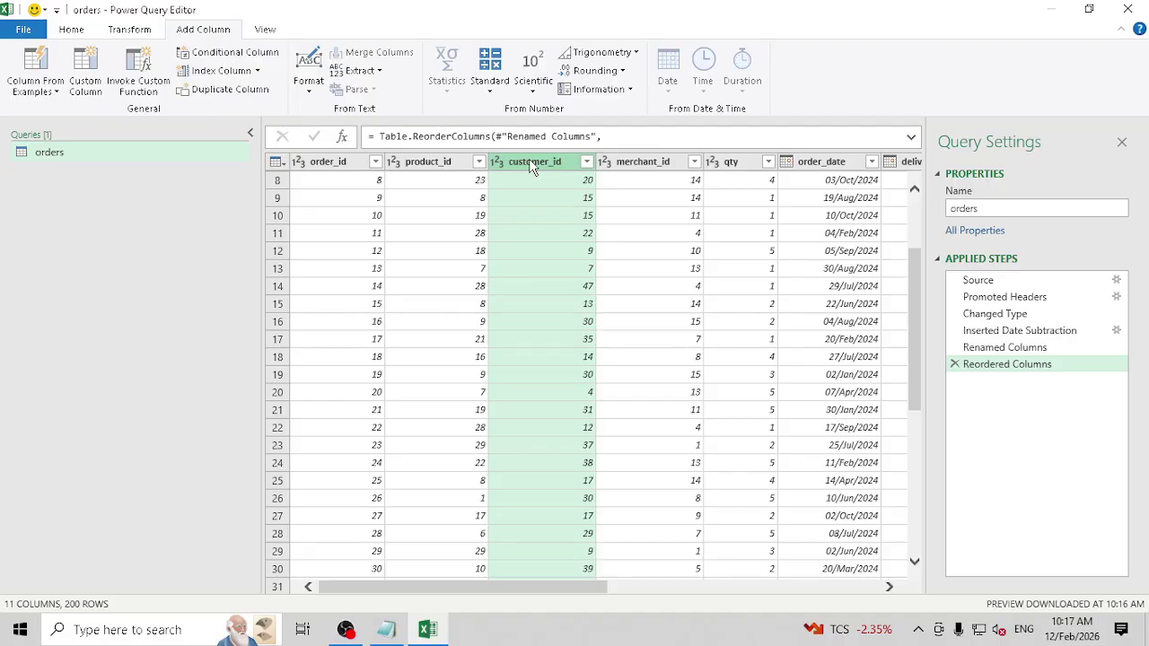
pyautogui.click(643, 163)
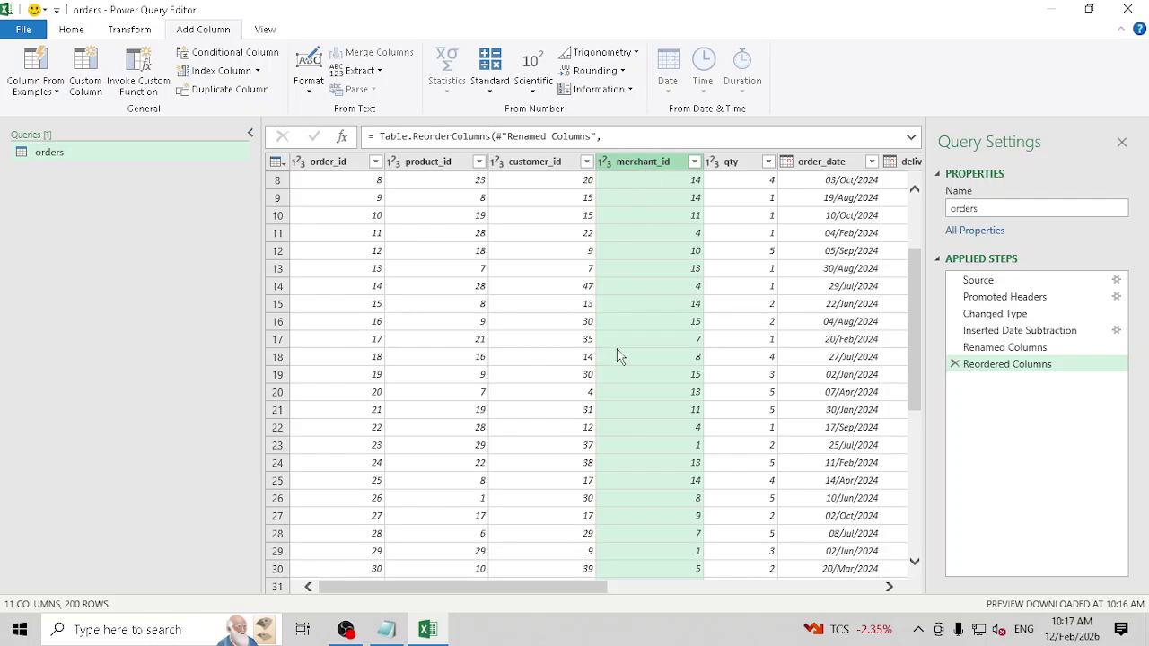
pyautogui.moveTo(598, 590); pyautogui.dragTo(869, 590)
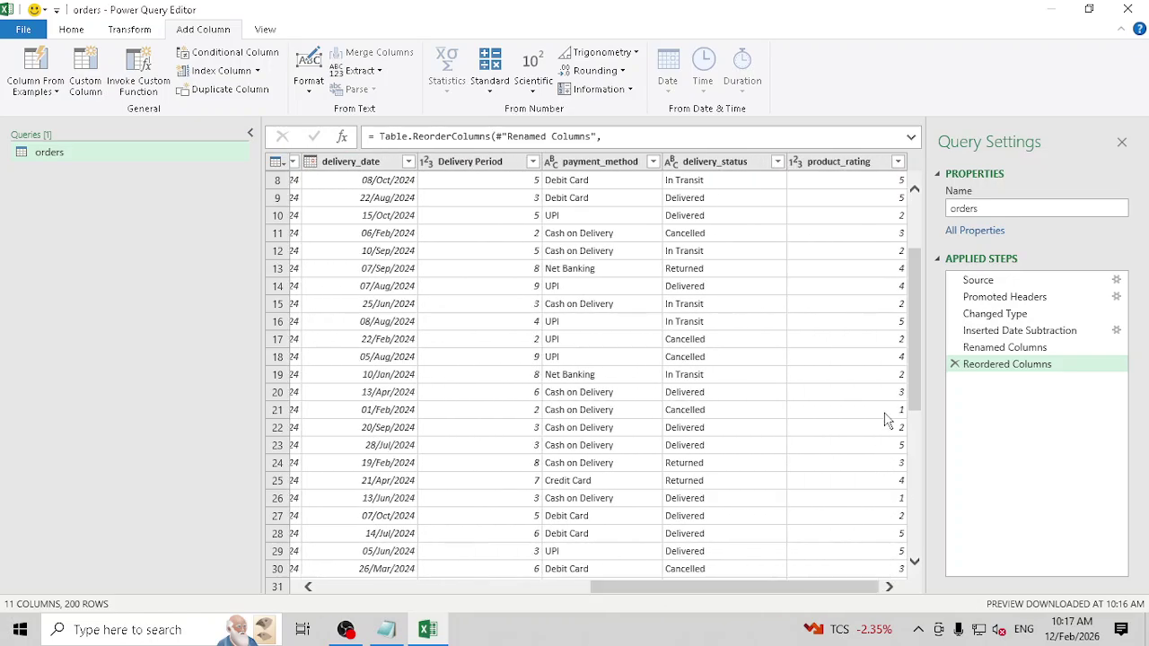
pyautogui.scroll(-7, 860, 500)
pyautogui.scroll(-4, 844, 497)
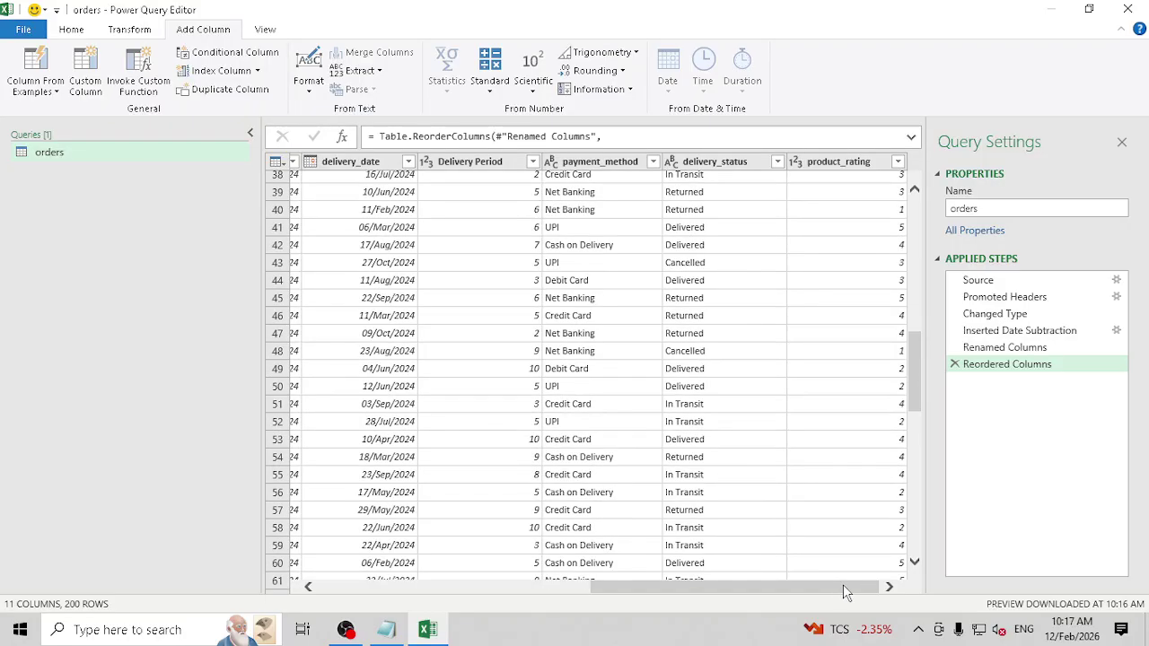
pyautogui.moveTo(843, 587); pyautogui.dragTo(571, 587)
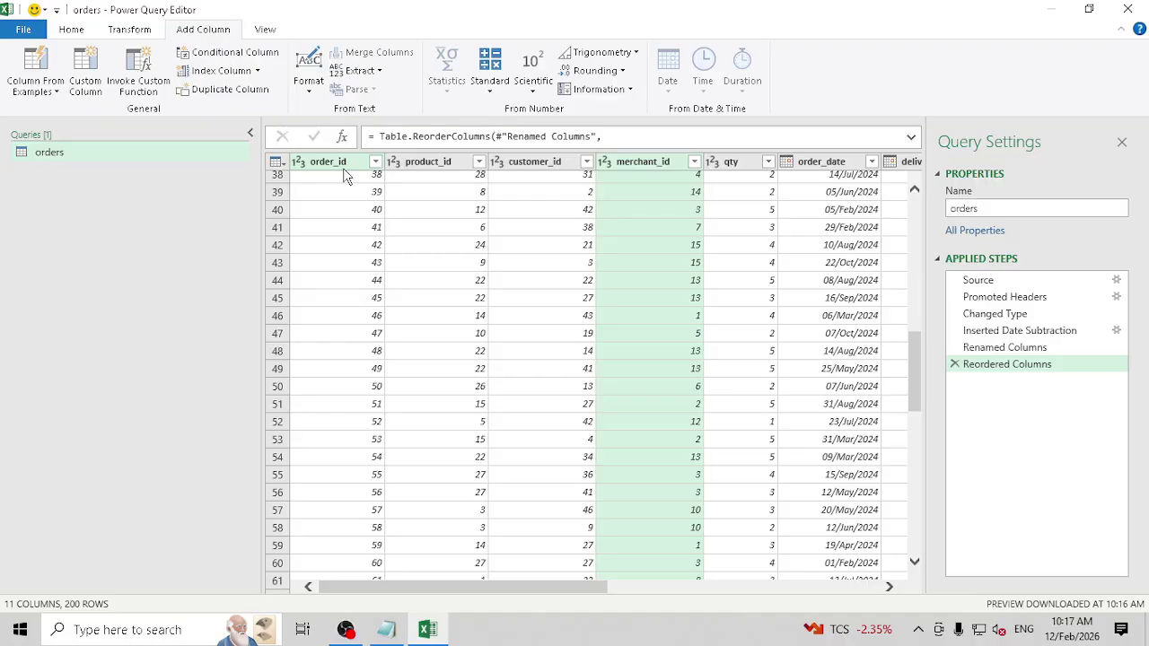
pyautogui.click(427, 167)
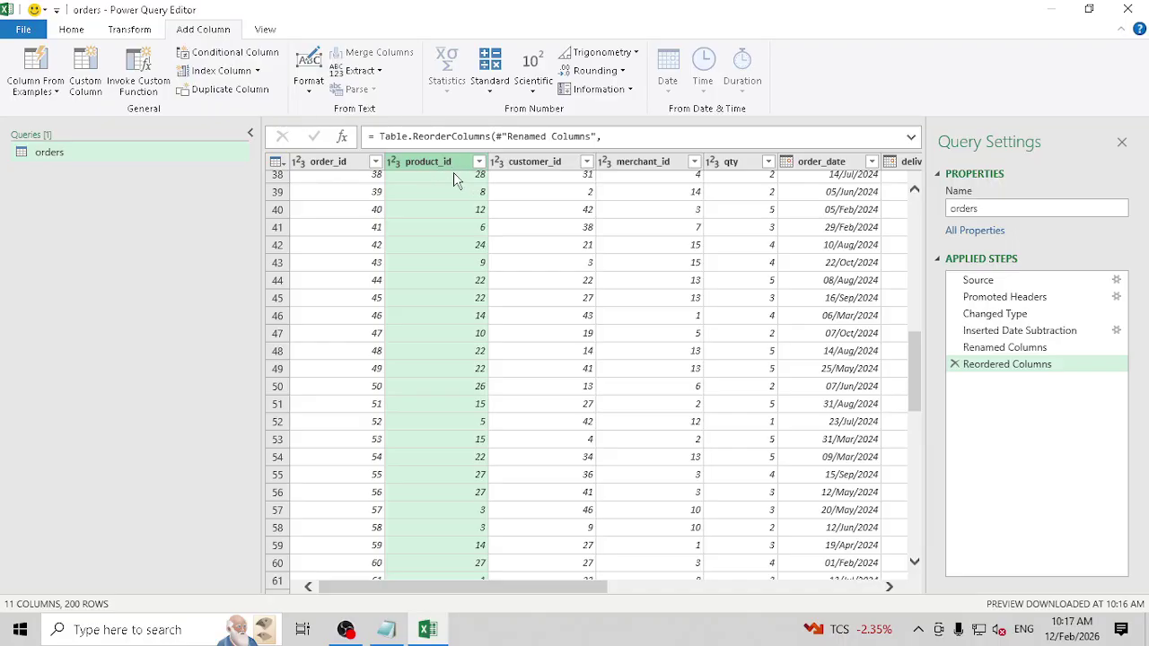
pyautogui.click(532, 166)
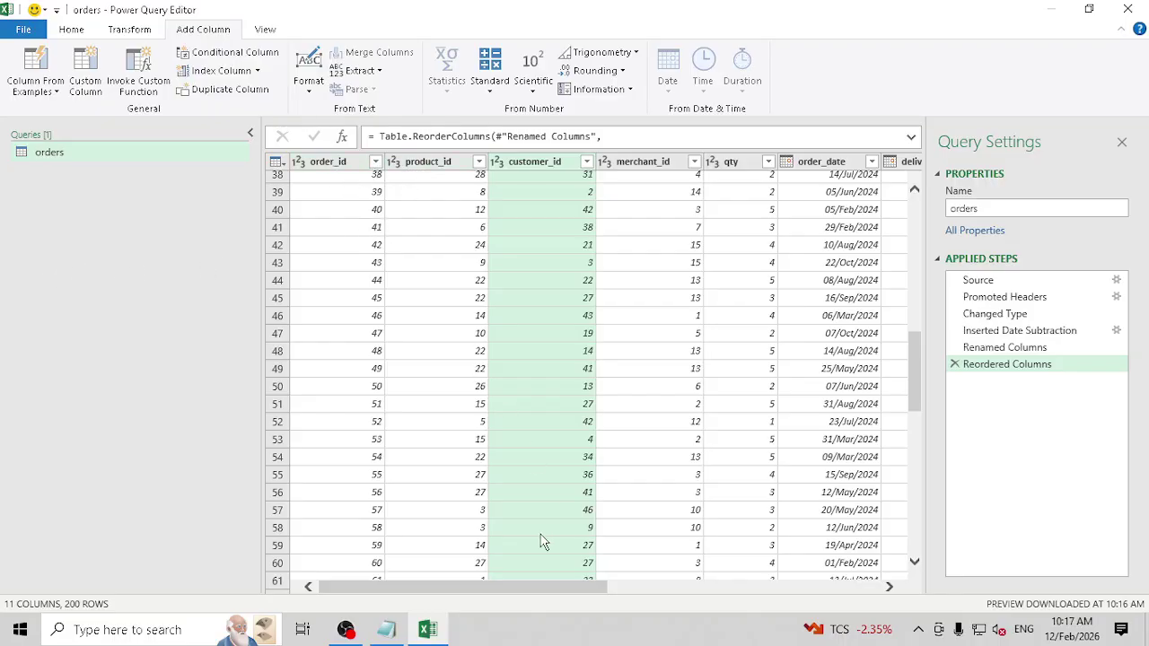
pyautogui.click(334, 163)
pyautogui.click(445, 164)
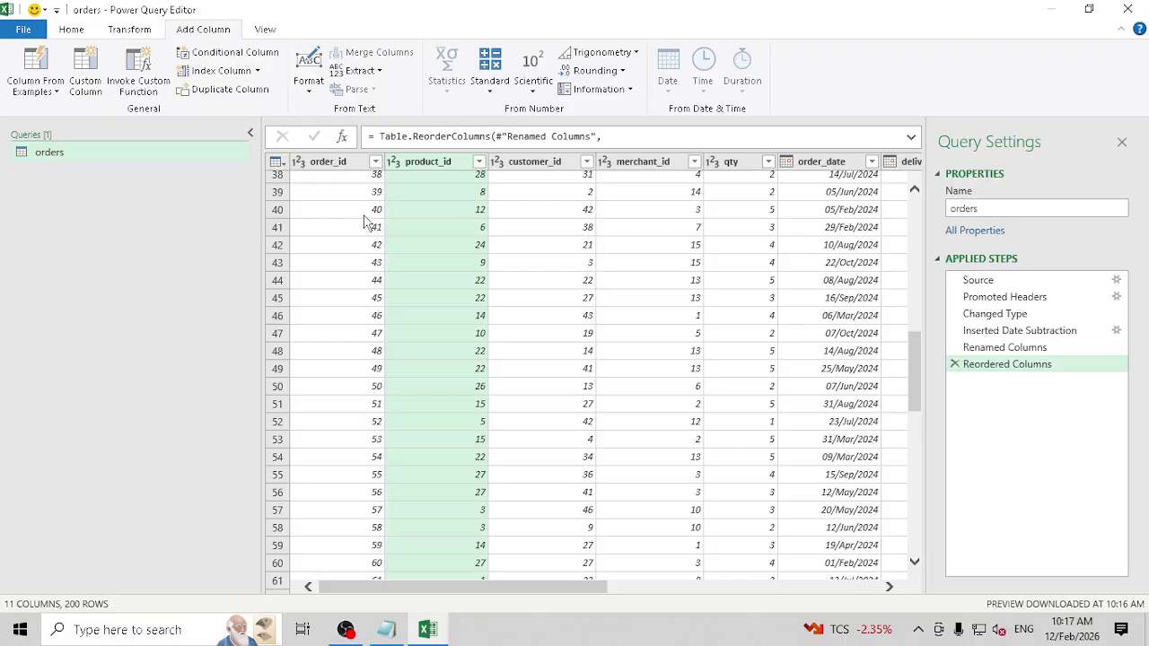
# Step: Import products.csv from the ecom folder as a new Text/CSV query alongside orders, keeping the previewed comma delimiter
pyautogui.rightClick(38, 181)
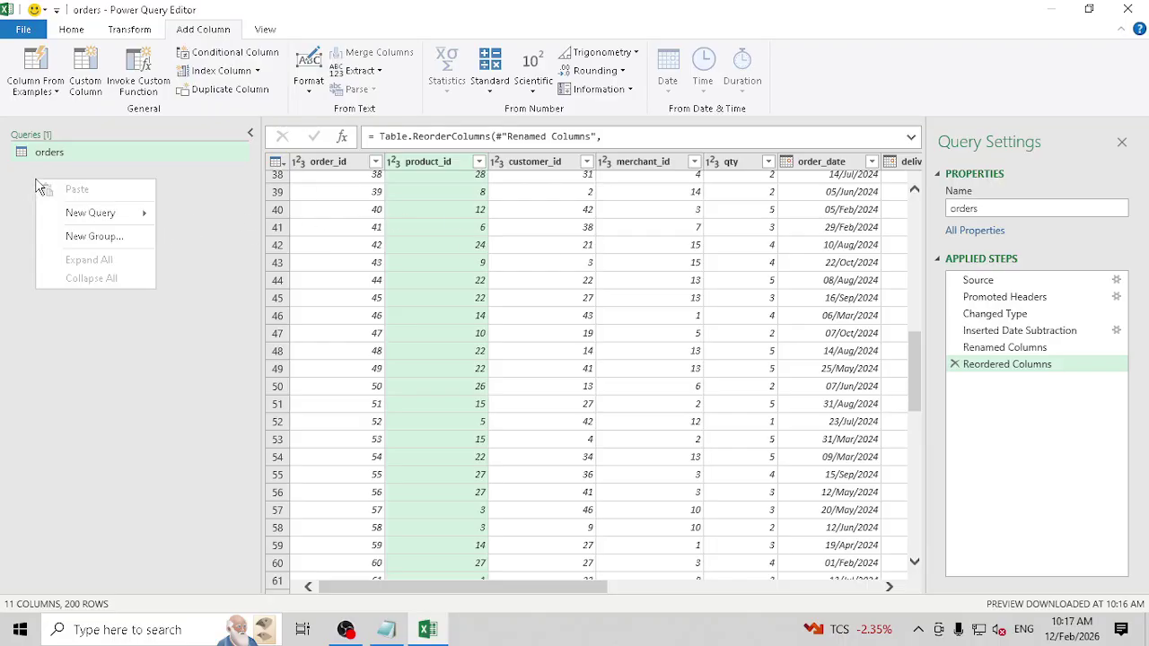
pyautogui.moveTo(104, 213)
pyautogui.moveTo(218, 216)
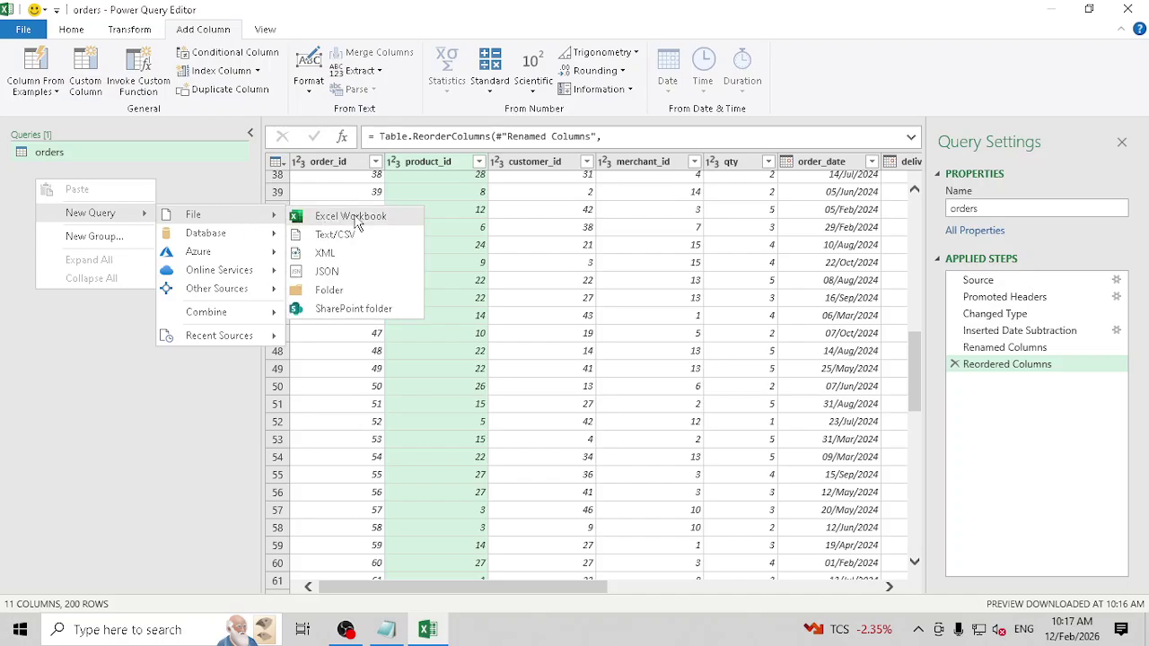
pyautogui.click(375, 235)
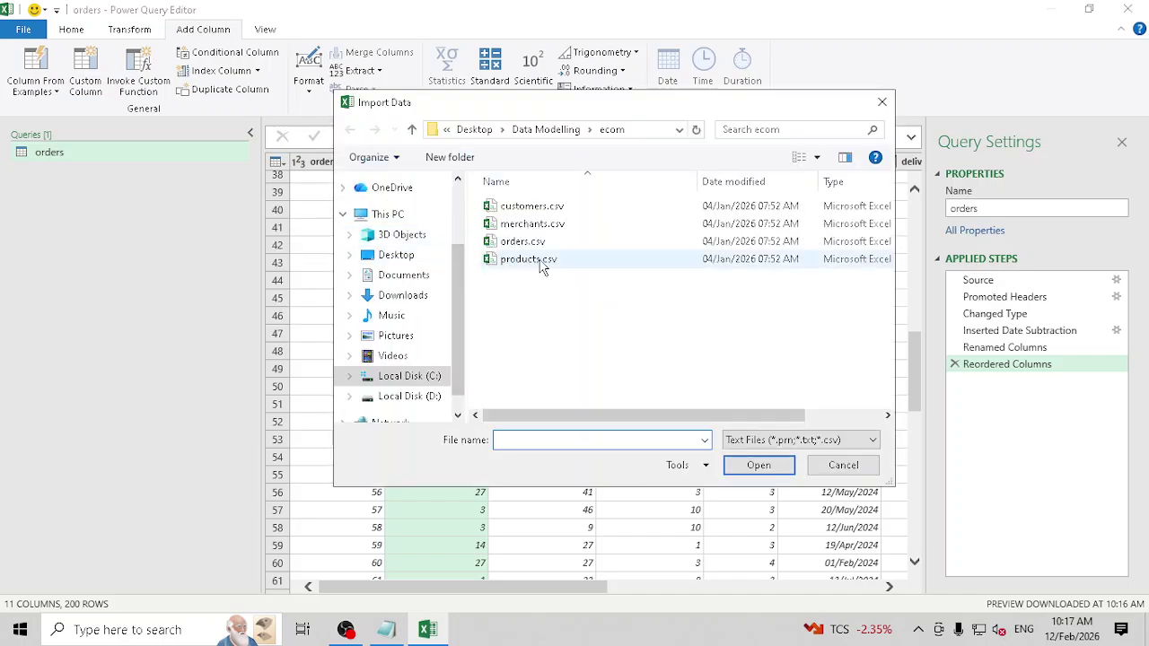
pyautogui.click(542, 264)
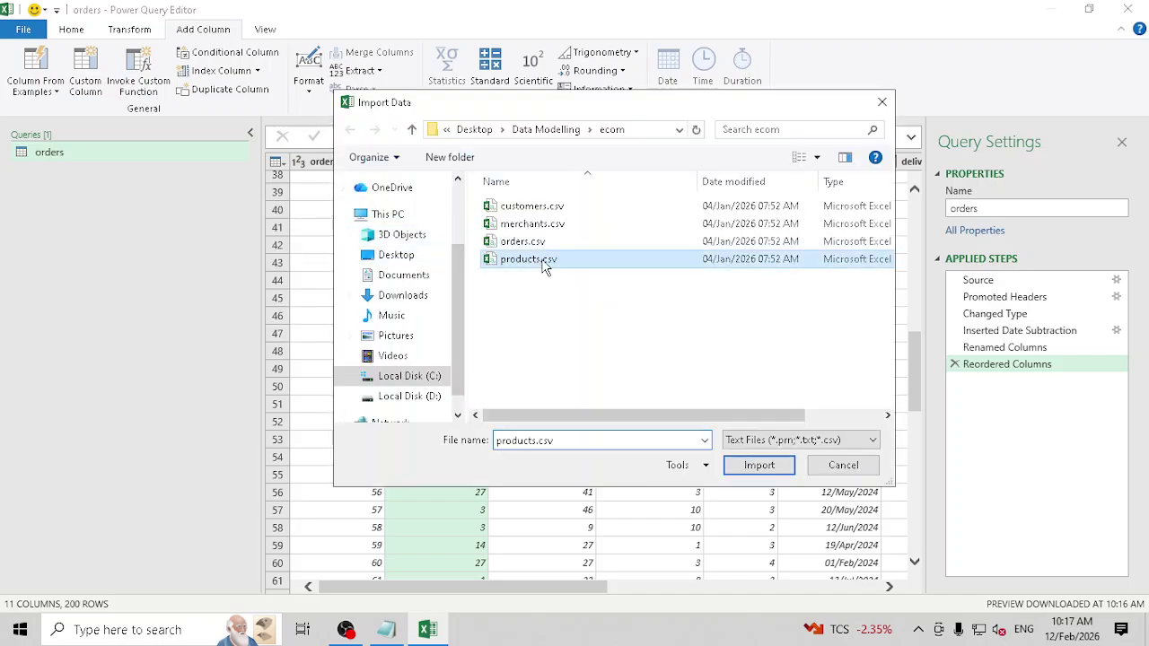
pyautogui.click(759, 465)
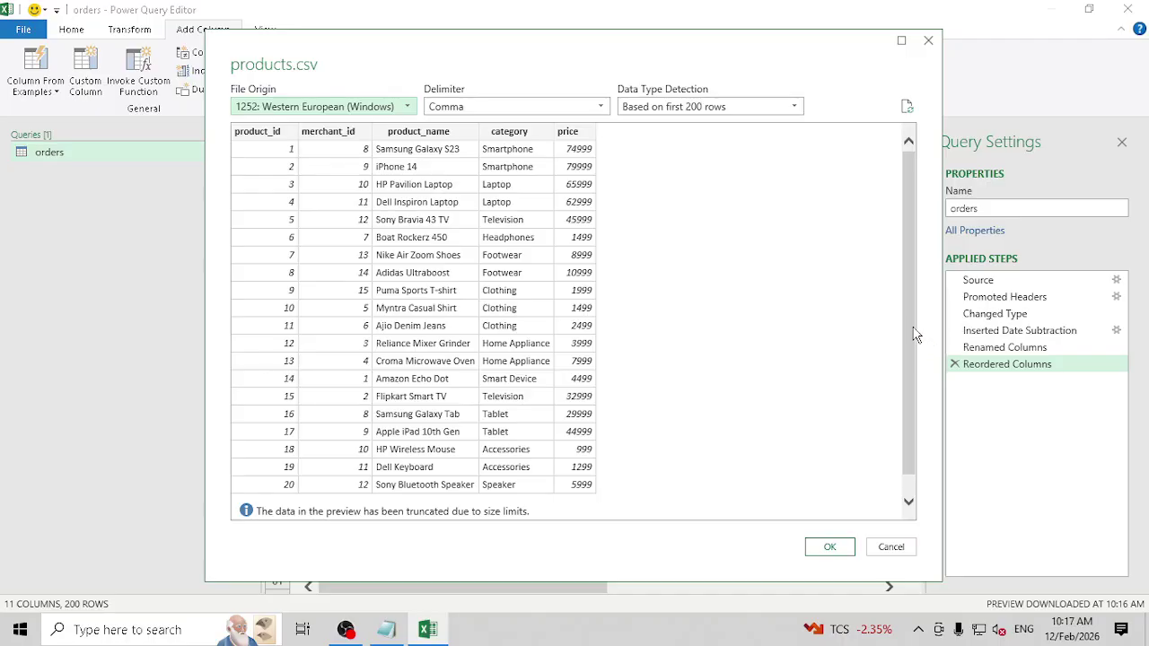
pyautogui.moveTo(916, 334); pyautogui.dragTo(901, 265)
pyautogui.moveTo(901, 214); pyautogui.dragTo(901, 215)
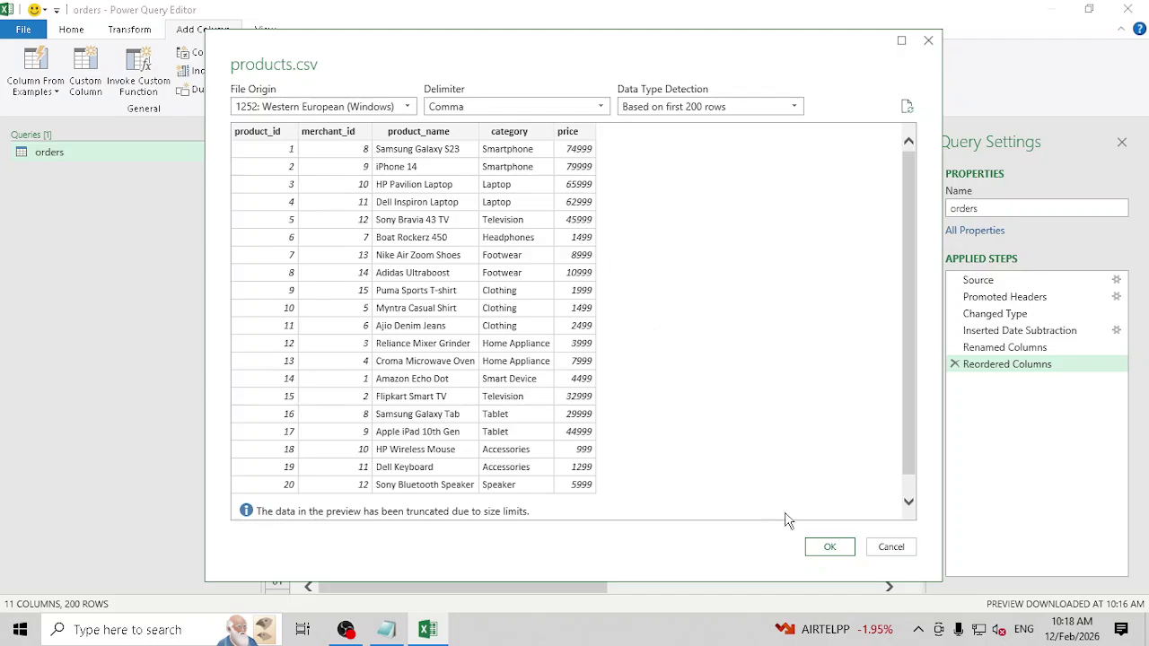
pyautogui.click(818, 546)
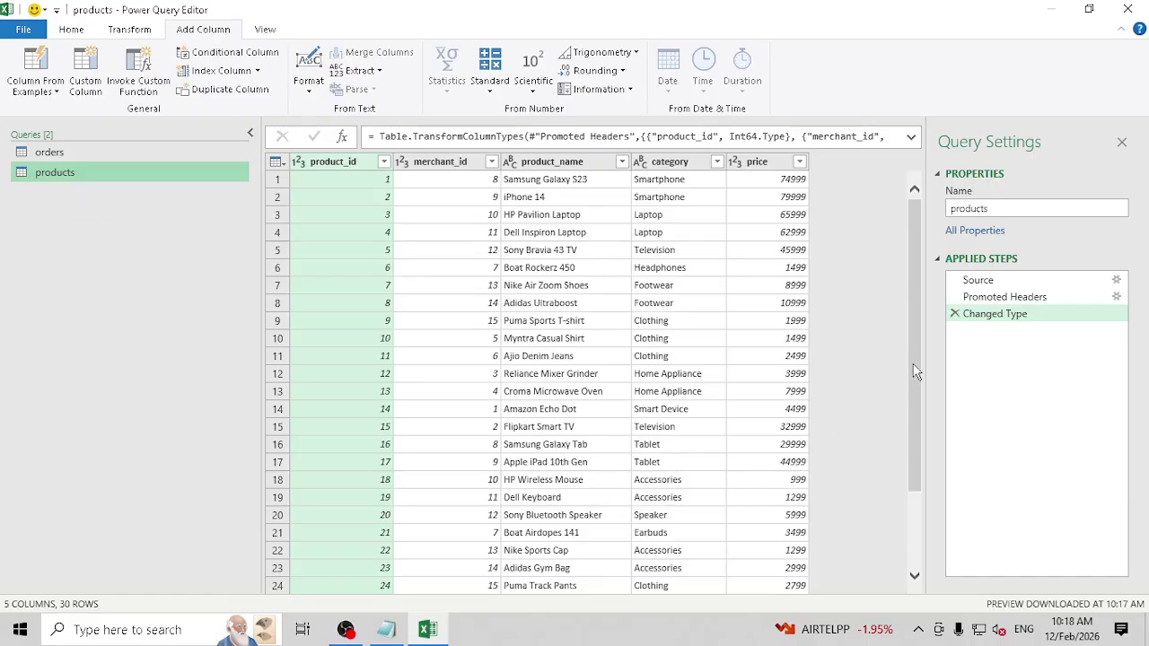
# Step: Compare the products query's rows down to the last product_id with the orders query's rows, returning to products
pyautogui.moveTo(913, 367); pyautogui.dragTo(896, 530)
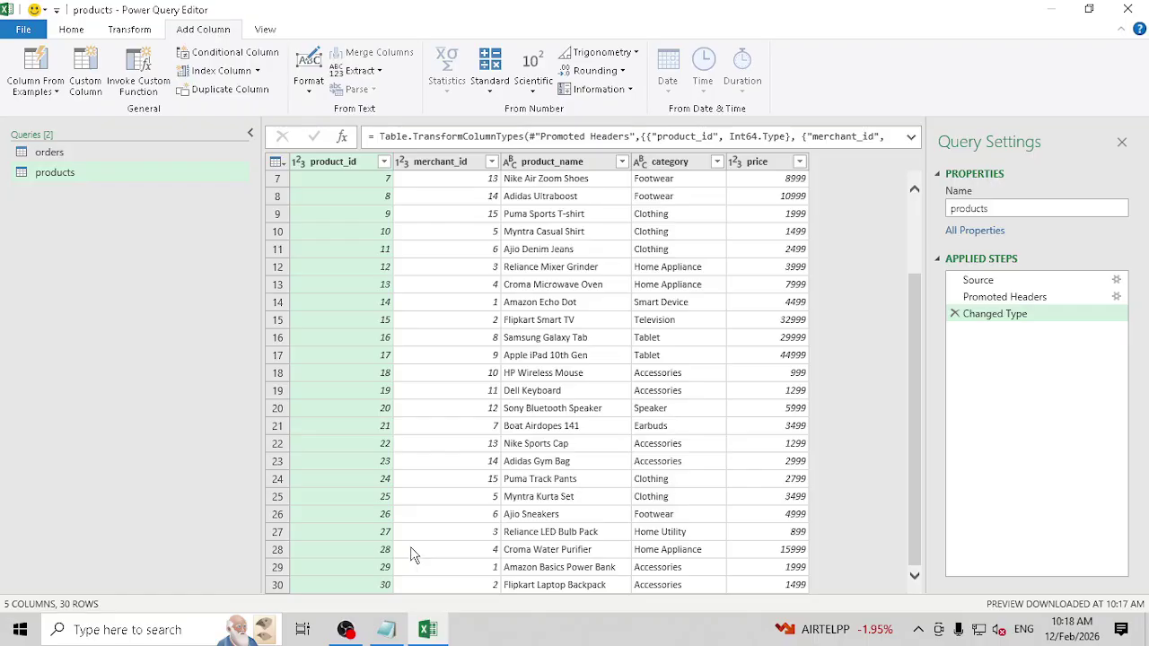
pyautogui.click(49, 152)
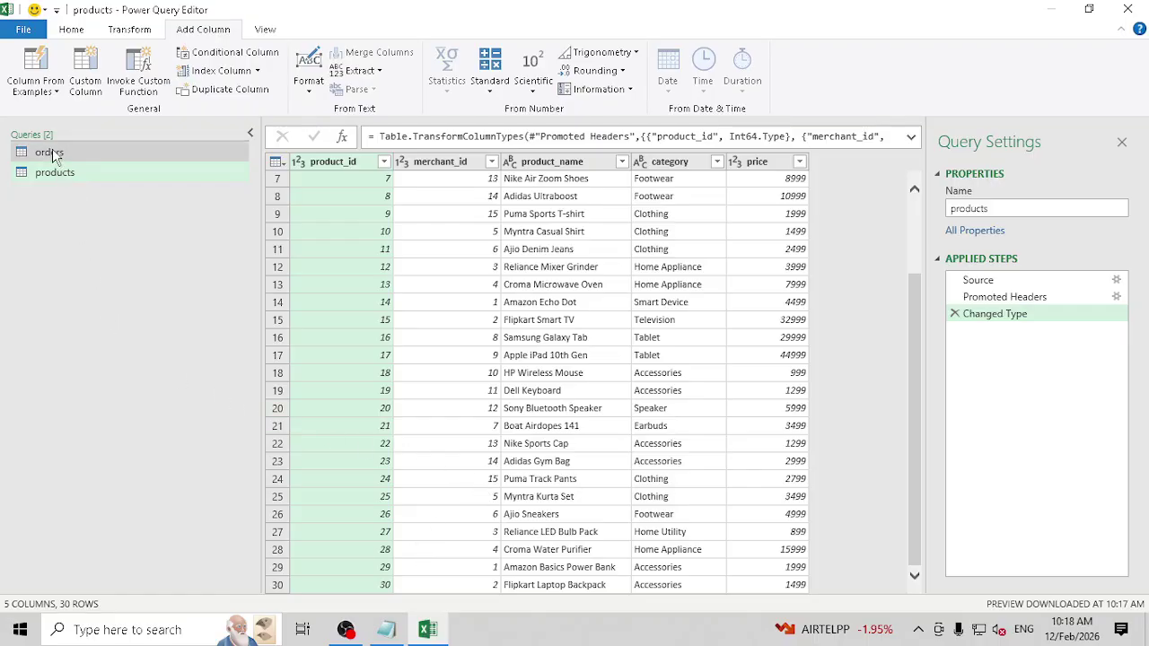
pyautogui.moveTo(916, 261); pyautogui.dragTo(889, 556)
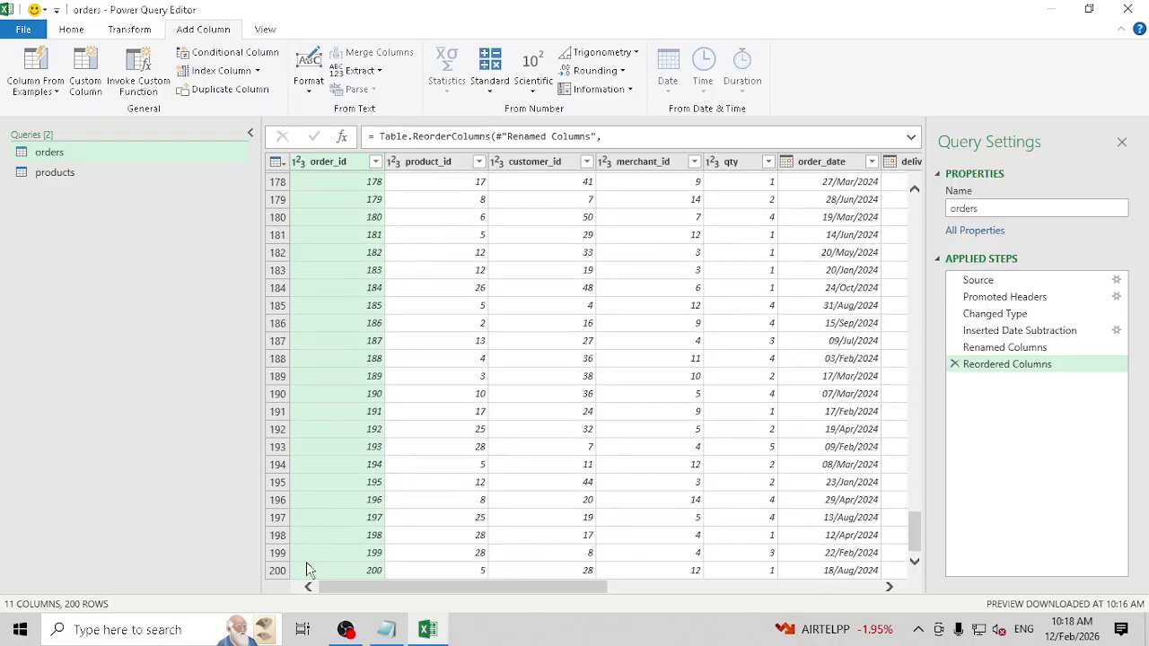
pyautogui.click(72, 174)
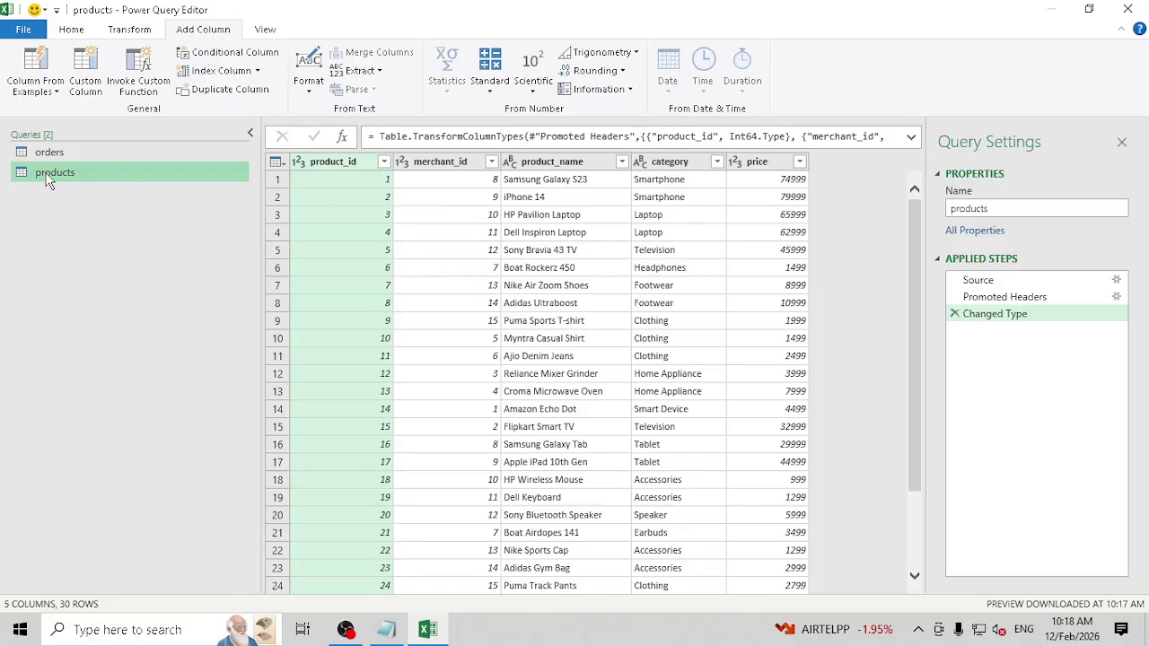
# Step: Open Paint and draw two black-outlined rectangles side by side, the right one about 256 × 202 px
pyautogui.click(20, 630)
pyautogui.write('pai')
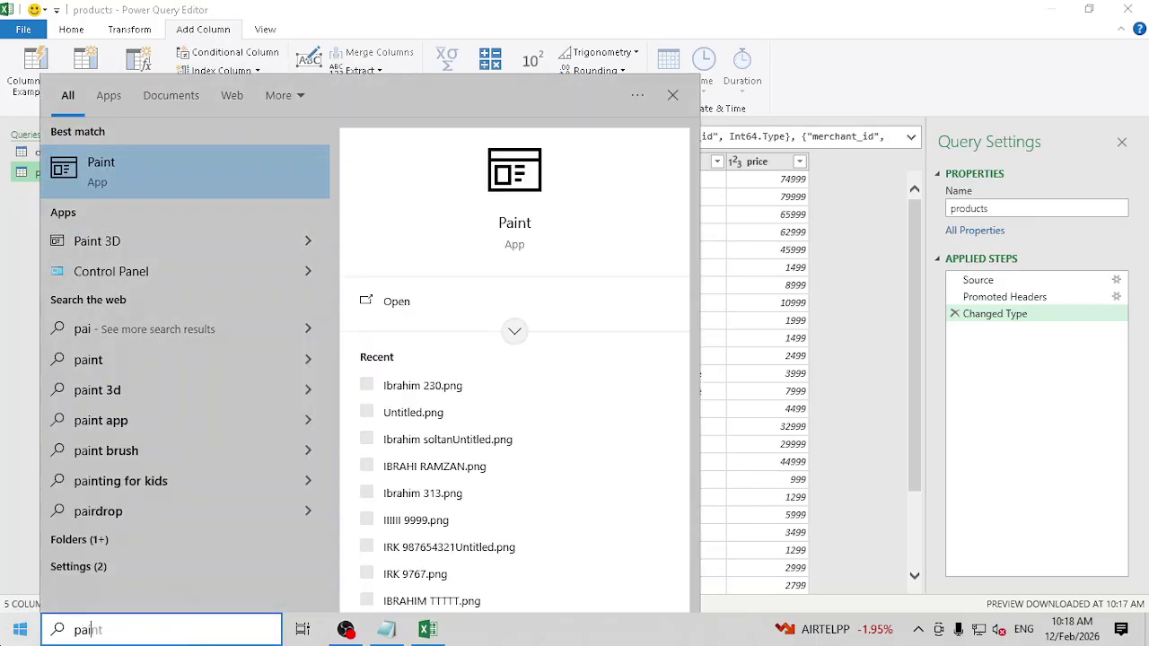
pyautogui.press('Return')
pyautogui.click(371, 54)
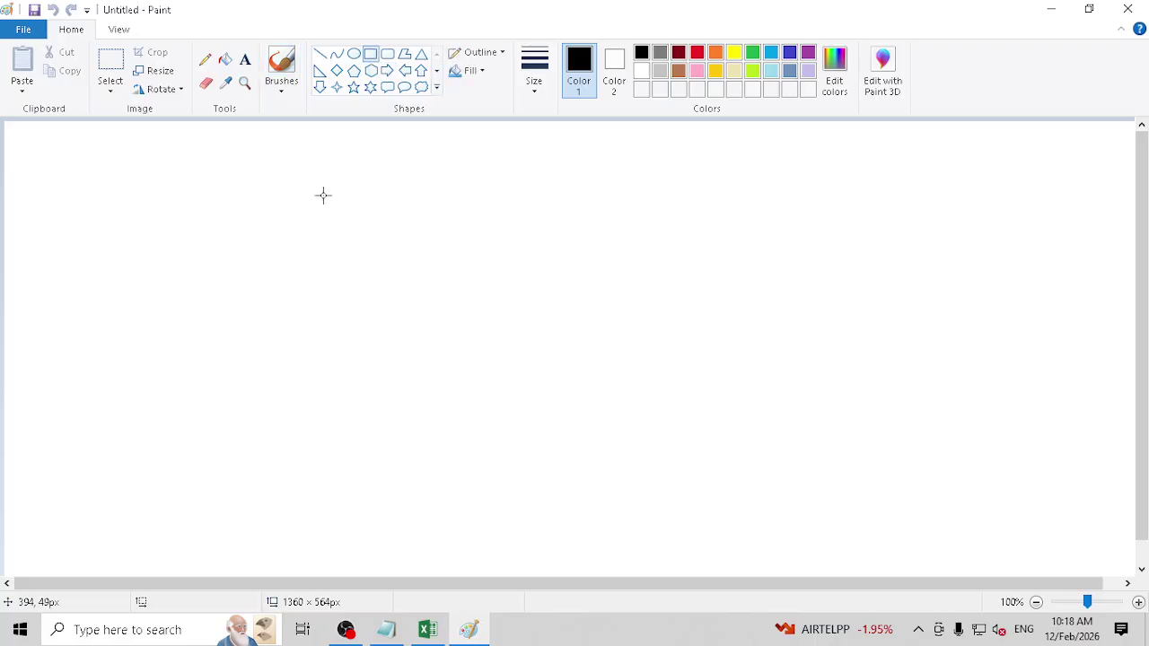
pyautogui.moveTo(137, 187); pyautogui.dragTo(319, 339)
pyautogui.moveTo(549, 175)
pyautogui.mouseDown()
pyautogui.moveTo(641, 282)
pyautogui.moveTo(766, 344)
pyautogui.mouseUp()
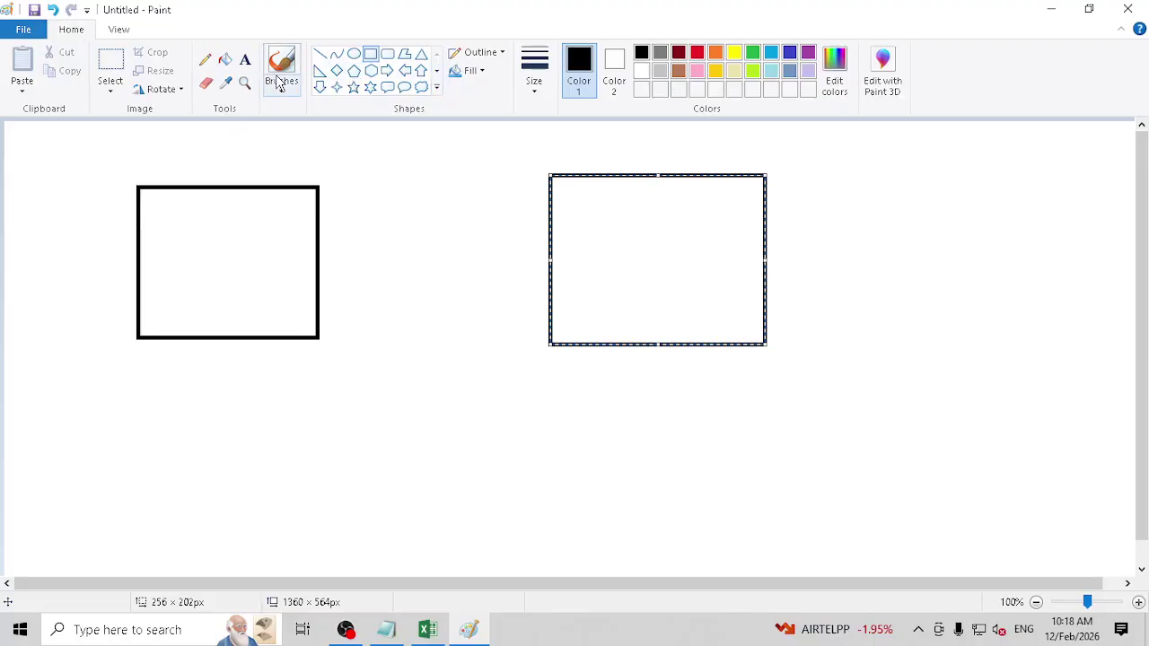
# Step: Label the left rectangle "orders" and the right rectangle "products" with text near their upper-left corners
pyautogui.click(244, 60)
pyautogui.moveTo(158, 204); pyautogui.dragTo(212, 253)
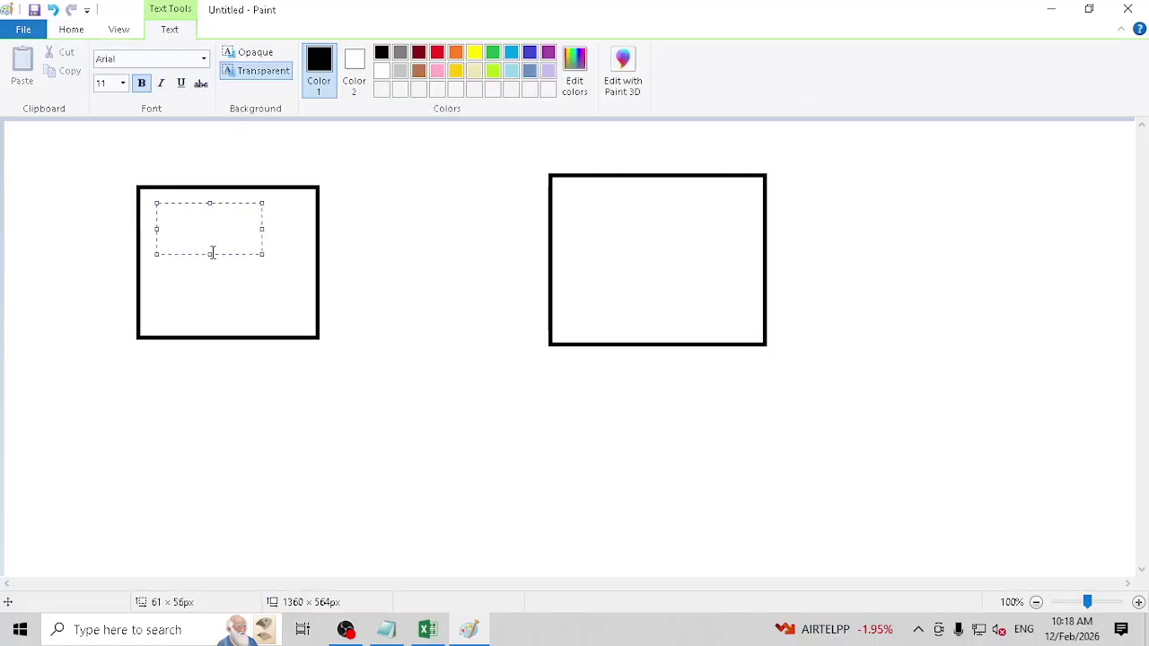
pyautogui.click(580, 208)
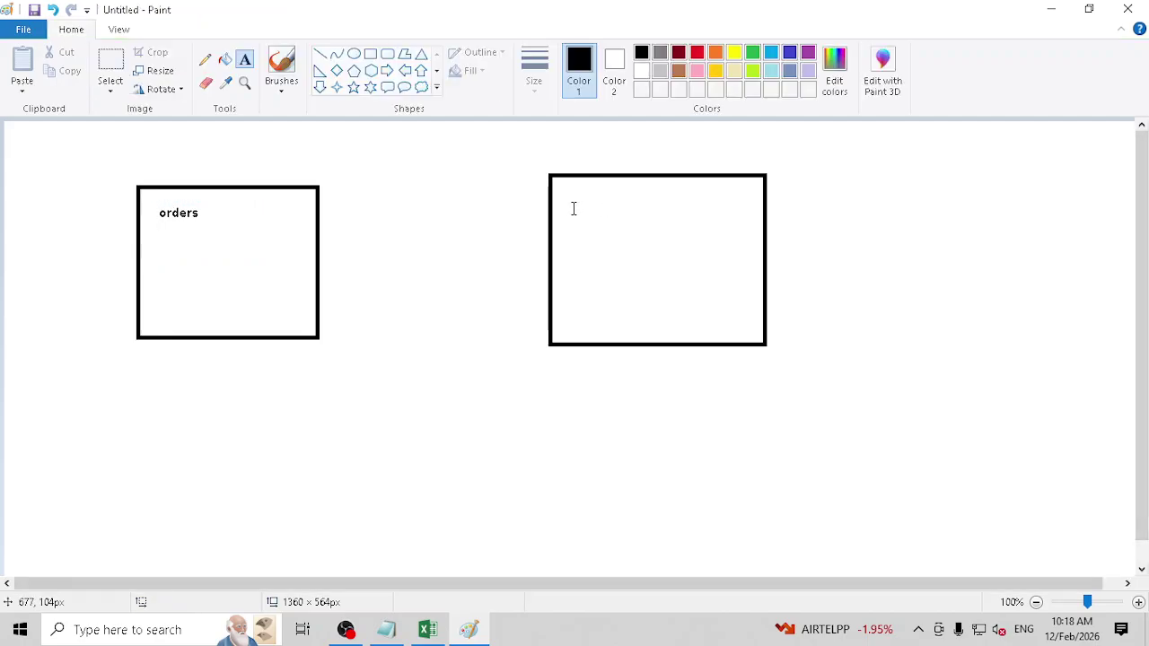
pyautogui.moveTo(569, 205); pyautogui.dragTo(669, 259)
pyautogui.write('products')
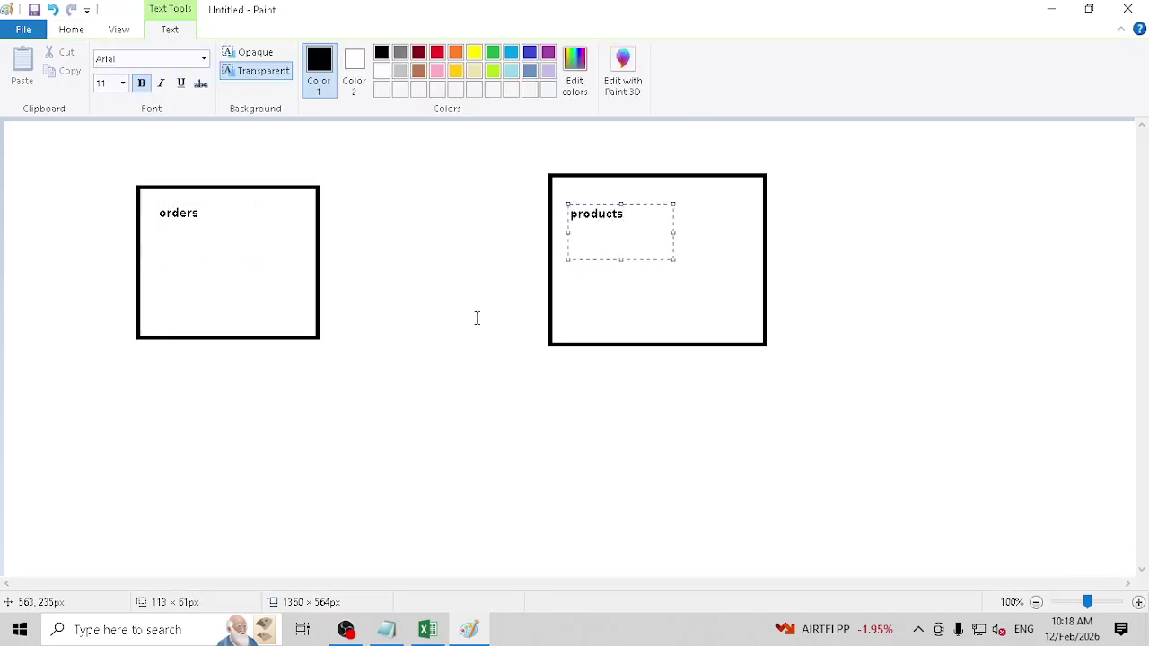
pyautogui.click(476, 318)
pyautogui.click(205, 60)
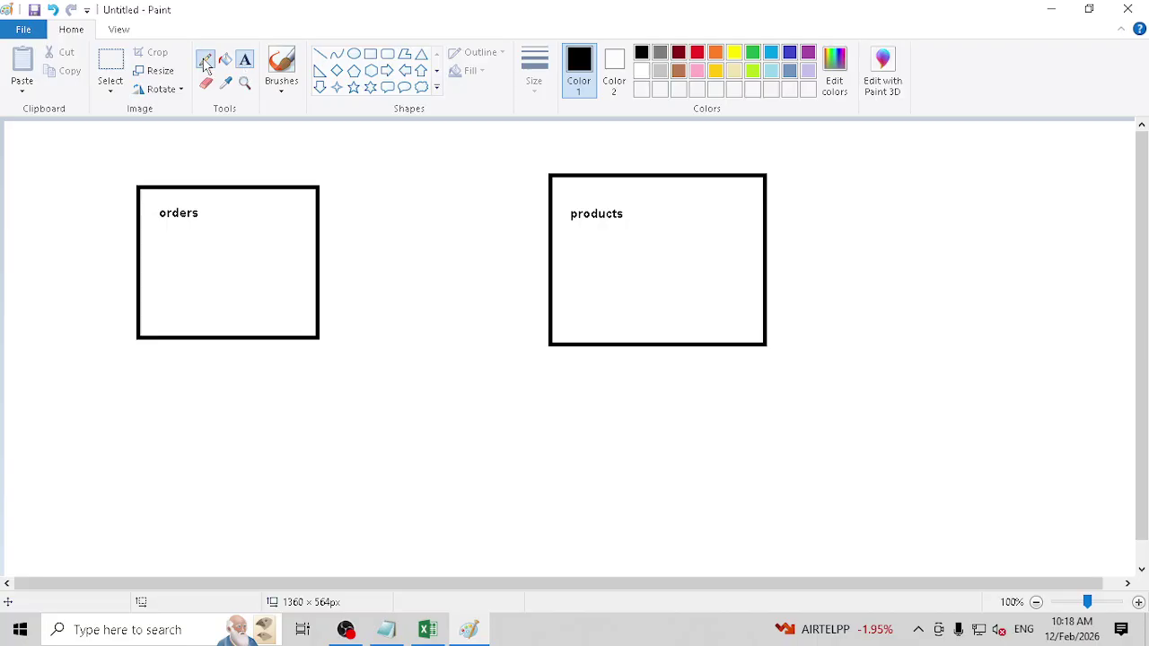
pyautogui.moveTo(176, 239); pyautogui.dragTo(187, 235)
pyautogui.hotkey('ctrl', 'z')
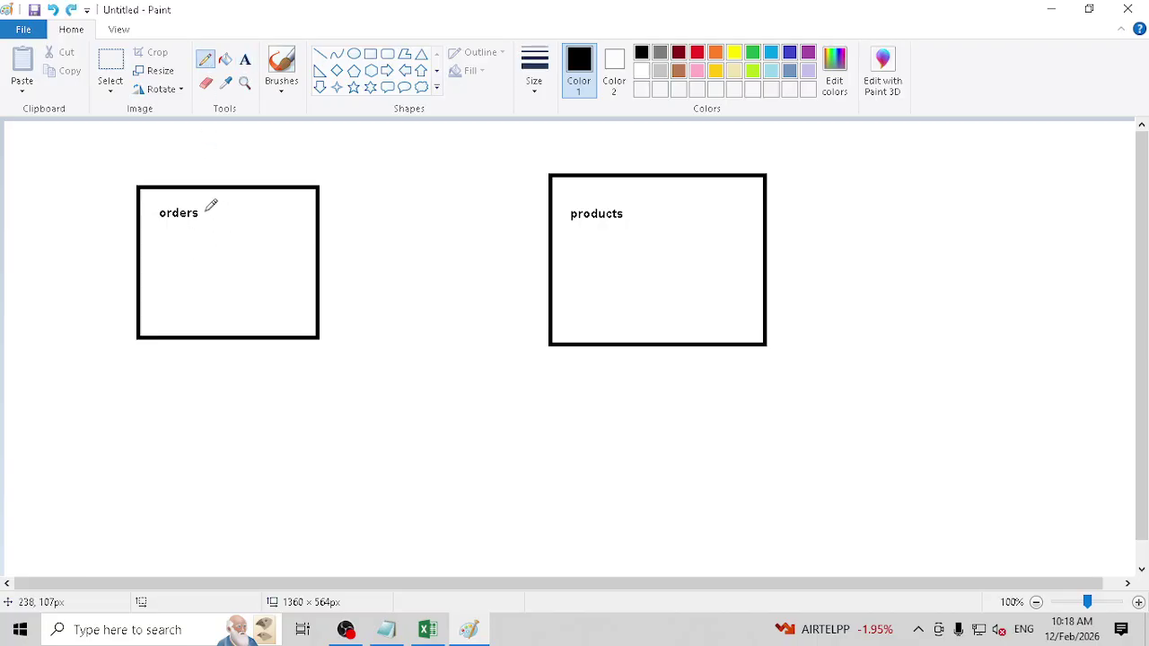
# Step: Add the text "pid" beneath the orders label and beneath the products label inside the two rectangles
pyautogui.click(244, 60)
pyautogui.click(178, 242)
pyautogui.write('pid')
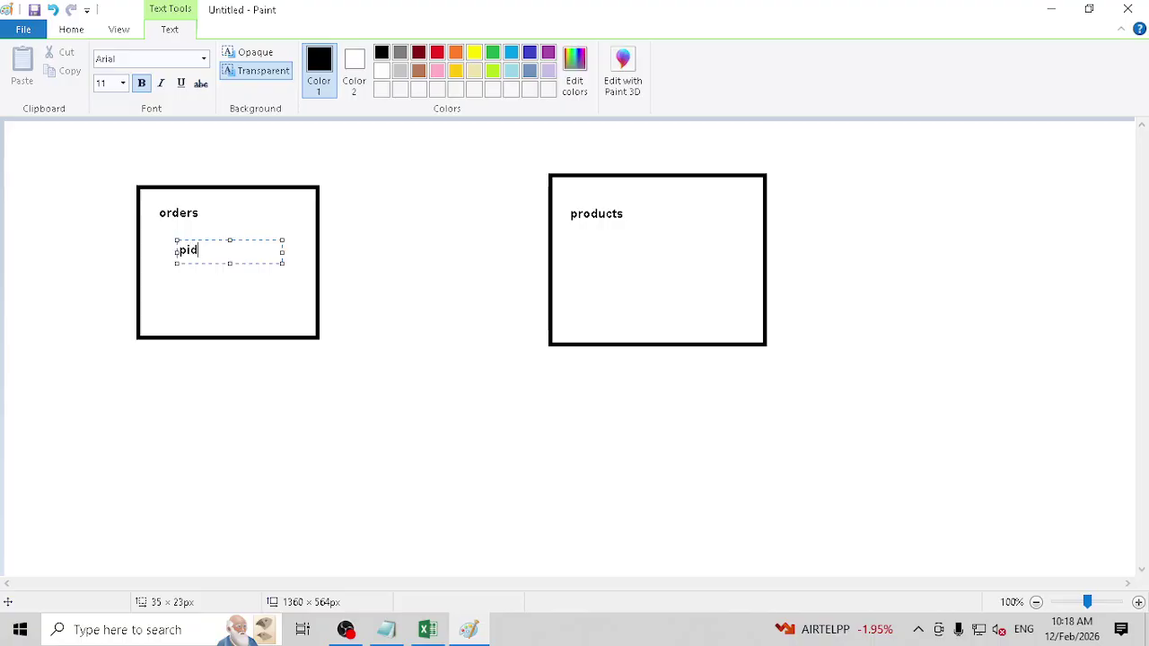
pyautogui.click(577, 266)
pyautogui.click(571, 240)
pyautogui.click(478, 352)
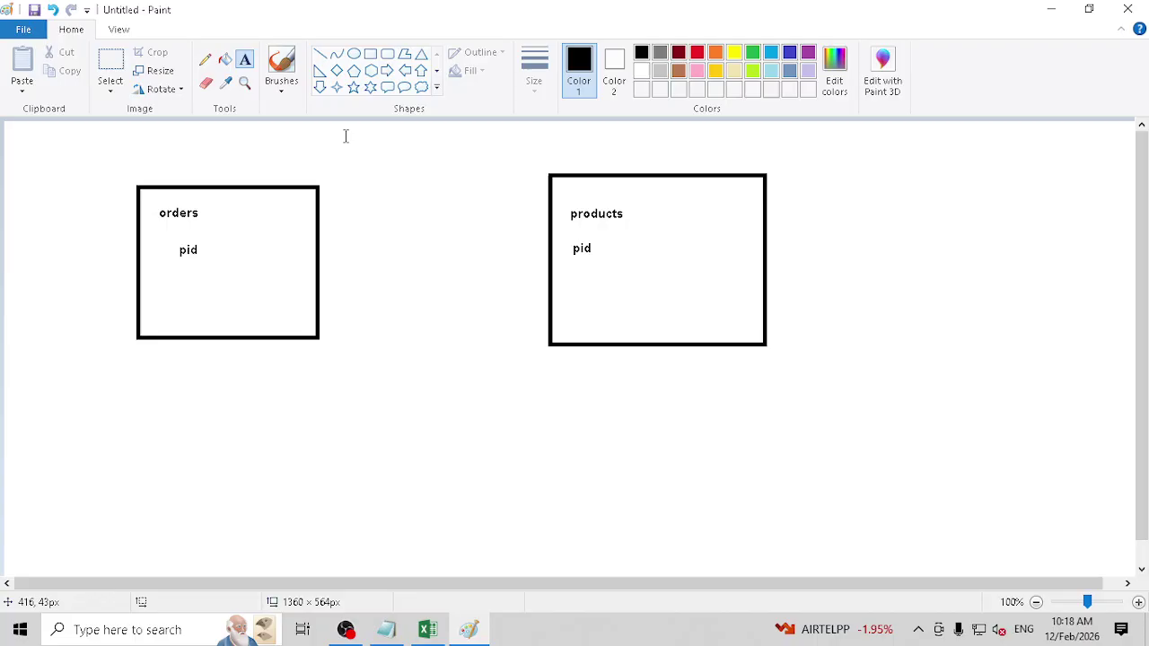
# Step: Connect the rectangles at pid level with a straight horizontal line about 287 px long, and sketch two thin freehand links from products to orders
pyautogui.click(320, 54)
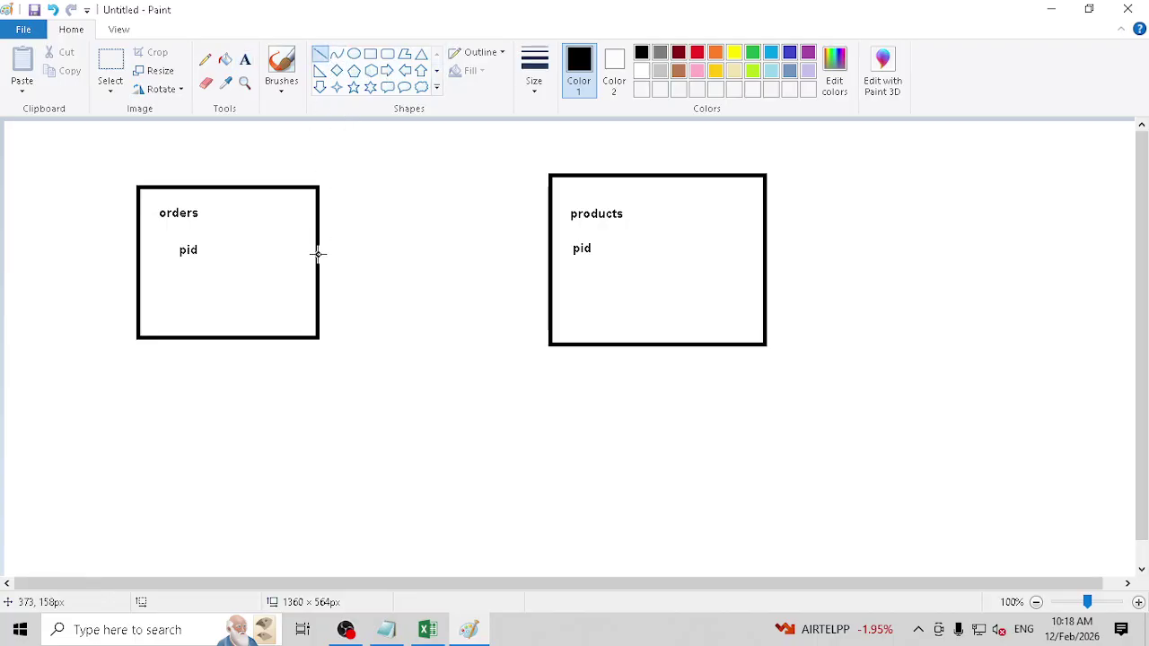
pyautogui.moveTo(316, 253); pyautogui.dragTo(556, 253)
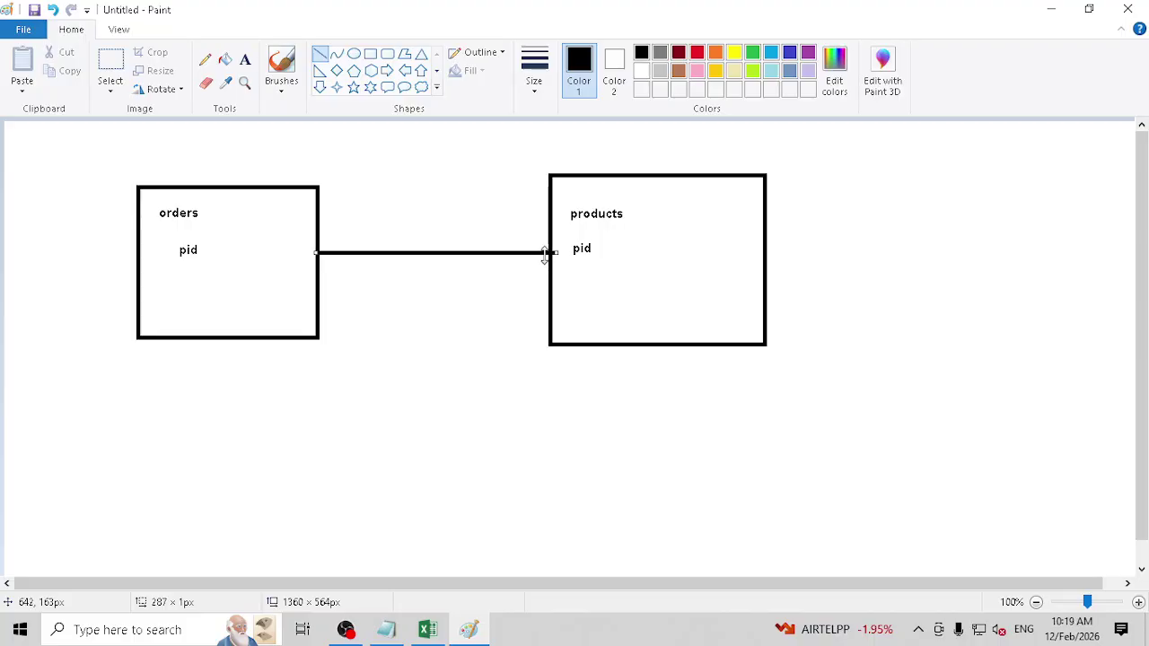
pyautogui.click(205, 59)
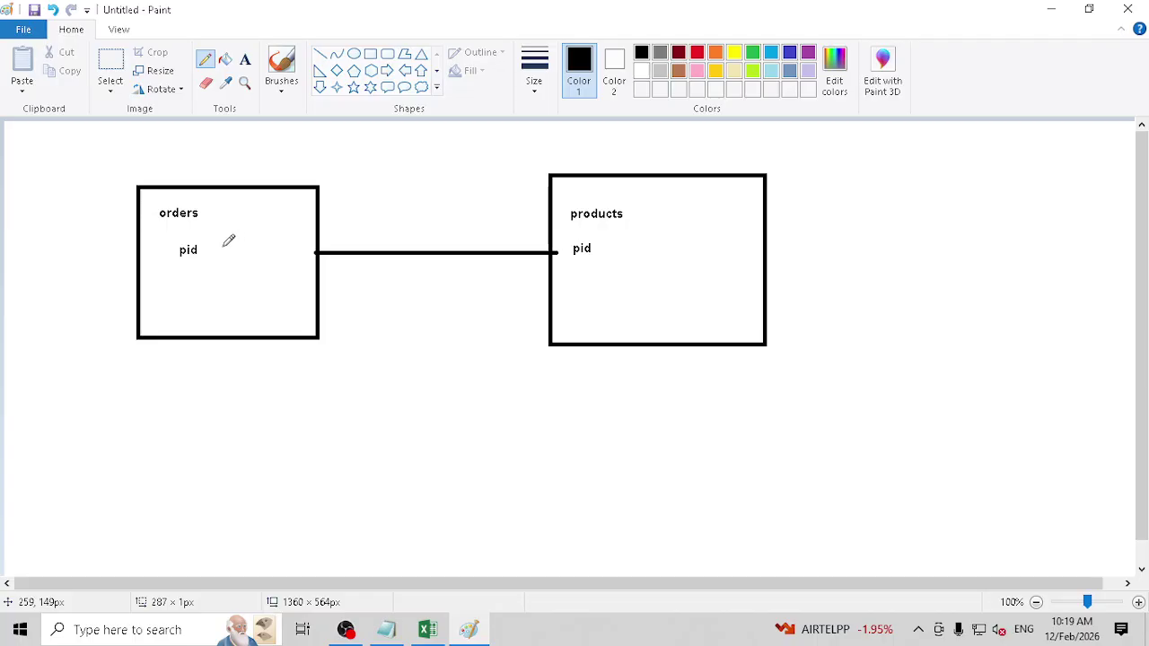
pyautogui.moveTo(654, 250)
pyautogui.mouseDown()
pyautogui.moveTo(634, 274)
pyautogui.moveTo(235, 238)
pyautogui.moveTo(250, 235)
pyautogui.mouseUp()
pyautogui.moveTo(727, 231)
pyautogui.mouseDown()
pyautogui.moveTo(705, 251)
pyautogui.moveTo(422, 277)
pyautogui.moveTo(289, 237)
pyautogui.mouseUp()
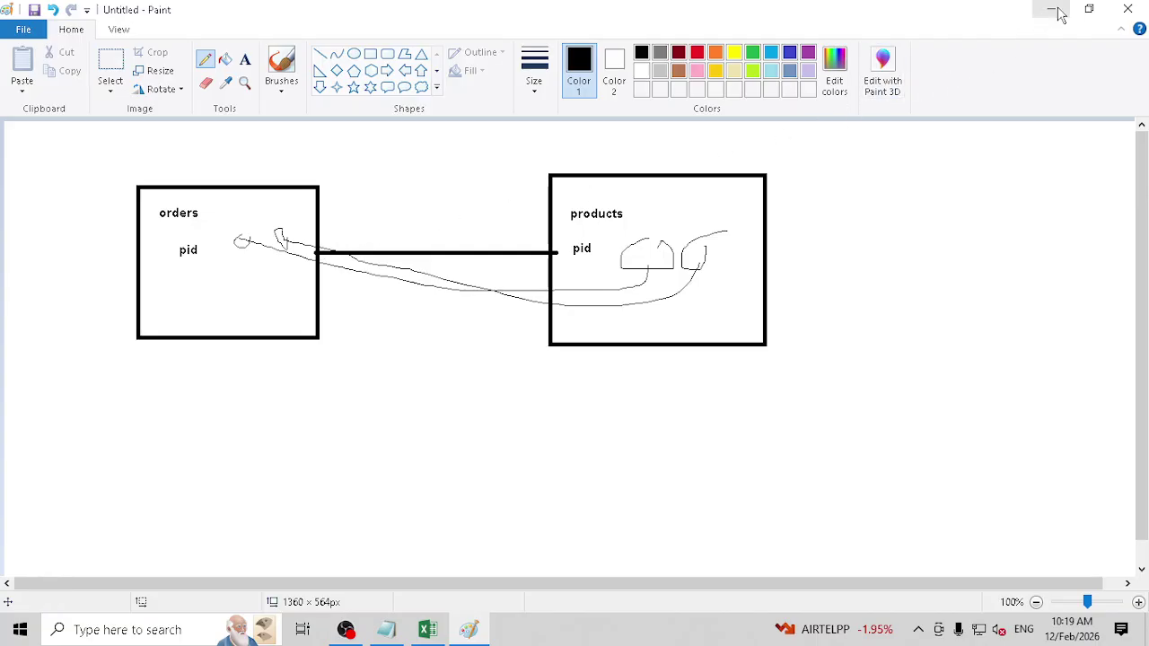
# Step: Try a freehand curved arrow from below products to below orders and a second arrow running down from the connecting line, undoing both
pyautogui.click(205, 72)
pyautogui.moveTo(601, 363)
pyautogui.mouseDown()
pyautogui.moveTo(293, 374)
pyautogui.moveTo(319, 374)
pyautogui.mouseUp()
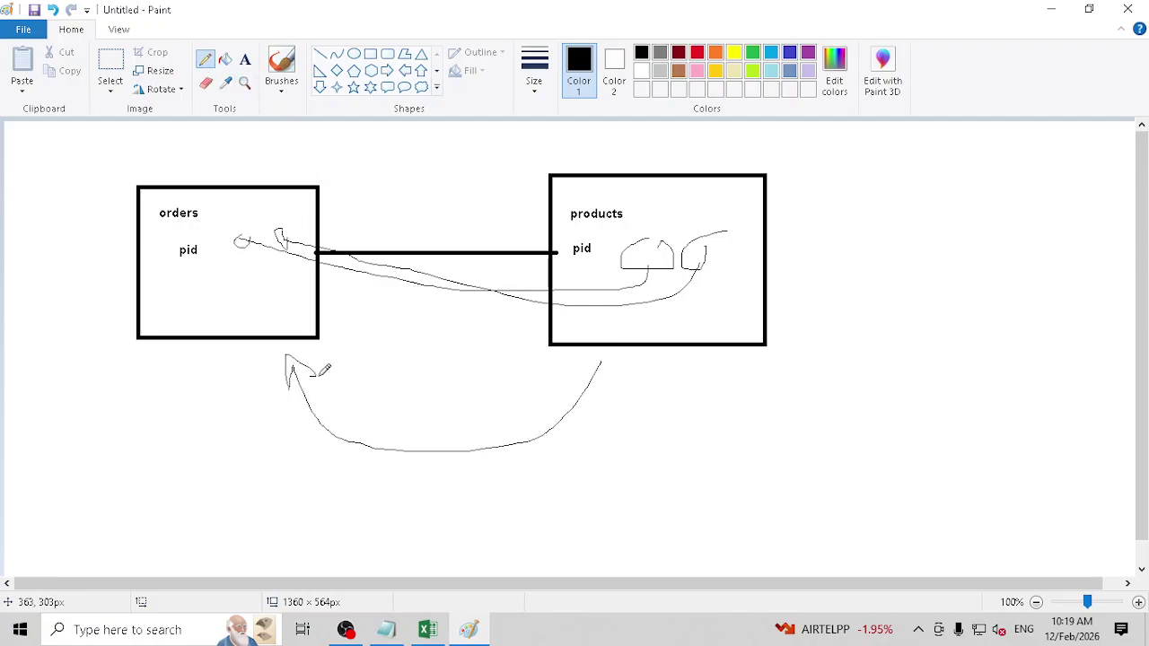
pyautogui.moveTo(396, 268)
pyautogui.mouseDown()
pyautogui.moveTo(682, 406)
pyautogui.moveTo(644, 440)
pyautogui.mouseUp()
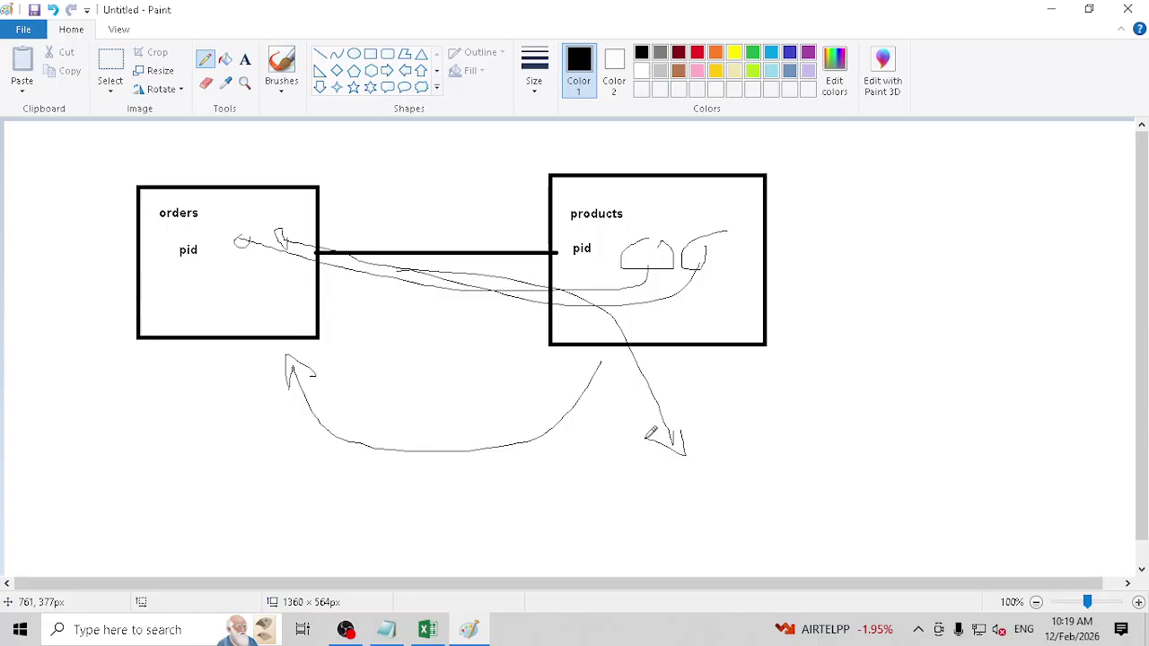
pyautogui.hotkey('ctrl', 'z')
pyautogui.hotkey('ctrl', 'z')
pyautogui.hotkey('ctrl', 'z')
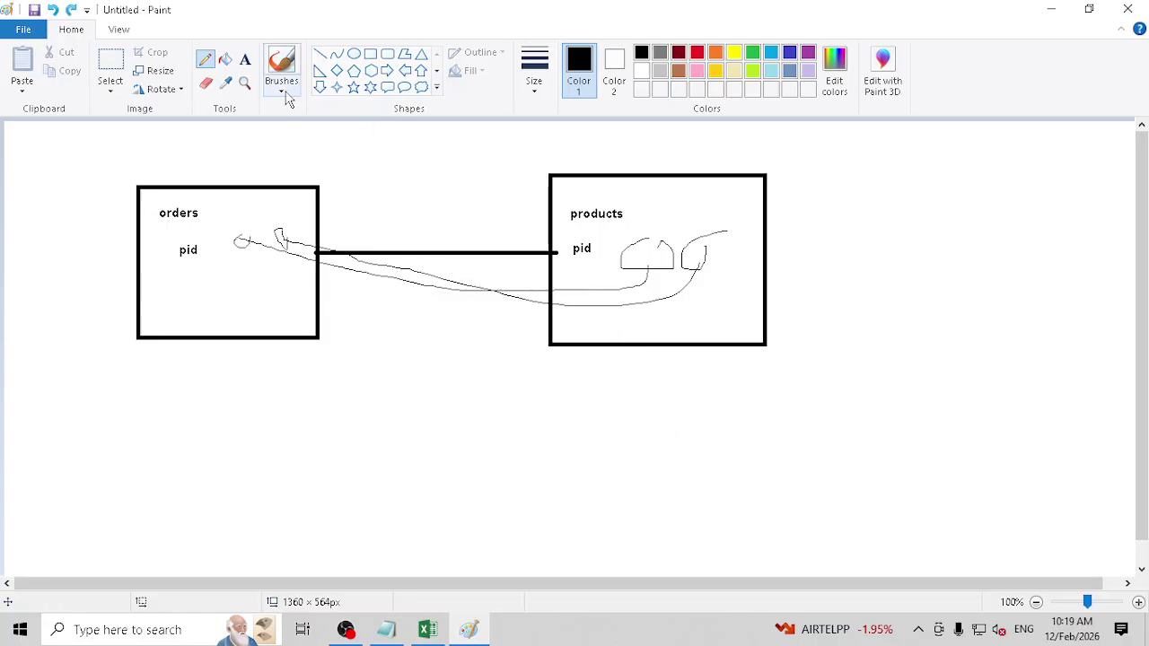
# Step: Add the text "detailed" below the orders rectangle and "facts" below the products rectangle
pyautogui.click(244, 60)
pyautogui.click(171, 387)
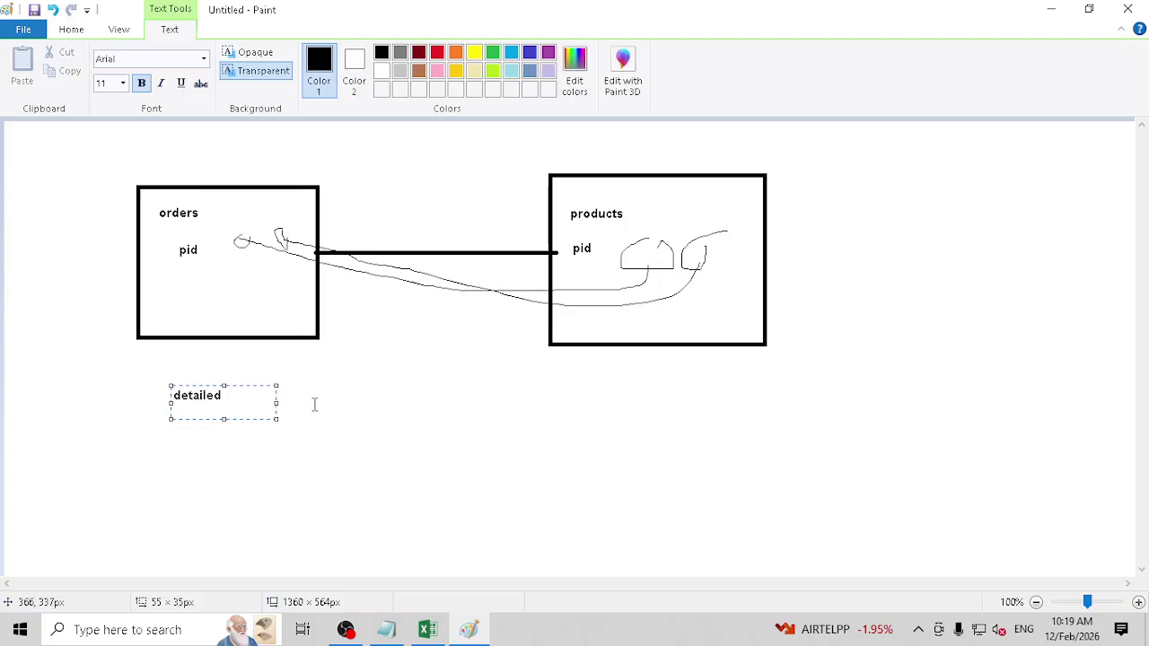
pyautogui.click(570, 392)
pyautogui.click(571, 391)
pyautogui.write('facts')
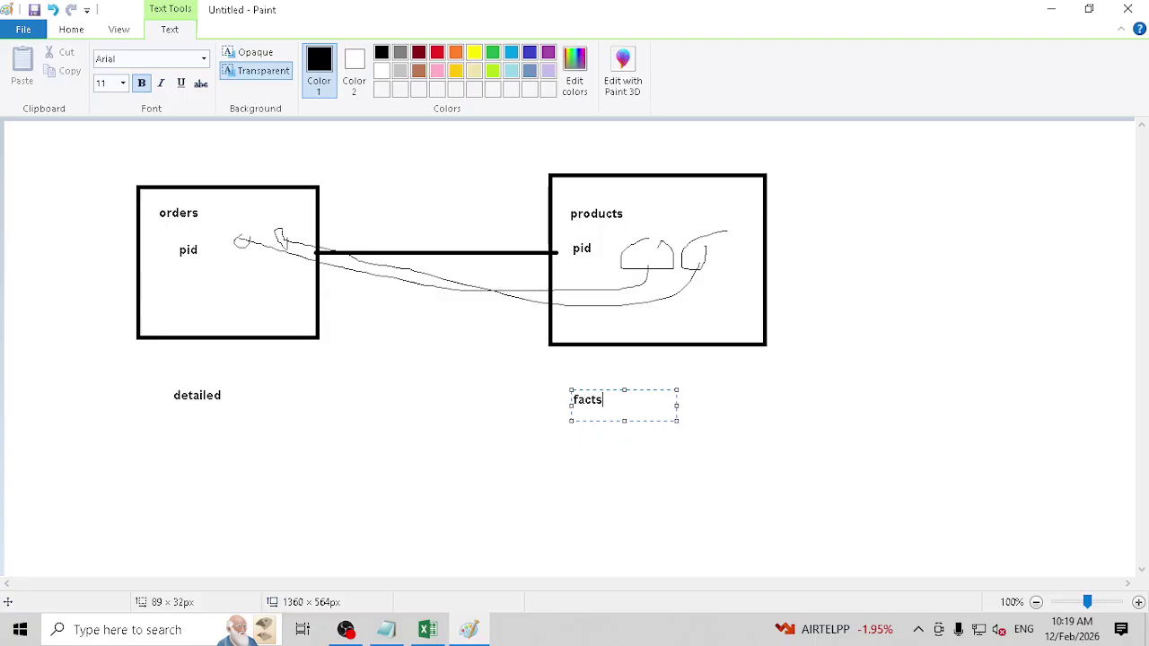
# Step: Switch to the Power Query Editor and start merging queries as a new query
pyautogui.hotkey('alt', 'Tab')
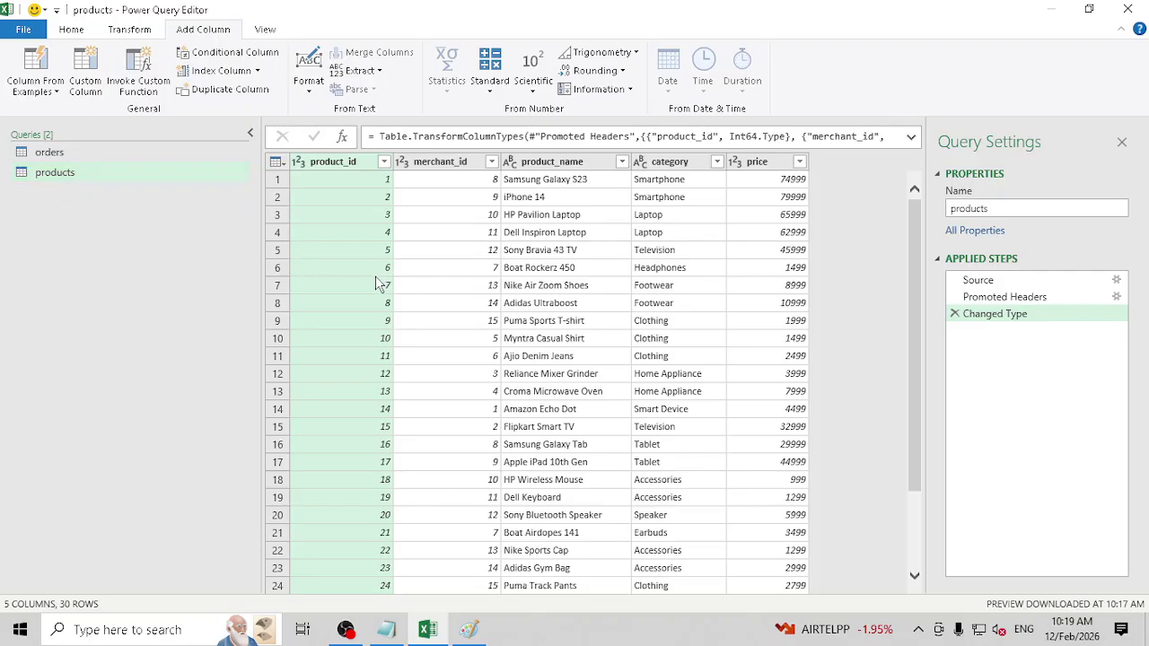
pyautogui.rightClick(85, 233)
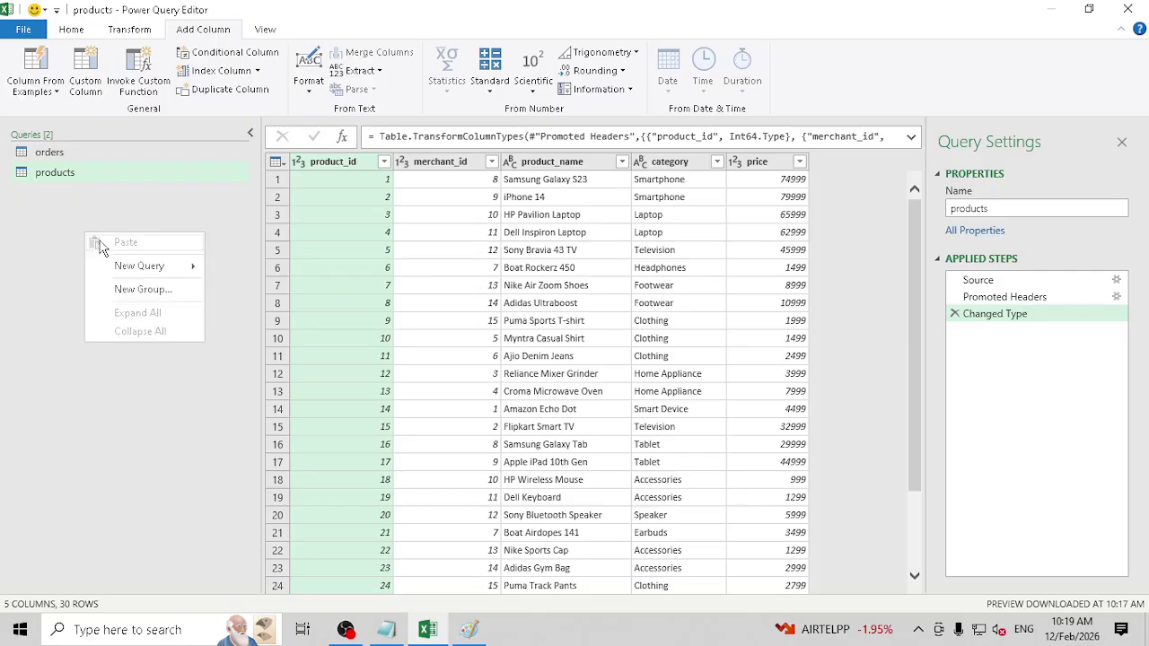
pyautogui.moveTo(141, 268)
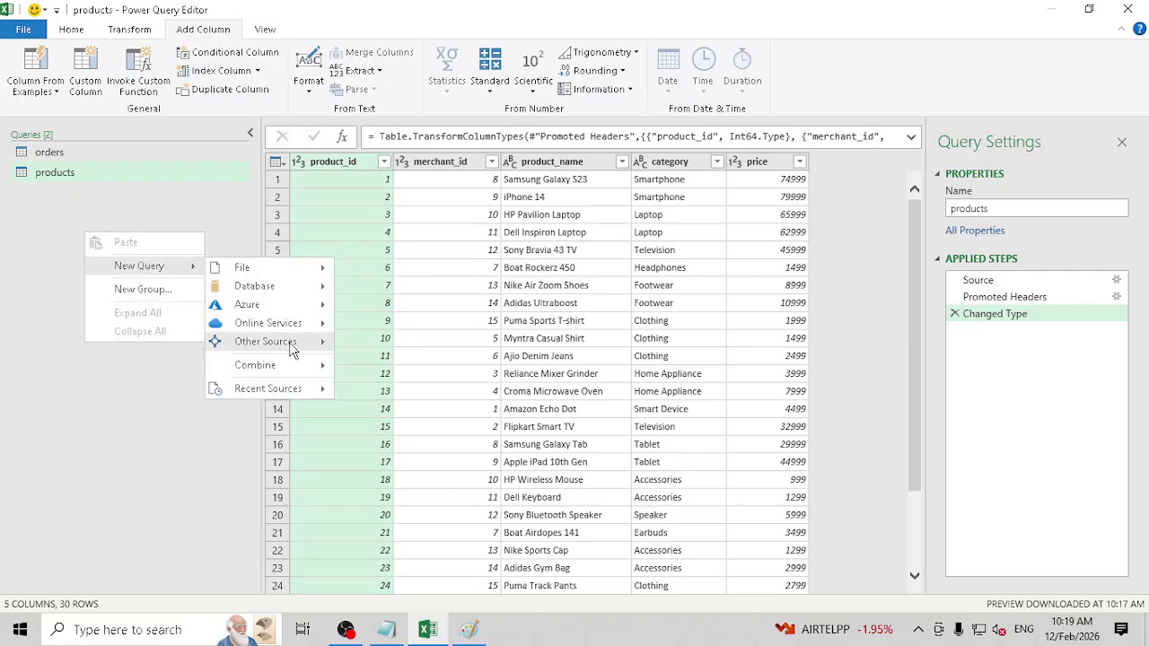
pyautogui.moveTo(299, 369)
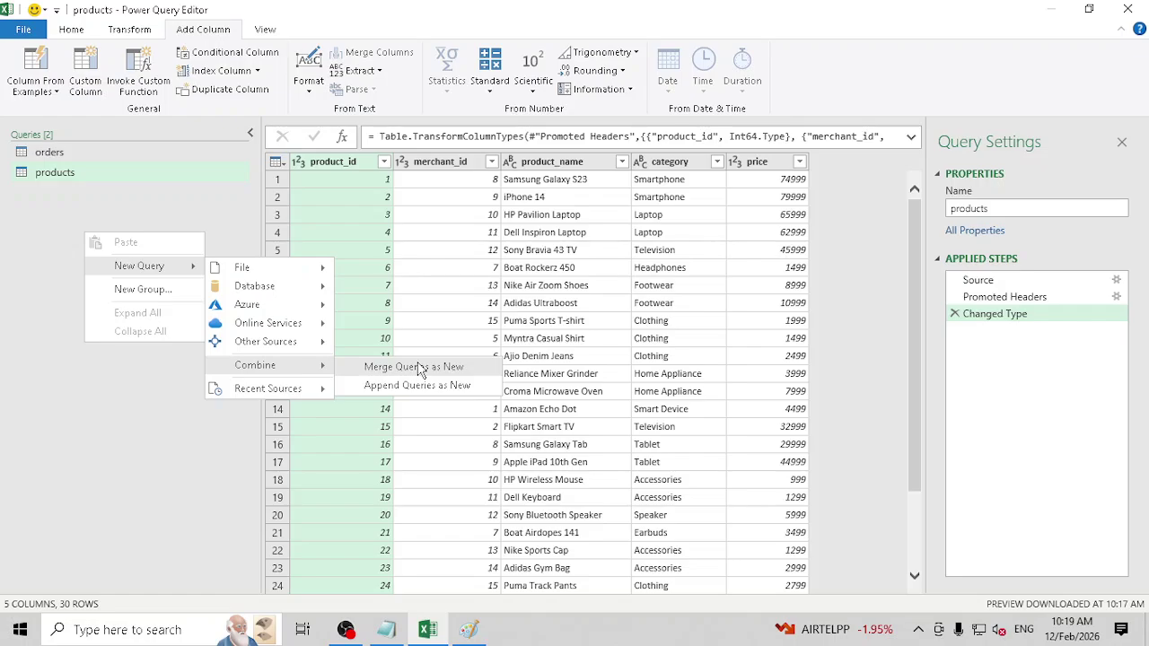
pyautogui.click(67, 151)
pyautogui.click(54, 172)
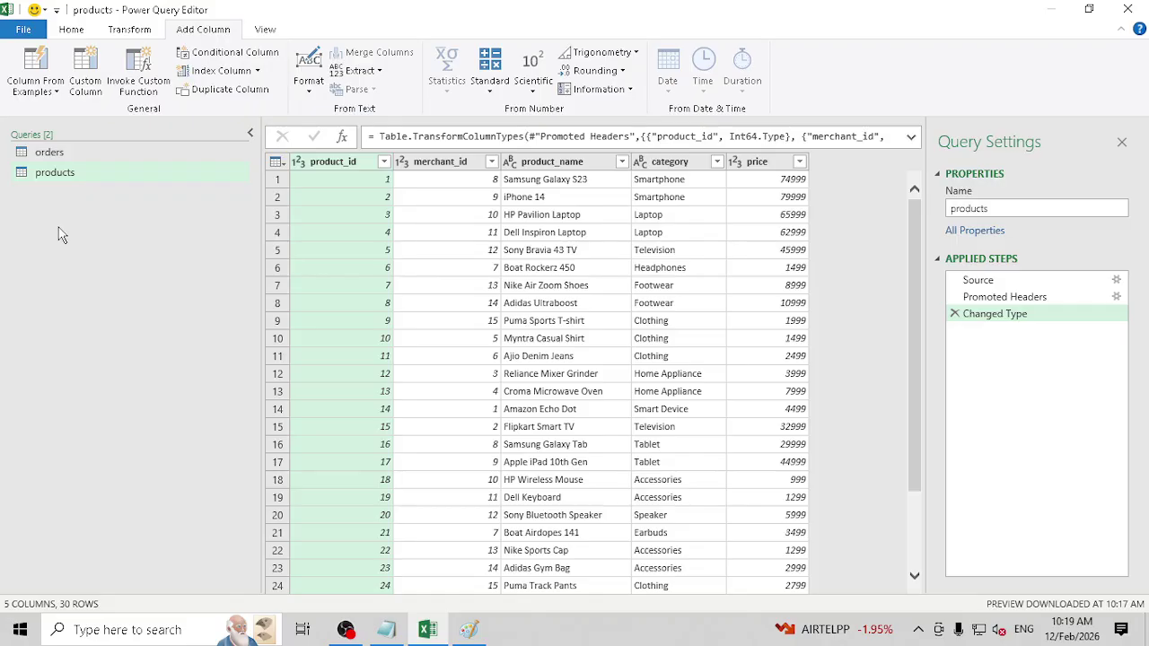
pyautogui.rightClick(55, 216)
pyautogui.moveTo(139, 248)
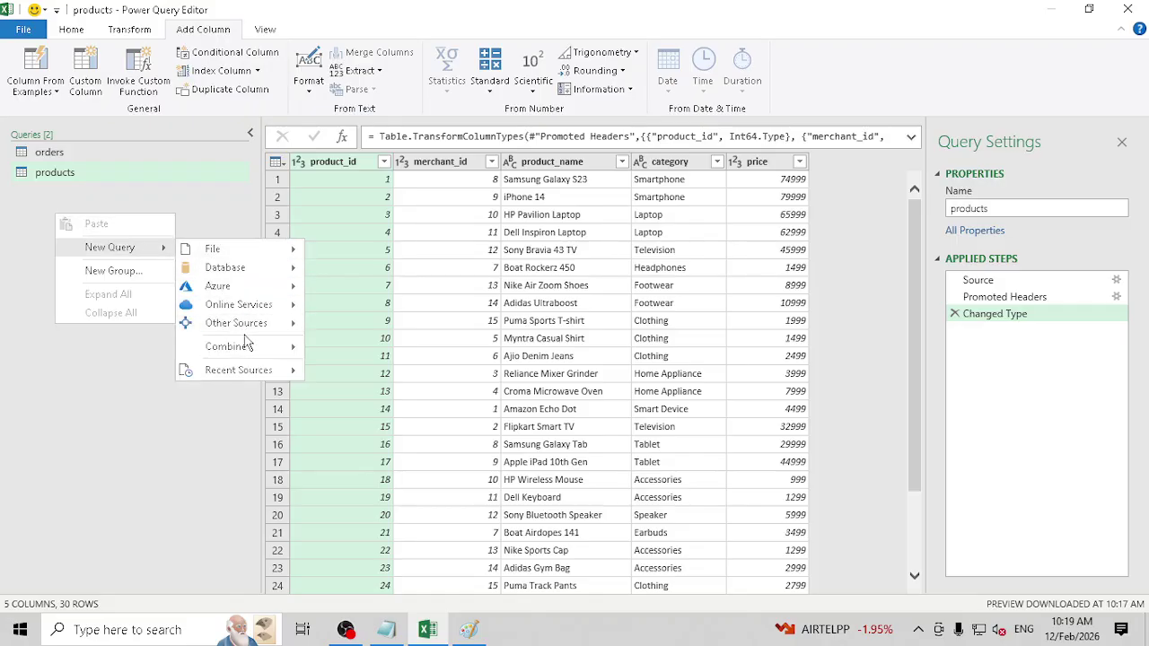
pyautogui.moveTo(252, 347)
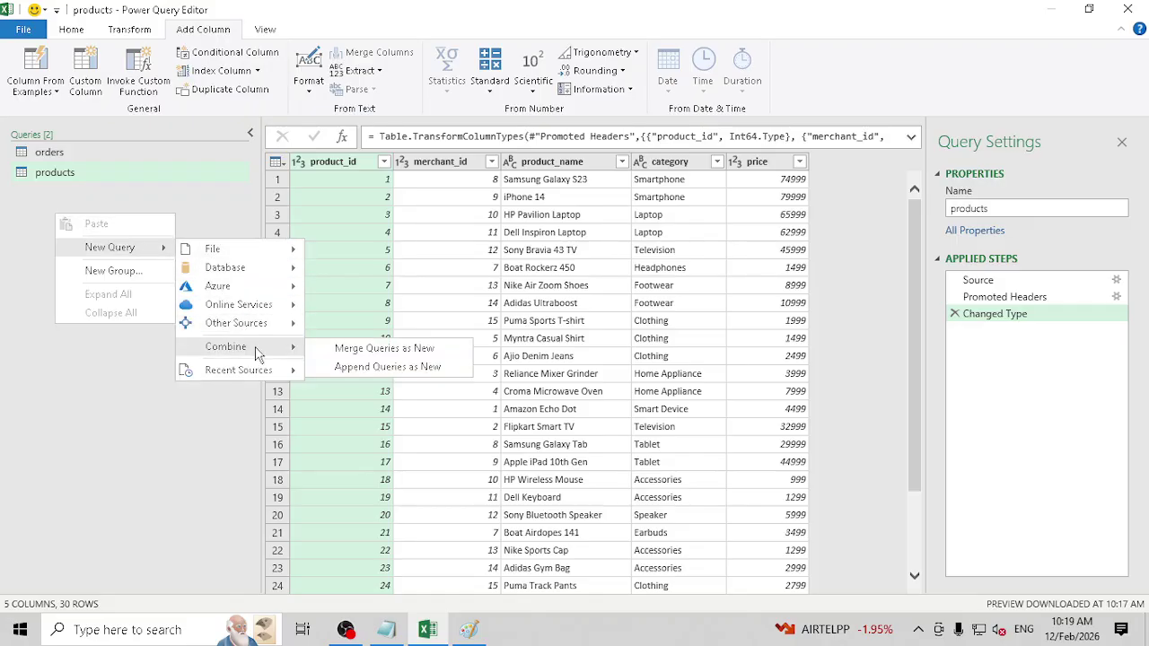
pyautogui.click(417, 355)
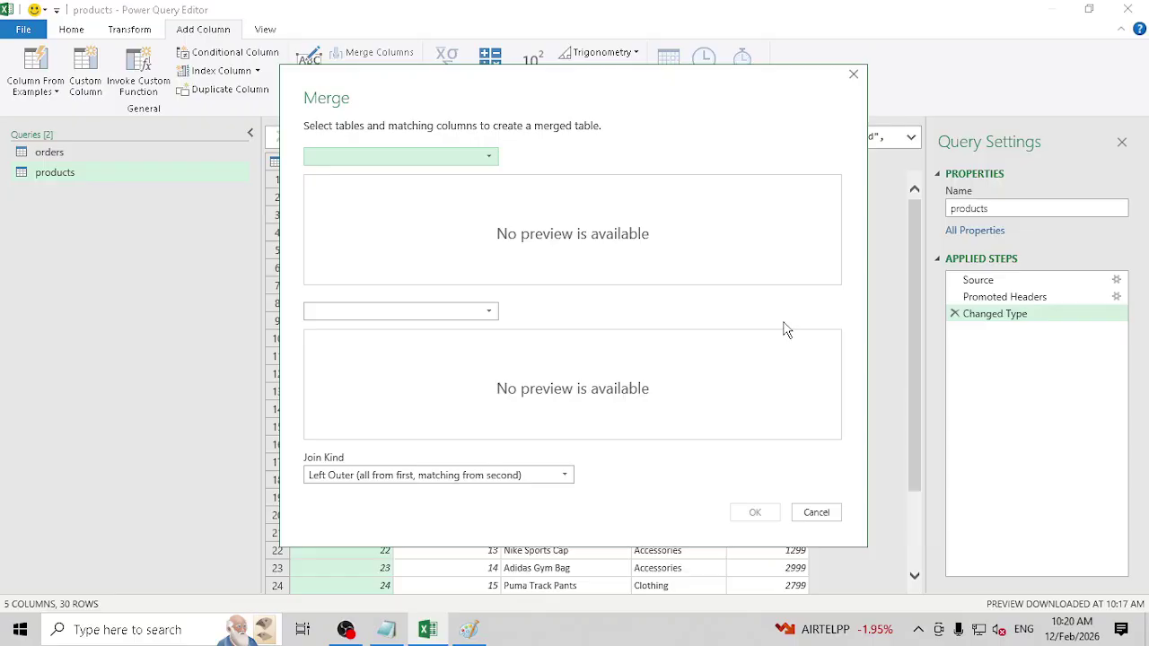
# Step: Choose orders as the first merge table and products as the second, matching them on their product_id columns
pyautogui.click(438, 159)
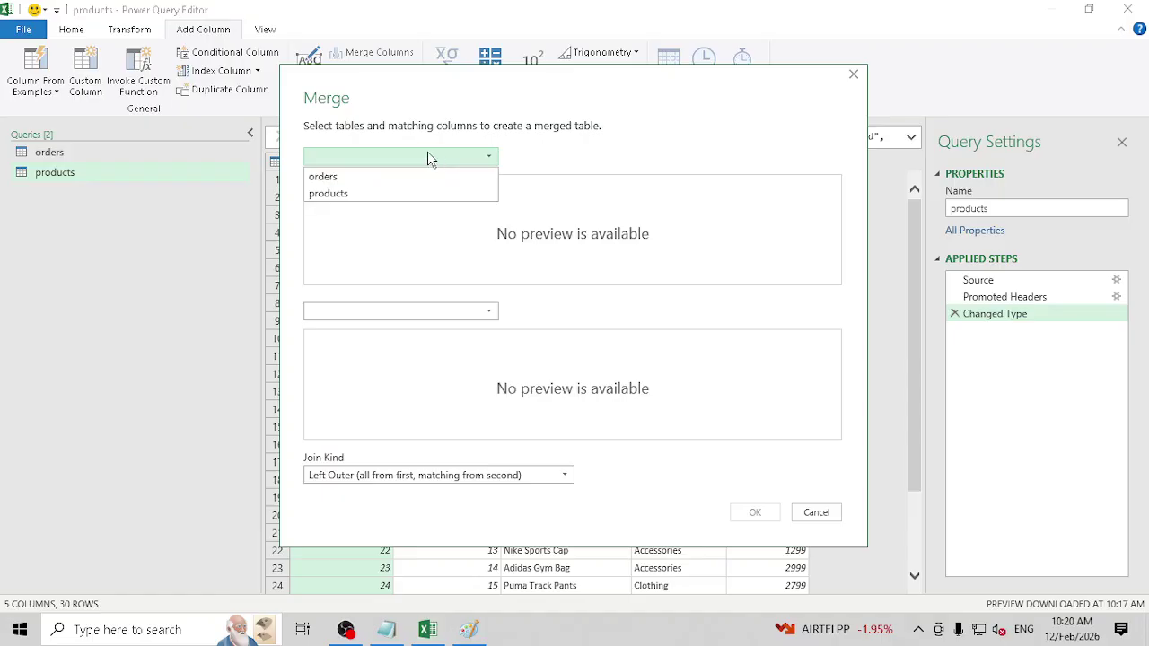
pyautogui.click(372, 175)
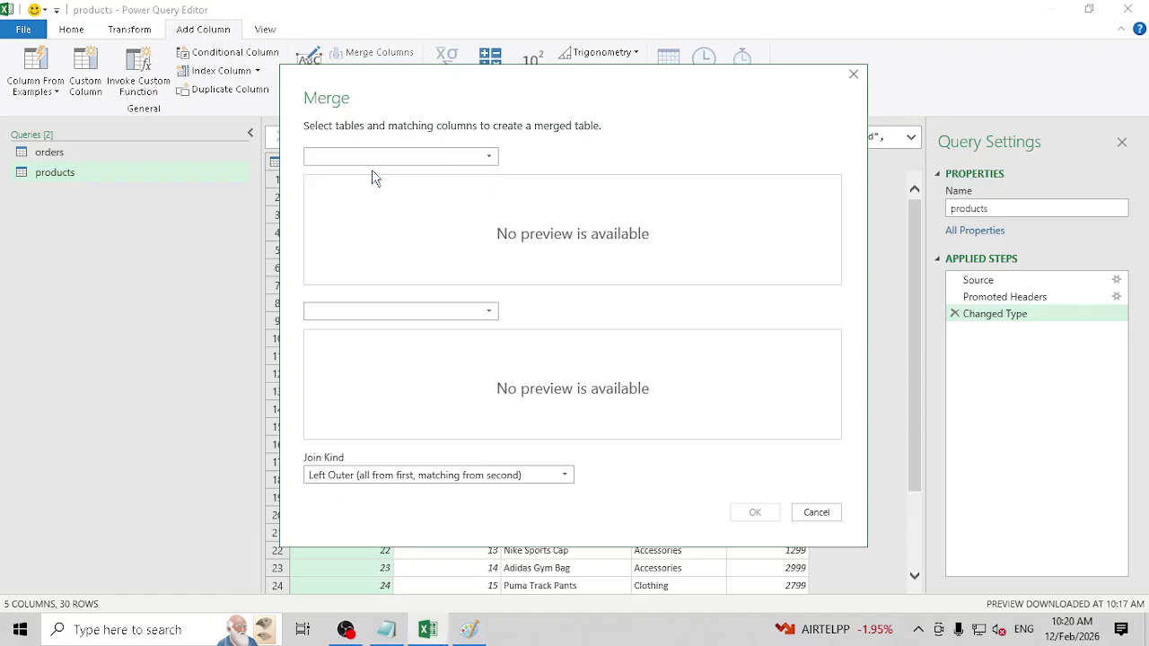
pyautogui.click(491, 312)
pyautogui.click(385, 349)
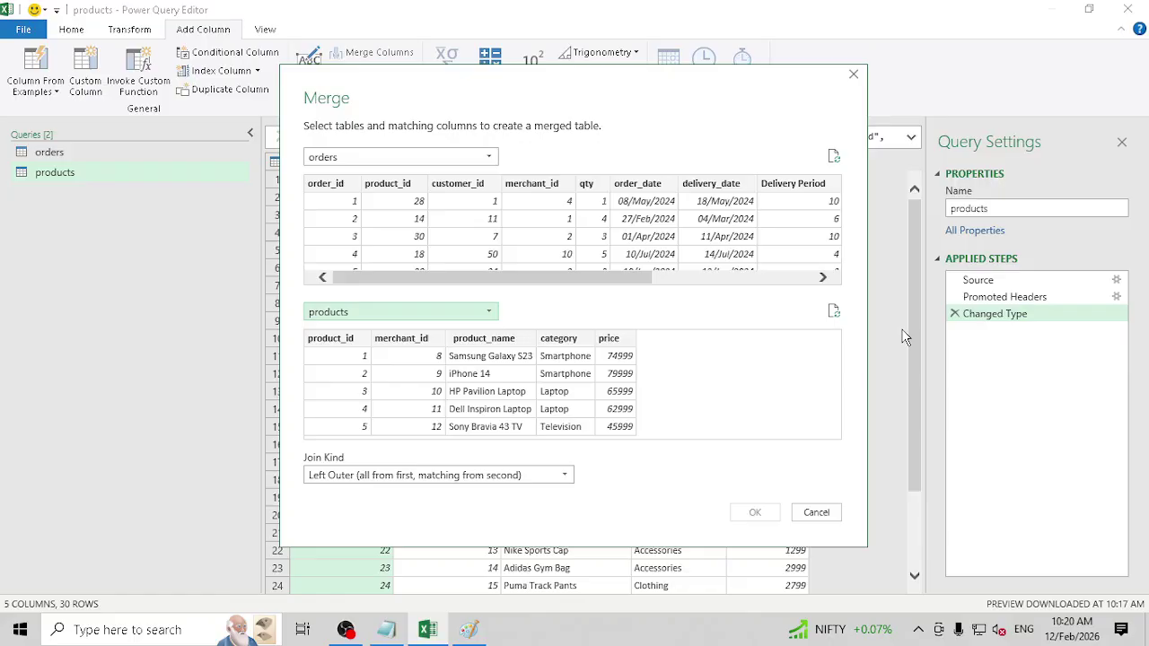
pyautogui.click(393, 186)
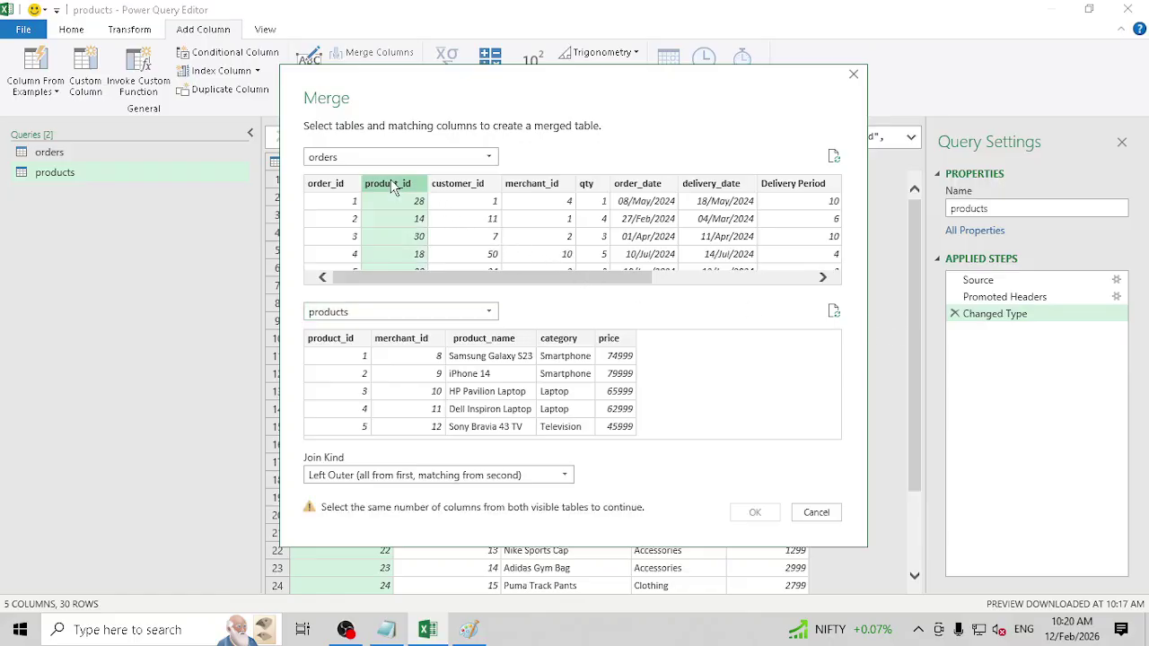
pyautogui.click(350, 346)
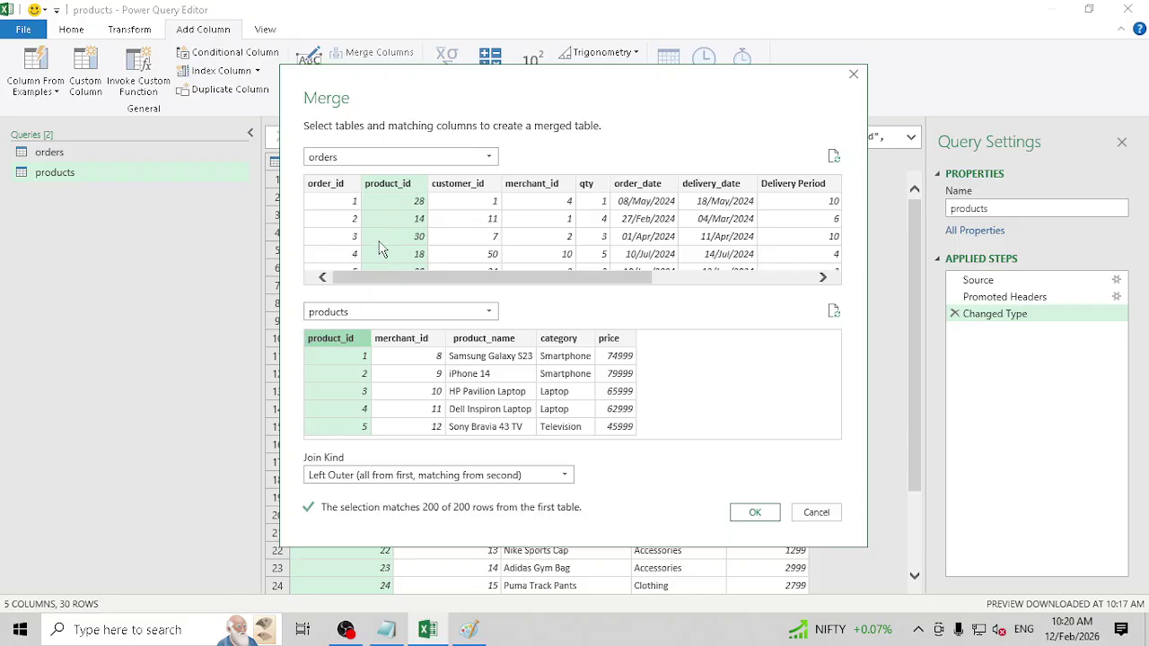
# Step: Set the join kind to Inner (only matching rows) and create the merged query
pyautogui.click(365, 479)
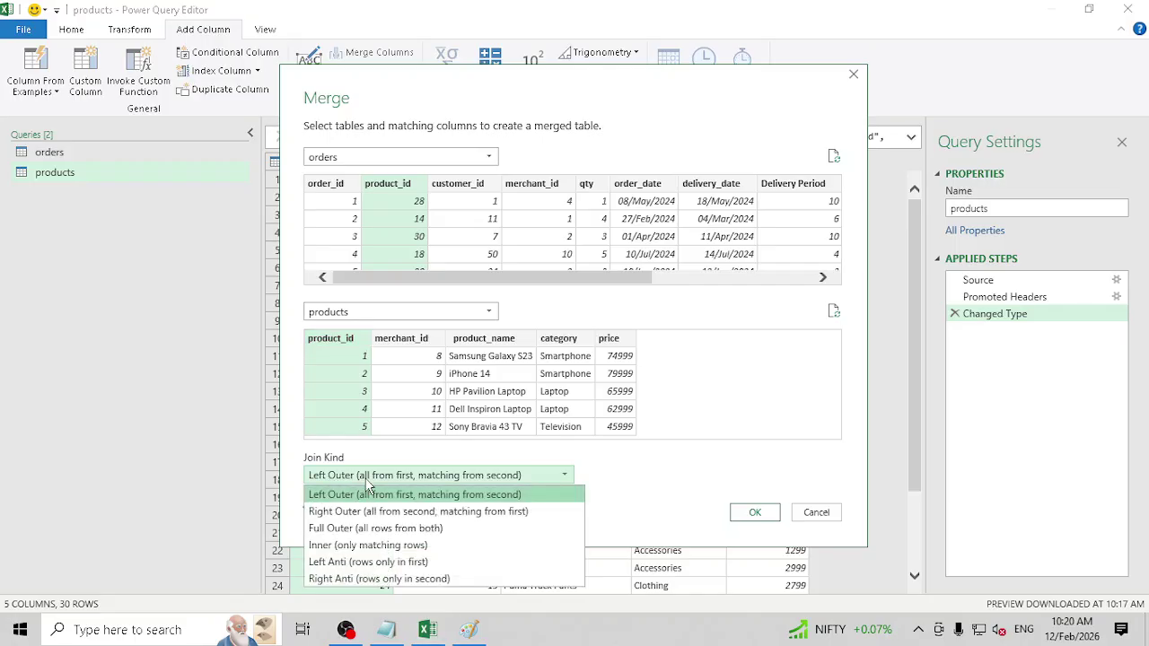
pyautogui.click(403, 546)
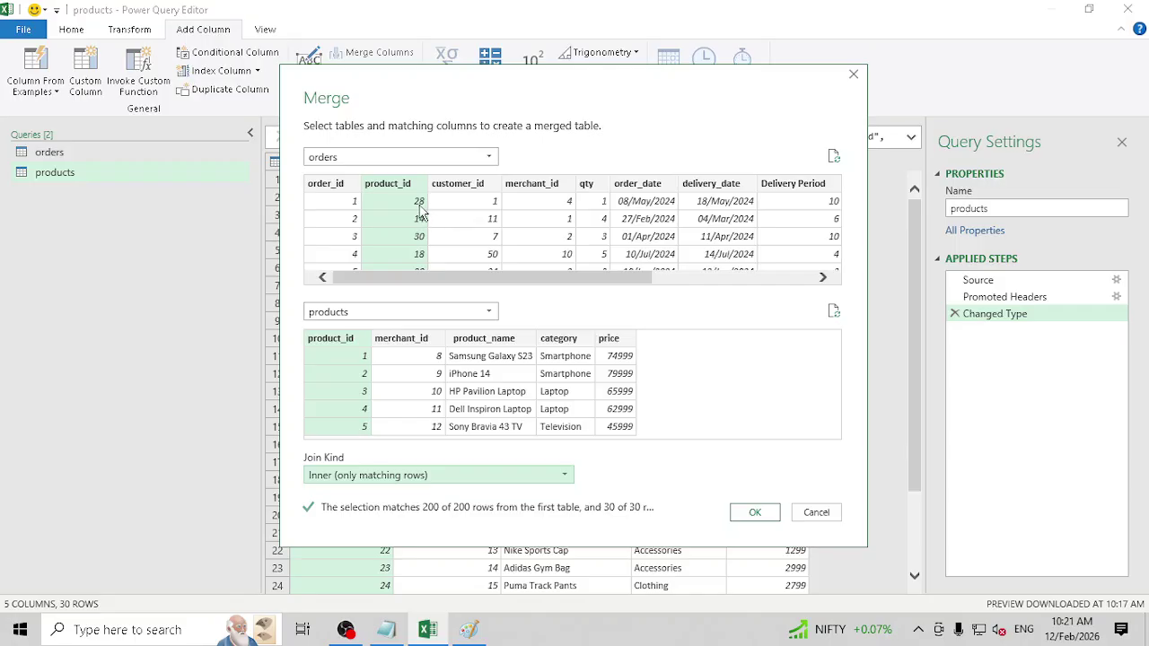
pyautogui.click(420, 215)
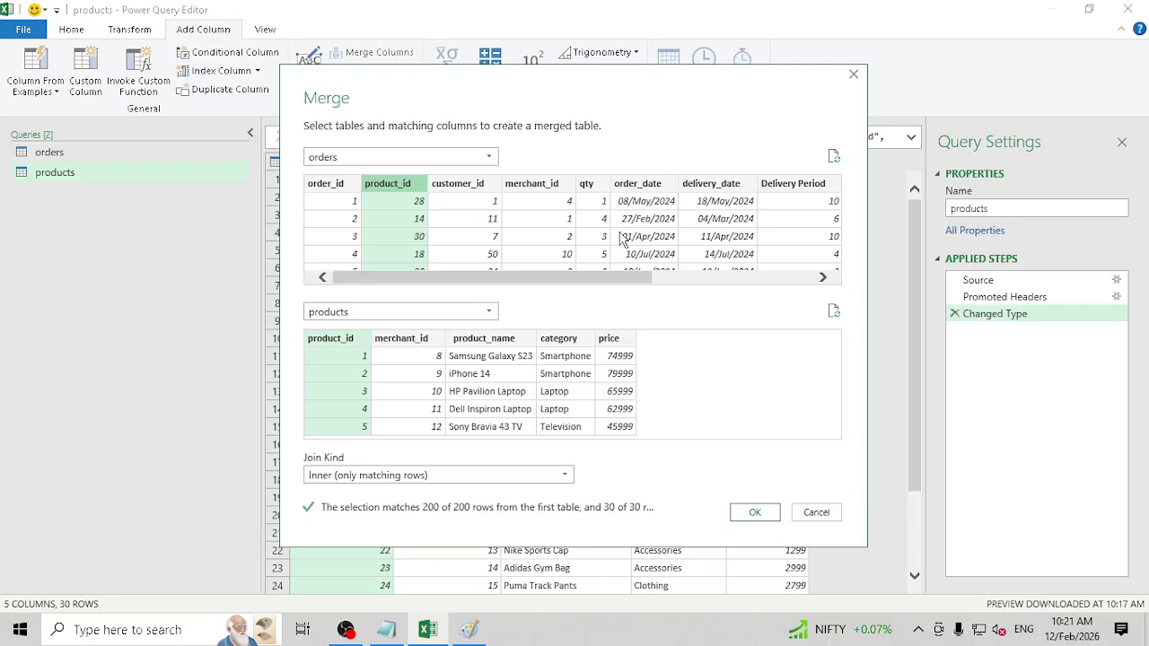
pyautogui.click(755, 512)
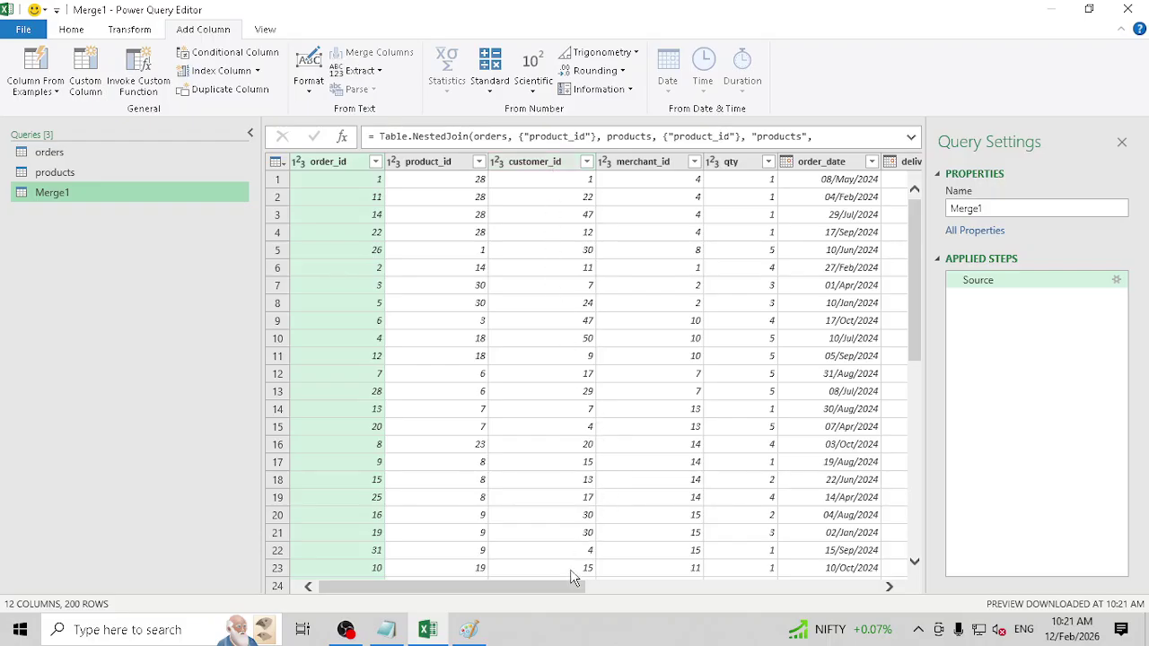
# Step: Expand the products column of the merged query to product_name, category and price only, without the original column name as prefix
pyautogui.moveTo(573, 588); pyautogui.dragTo(873, 590)
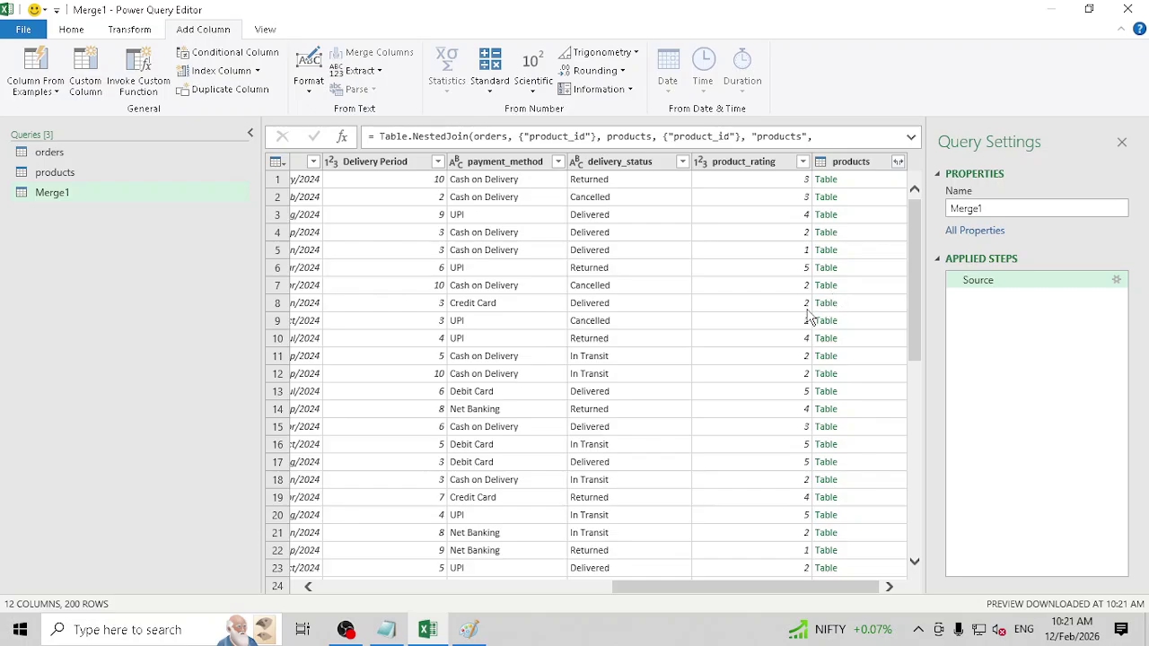
pyautogui.click(898, 163)
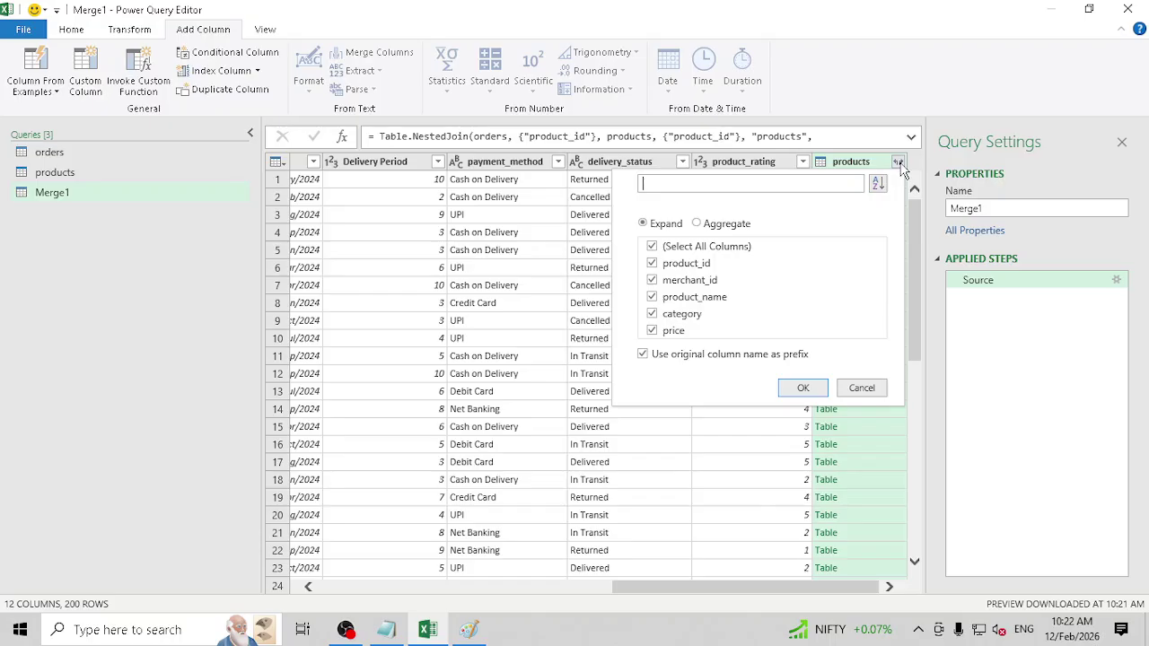
pyautogui.click(652, 246)
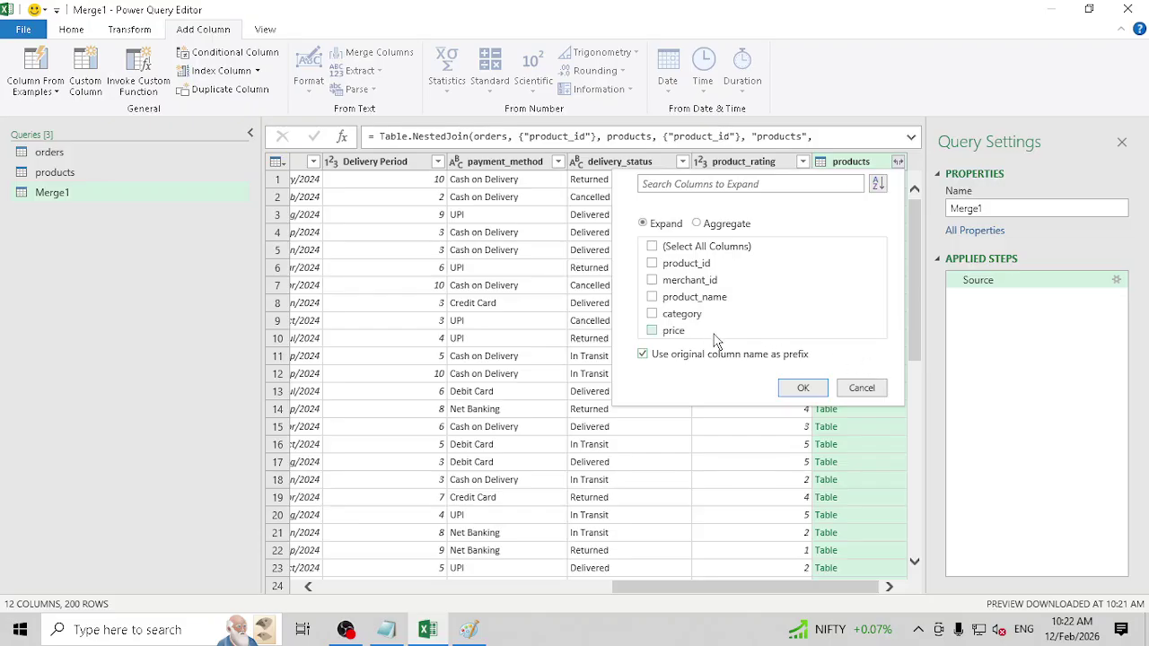
pyautogui.click(652, 297)
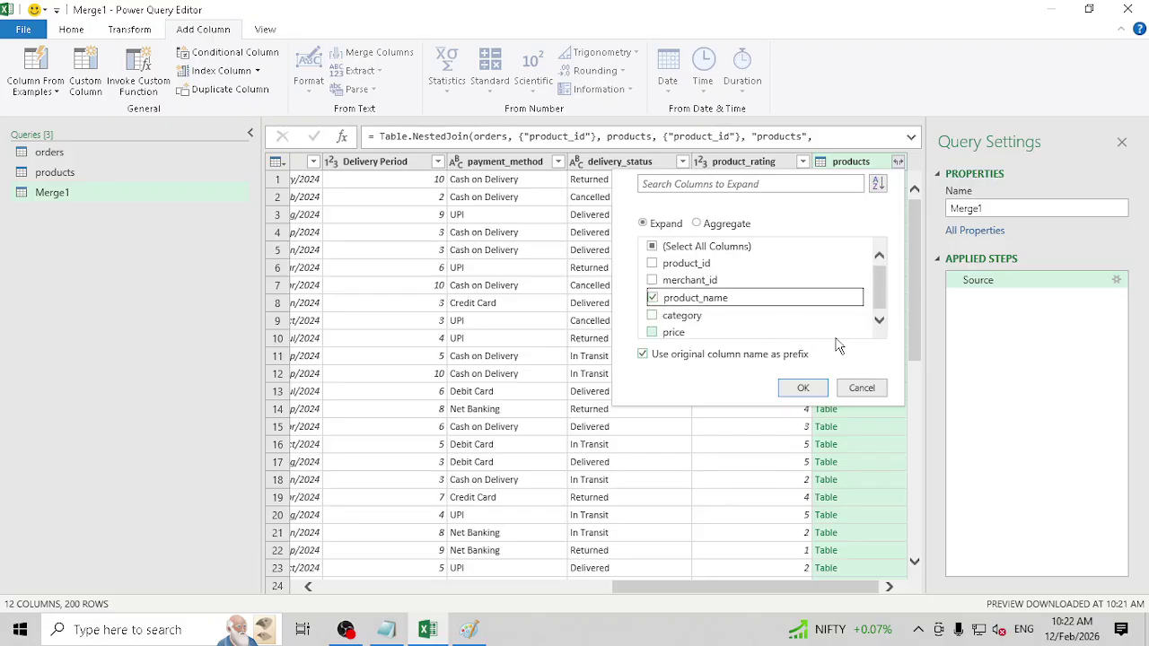
pyautogui.click(654, 316)
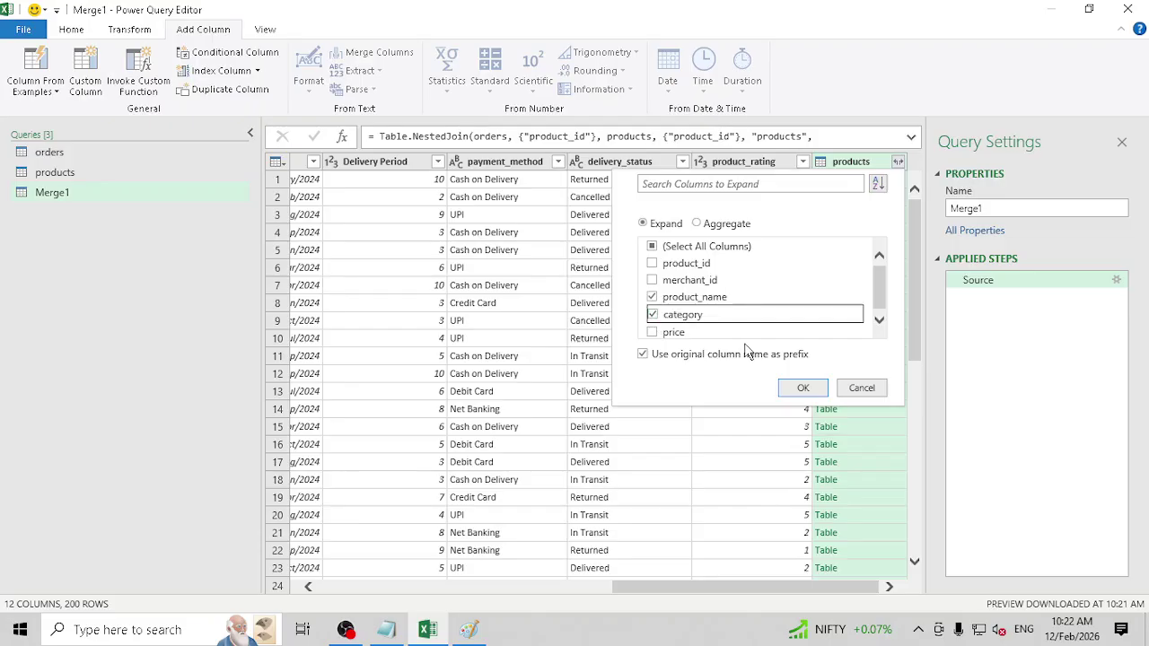
pyautogui.click(653, 333)
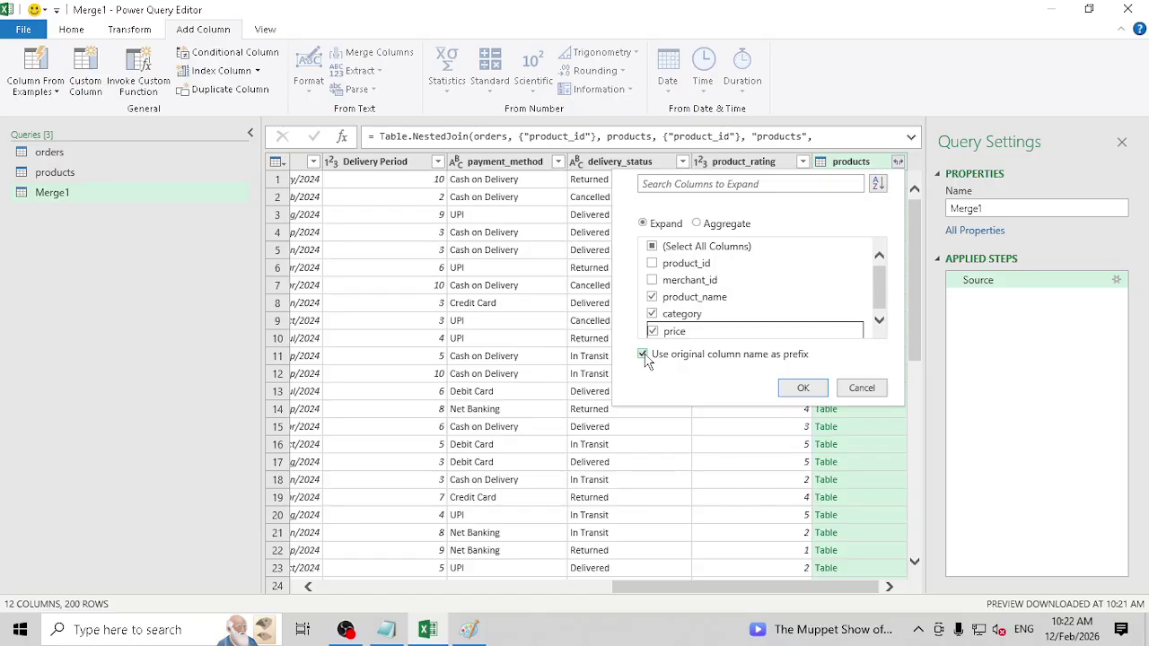
pyautogui.click(643, 355)
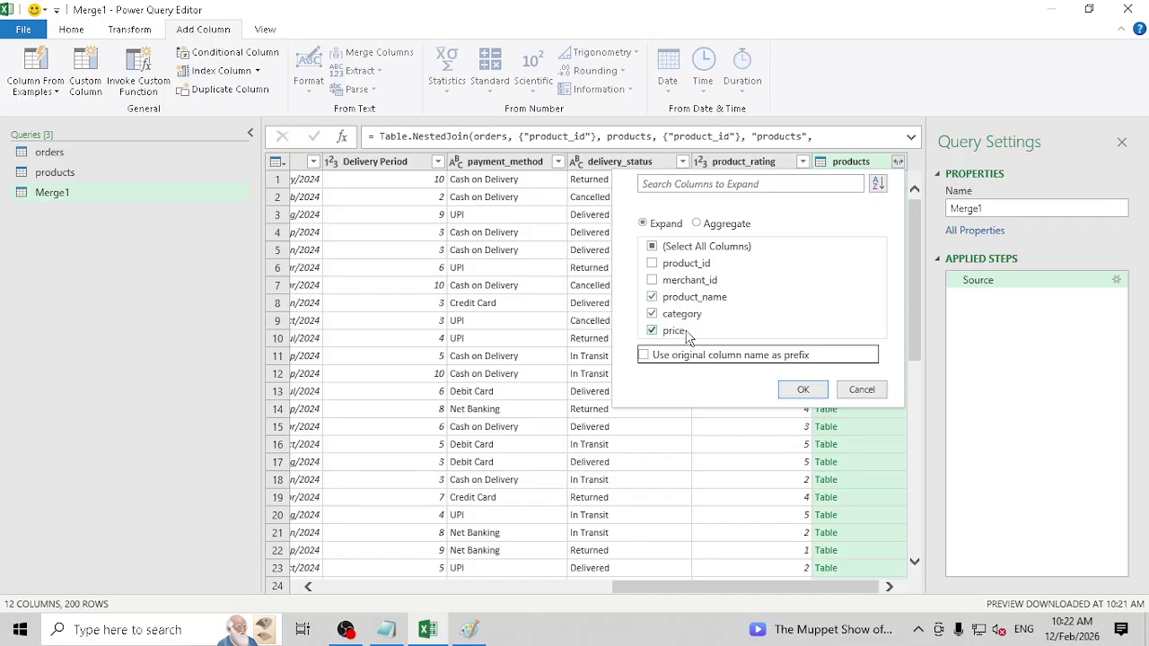
pyautogui.click(803, 389)
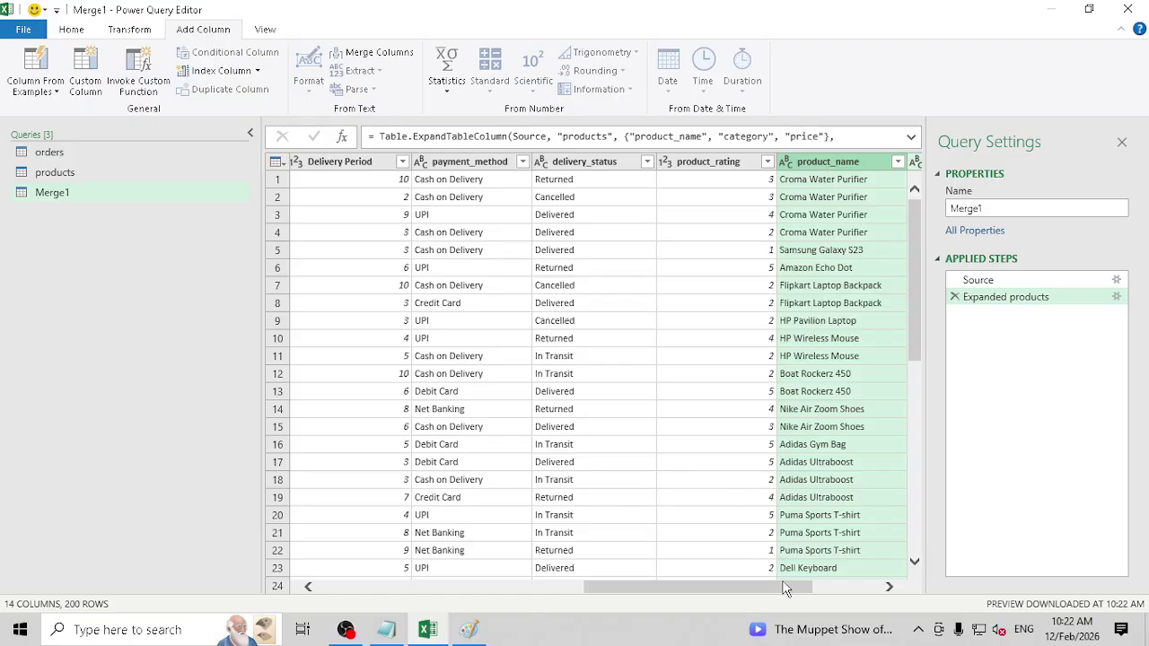
# Step: Rename the merged query as Orders_Products
pyautogui.moveTo(783, 588); pyautogui.dragTo(851, 585)
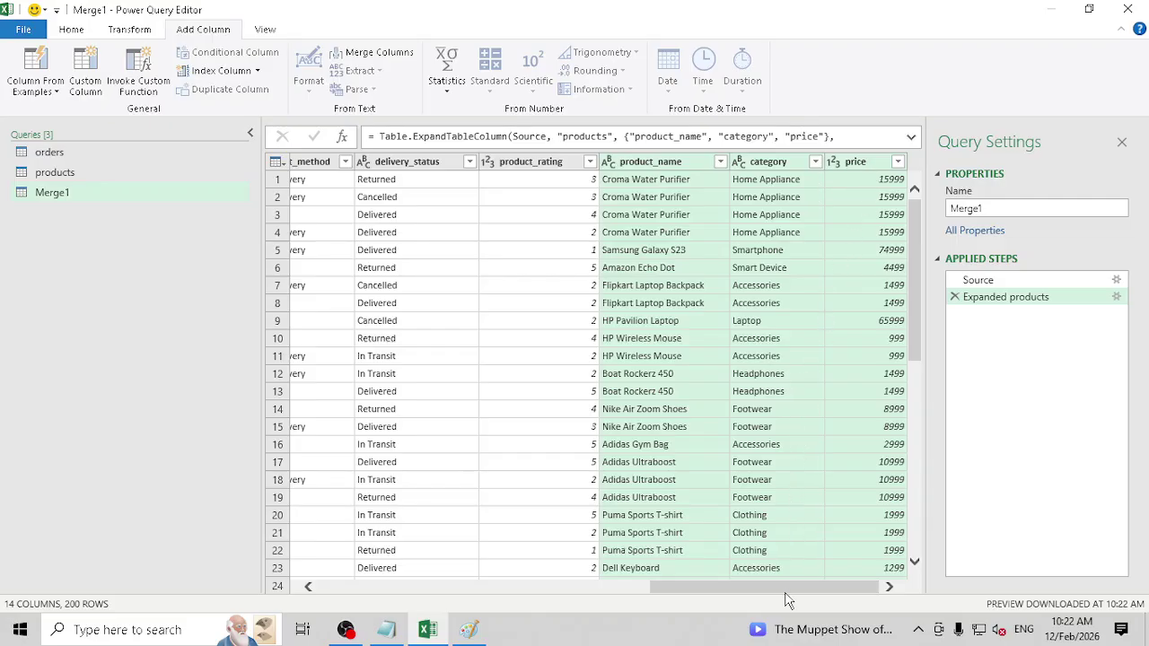
pyautogui.moveTo(788, 589); pyautogui.dragTo(405, 560)
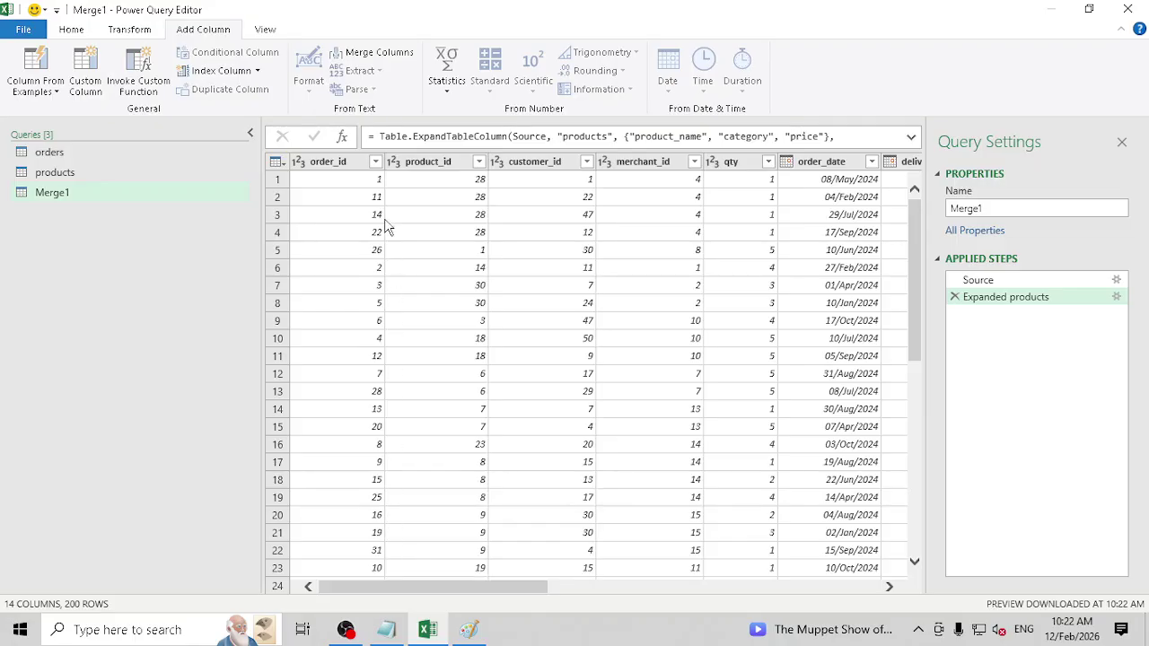
pyautogui.click(431, 172)
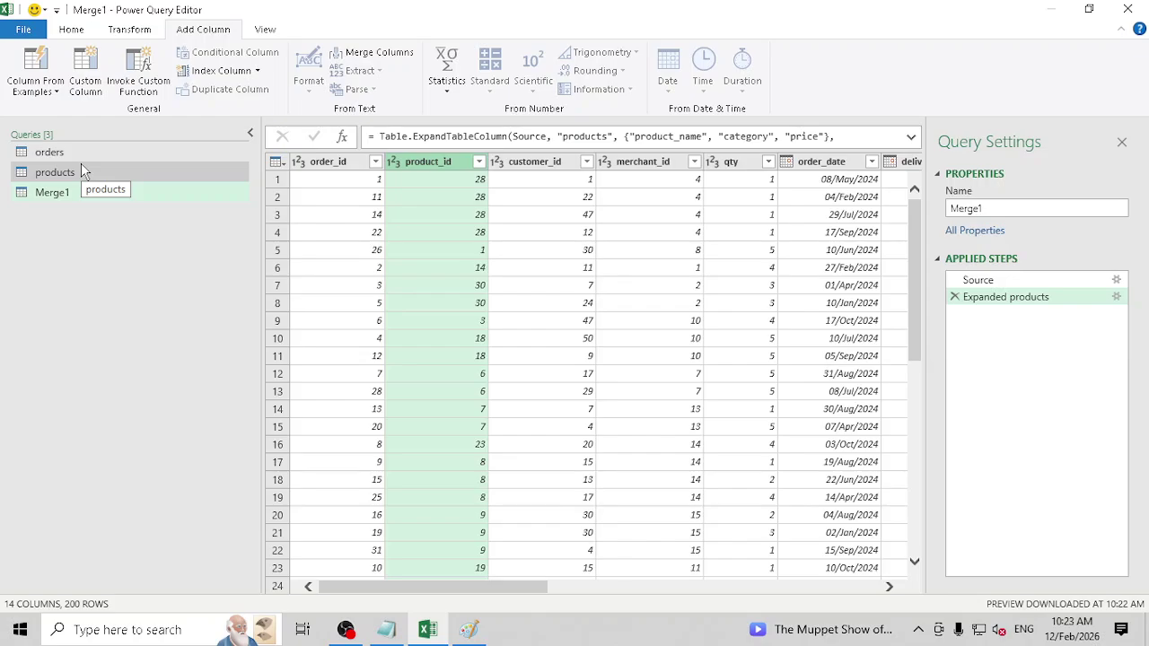
pyautogui.moveTo(519, 588); pyautogui.dragTo(882, 593)
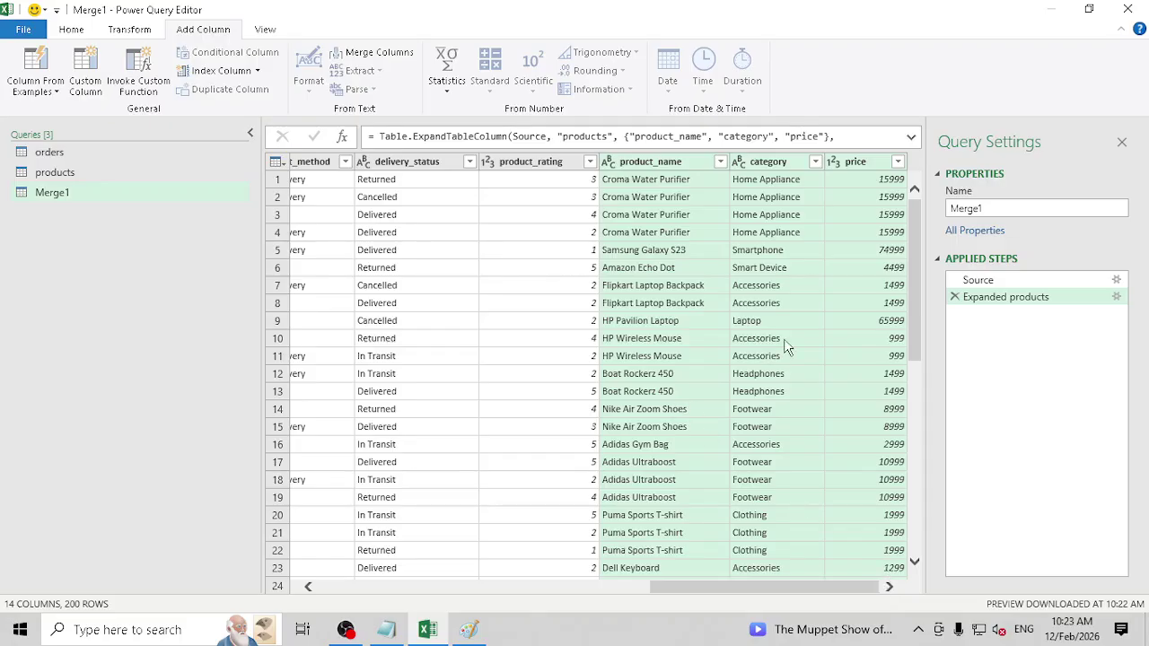
pyautogui.doubleClick(1042, 208)
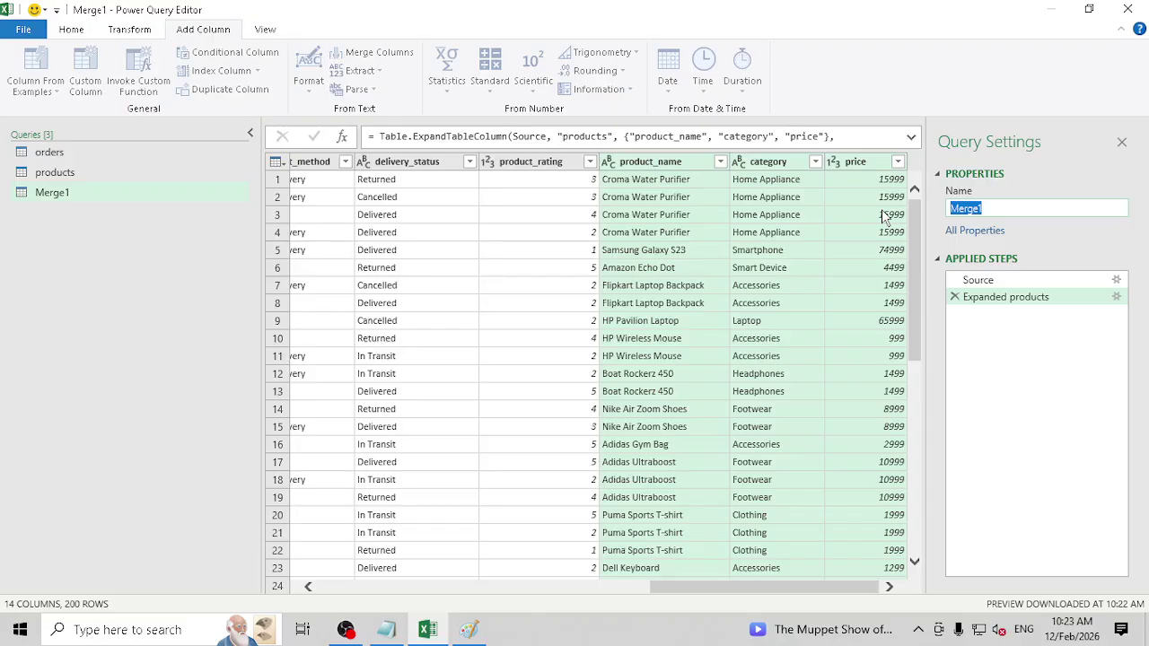
pyautogui.write('Orders_Products')
pyautogui.press('Return')
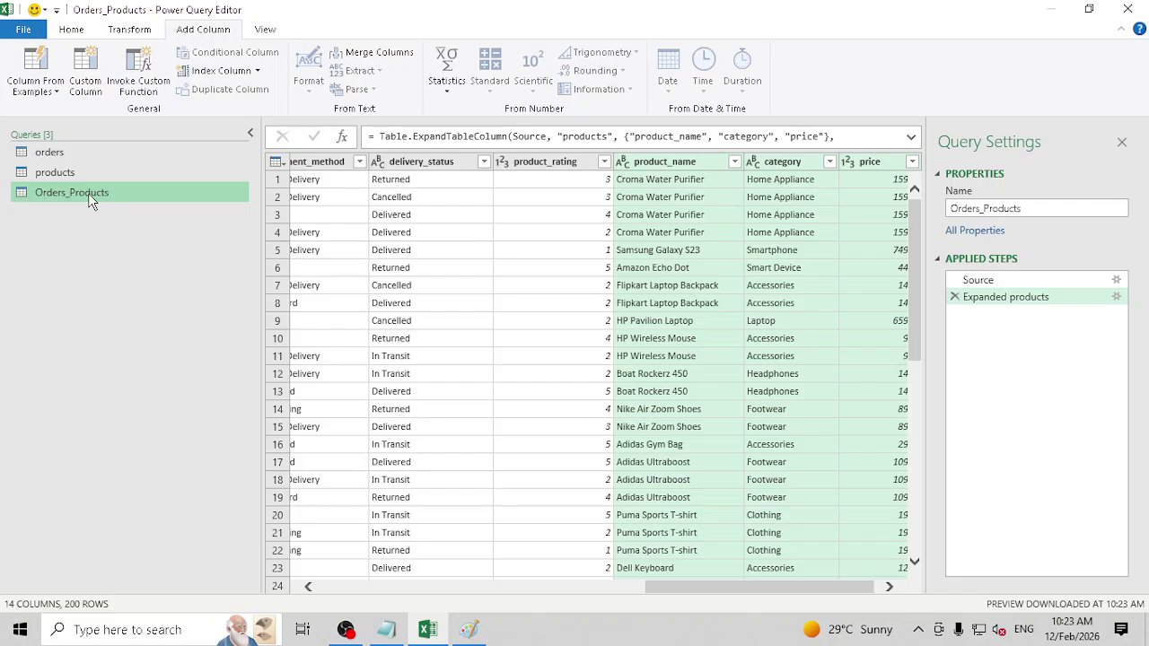
# Step: Import customers.csv from the ecom folder as a new query, keeping the comma delimiter
pyautogui.moveTo(709, 588); pyautogui.dragTo(359, 580)
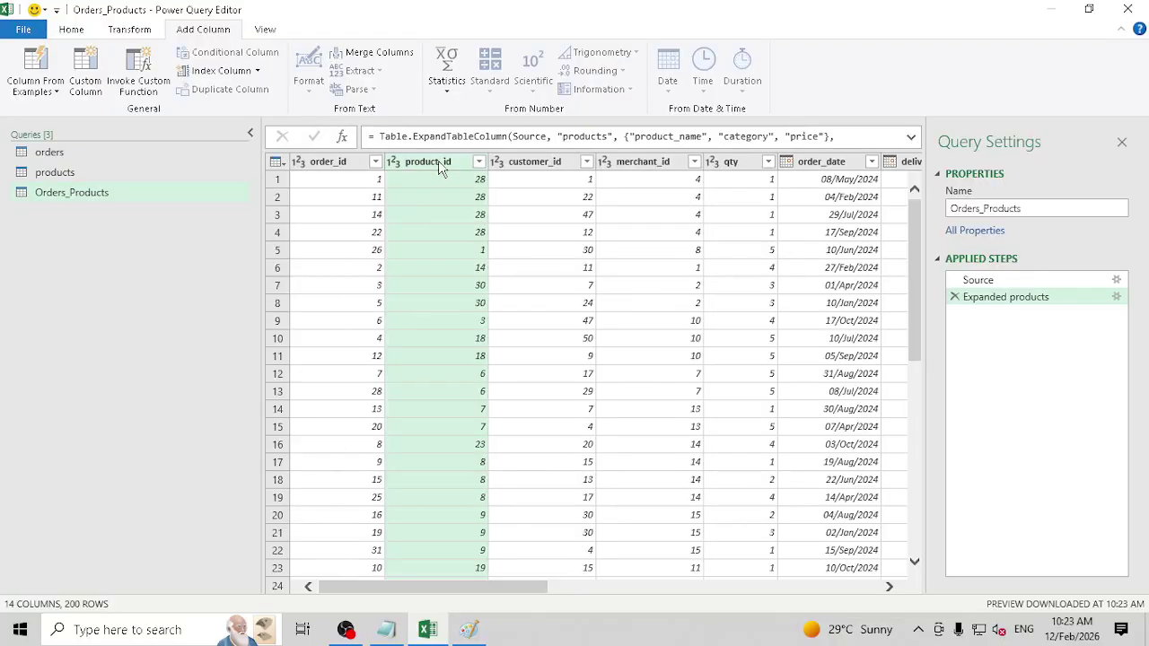
pyautogui.click(534, 164)
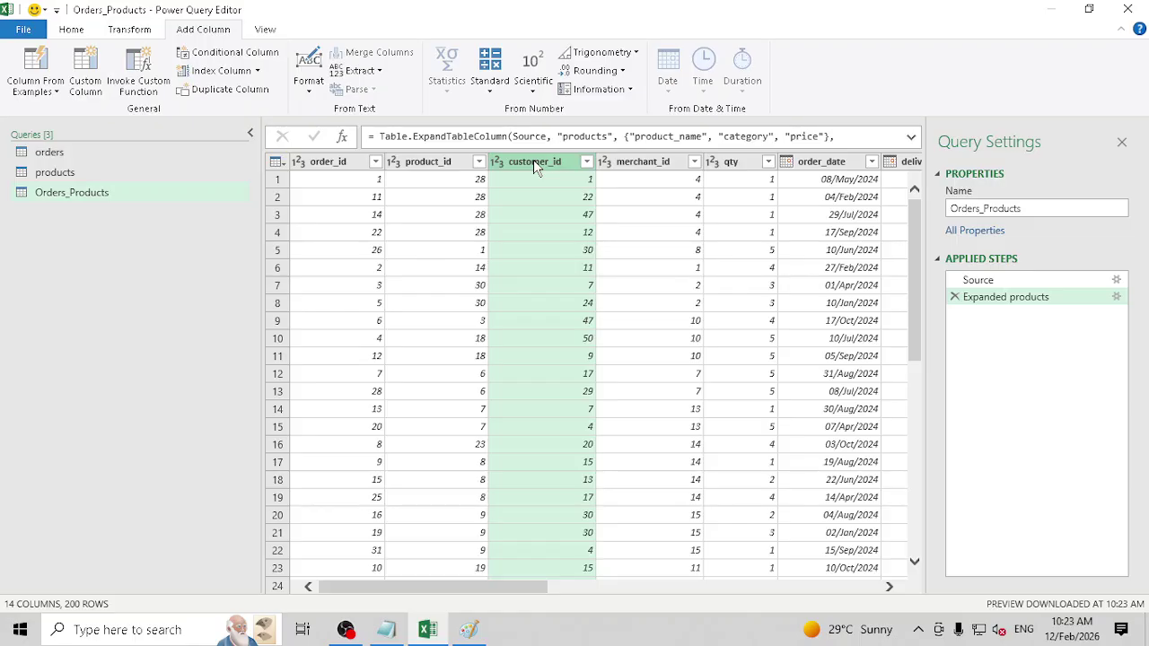
pyautogui.rightClick(47, 240)
pyautogui.moveTo(93, 270)
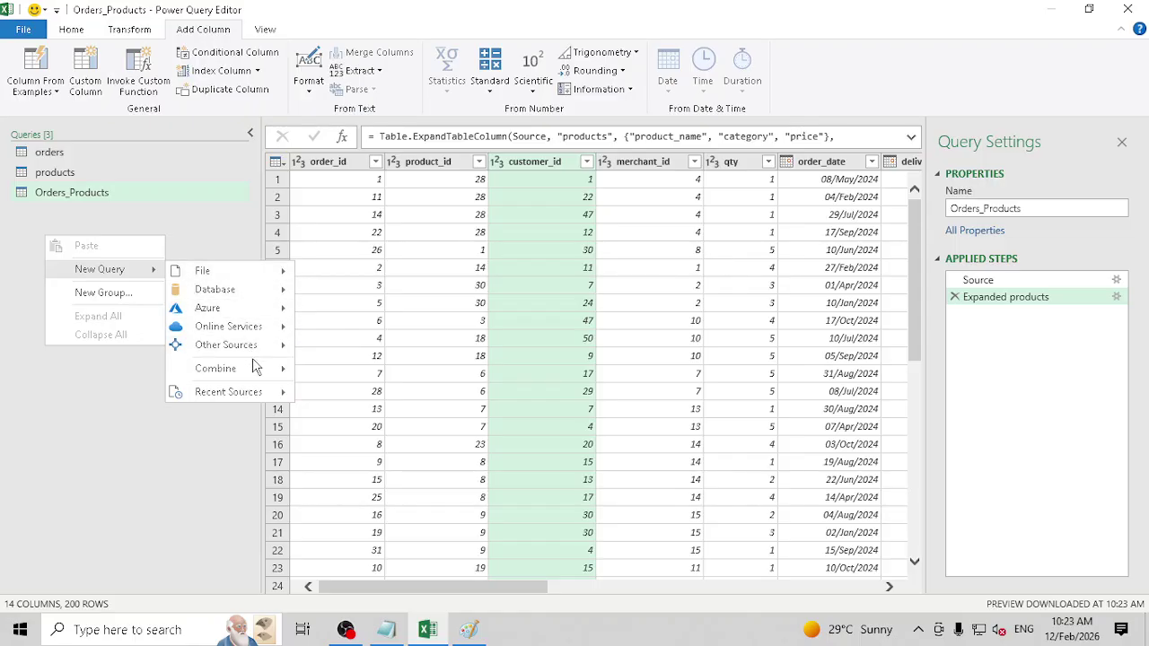
pyautogui.moveTo(256, 271)
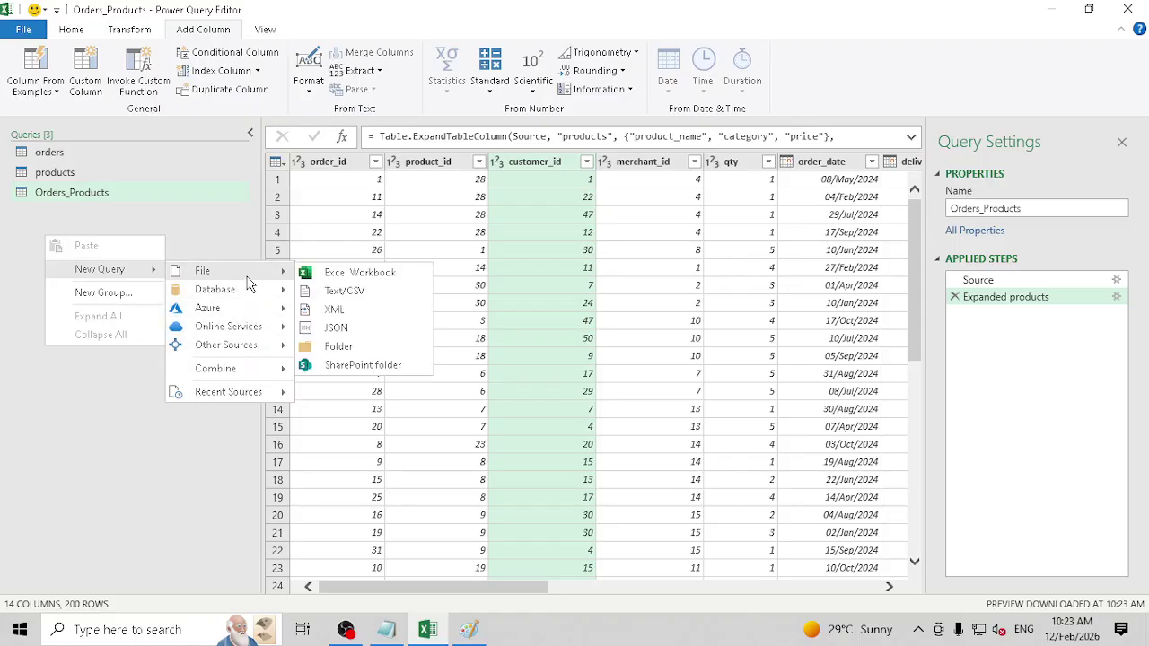
pyautogui.click(336, 293)
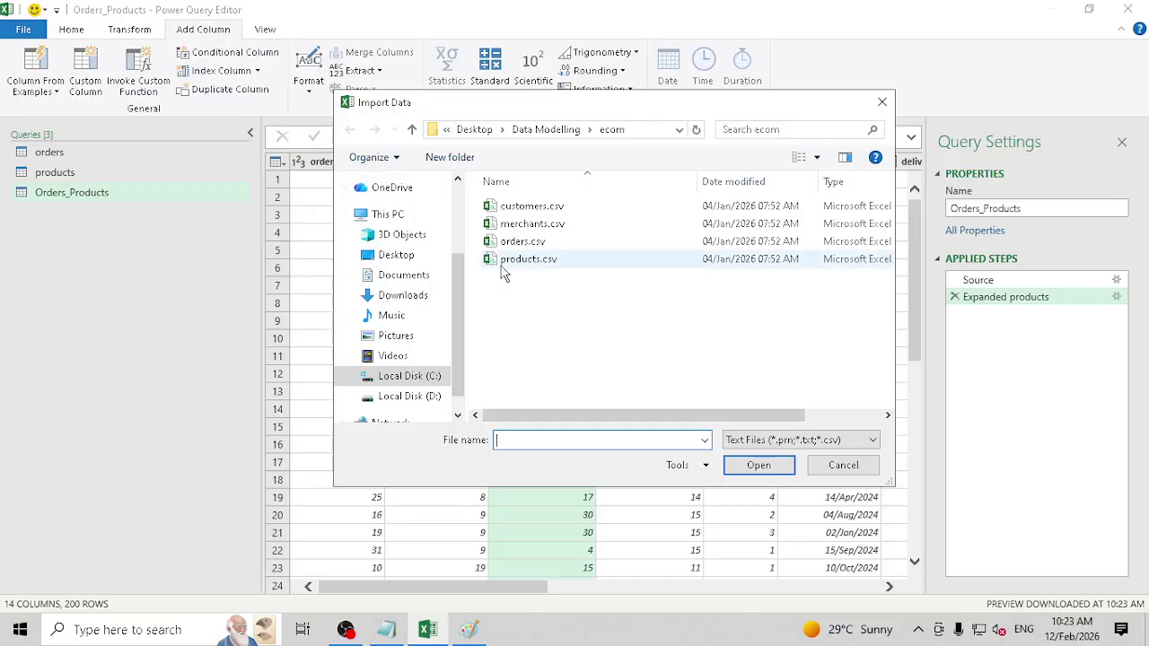
pyautogui.click(530, 207)
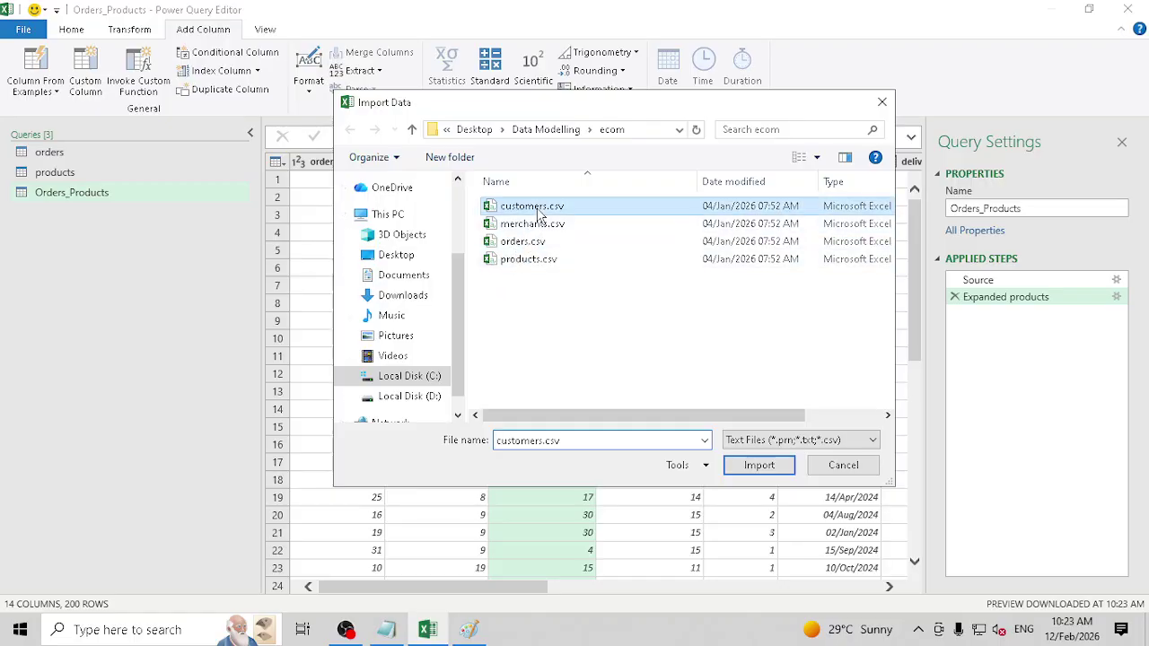
pyautogui.click(759, 465)
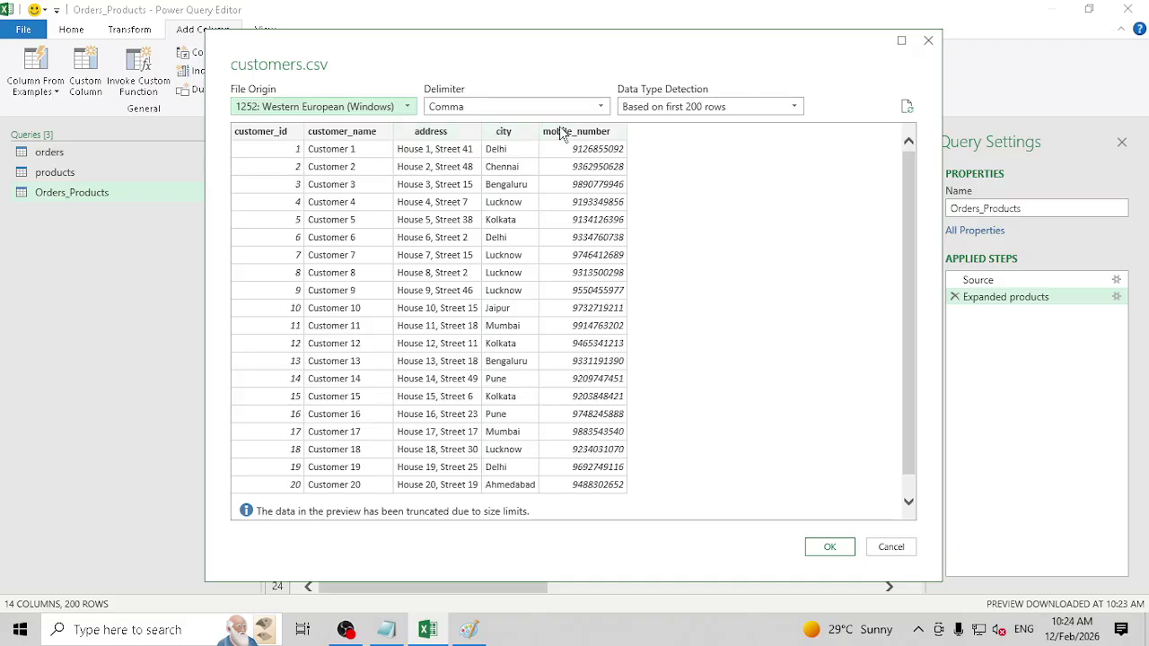
pyautogui.click(832, 547)
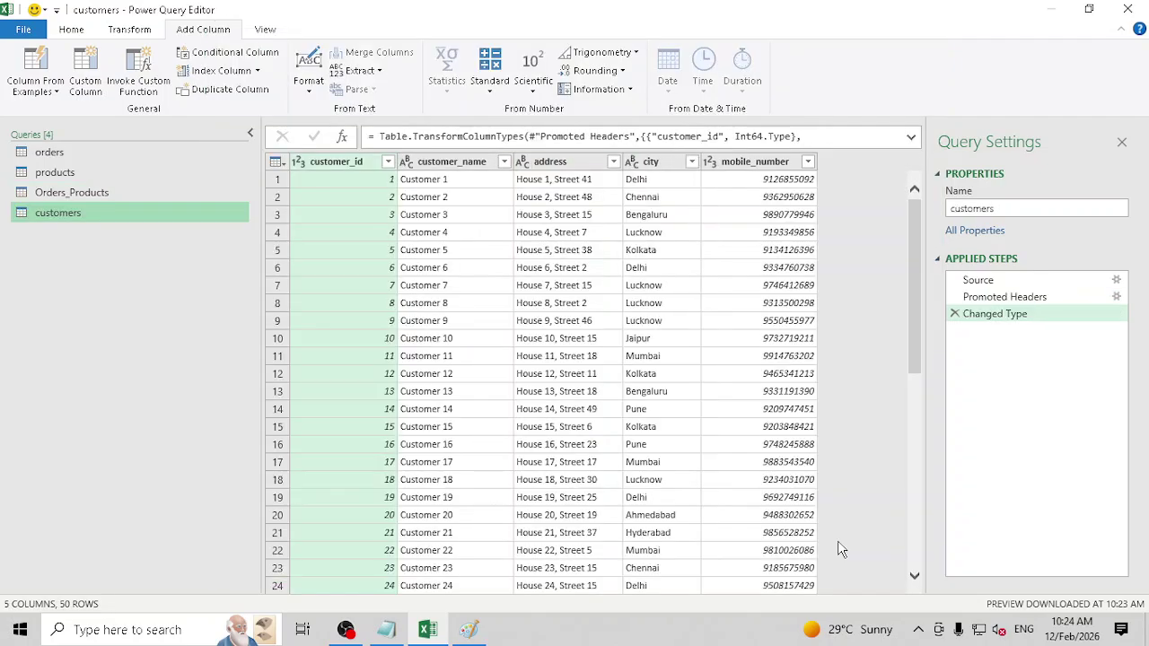
# Step: Start a merge as a new query with Orders_Products first and customers second, matching them on their customer_id columns
pyautogui.moveTo(911, 290); pyautogui.dragTo(894, 520)
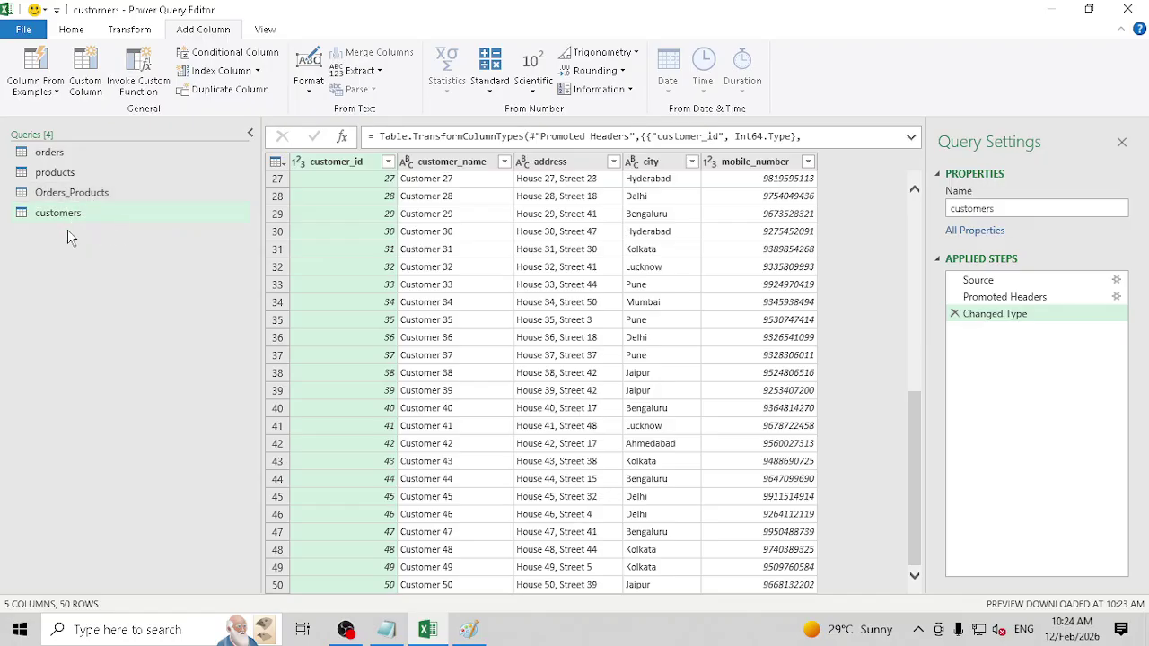
pyautogui.rightClick(57, 289)
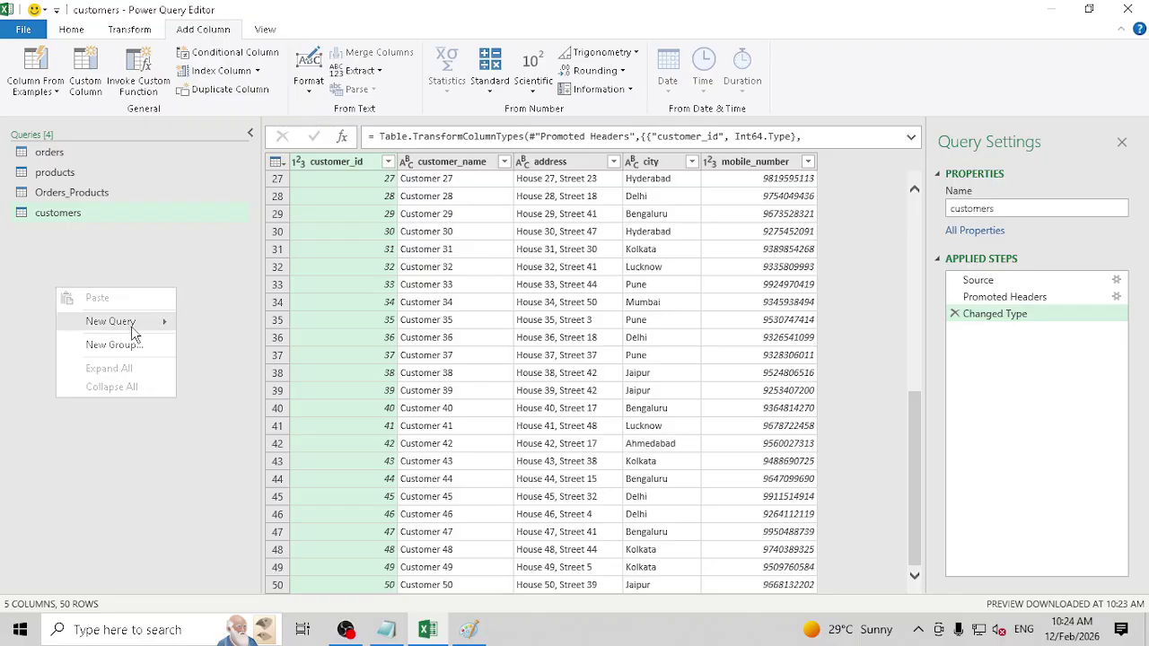
pyautogui.moveTo(131, 326)
pyautogui.moveTo(252, 425)
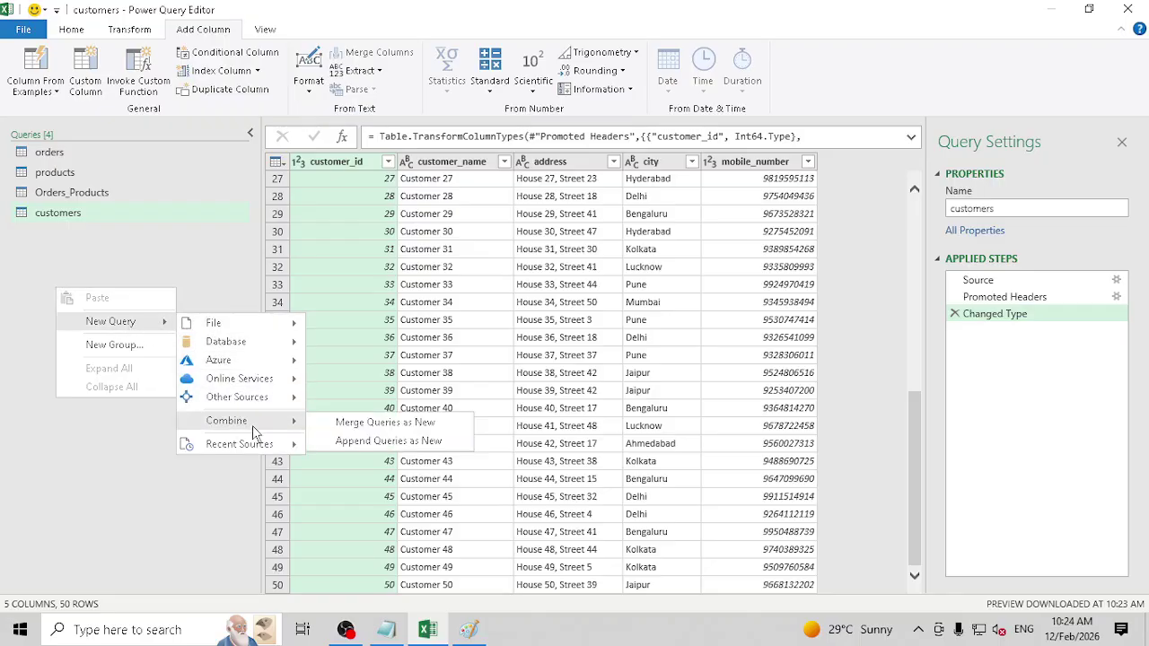
pyautogui.click(376, 429)
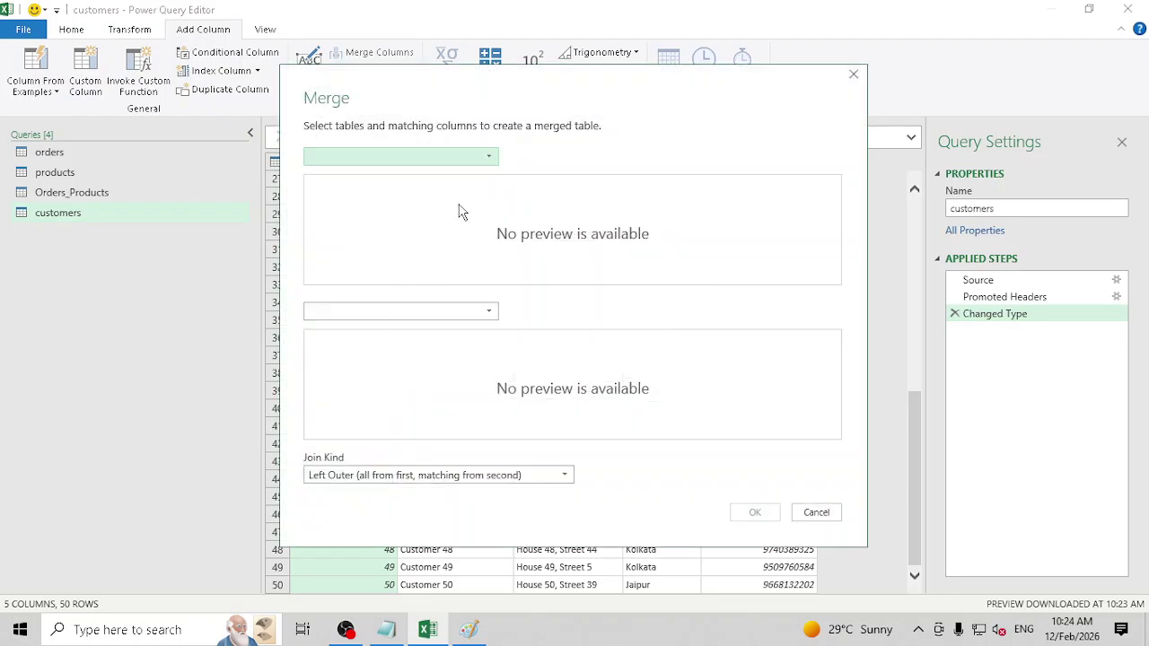
pyautogui.click(493, 157)
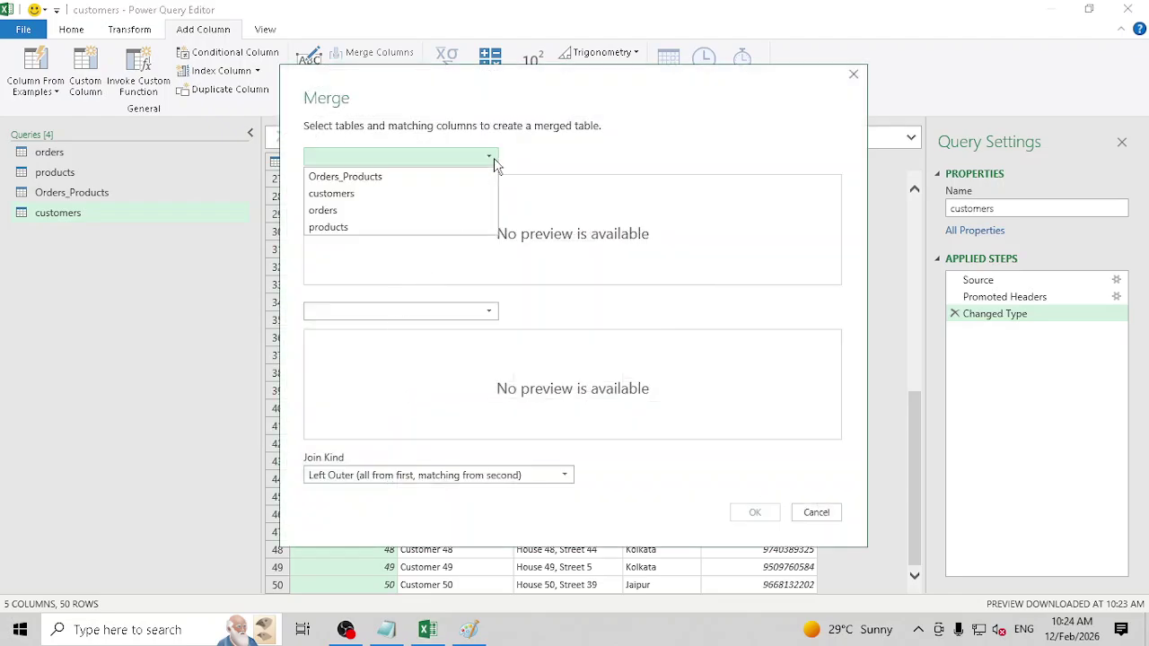
pyautogui.click(392, 178)
pyautogui.click(463, 315)
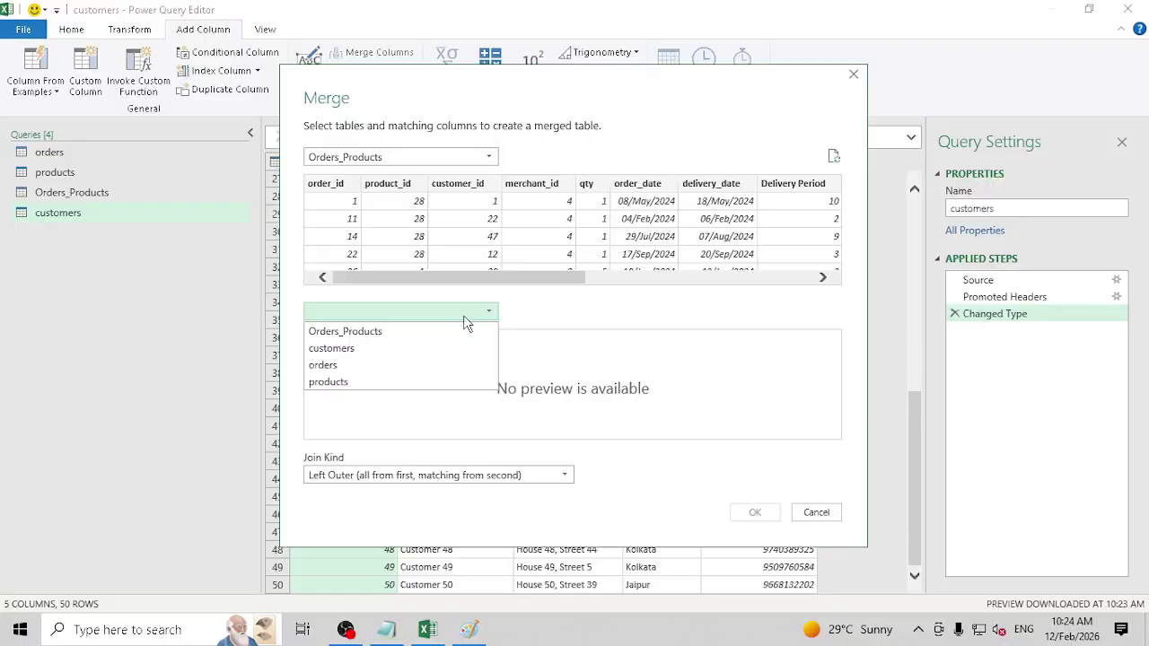
pyautogui.click(369, 349)
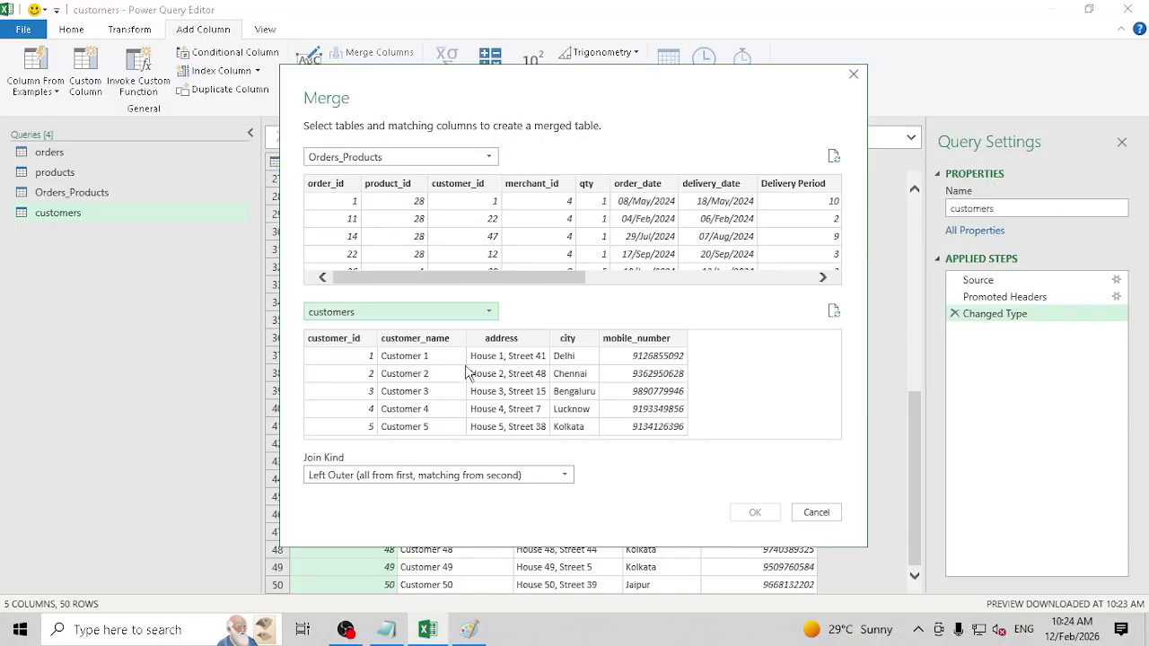
pyautogui.click(477, 185)
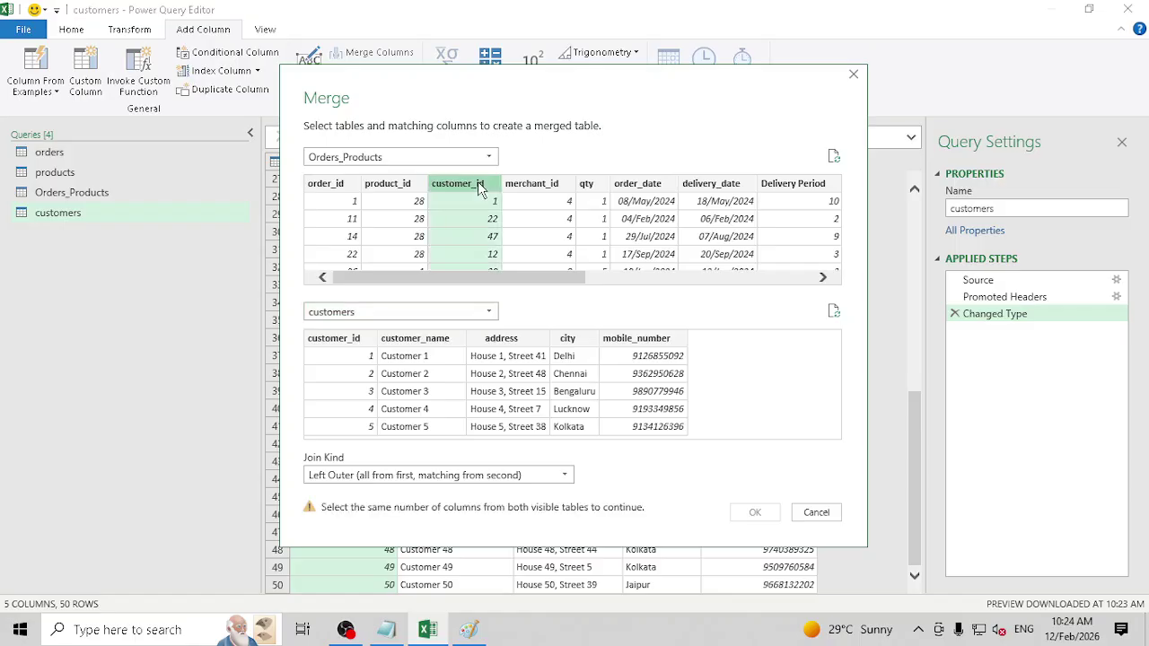
pyautogui.click(350, 340)
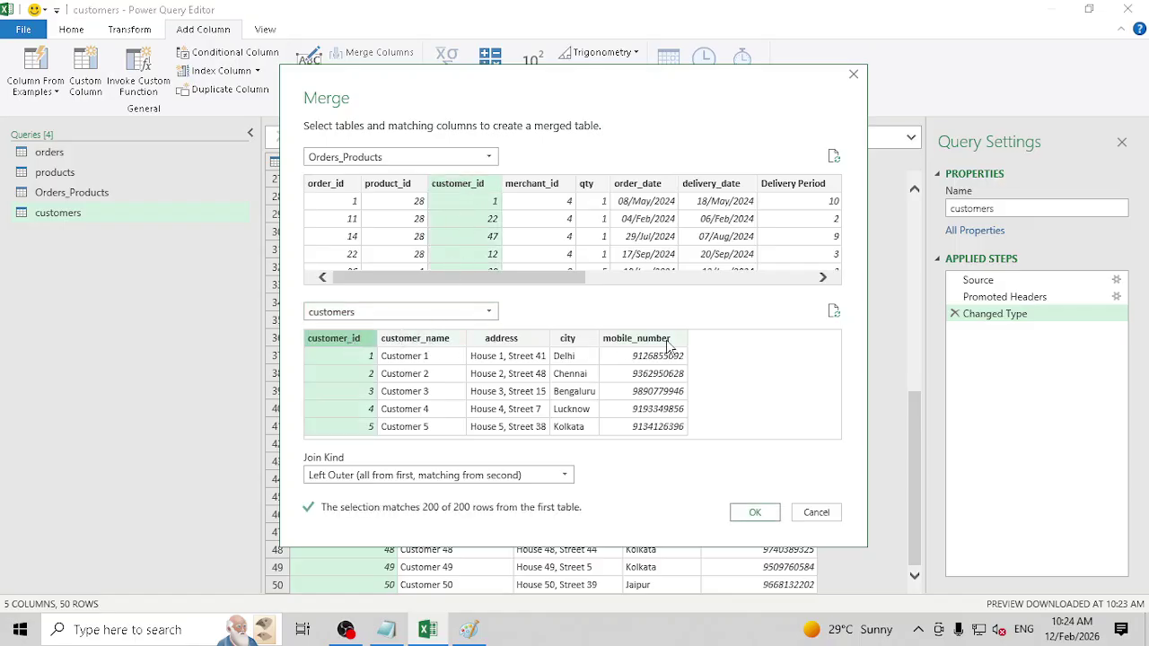
# Step: Set the join kind to Inner (only matching rows) and create the merged query of Orders_Products and customers
pyautogui.click(565, 475)
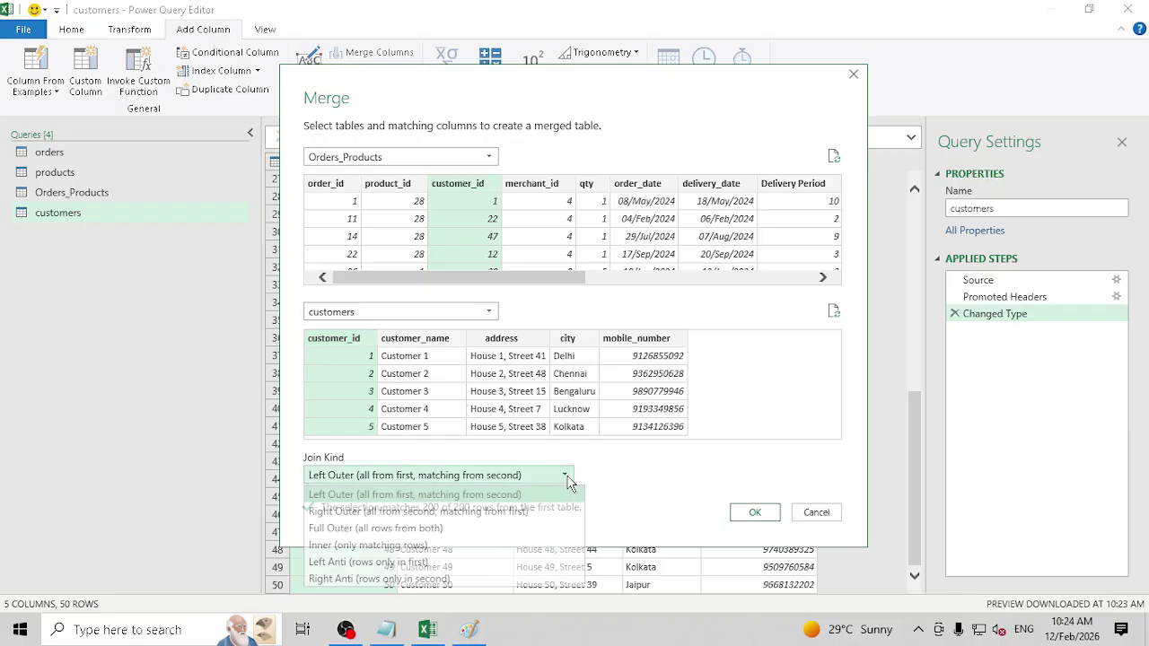
pyautogui.click(440, 545)
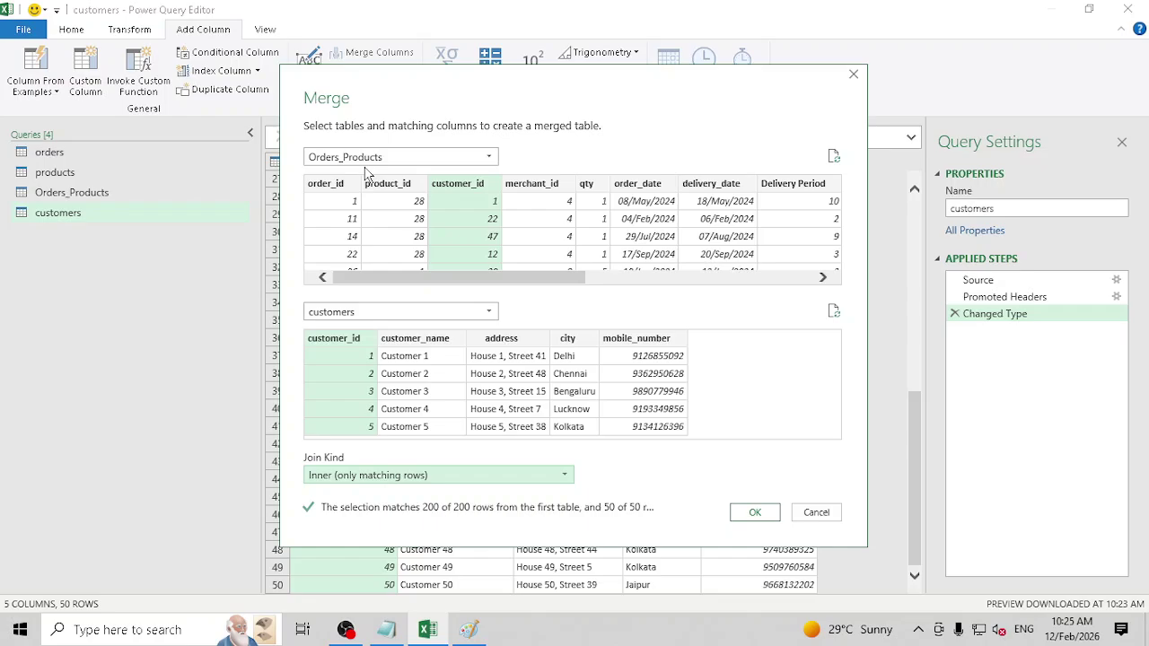
pyautogui.click(755, 512)
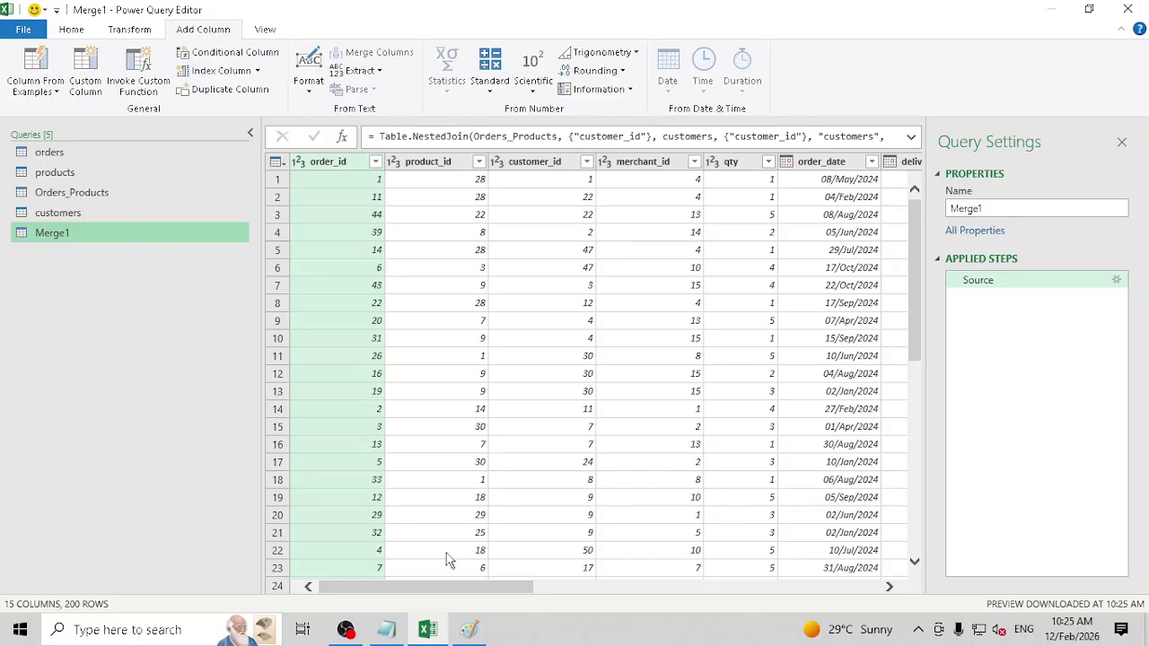
pyautogui.moveTo(488, 588); pyautogui.dragTo(856, 597)
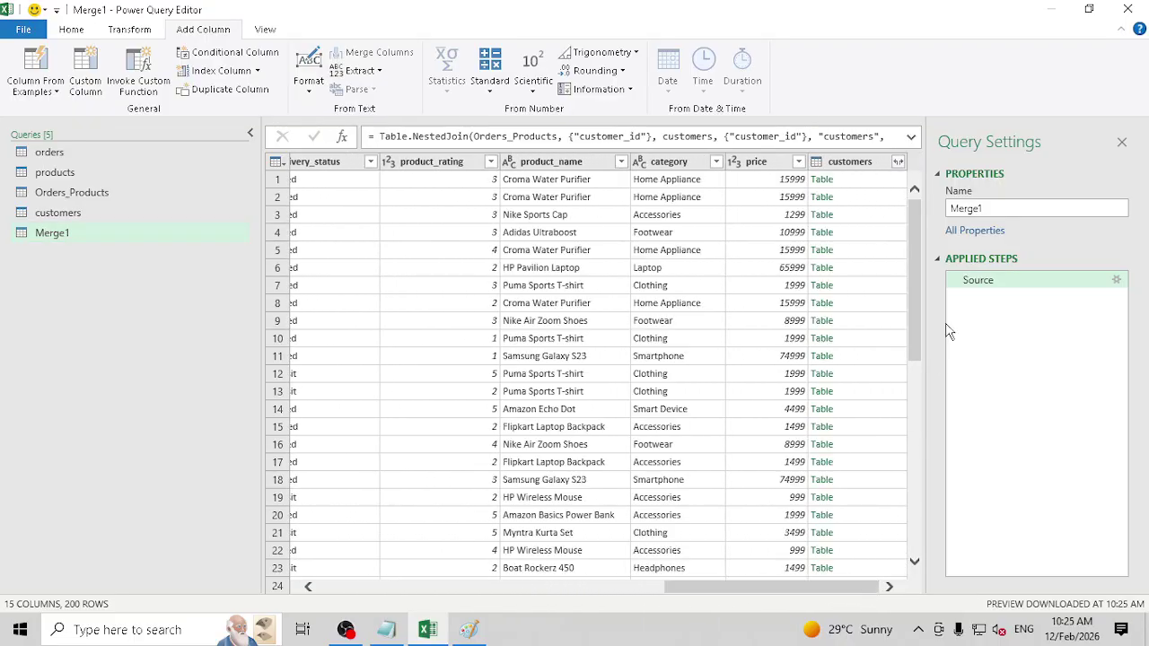
# Step: Expand the customers column of the merged query to only the city field, without the original column name as prefix
pyautogui.click(898, 163)
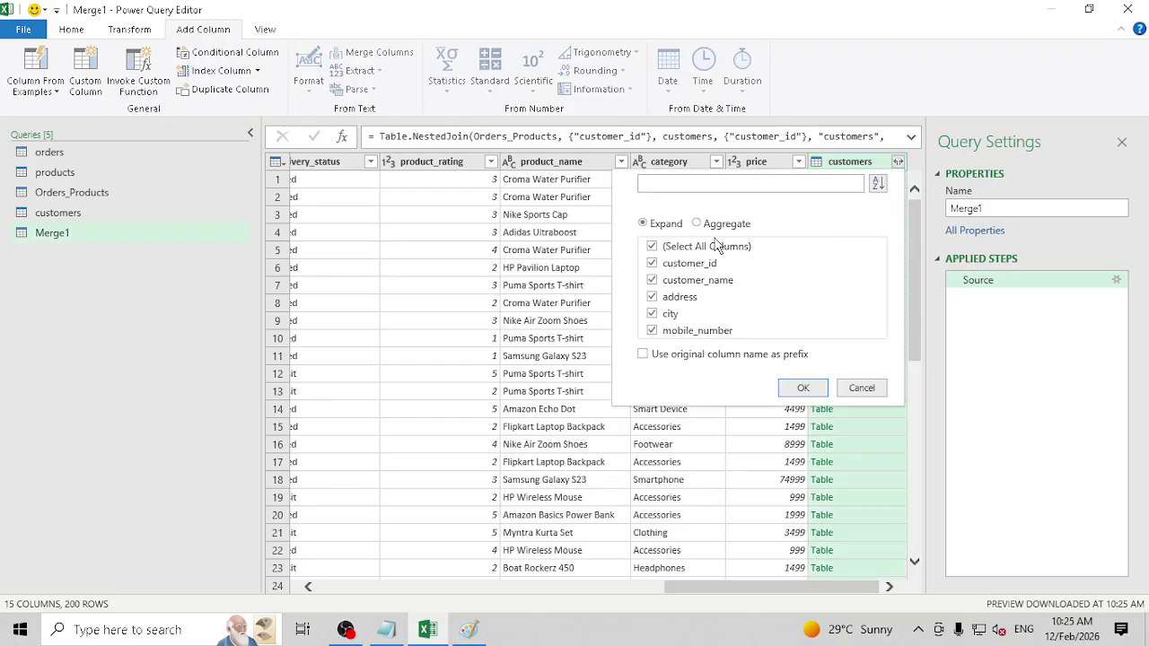
pyautogui.click(653, 247)
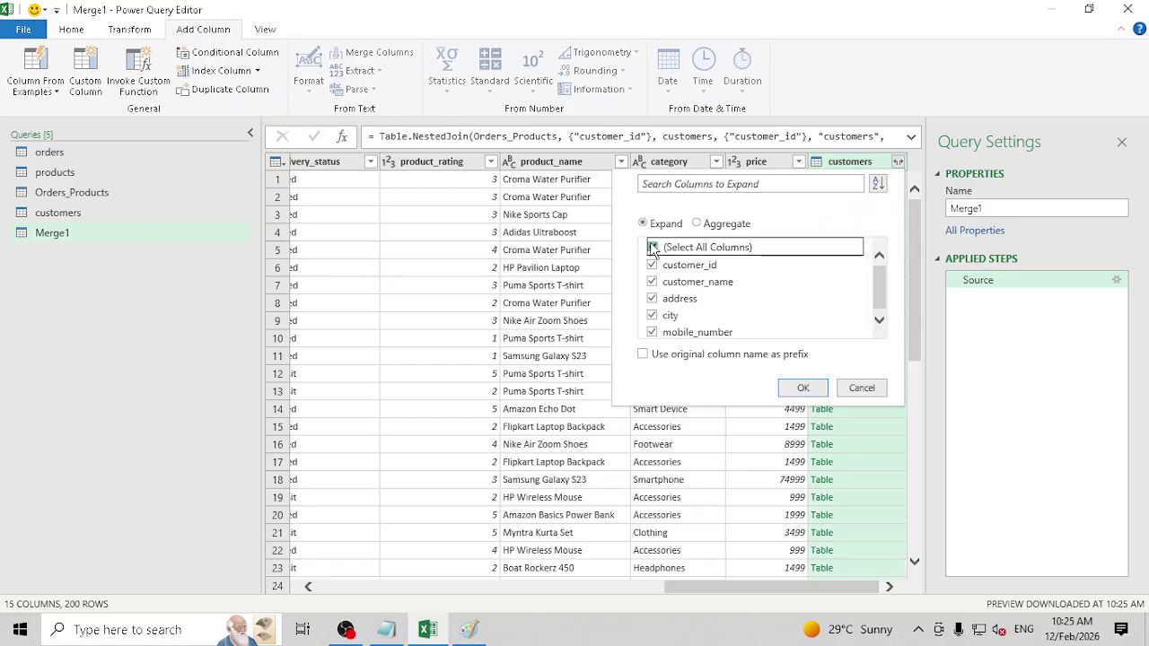
pyautogui.click(653, 315)
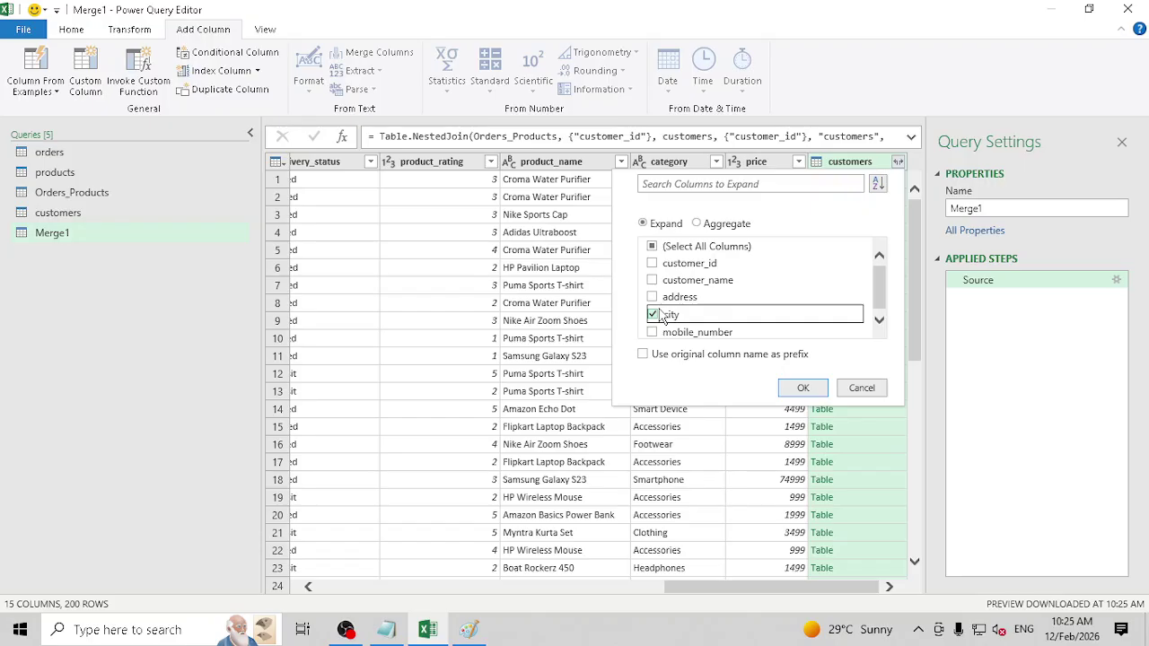
pyautogui.click(643, 356)
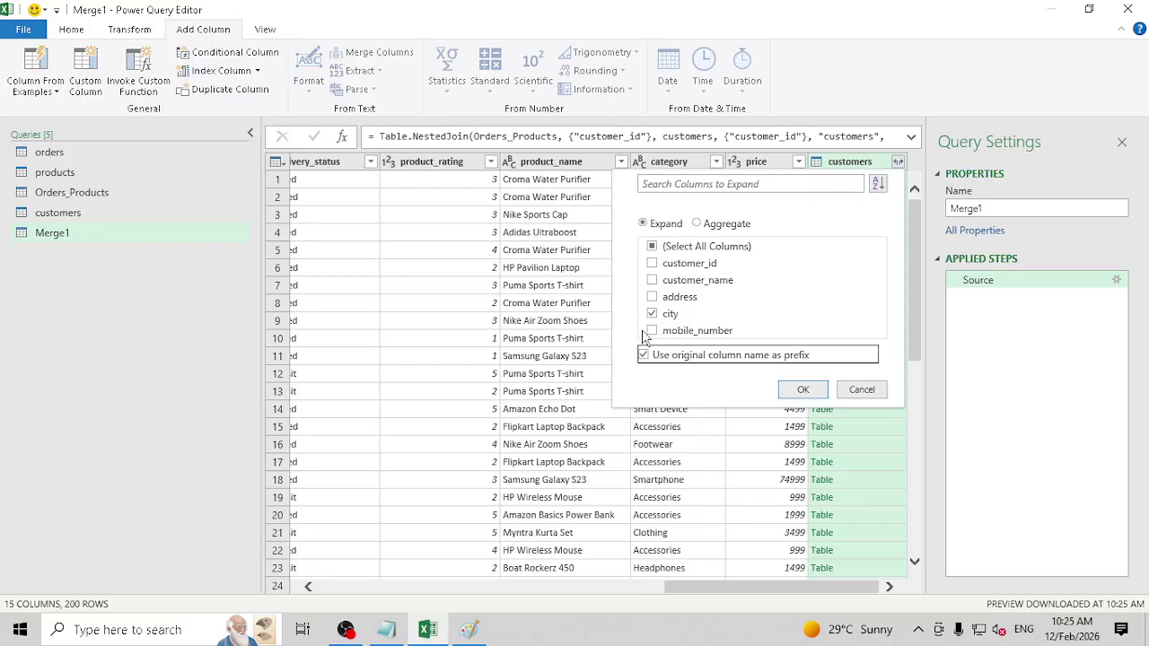
pyautogui.click(643, 352)
pyautogui.click(643, 355)
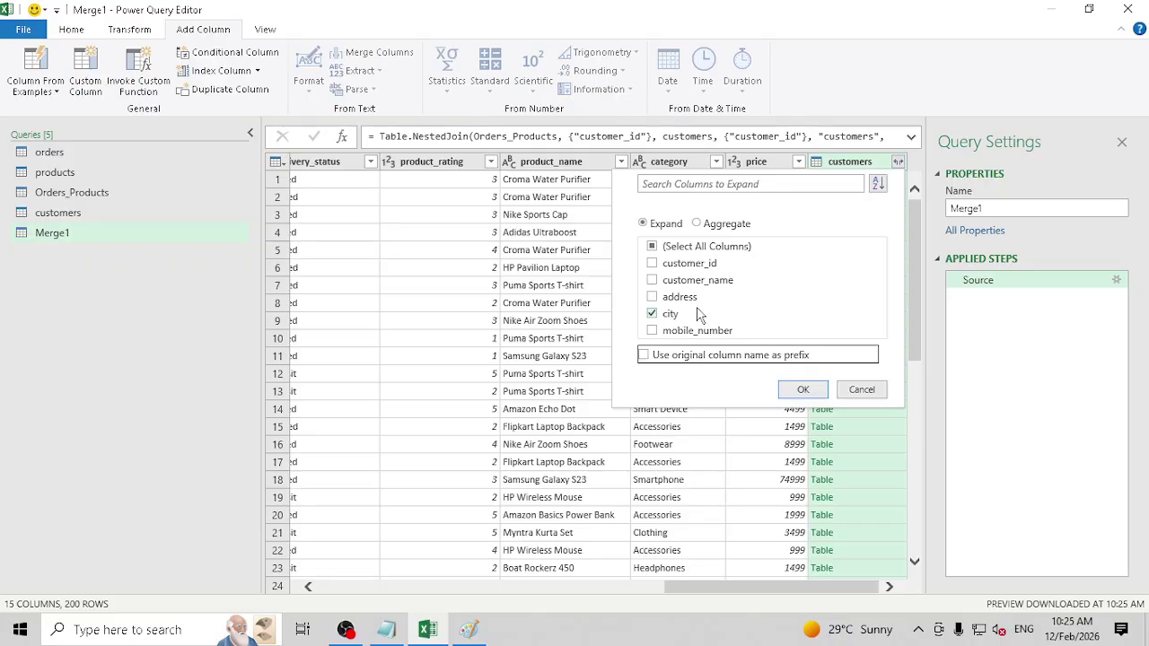
pyautogui.click(804, 391)
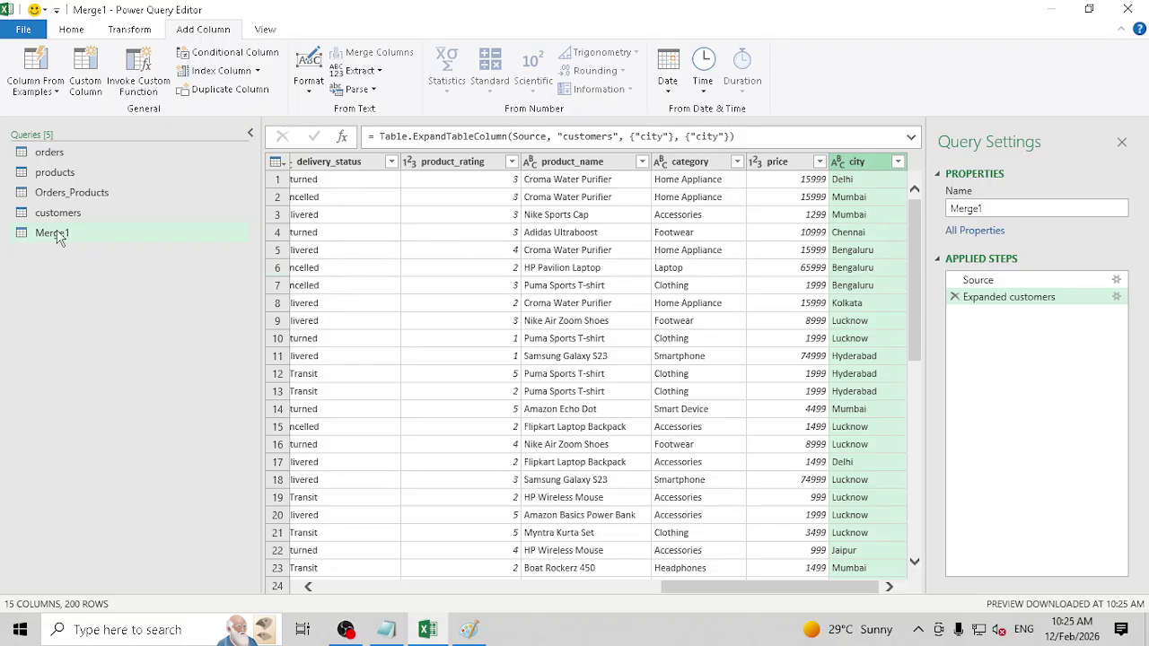
# Step: Rename the merged query as Orders_Products_Customers
pyautogui.doubleClick(1009, 209)
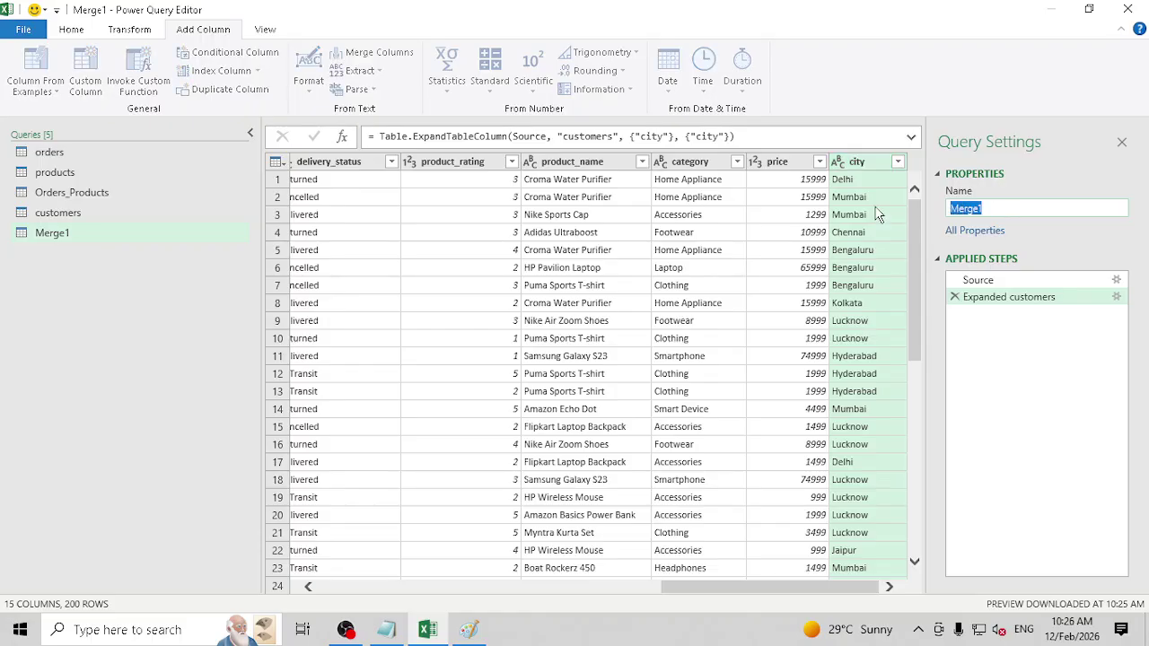
pyautogui.write('Orders_Products_Customers')
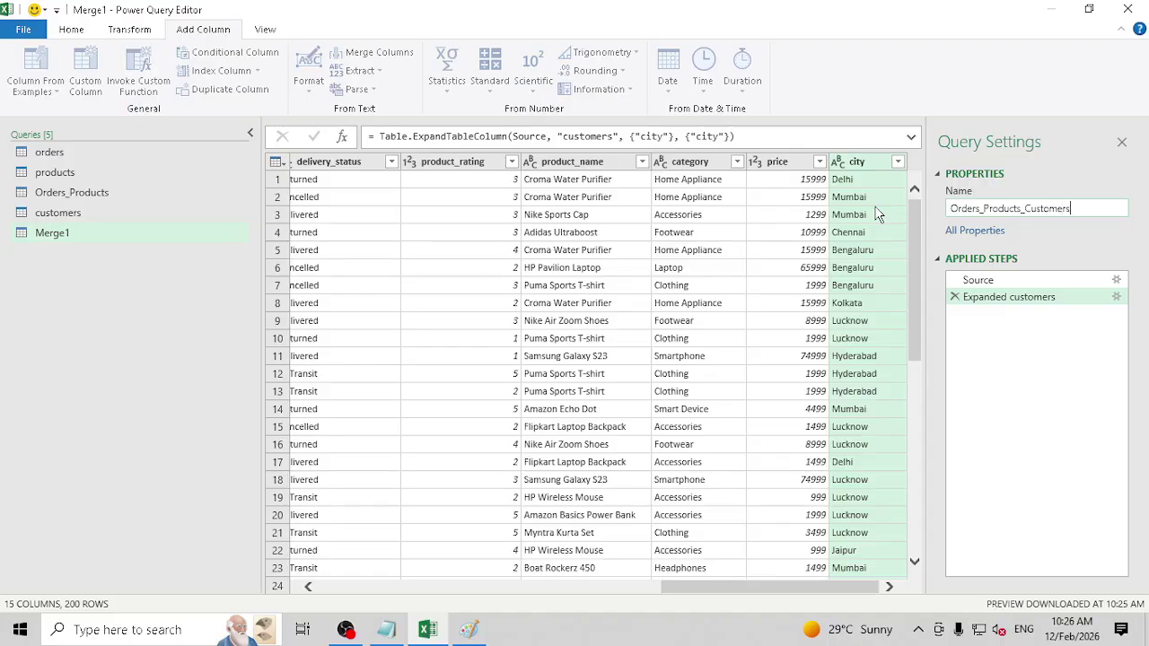
pyautogui.press('Return')
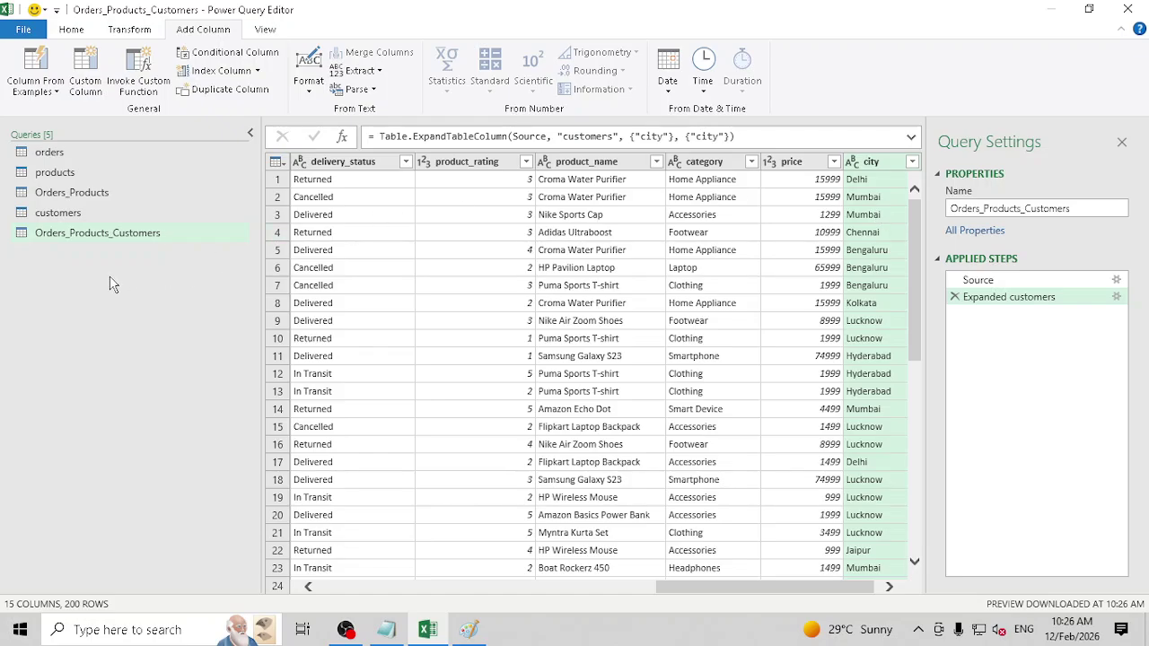
# Step: Import merchants.csv from the ecom folder as a new query, keeping the comma delimiter
pyautogui.rightClick(57, 273)
pyautogui.moveTo(130, 313)
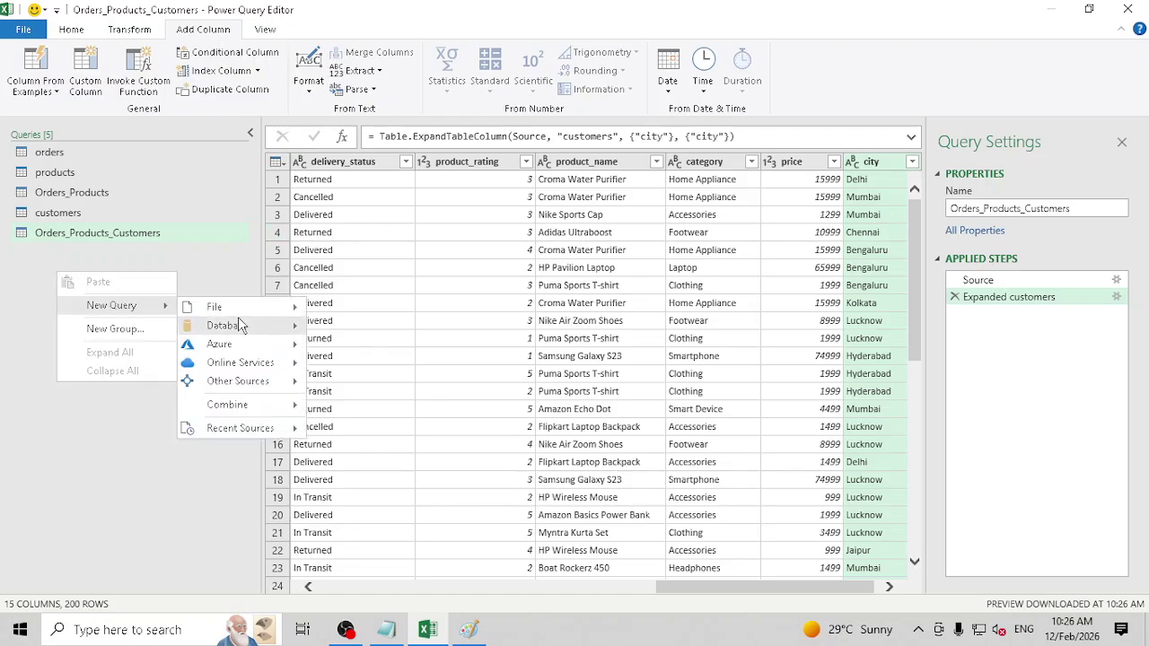
pyautogui.moveTo(289, 319)
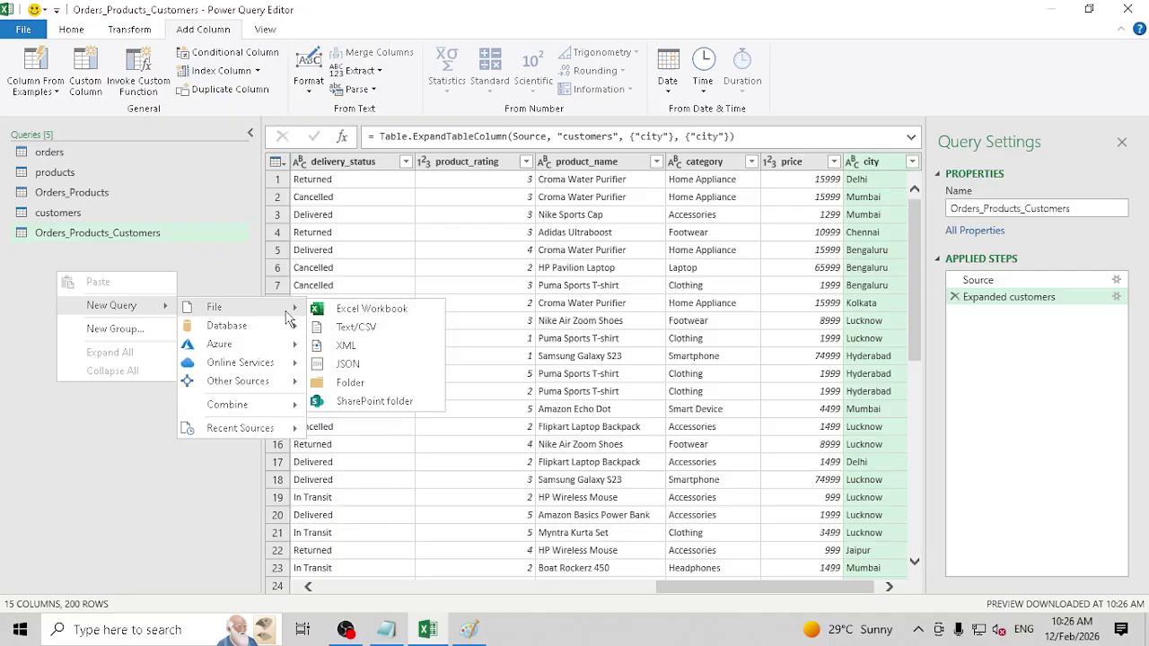
pyautogui.click(385, 329)
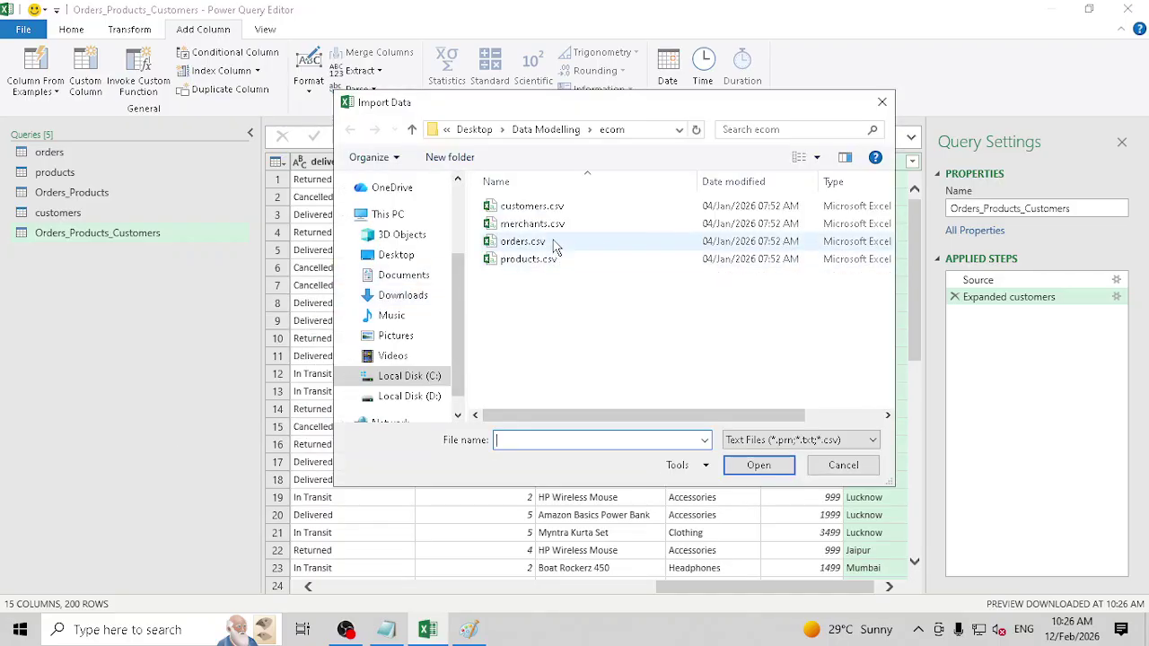
pyautogui.click(526, 224)
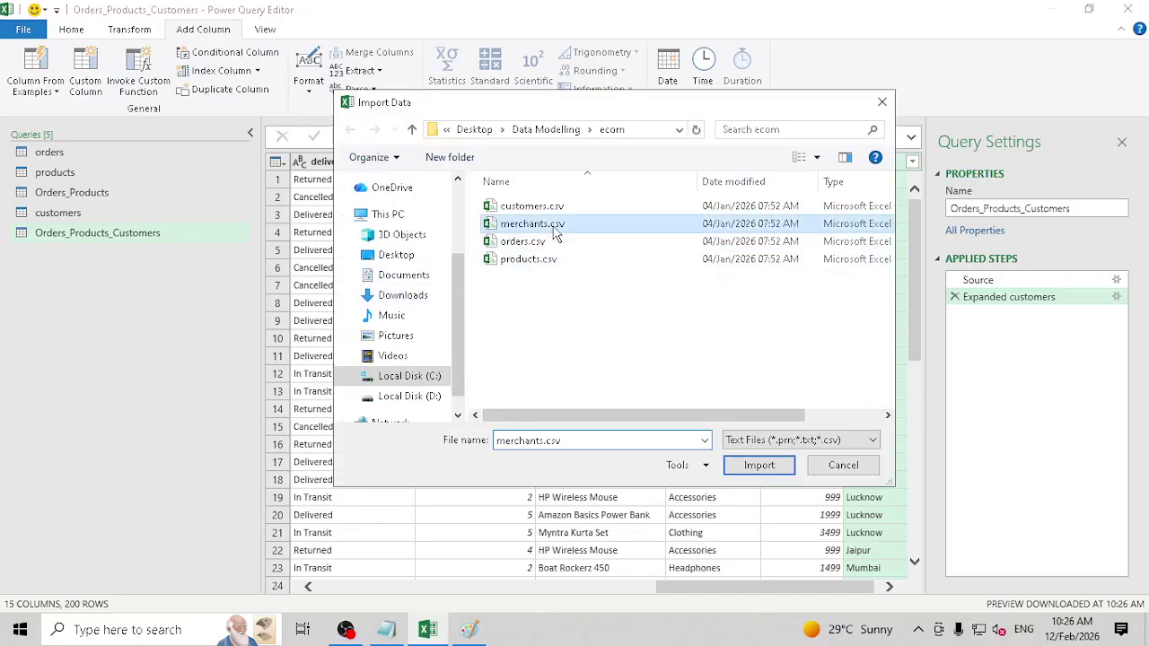
pyautogui.click(758, 465)
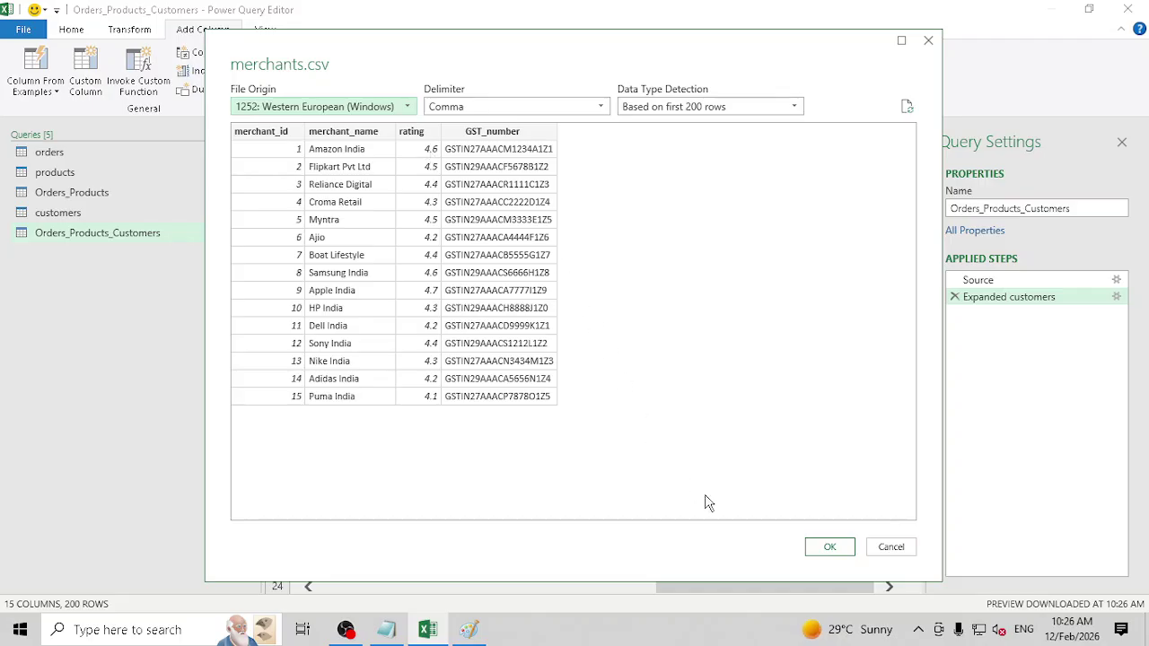
pyautogui.click(844, 550)
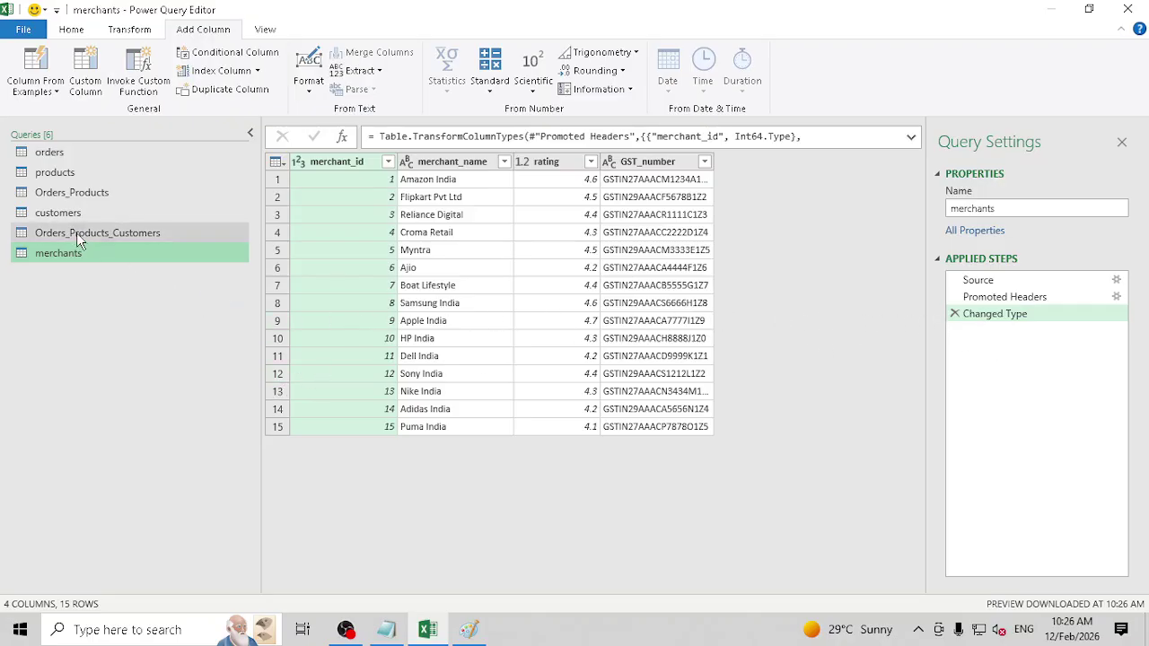
# Step: Start a merge as a new query with Orders_Products_Customers first and merchants second, matching them on their merchant_id columns
pyautogui.rightClick(60, 281)
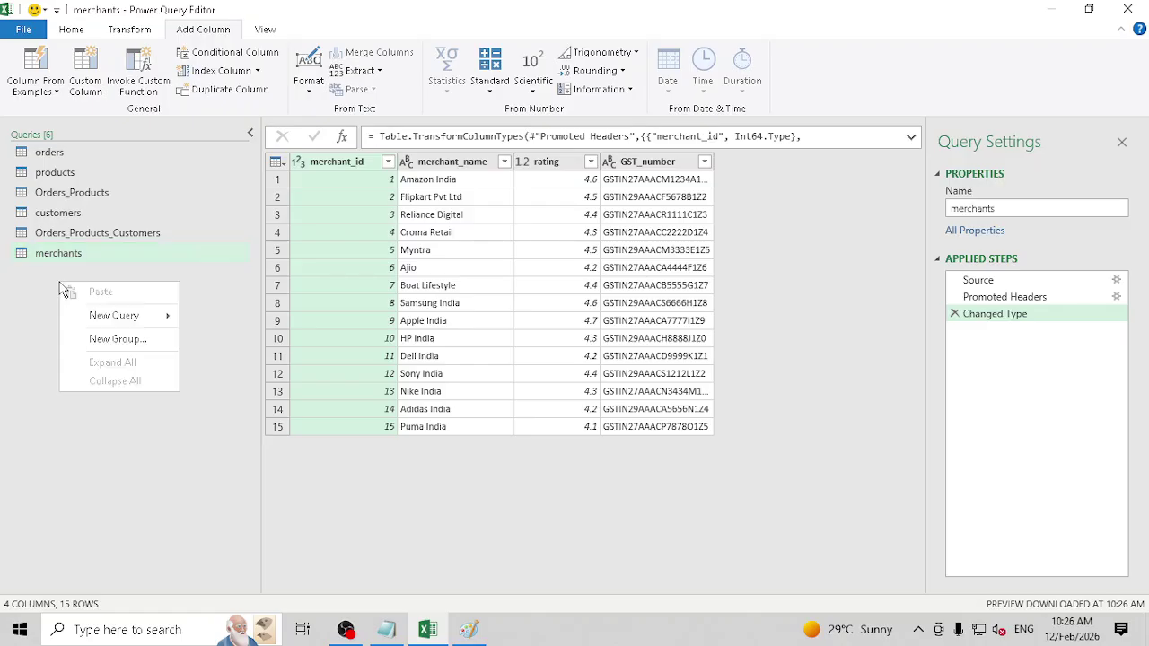
pyautogui.moveTo(132, 315)
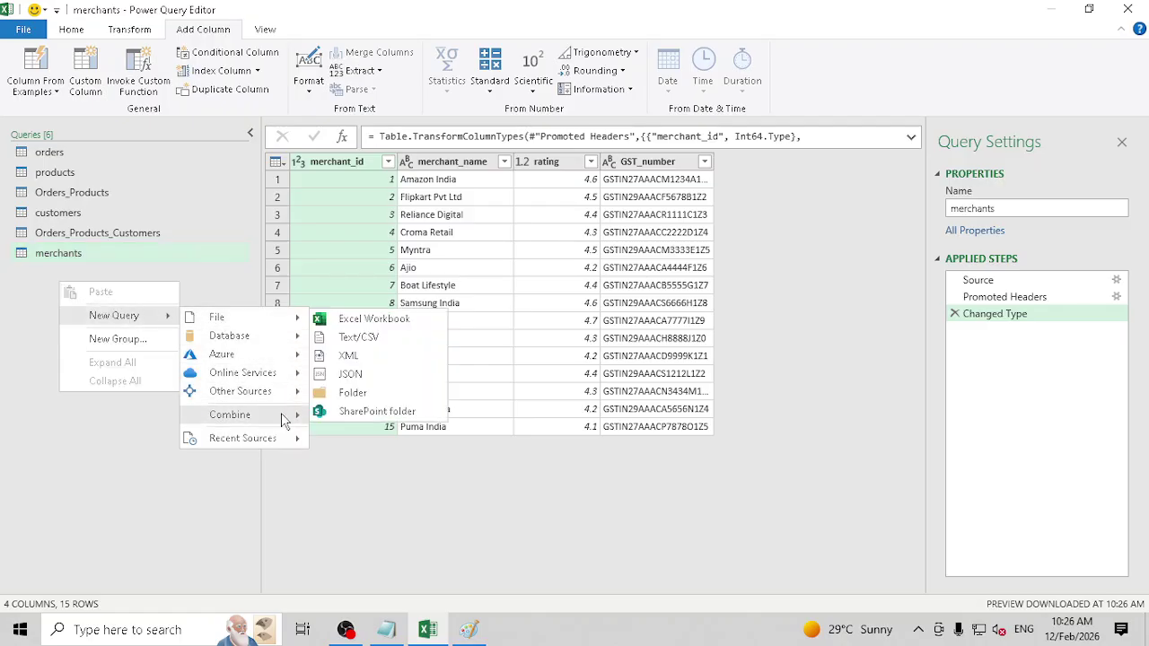
pyautogui.moveTo(242, 415)
pyautogui.click(371, 417)
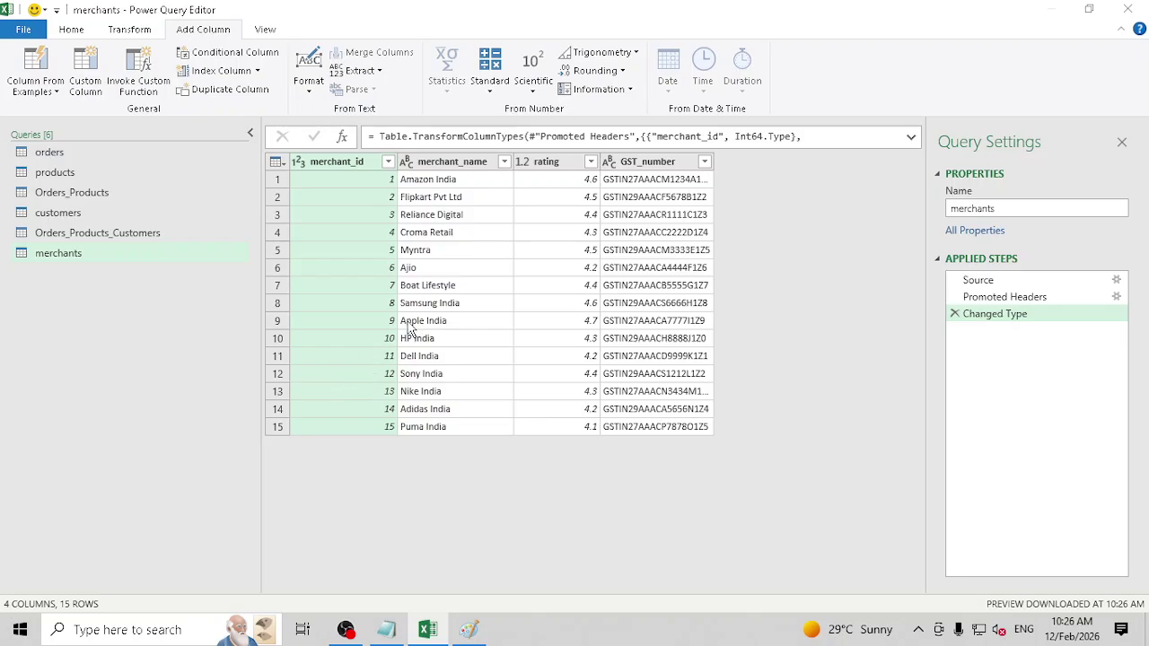
pyautogui.click(470, 160)
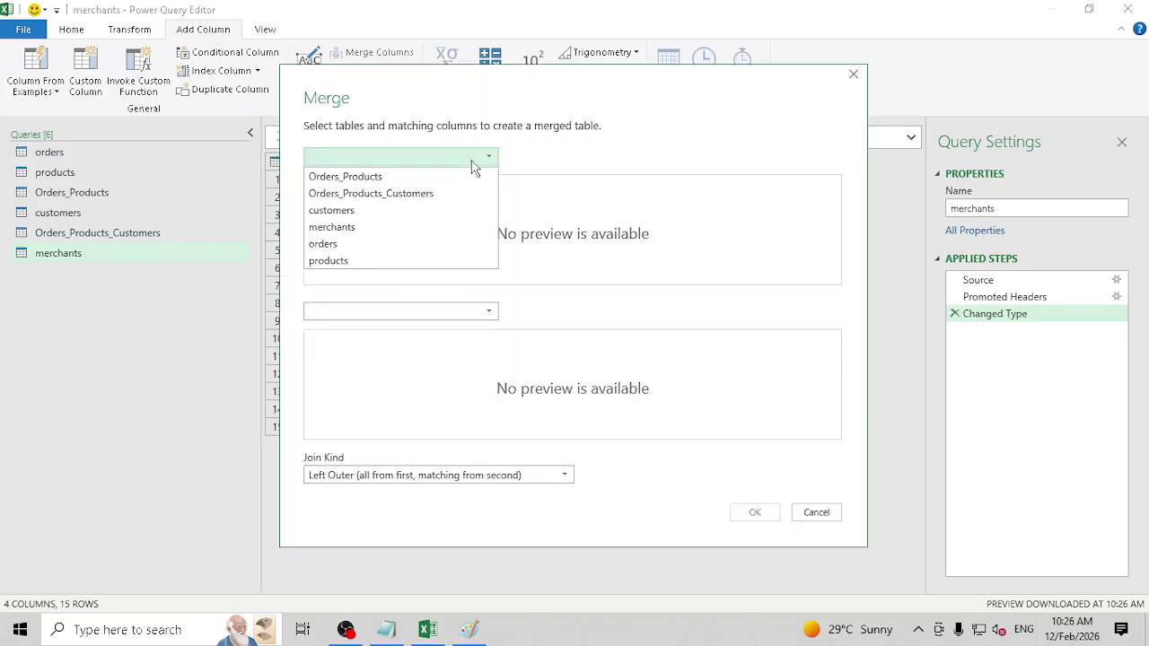
pyautogui.click(426, 194)
pyautogui.click(488, 313)
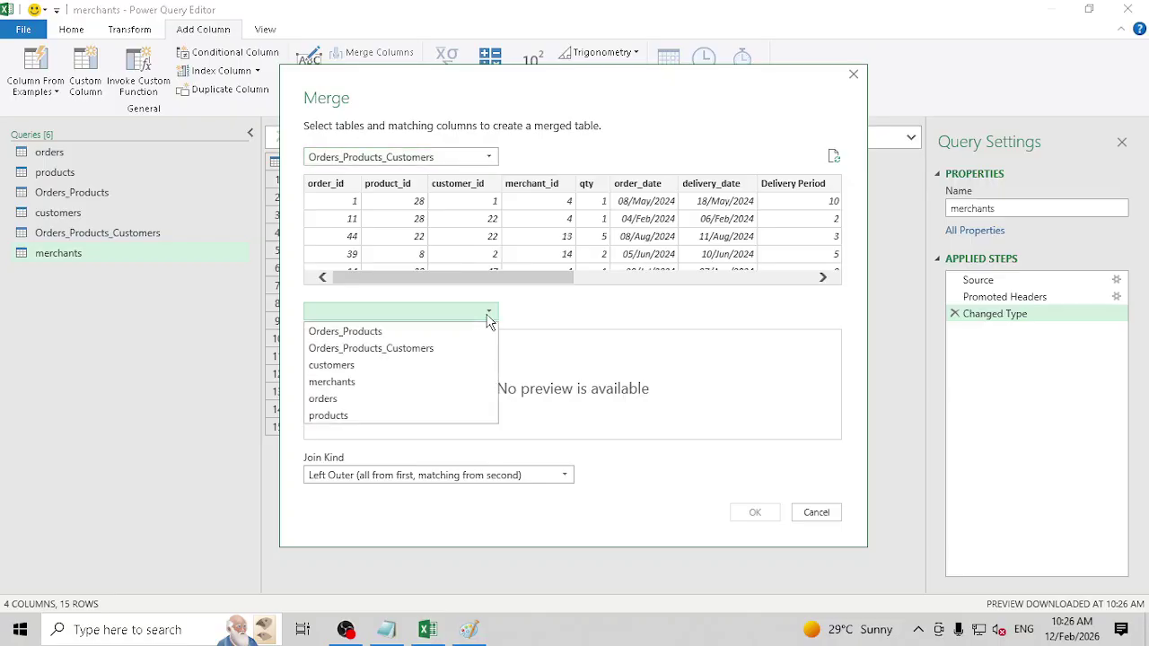
pyautogui.click(387, 381)
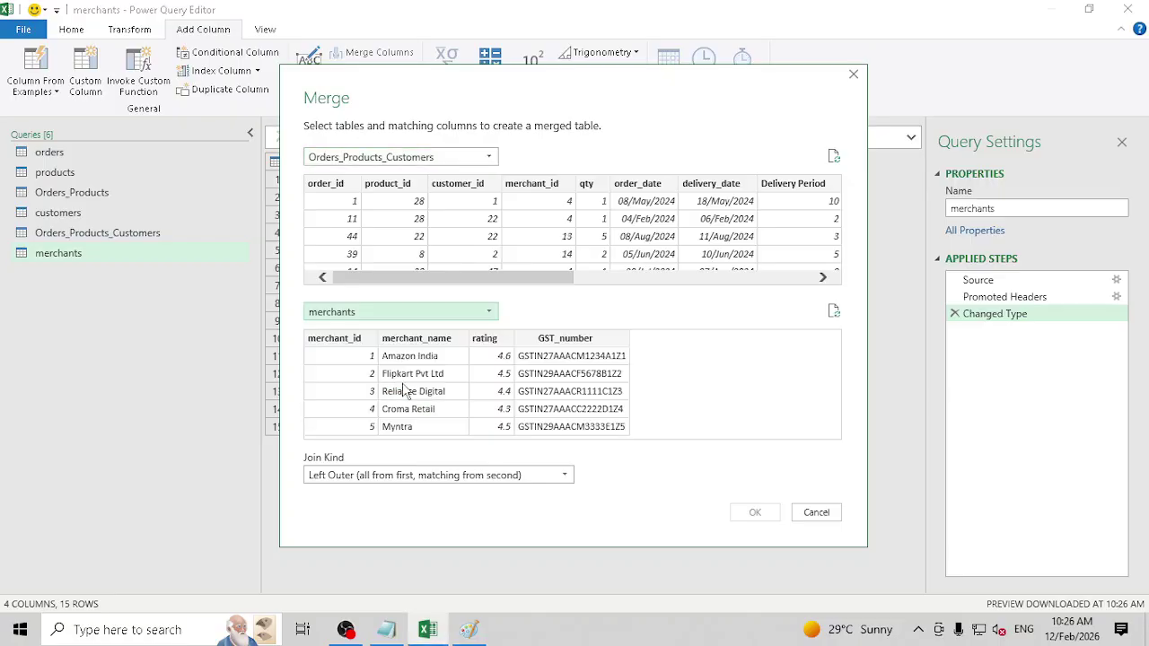
pyautogui.click(544, 185)
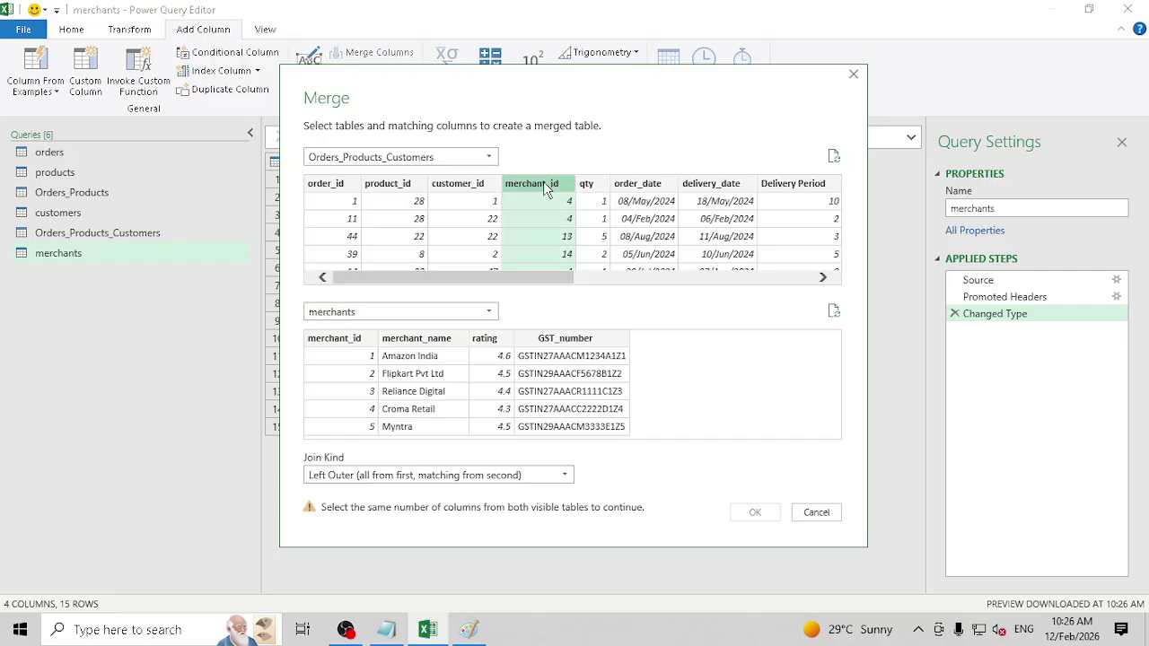
pyautogui.click(349, 340)
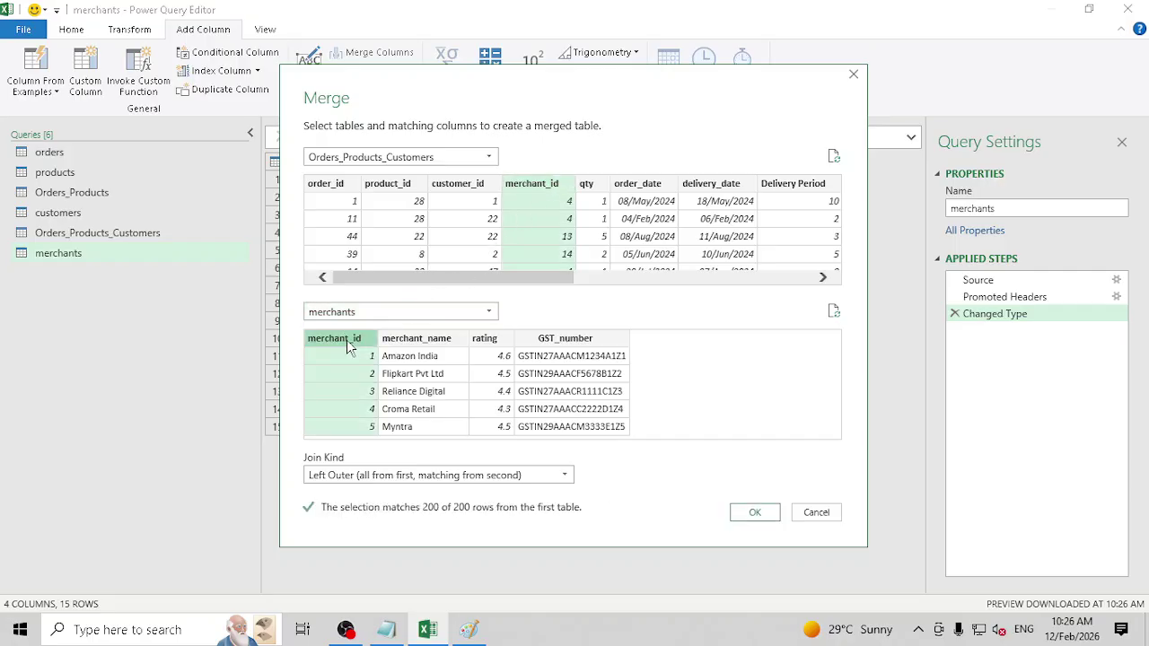
# Step: Set the join kind to Inner (only matching rows) and create the merged query of Orders_Products_Customers and merchants
pyautogui.click(546, 476)
pyautogui.click(539, 545)
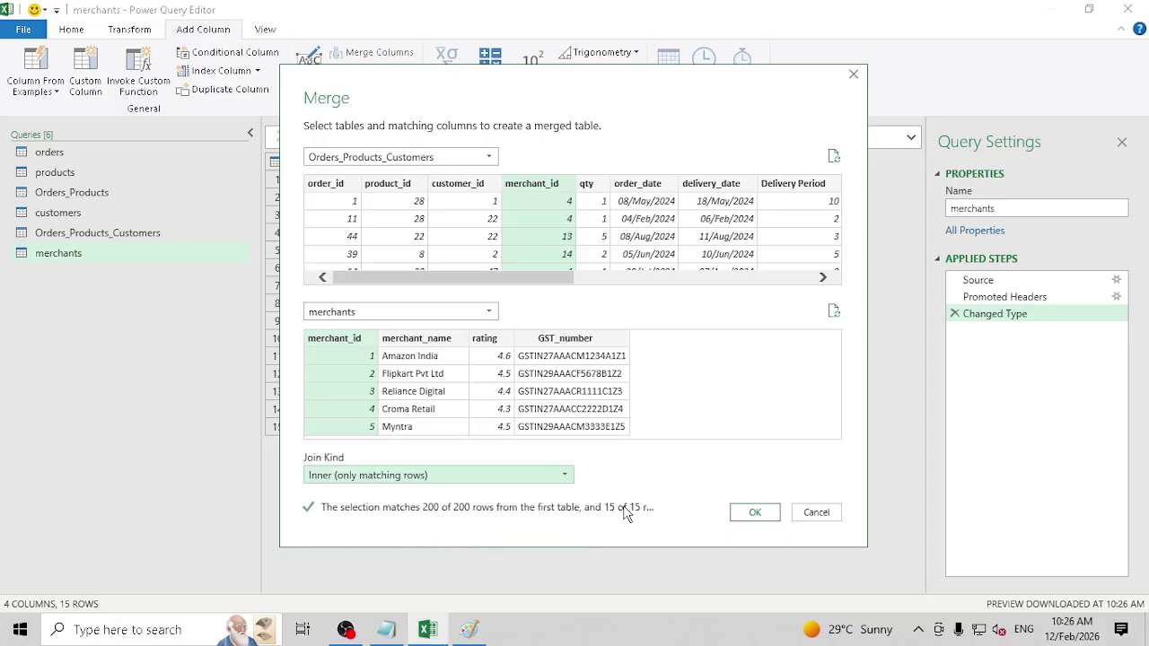
pyautogui.click(770, 519)
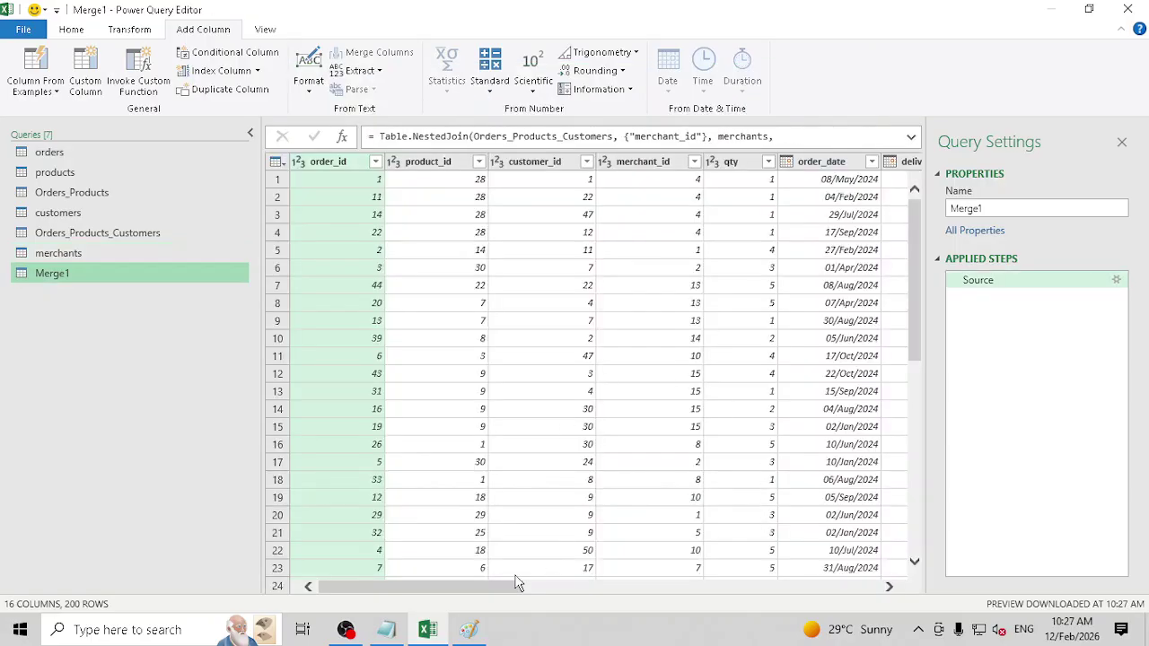
# Step: Expand the merchants column to only the merchant_name and rating fields, without the original column name as prefix
pyautogui.moveTo(516, 583); pyautogui.dragTo(957, 584)
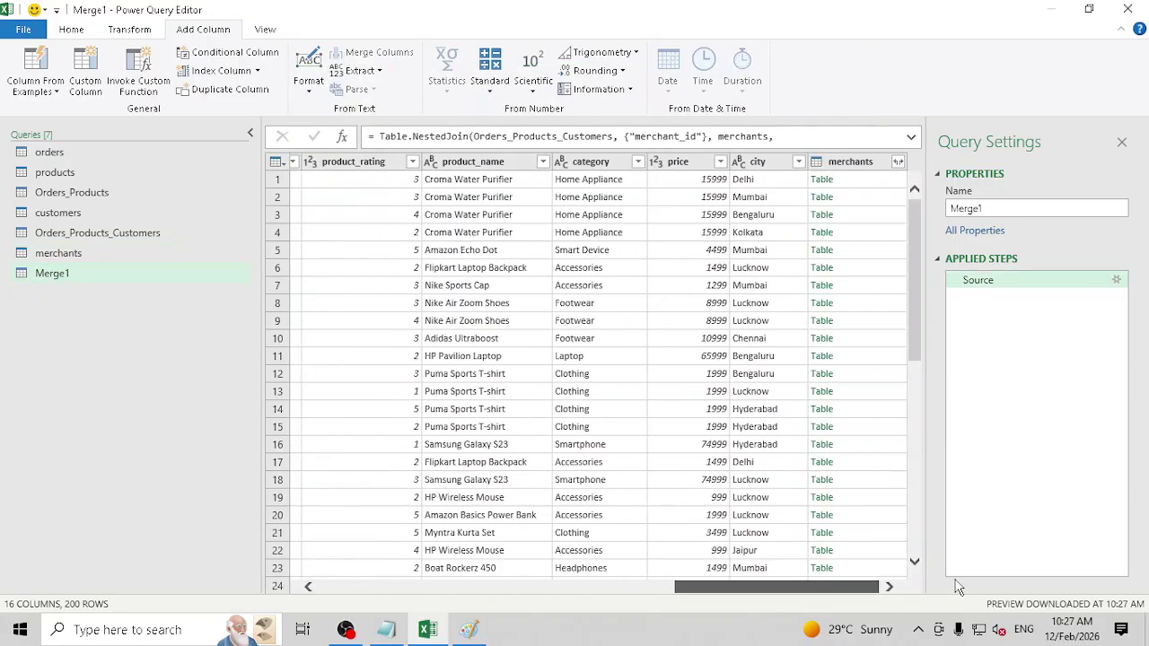
pyautogui.click(898, 162)
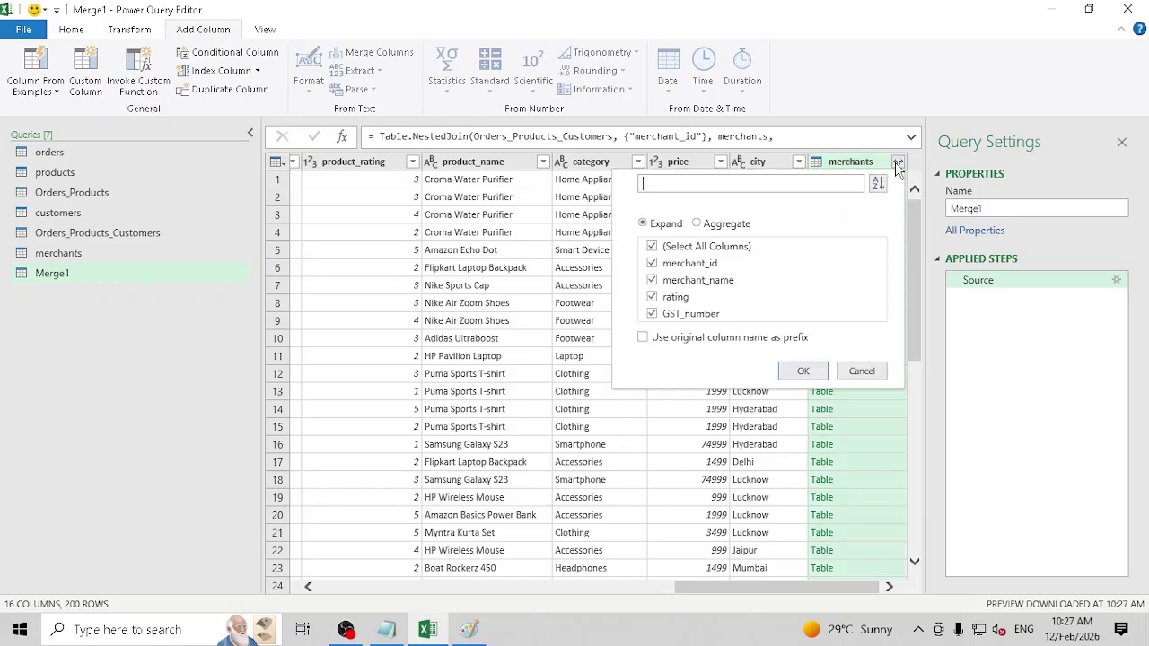
pyautogui.click(653, 248)
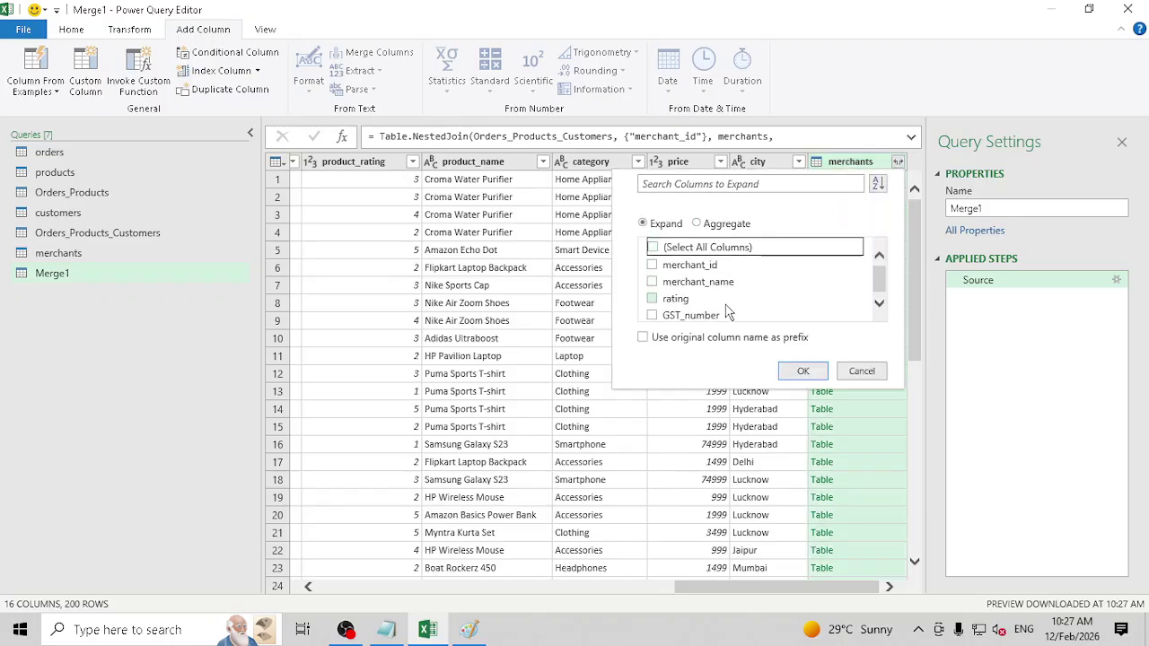
pyautogui.click(653, 282)
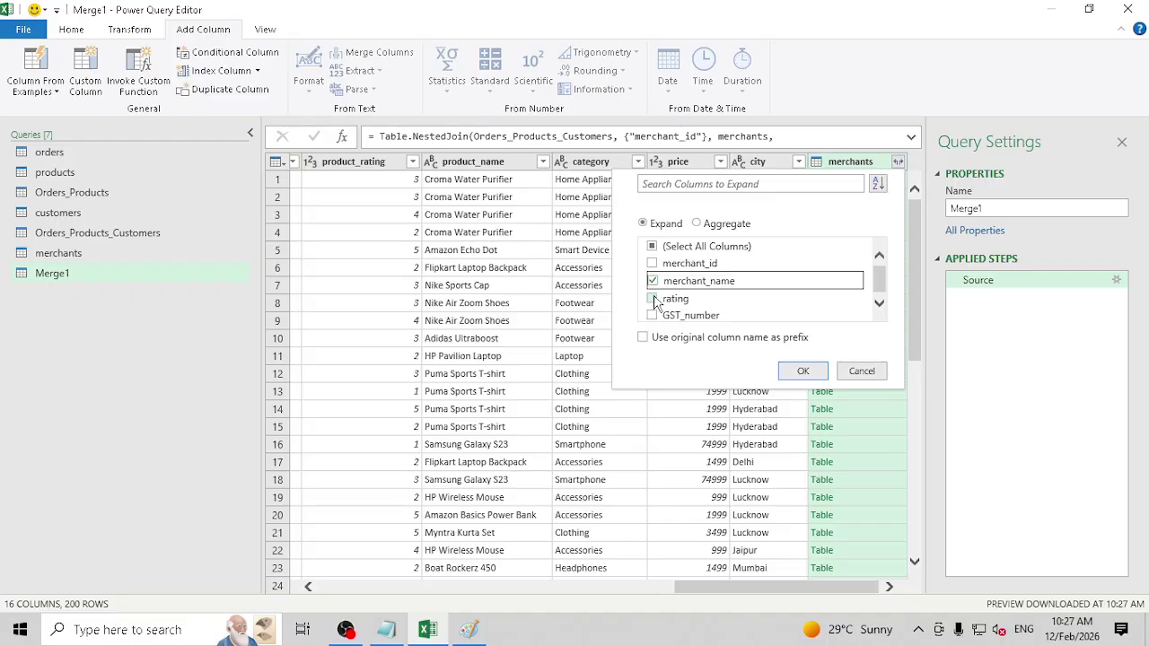
pyautogui.click(653, 299)
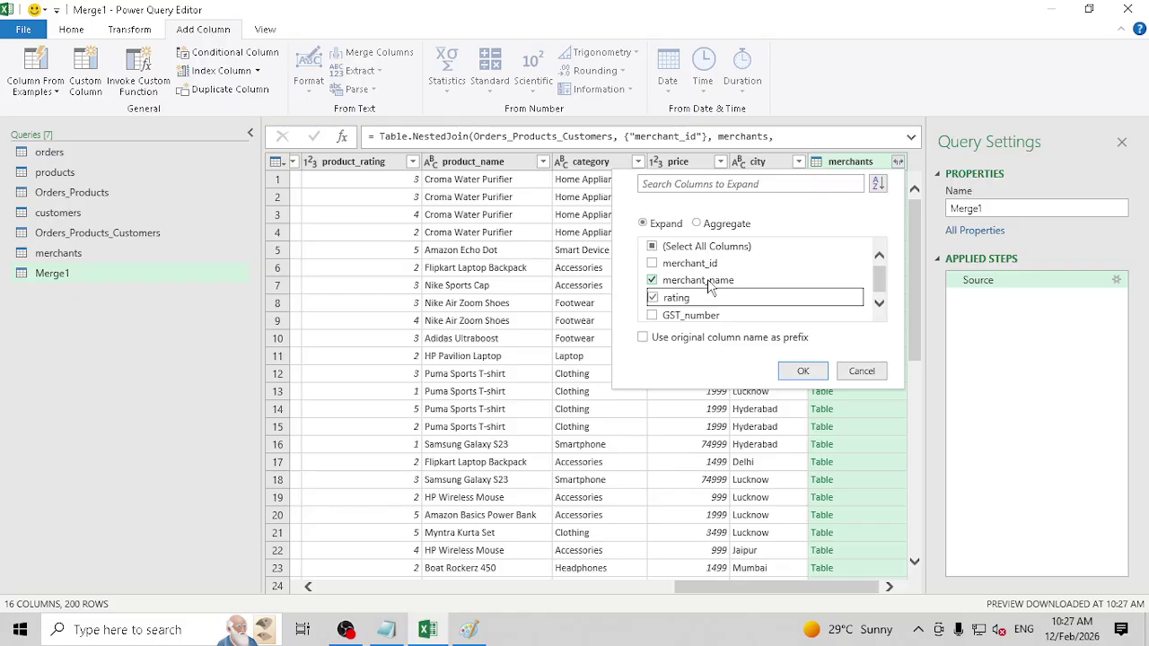
pyautogui.click(801, 371)
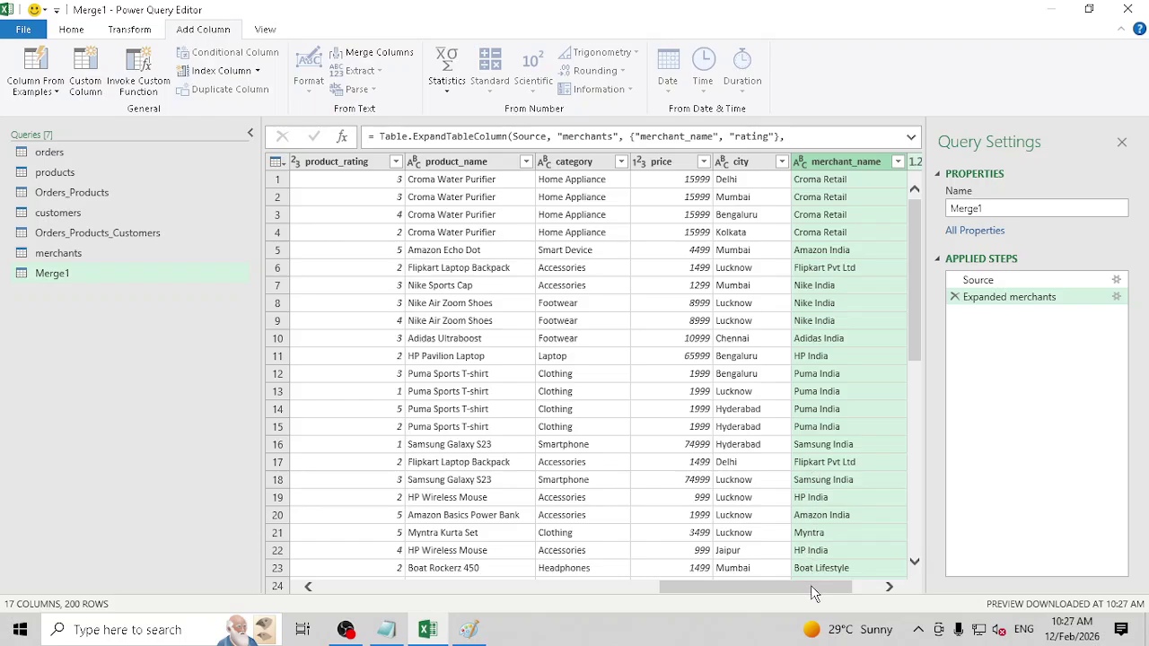
# Step: Review the merged table's columns, including Delivery Period, price, city, merchant_name and rating
pyautogui.moveTo(810, 586); pyautogui.dragTo(602, 551)
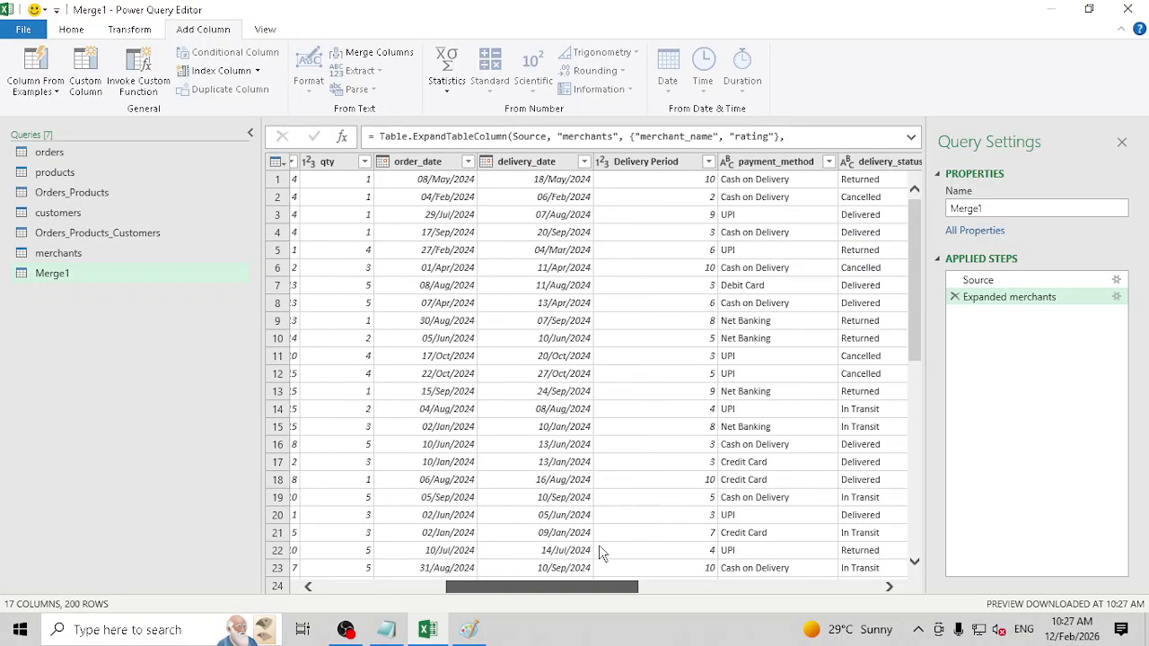
pyautogui.click(676, 164)
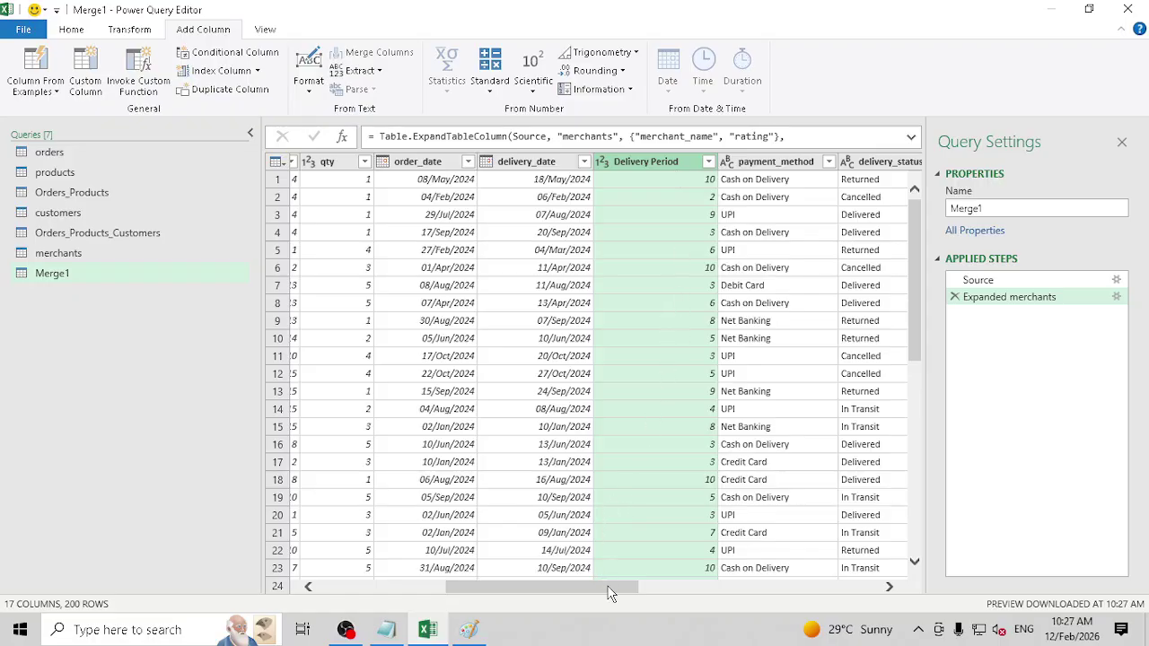
pyautogui.moveTo(608, 588); pyautogui.dragTo(831, 597)
pyautogui.click(660, 163)
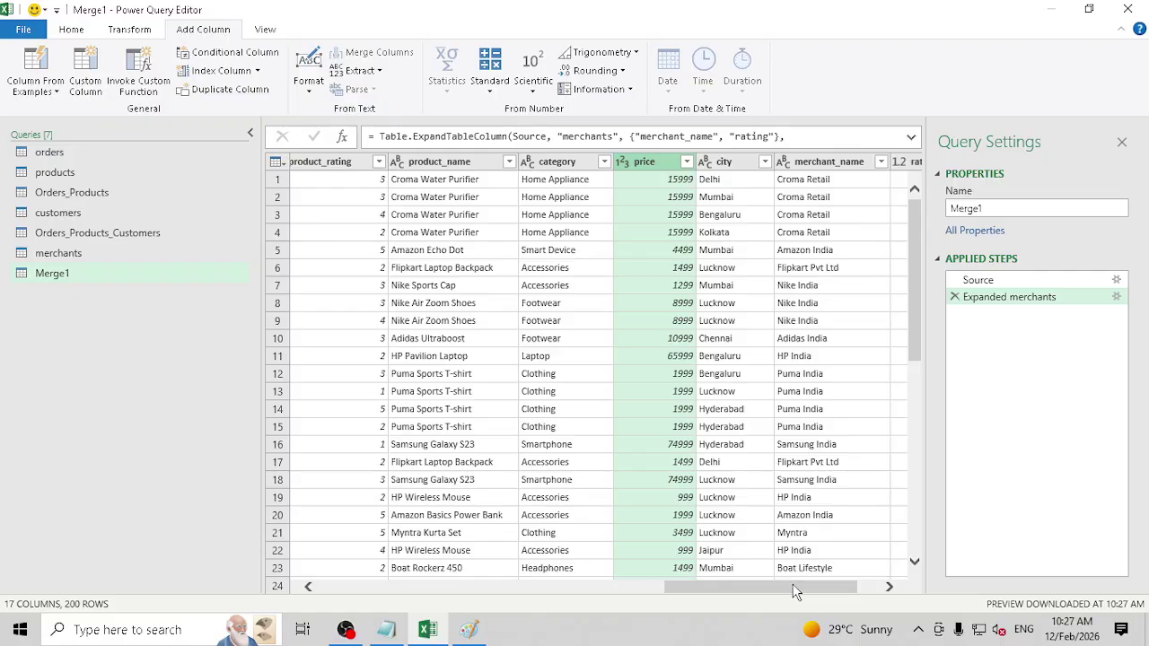
pyautogui.moveTo(798, 589); pyautogui.dragTo(827, 588)
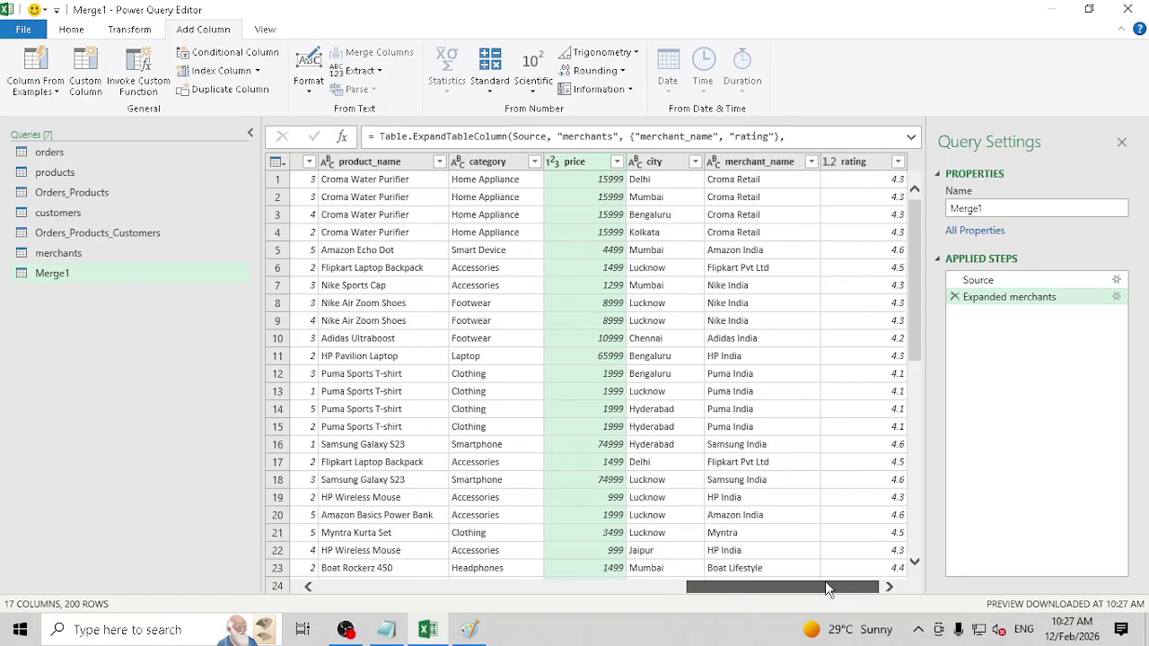
# Step: Examine the qty column in the merged table and the orders query, and the price column in products, ending back on Merge1
pyautogui.moveTo(827, 588); pyautogui.dragTo(523, 579)
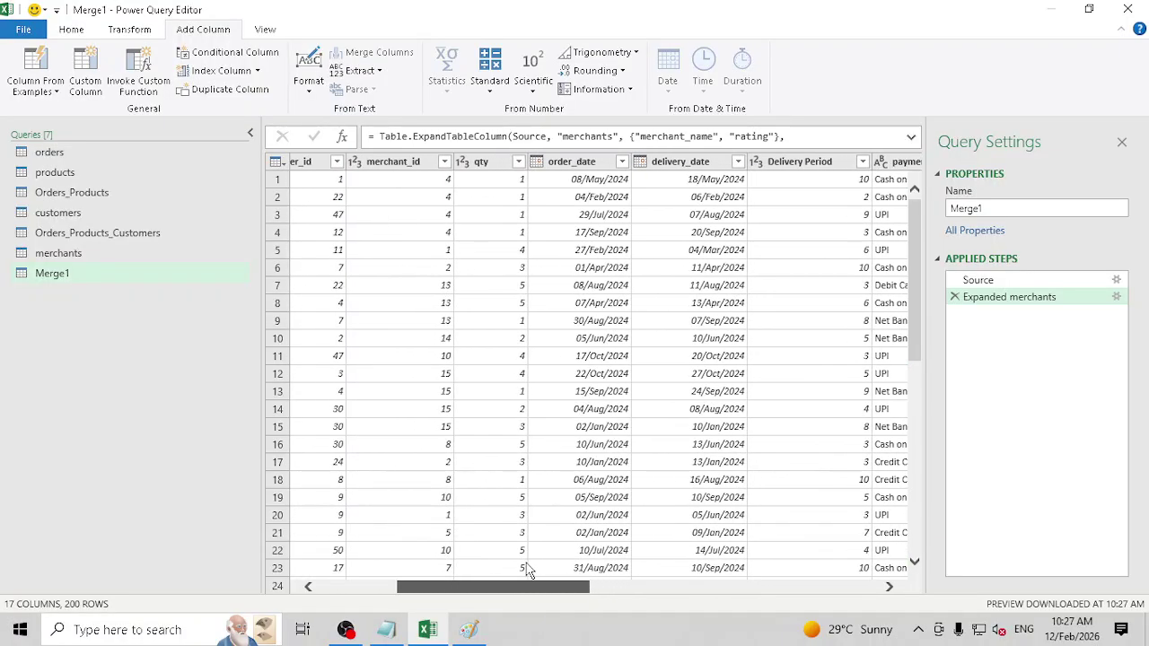
pyautogui.click(482, 163)
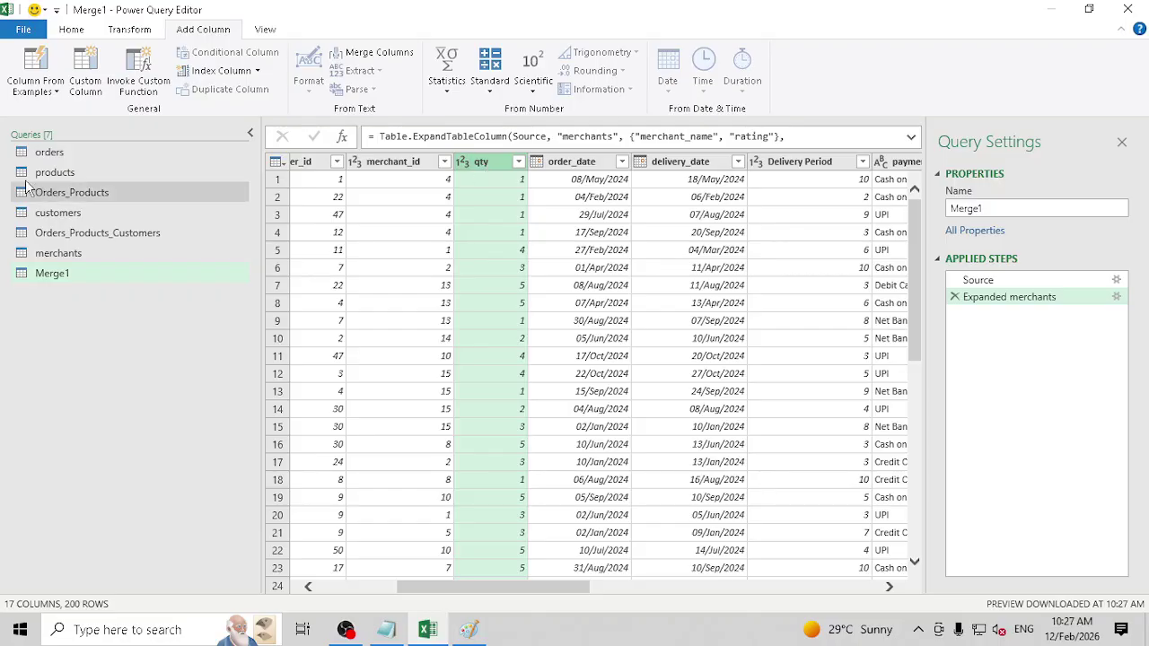
pyautogui.click(49, 151)
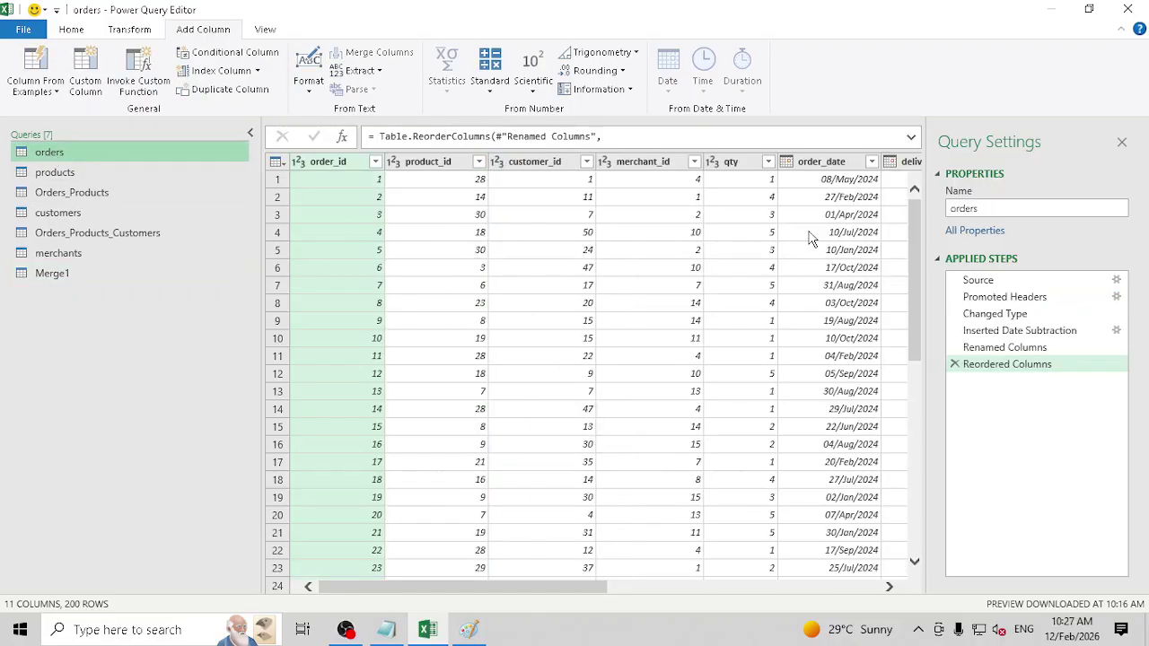
pyautogui.click(741, 169)
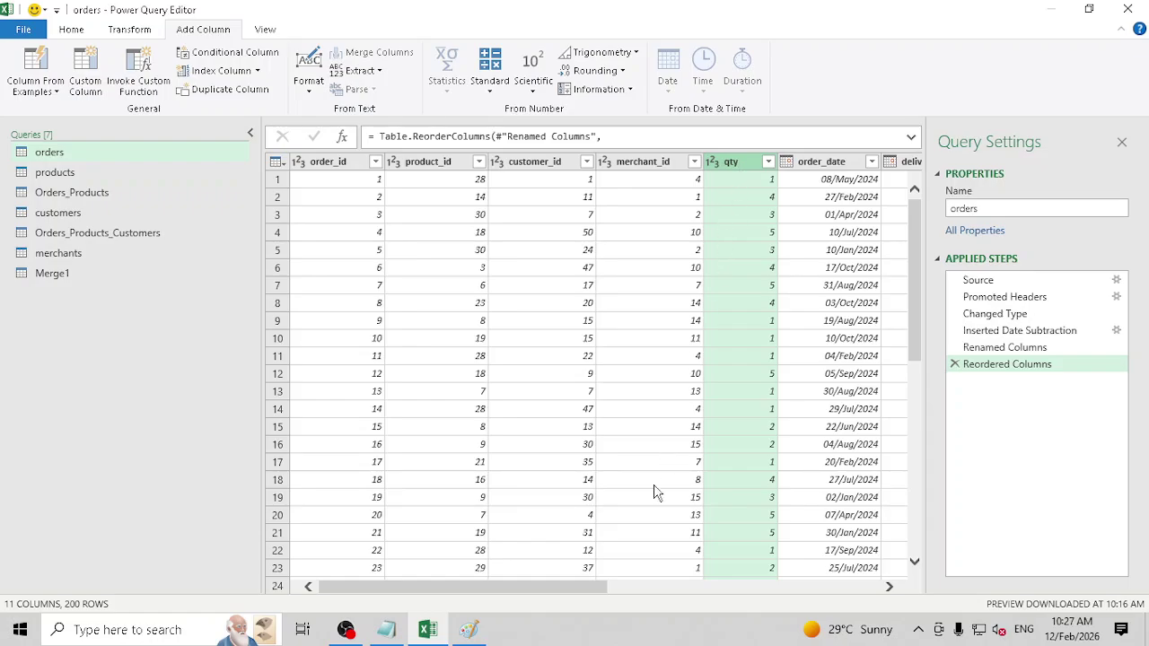
pyautogui.moveTo(596, 584); pyautogui.dragTo(565, 603)
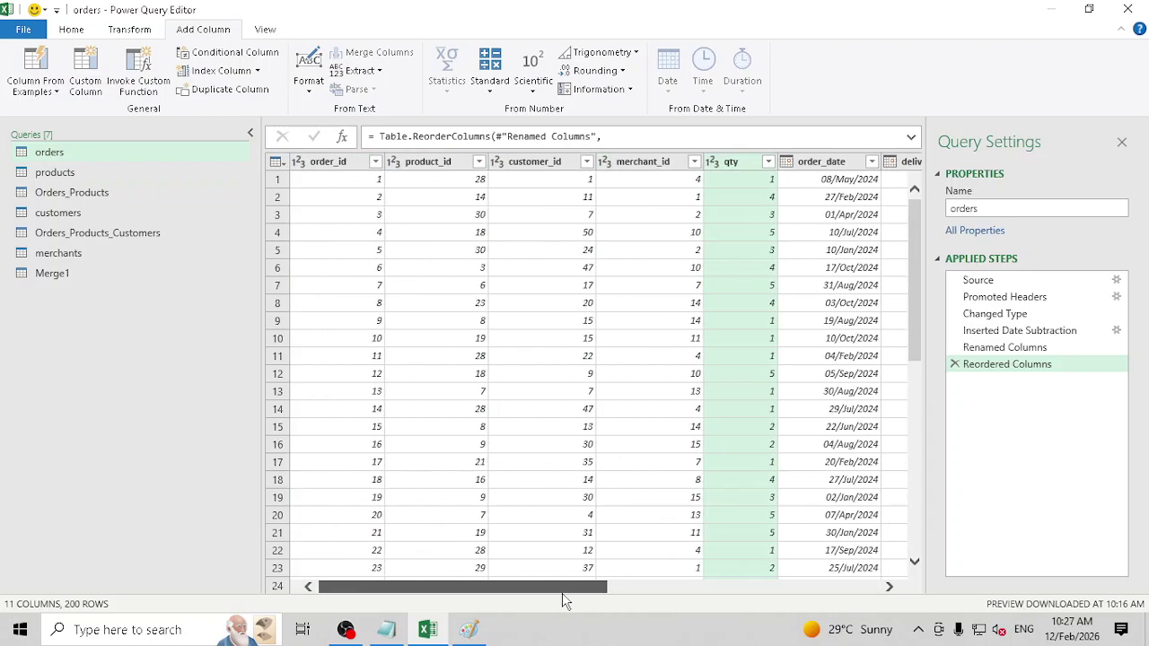
pyautogui.doubleClick(55, 173)
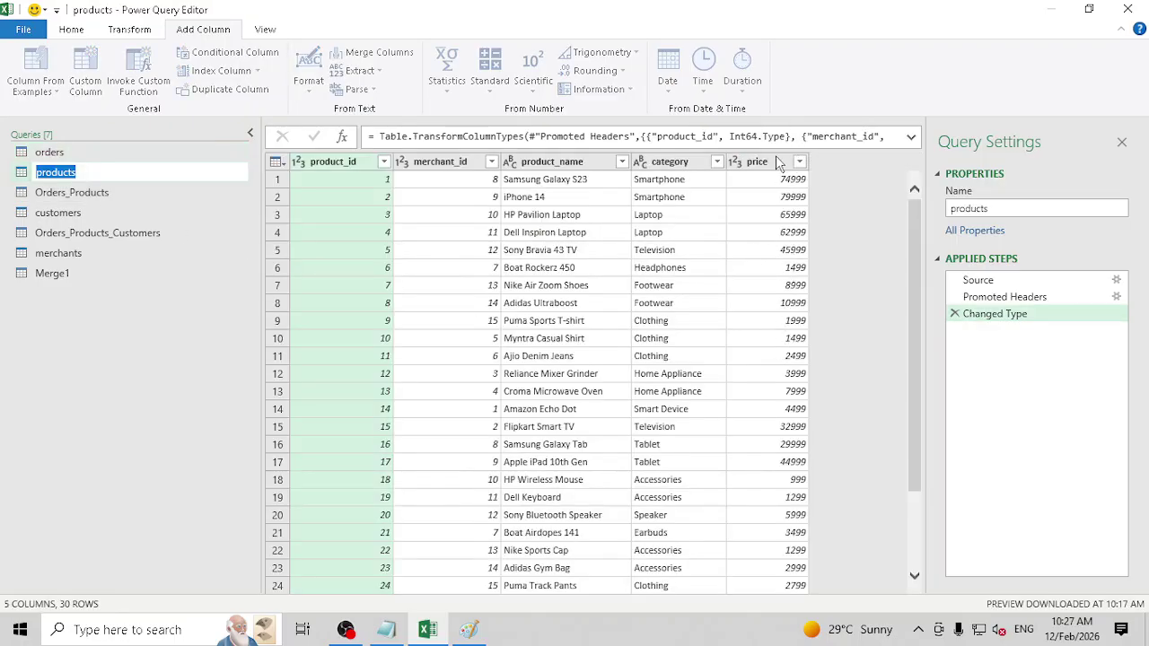
pyautogui.click(58, 277)
pyautogui.click(58, 281)
pyautogui.click(64, 380)
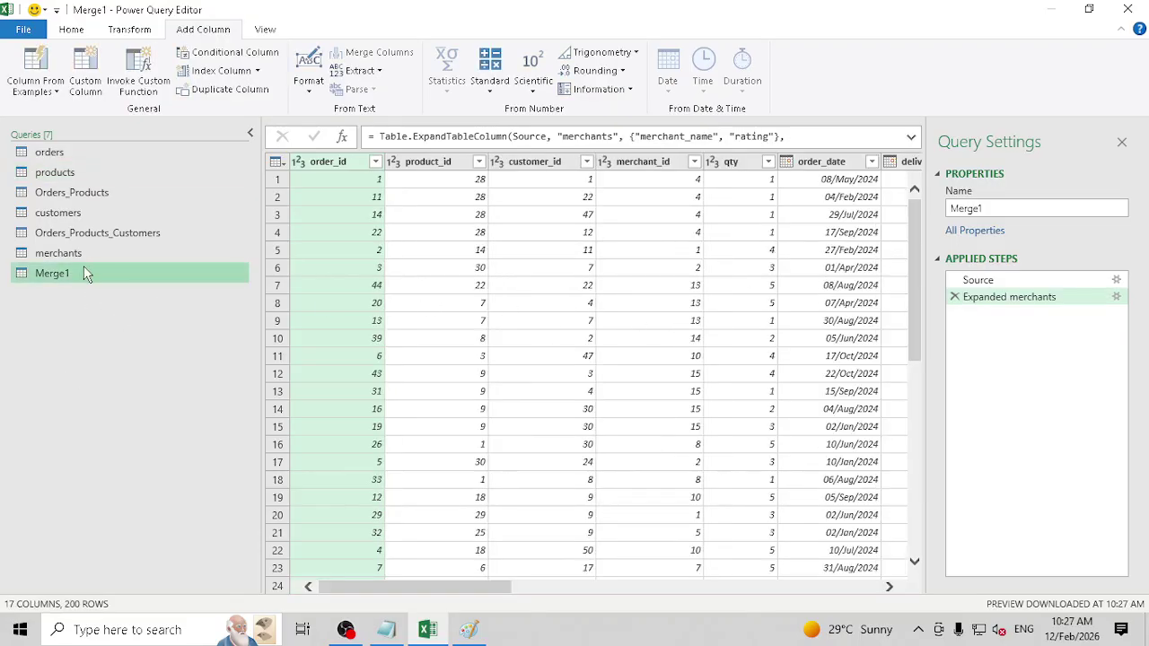
# Step: Rename the Merge1 query as Orders_Products_Csutomers_Merchants
pyautogui.doubleClick(1011, 207)
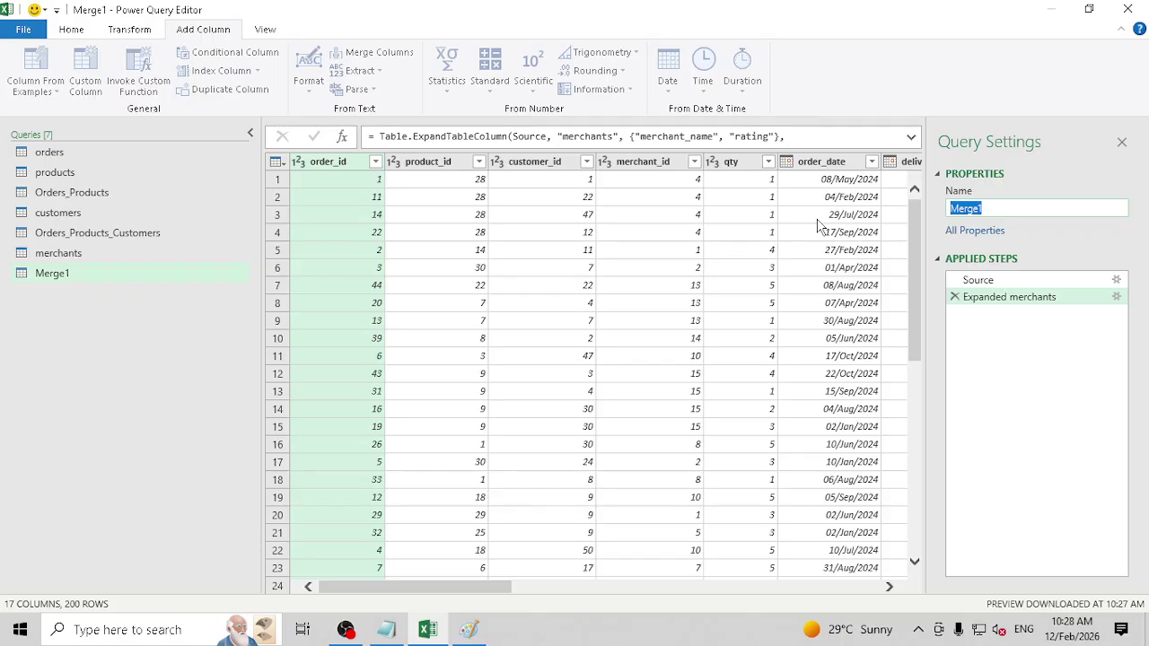
pyautogui.write('ORders_Products')
pyautogui.press('Return')
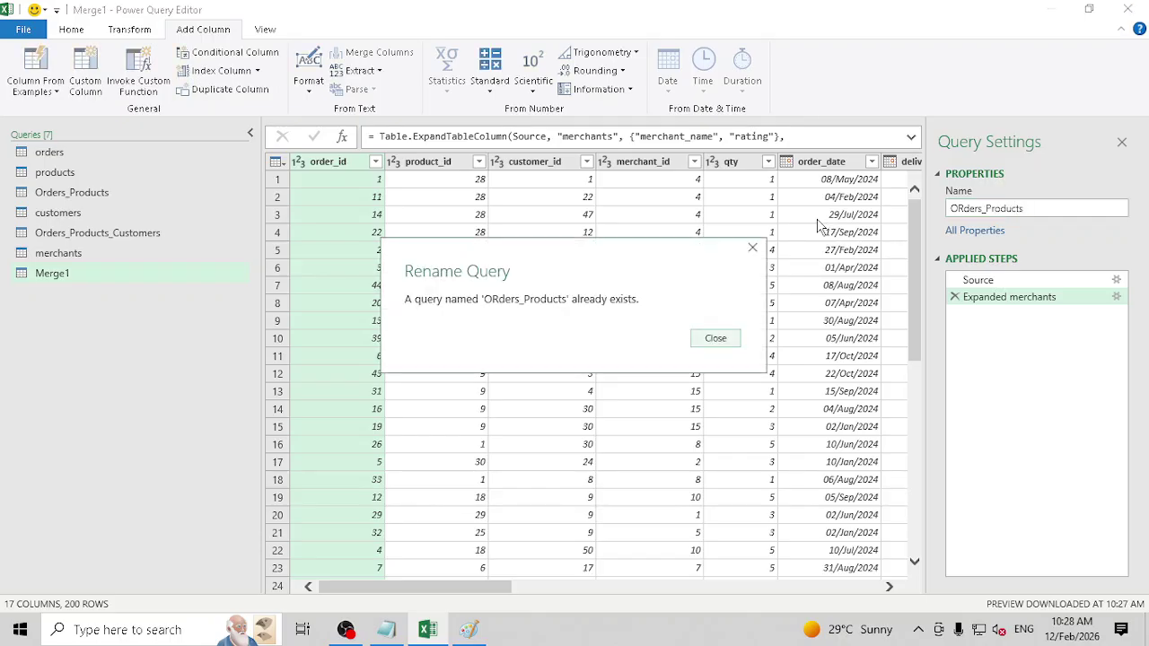
pyautogui.press('Return')
pyautogui.click(1037, 209)
pyautogui.write('_')
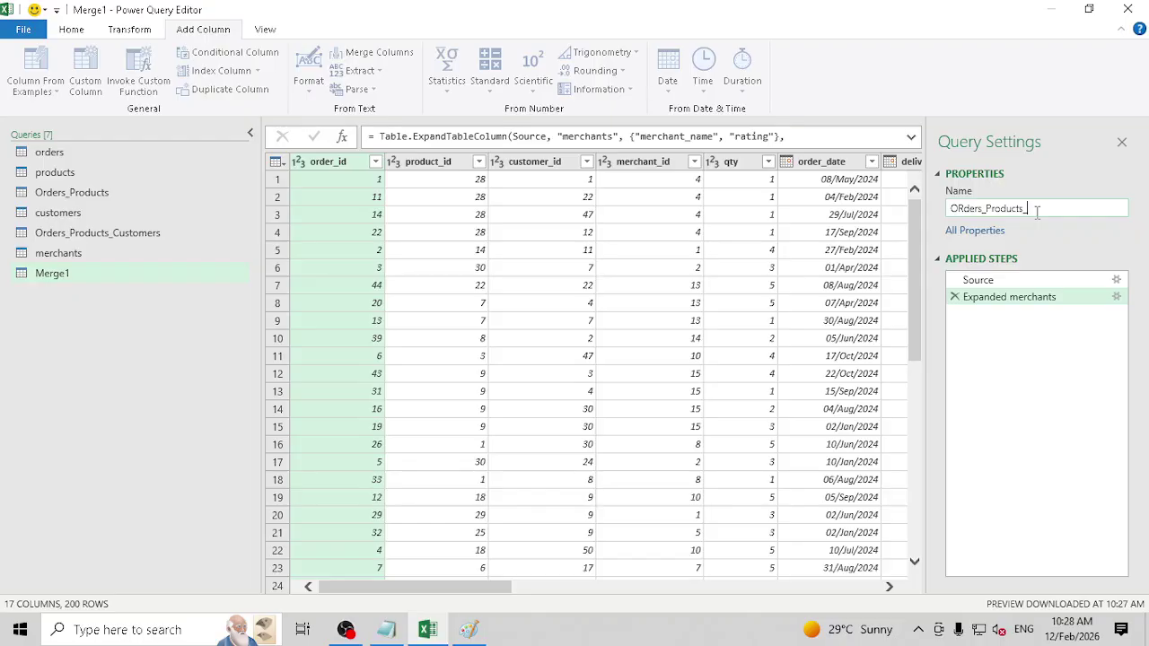
pyautogui.write('Custoemrs_MErchants')
pyautogui.press('Left')
pyautogui.press('Left')
pyautogui.press('Left')
pyautogui.press('Left')
pyautogui.press('Left')
pyautogui.press('Left')
pyautogui.press('Left')
pyautogui.press('BackSpace')
pyautogui.write('e')
pyautogui.press('Left')
pyautogui.press('Left')
pyautogui.press('Left')
pyautogui.press('Left')
pyautogui.press('Left')
pyautogui.press('Left')
pyautogui.press('Left')
pyautogui.press('Left')
pyautogui.press('Left')
pyautogui.press('Left')
pyautogui.press('Left')
pyautogui.press('Left')
pyautogui.press('Left')
pyautogui.press('Left')
pyautogui.press('Right')
pyautogui.press('Right')
pyautogui.press('Right')
pyautogui.press('BackSpace')
pyautogui.press('Right')
pyautogui.write('e')
pyautogui.press('Right')
pyautogui.press('Right')
pyautogui.press('Right')
pyautogui.press('Right')
pyautogui.press('Right')
pyautogui.press('Right')
pyautogui.press('Right')
pyautogui.press('Right')
pyautogui.press('Right')
pyautogui.press('Right')
pyautogui.press('Right')
pyautogui.press('Left')
pyautogui.press('Left')
pyautogui.press('Left')
pyautogui.press('Left')
pyautogui.press('Left')
pyautogui.press('Left')
pyautogui.press('Left')
pyautogui.press('Left')
pyautogui.press('Left')
pyautogui.press('Left')
pyautogui.press('Left')
pyautogui.press('Left')
pyautogui.press('Left')
pyautogui.press('Left')
pyautogui.press('Left')
pyautogui.press('Left')
pyautogui.press('Left')
pyautogui.press('Left')
pyautogui.press('BackSpace')
pyautogui.write('r')
pyautogui.press('End')
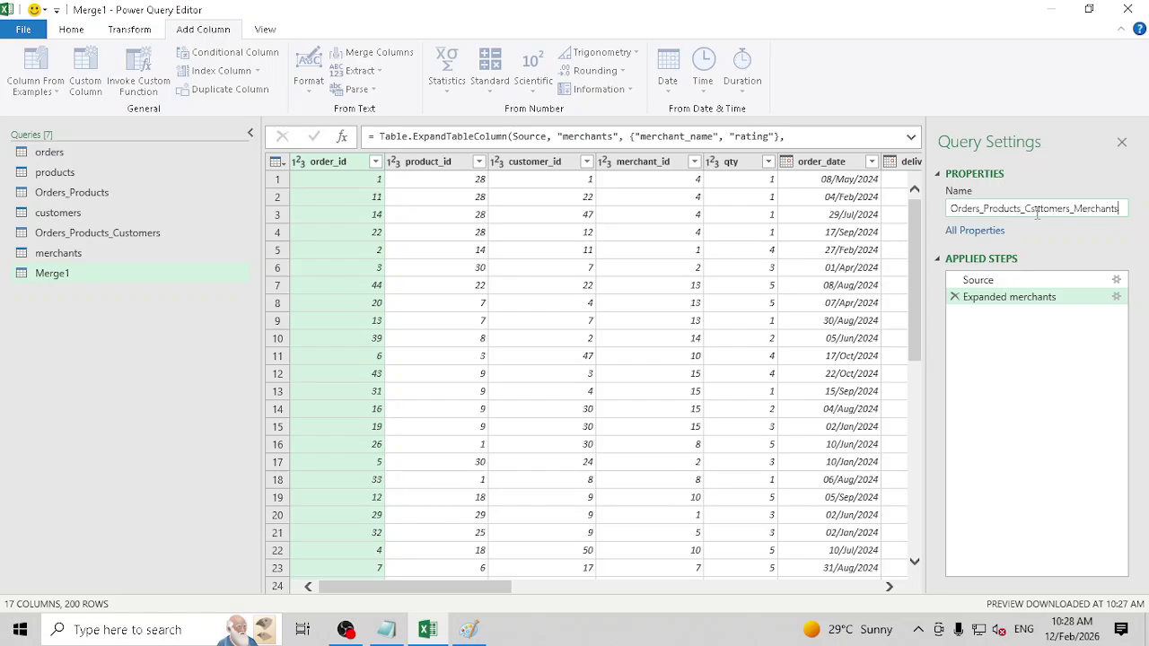
pyautogui.press('Return')
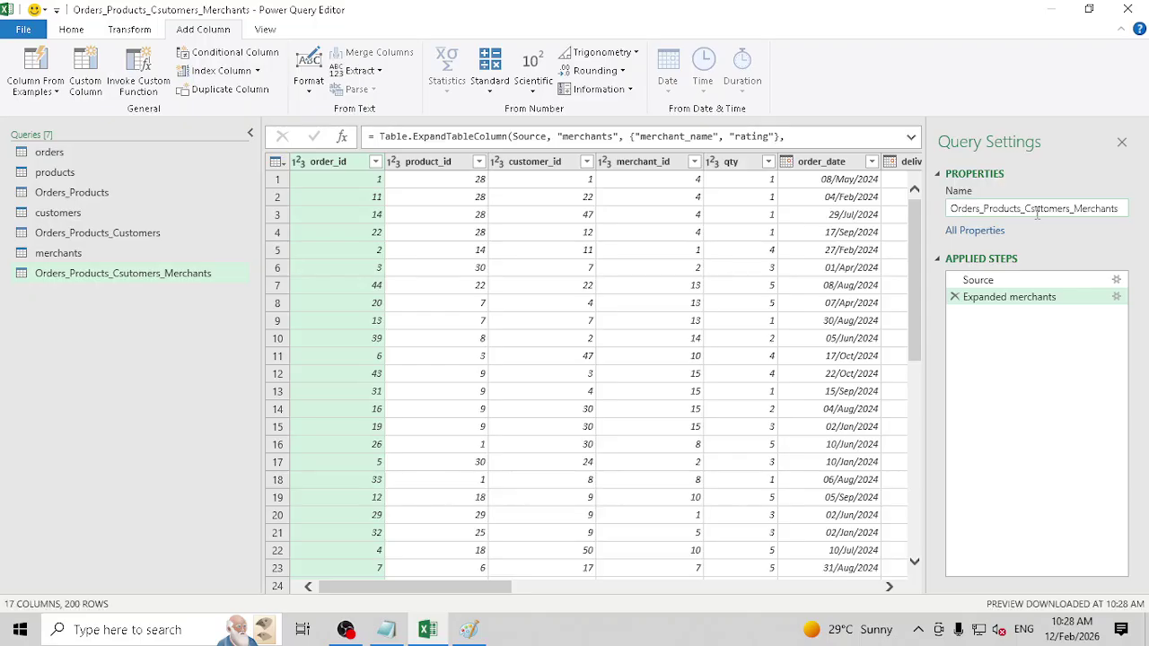
# Step: Add a custom column named Amount to the merged query with the formula [qty]*[price]
pyautogui.moveTo(464, 586); pyautogui.dragTo(889, 593)
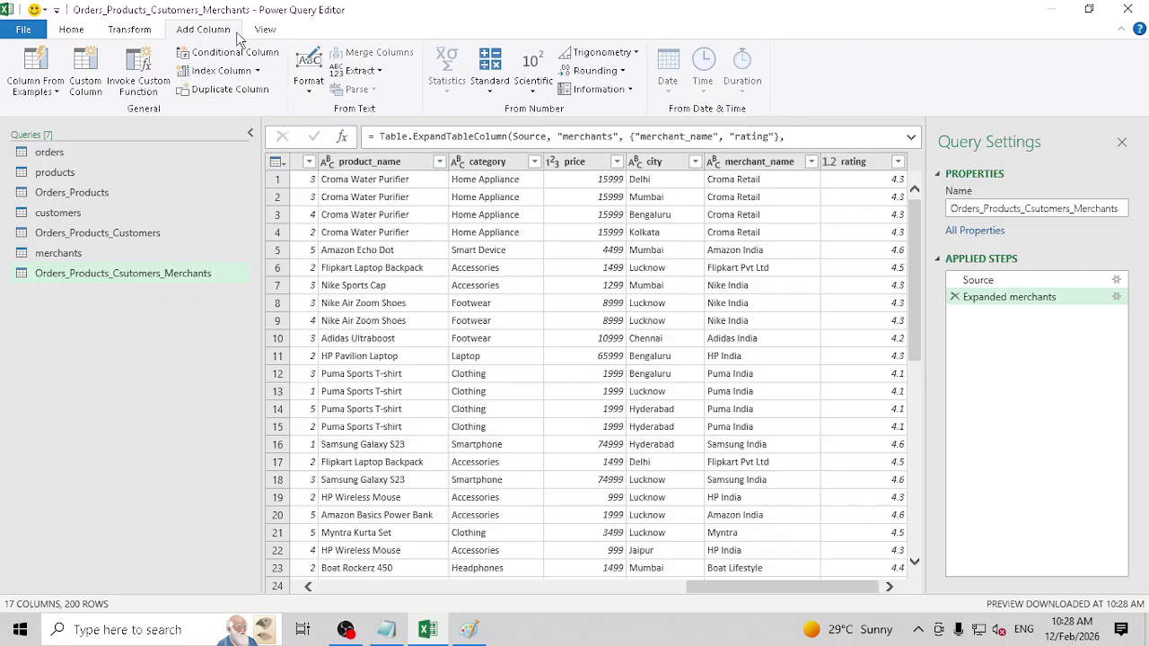
pyautogui.click(97, 65)
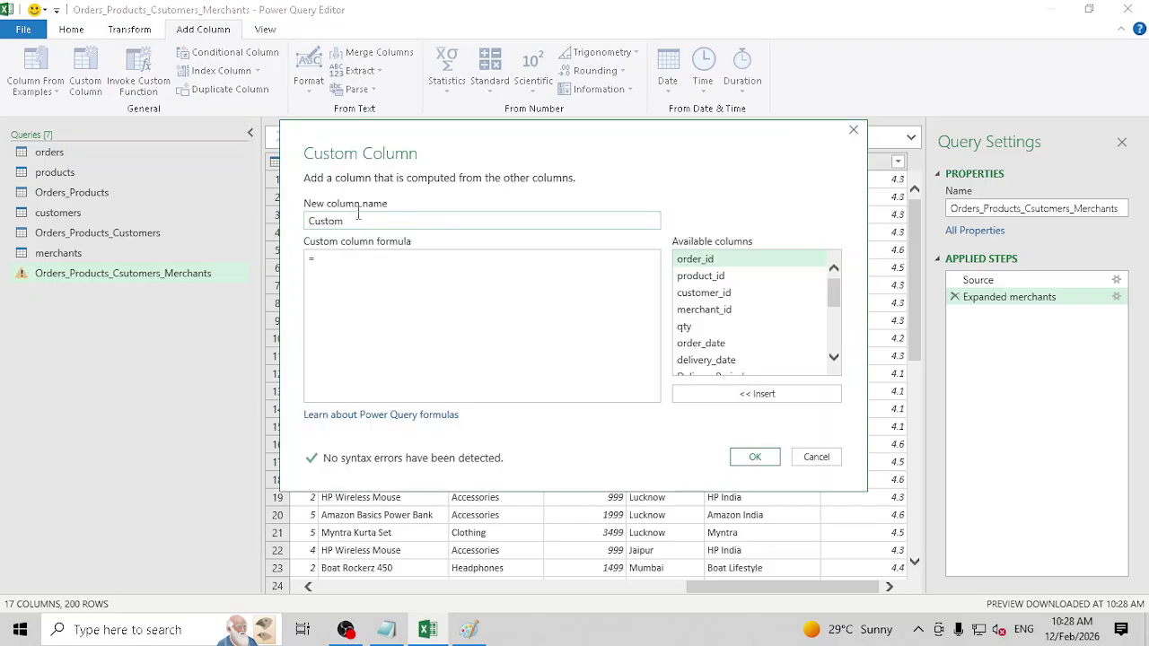
pyautogui.write('Amount')
pyautogui.click(332, 261)
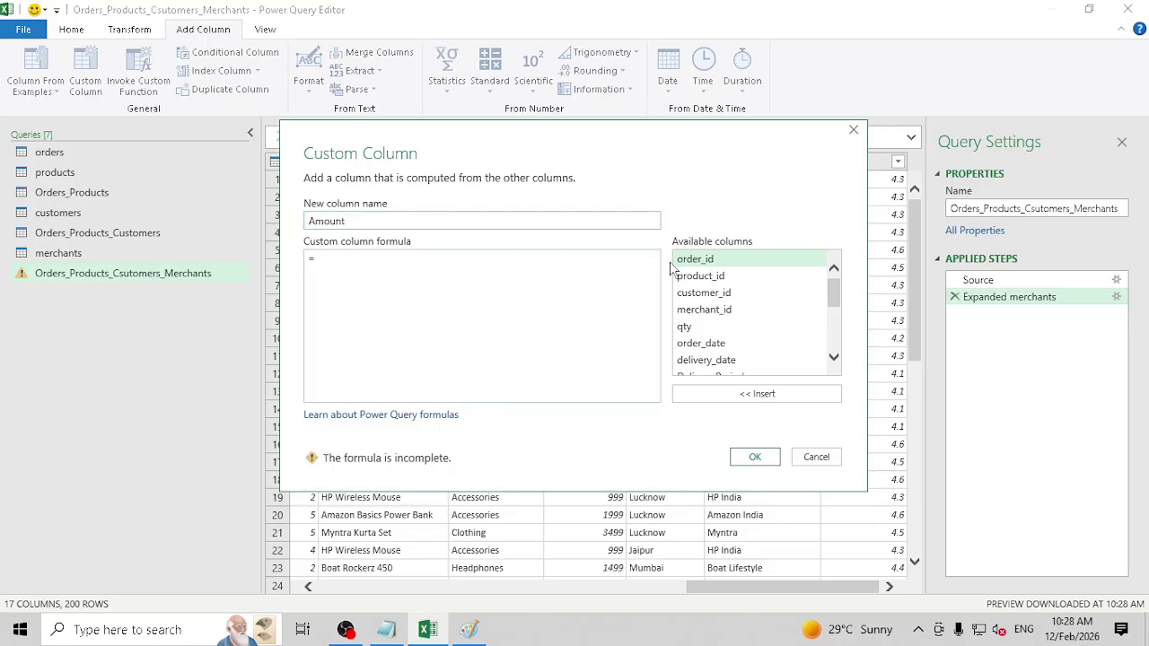
pyautogui.doubleClick(685, 327)
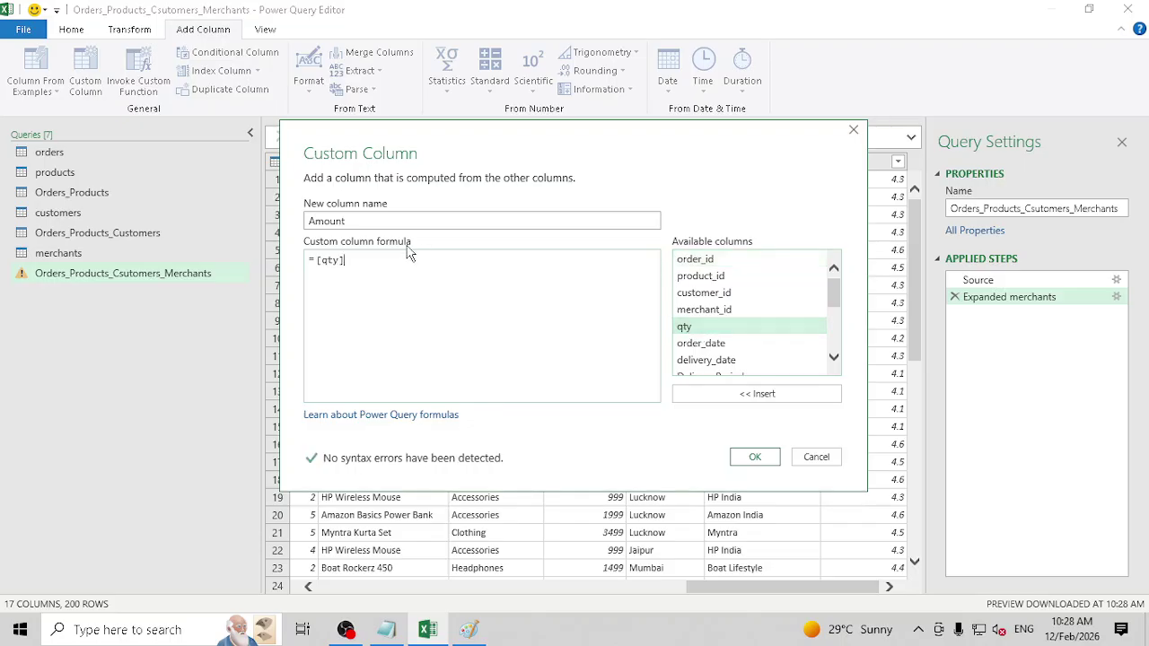
pyautogui.write('*')
pyautogui.moveTo(835, 301); pyautogui.dragTo(830, 358)
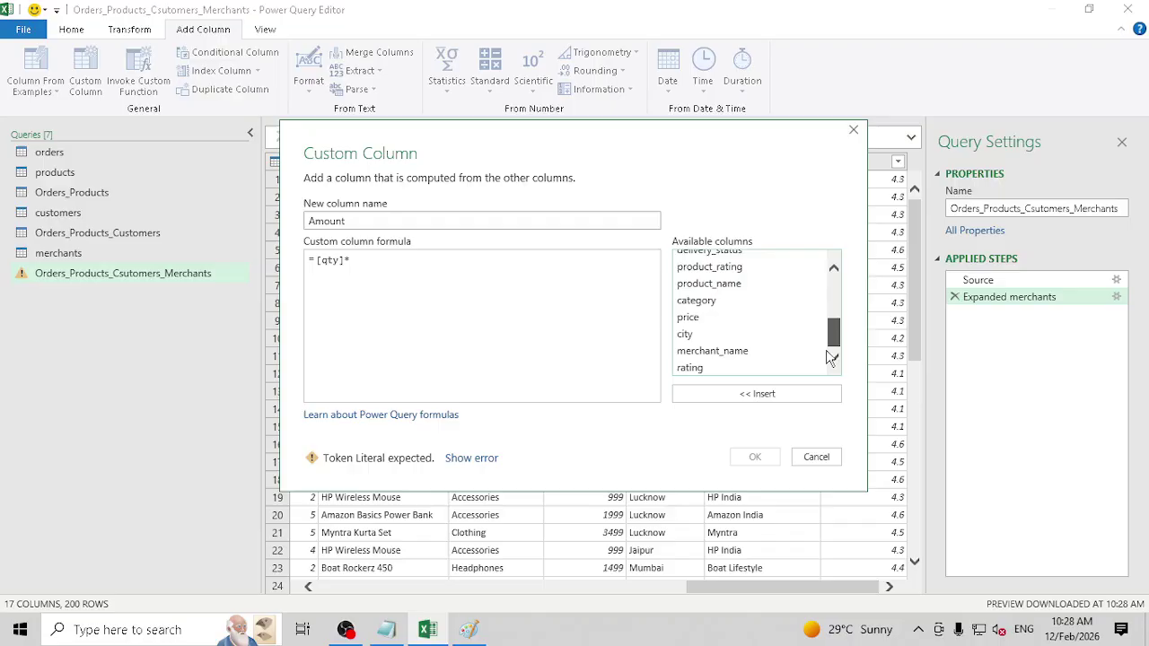
pyautogui.doubleClick(713, 320)
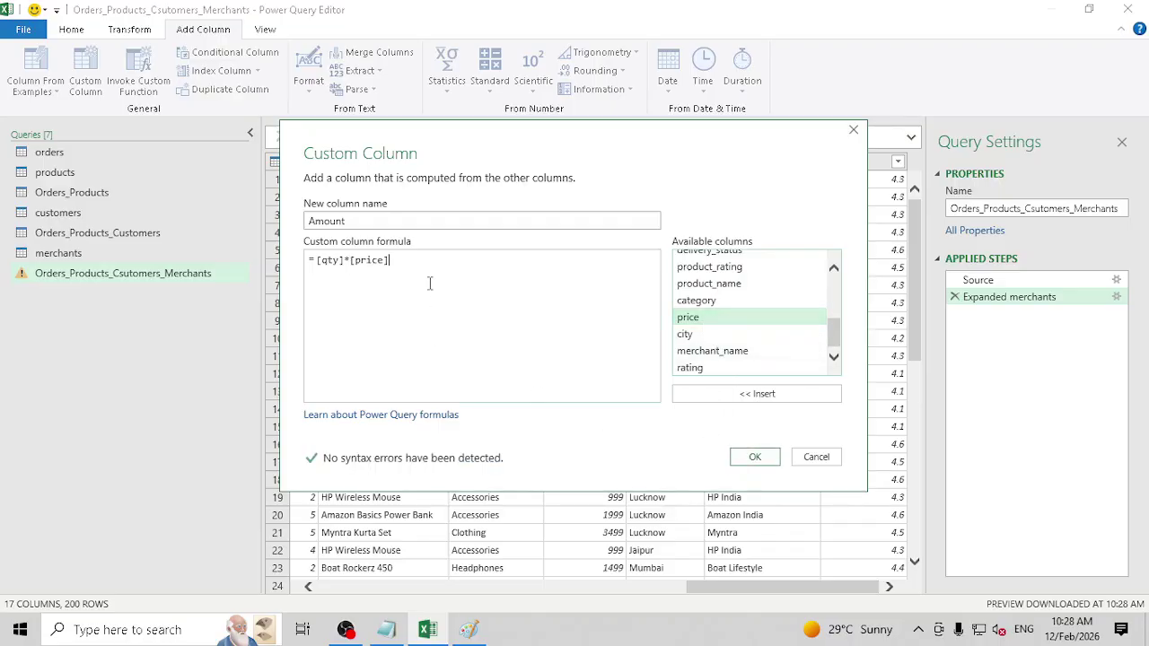
pyautogui.click(756, 458)
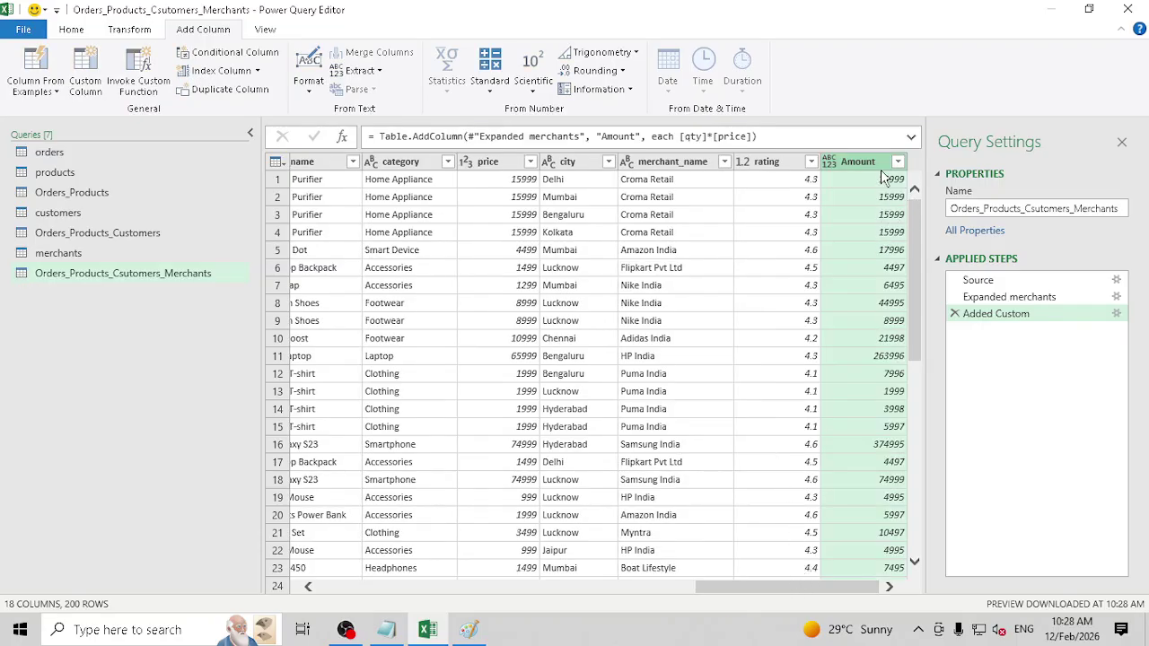
# Step: Set the data type of the Amount and price columns to Currency
pyautogui.click(830, 163)
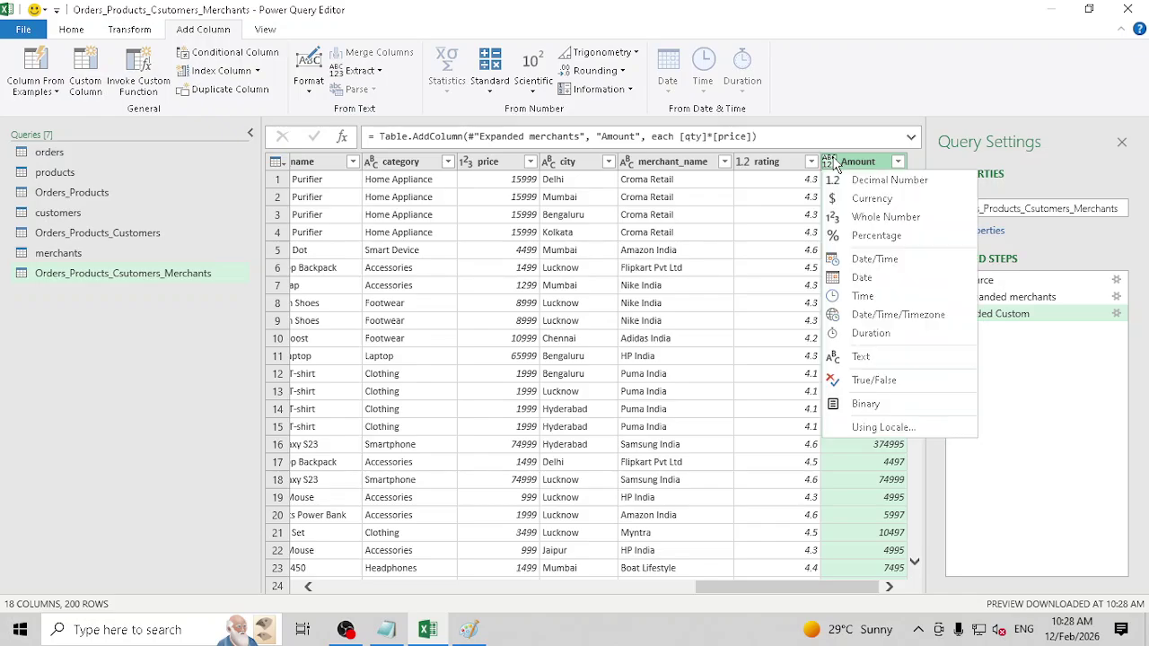
pyautogui.click(872, 199)
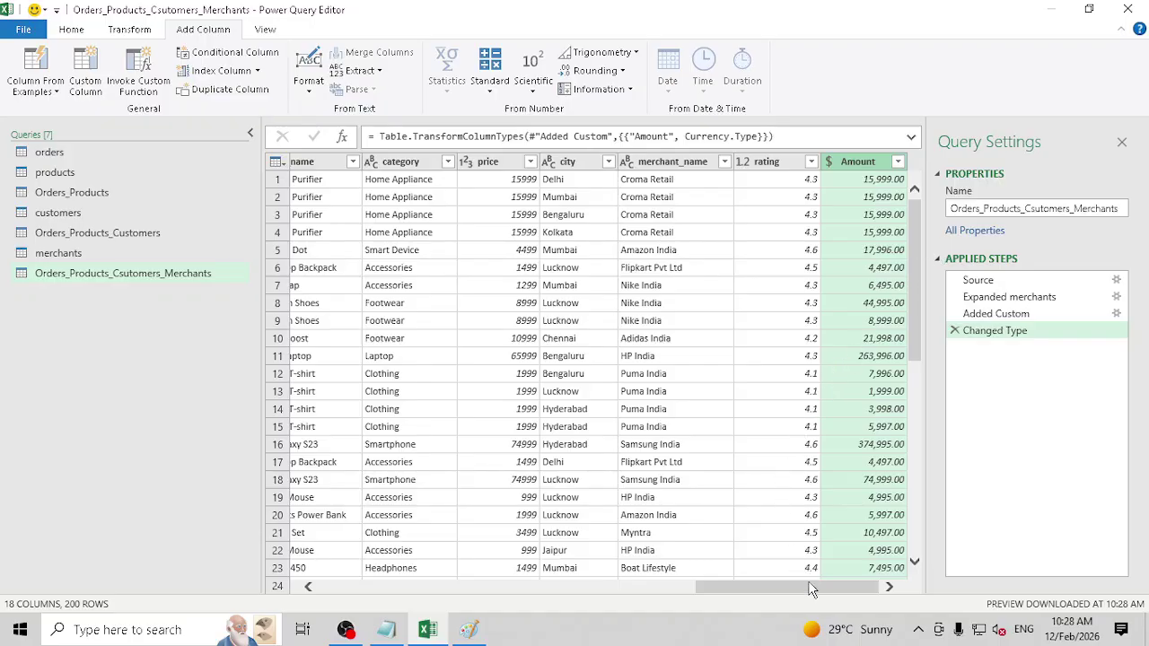
pyautogui.moveTo(812, 584); pyautogui.dragTo(766, 584)
pyautogui.click(622, 164)
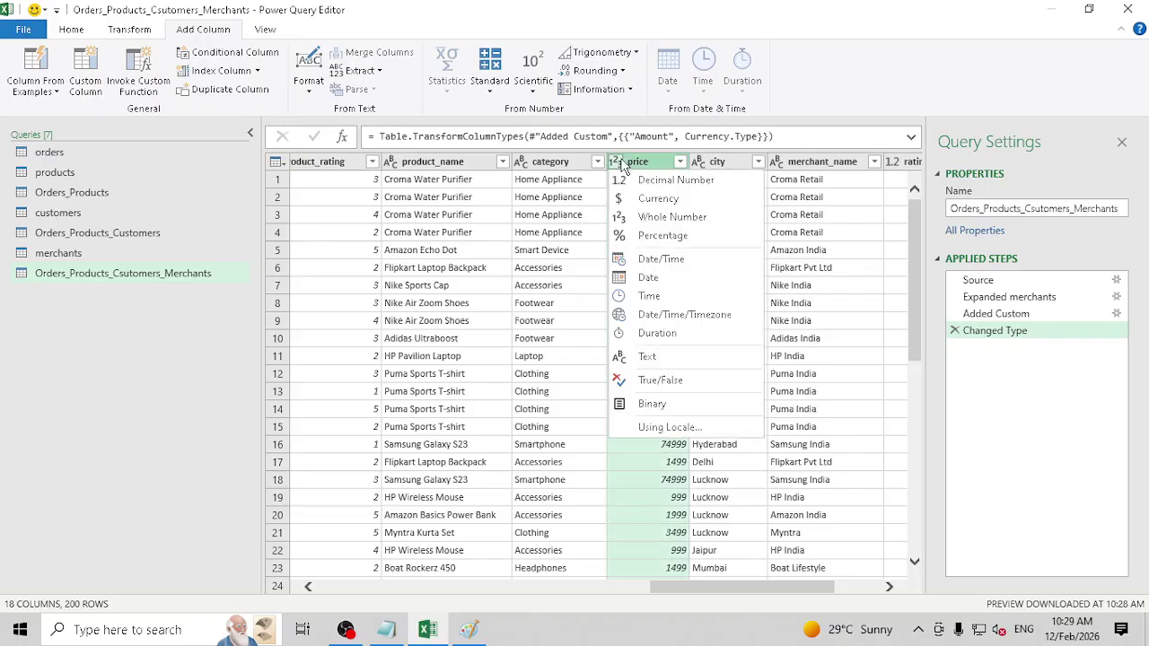
pyautogui.click(658, 198)
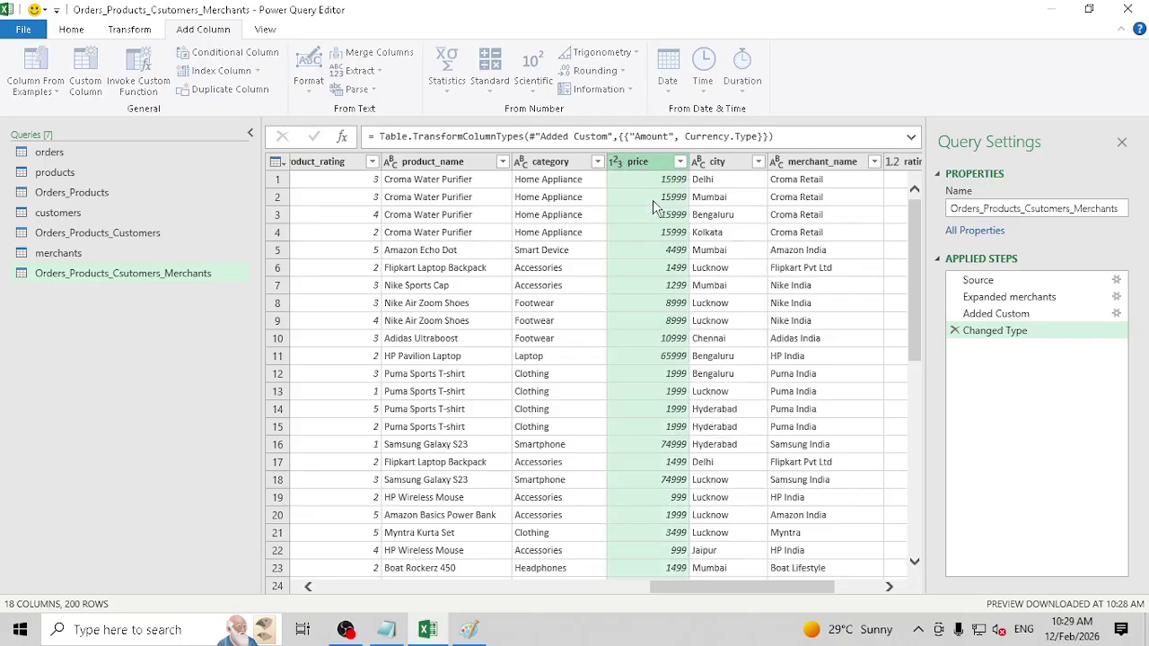
pyautogui.moveTo(781, 589); pyautogui.dragTo(825, 589)
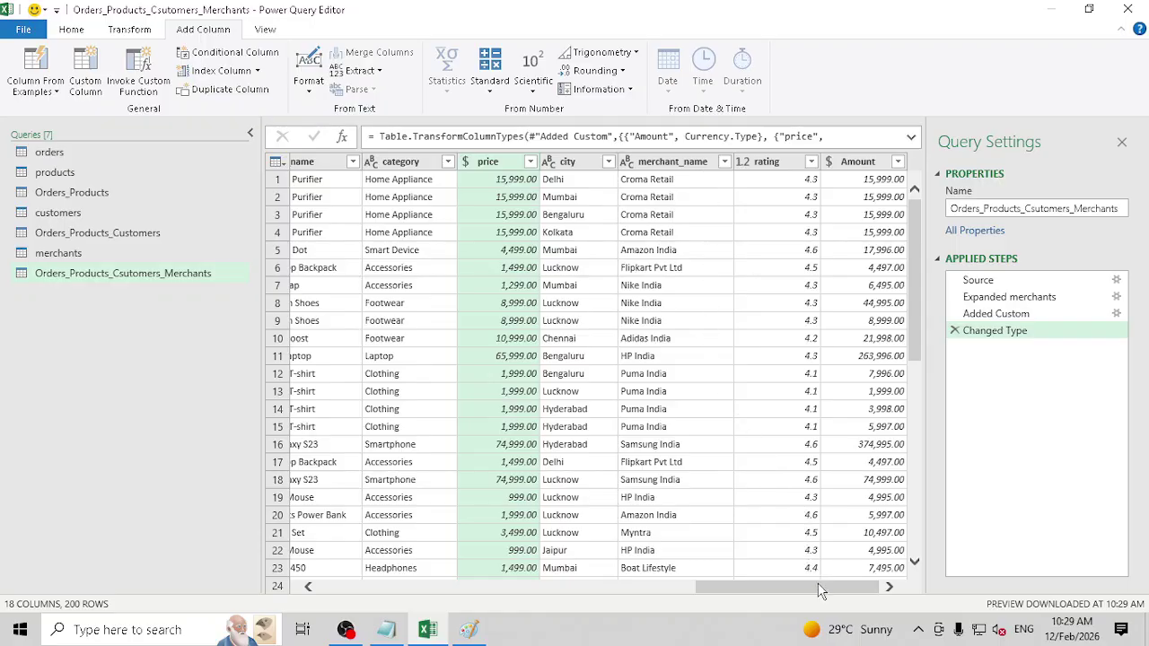
# Step: Review the merged table's category, city, merchant_name and payment_method columns as candidates for analysis
pyautogui.moveTo(821, 589); pyautogui.dragTo(833, 616)
pyautogui.moveTo(797, 591); pyautogui.dragTo(907, 592)
pyautogui.moveTo(834, 594); pyautogui.dragTo(805, 594)
pyautogui.click(520, 166)
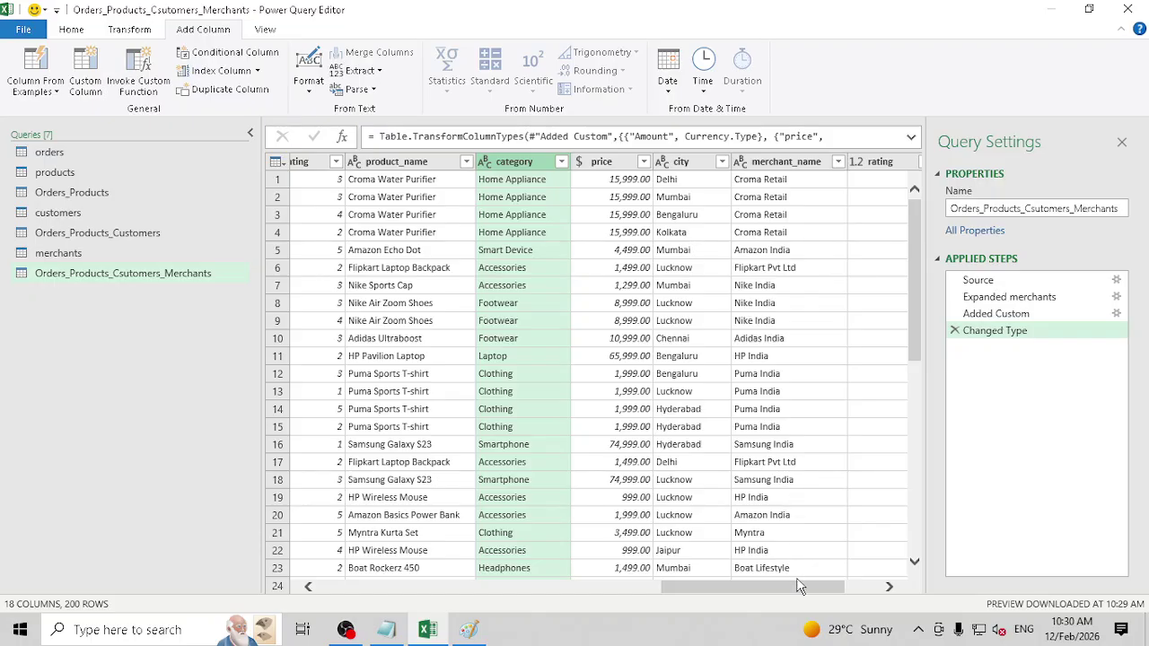
pyautogui.click(702, 170)
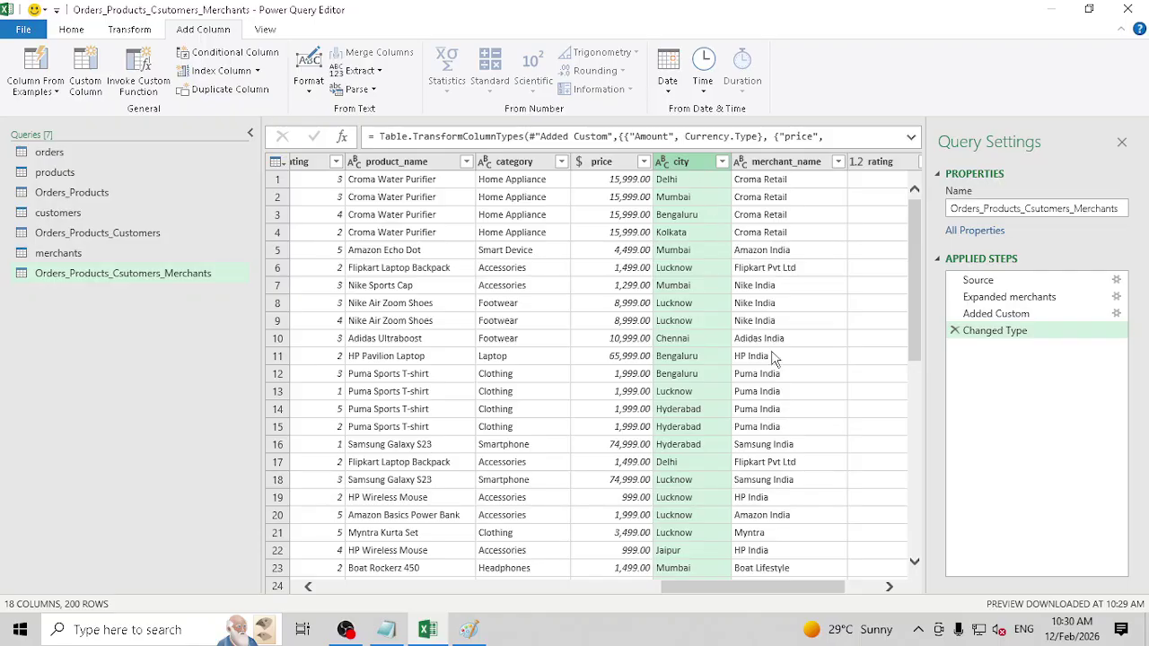
pyautogui.moveTo(794, 590); pyautogui.dragTo(858, 593)
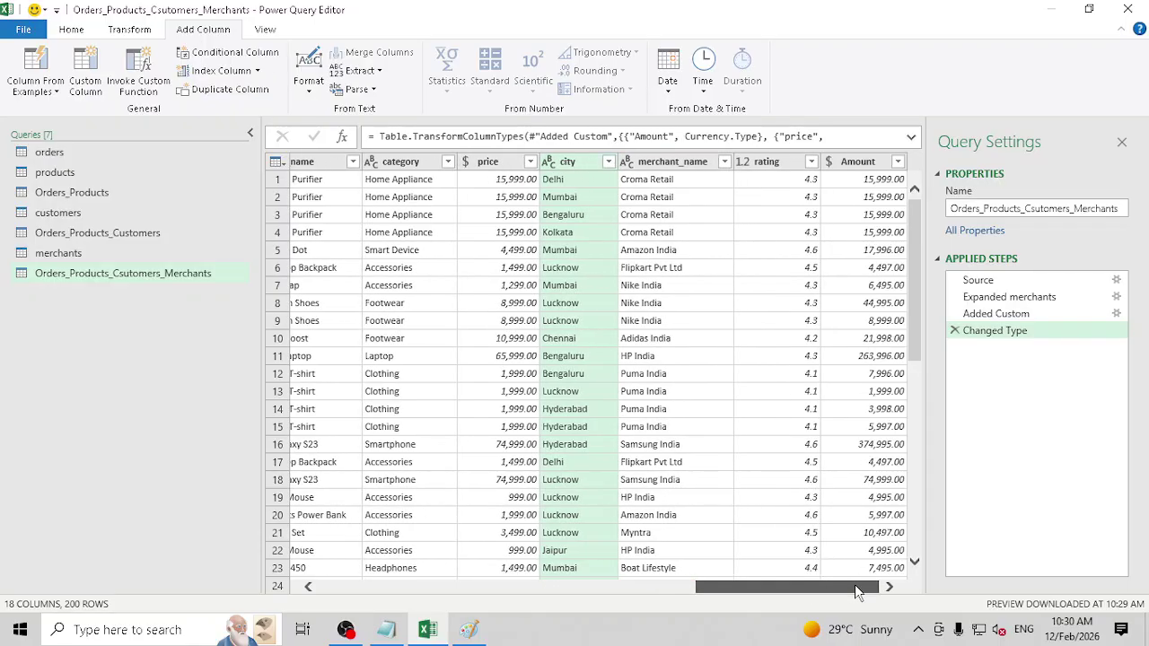
pyautogui.click(658, 170)
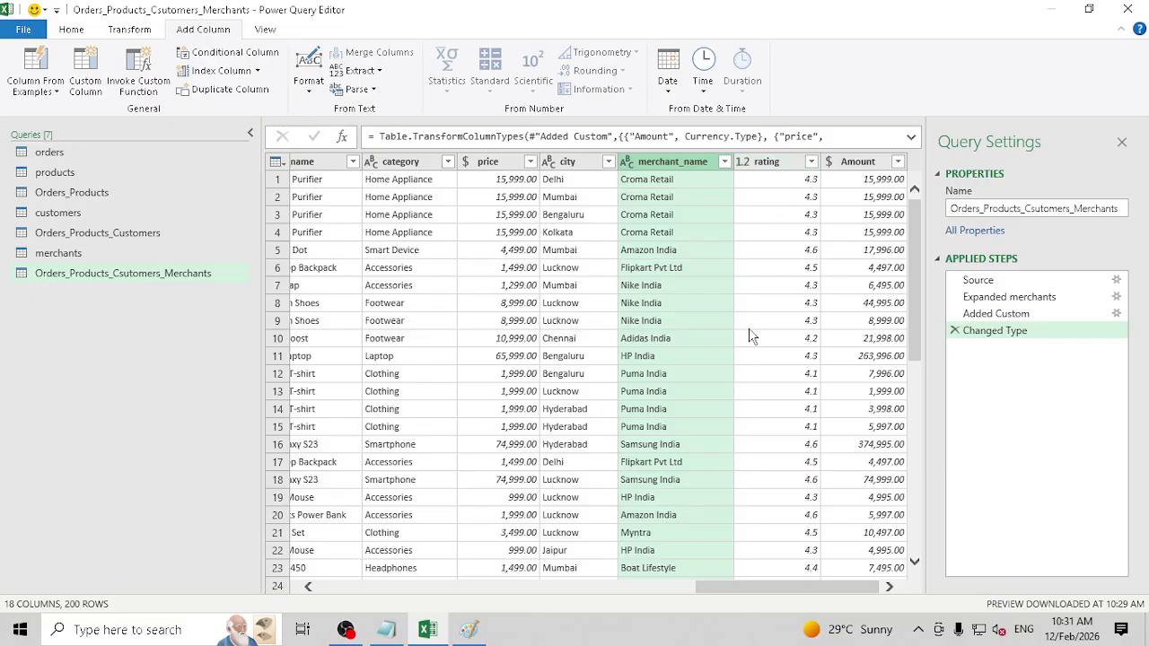
pyautogui.moveTo(792, 584); pyautogui.dragTo(539, 584)
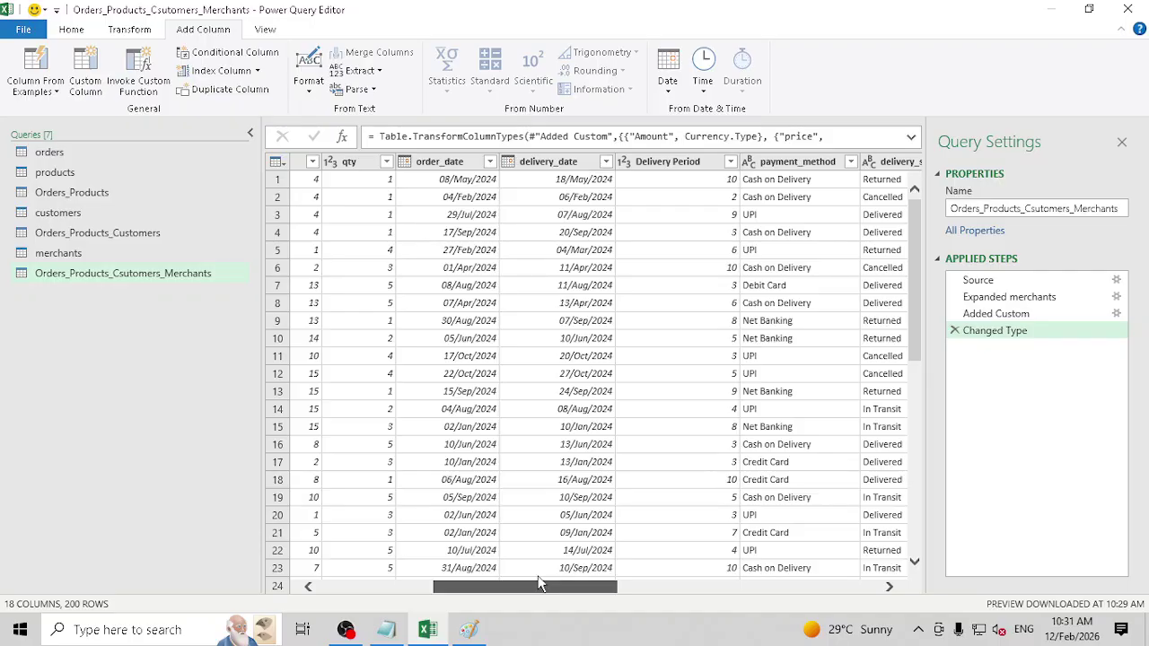
pyautogui.click(813, 163)
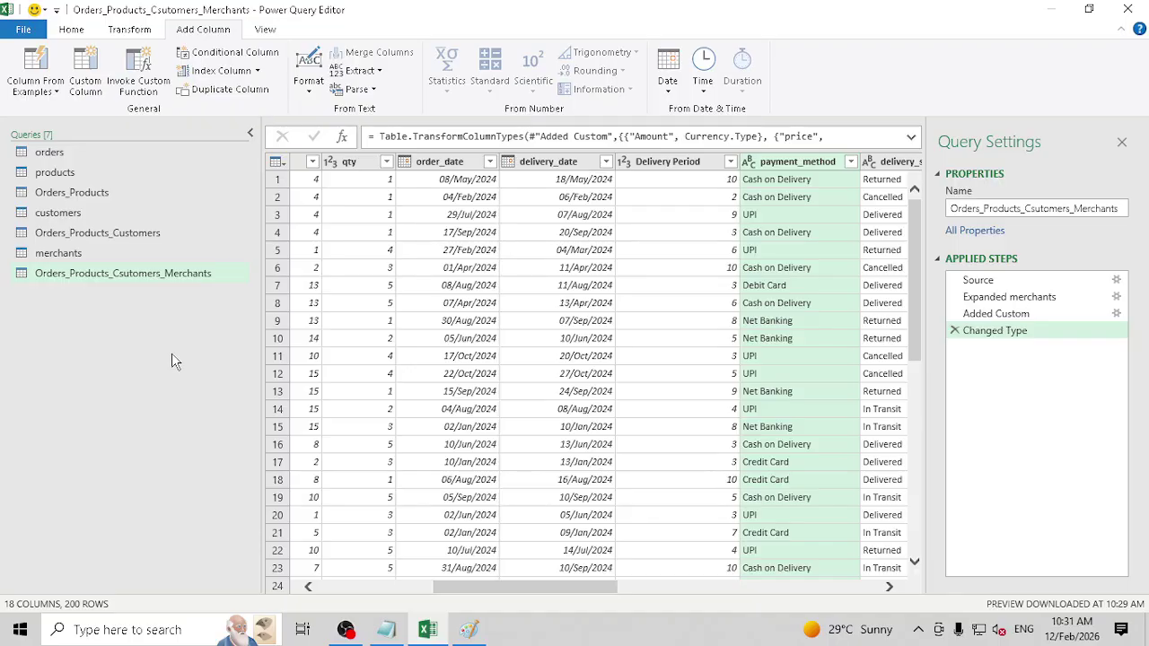
pyautogui.click(130, 31)
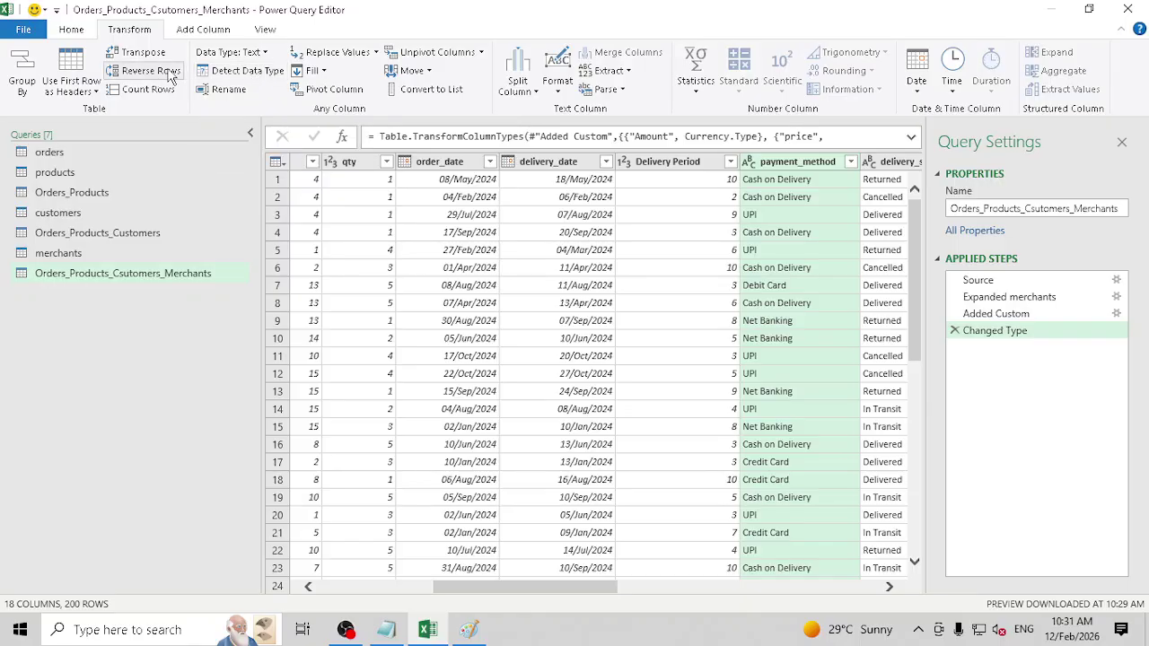
pyautogui.click(71, 29)
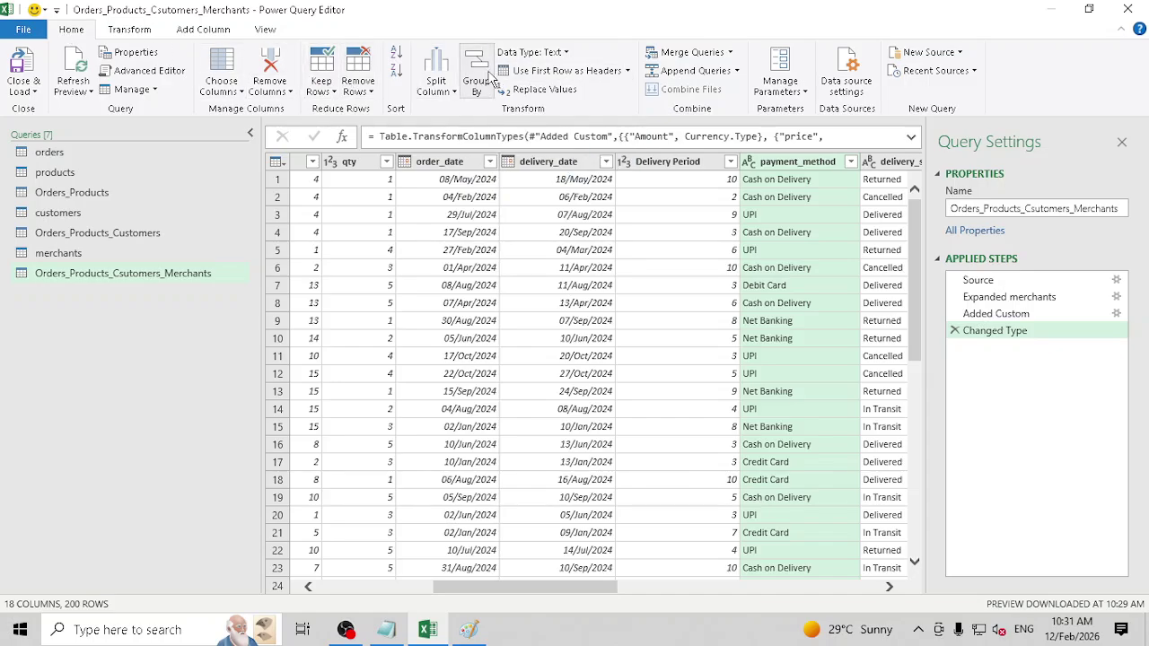
pyautogui.rightClick(144, 269)
pyautogui.rightClick(95, 269)
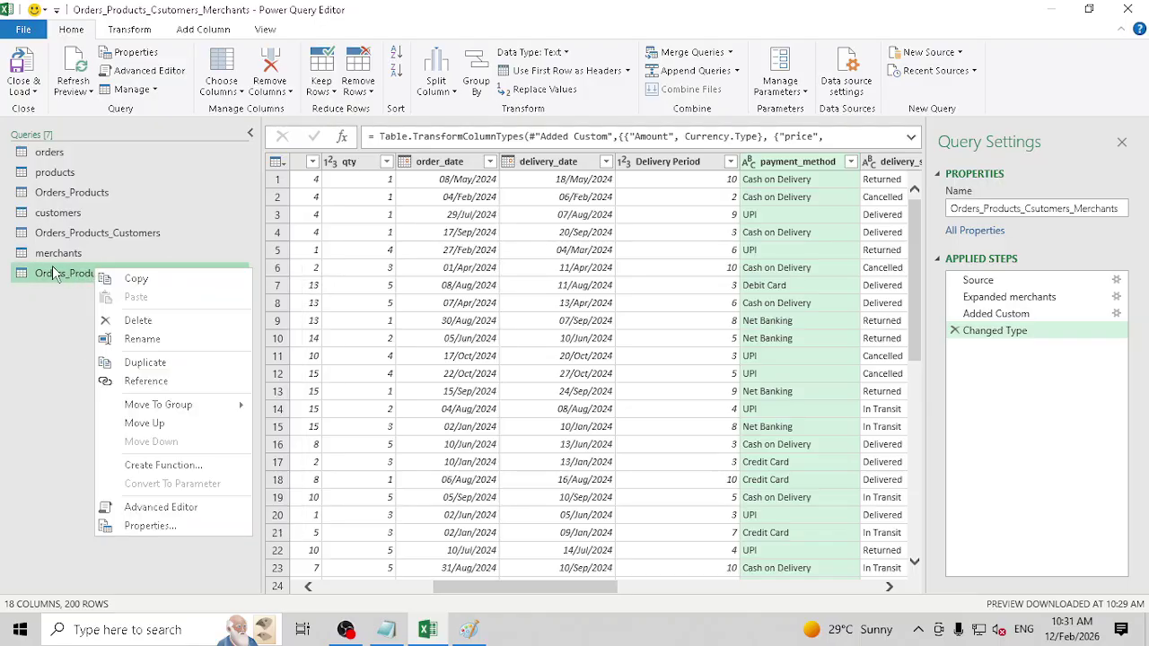
pyautogui.rightClick(55, 273)
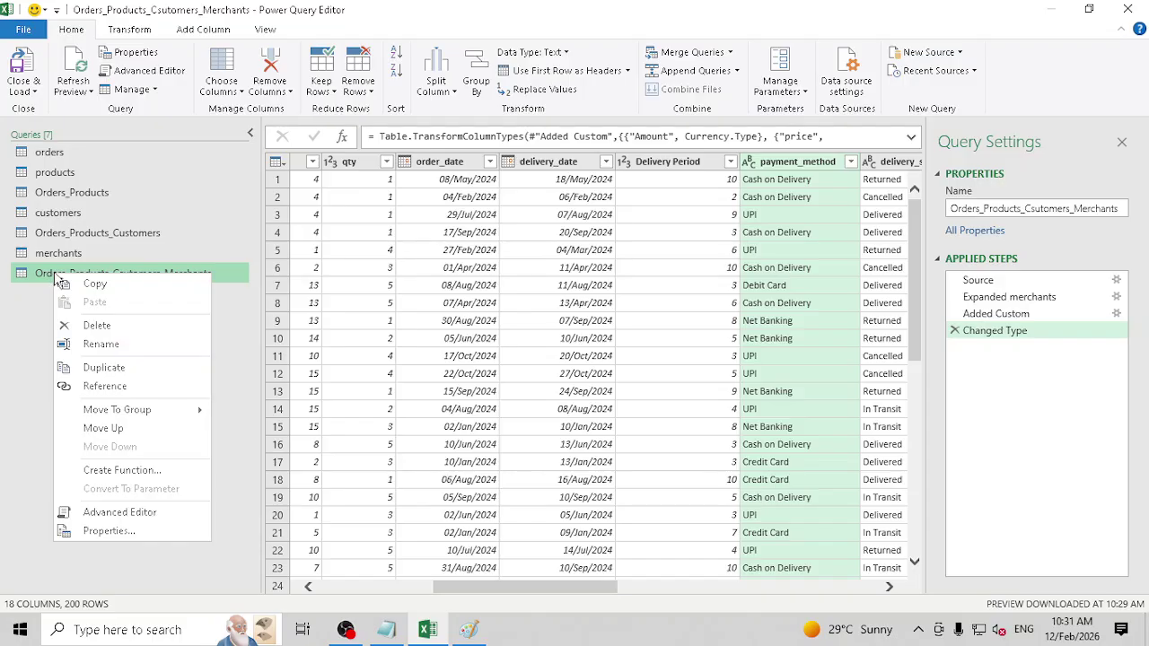
pyautogui.click(222, 274)
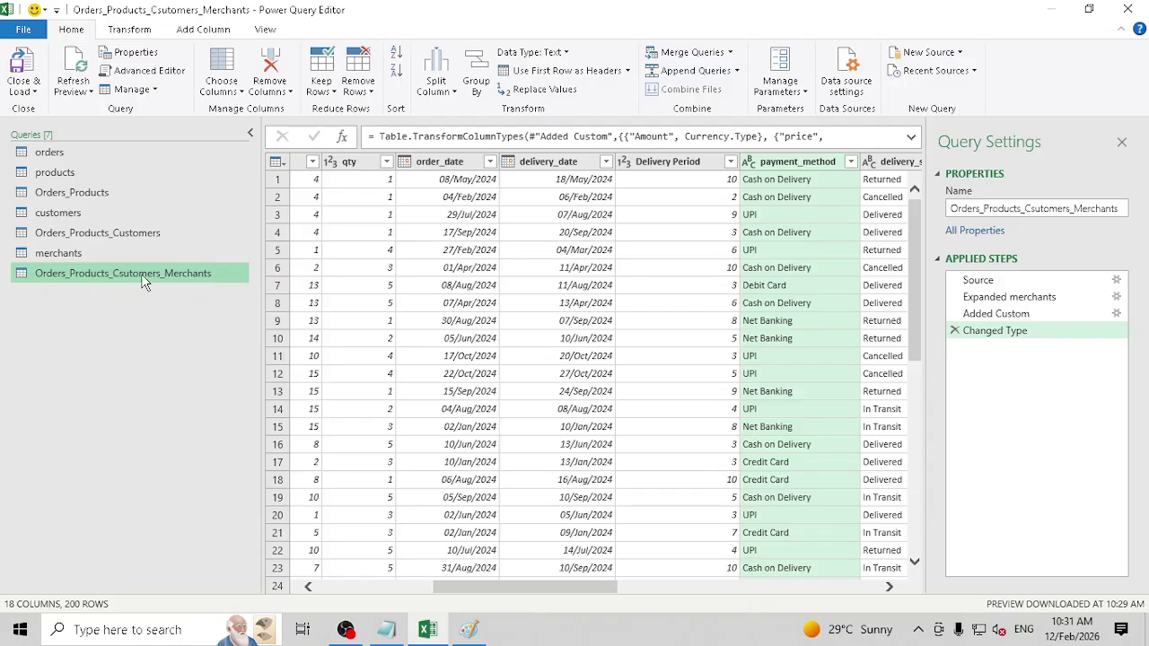
pyautogui.rightClick(65, 302)
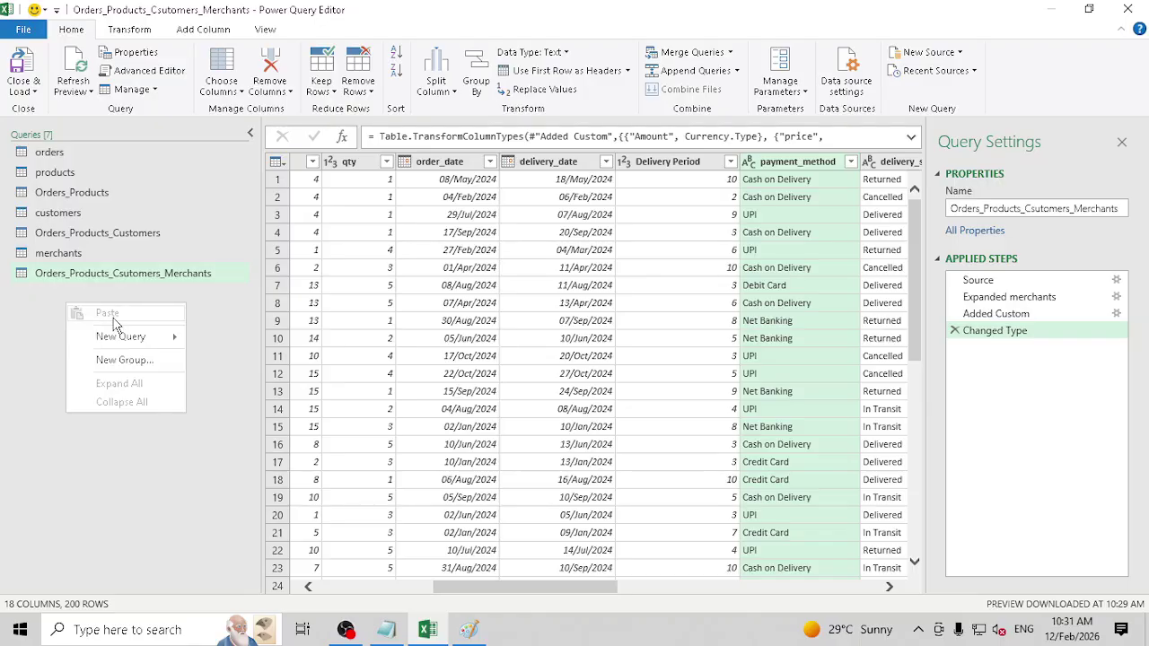
pyautogui.moveTo(182, 344)
pyautogui.moveTo(301, 438)
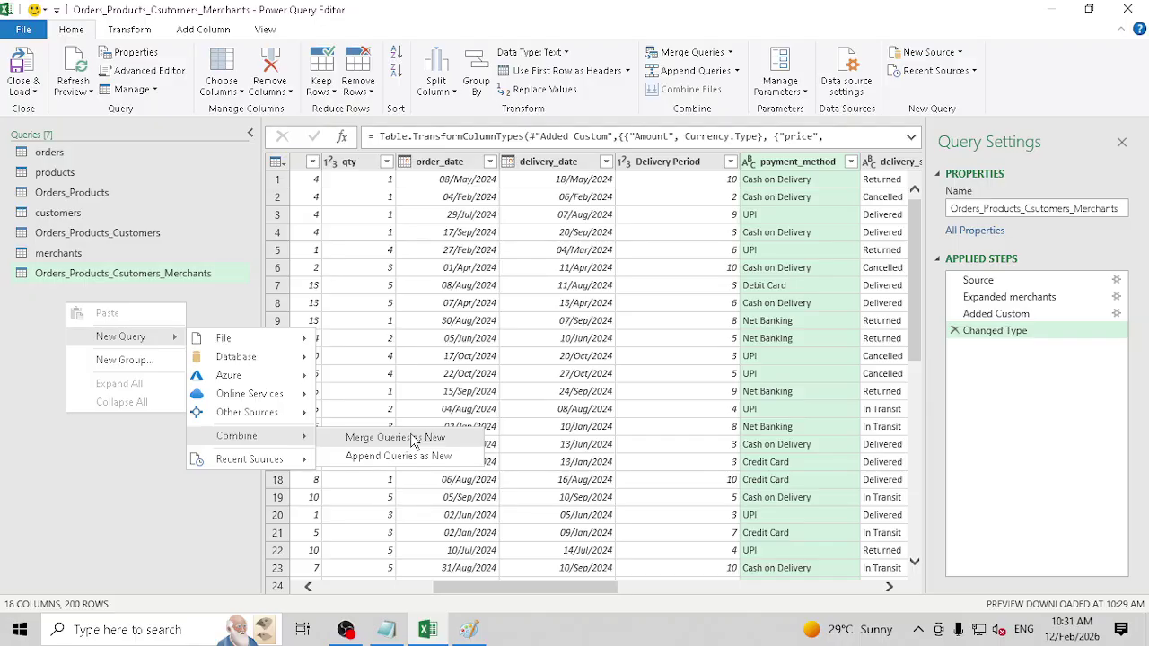
pyautogui.click(63, 461)
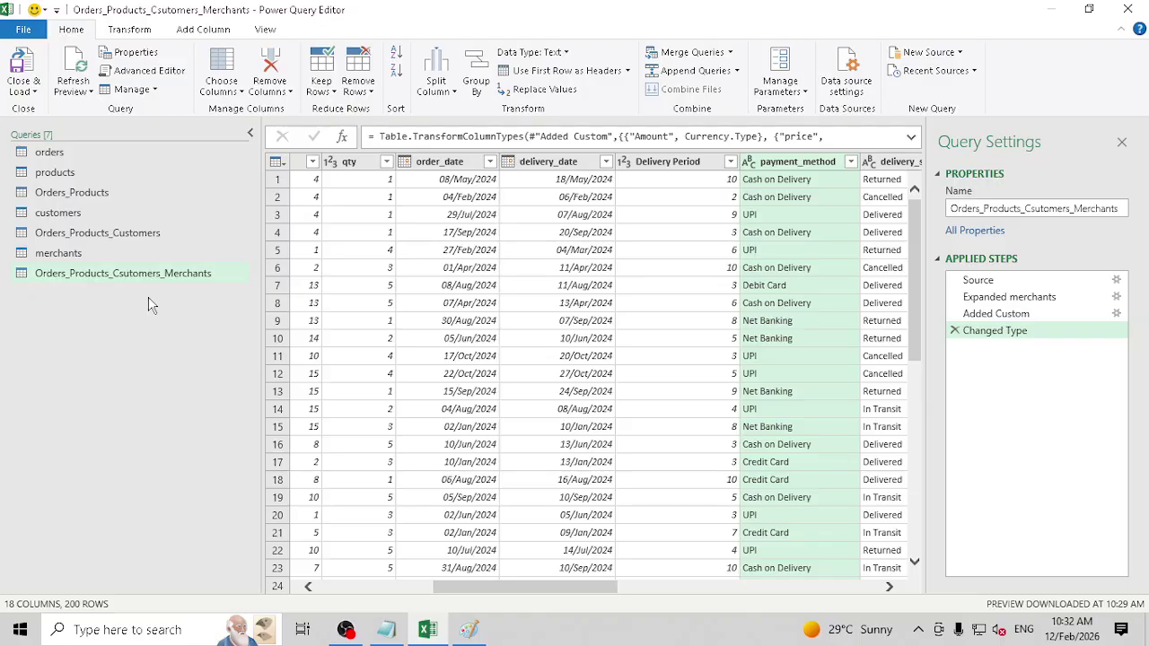
pyautogui.rightClick(79, 302)
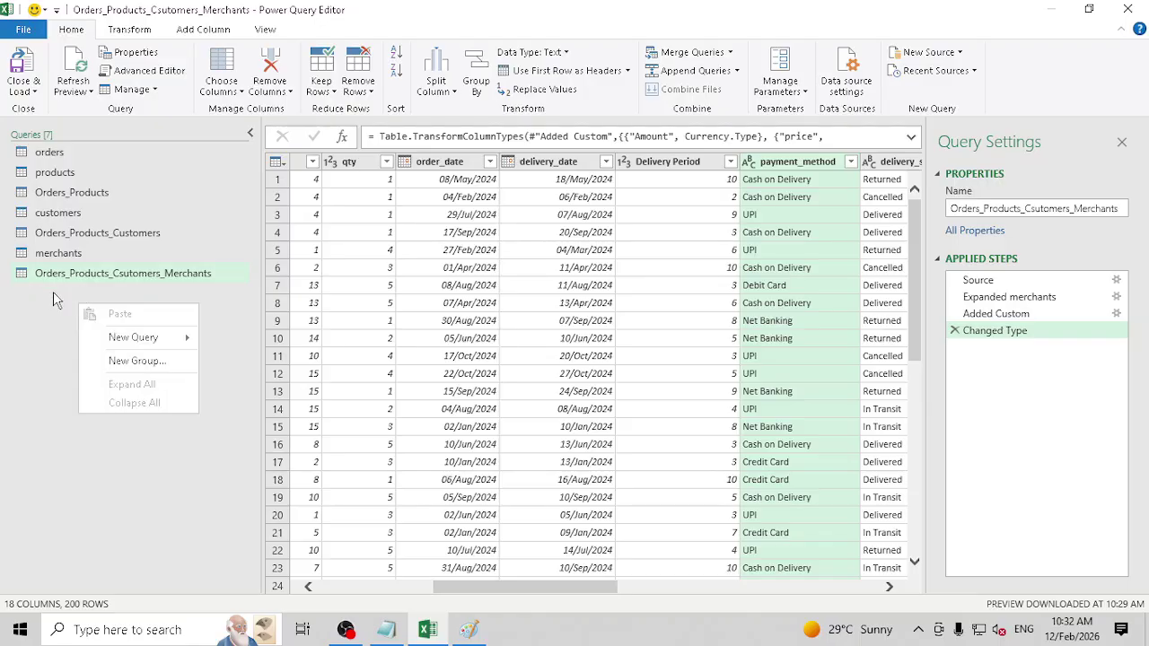
pyautogui.click(53, 291)
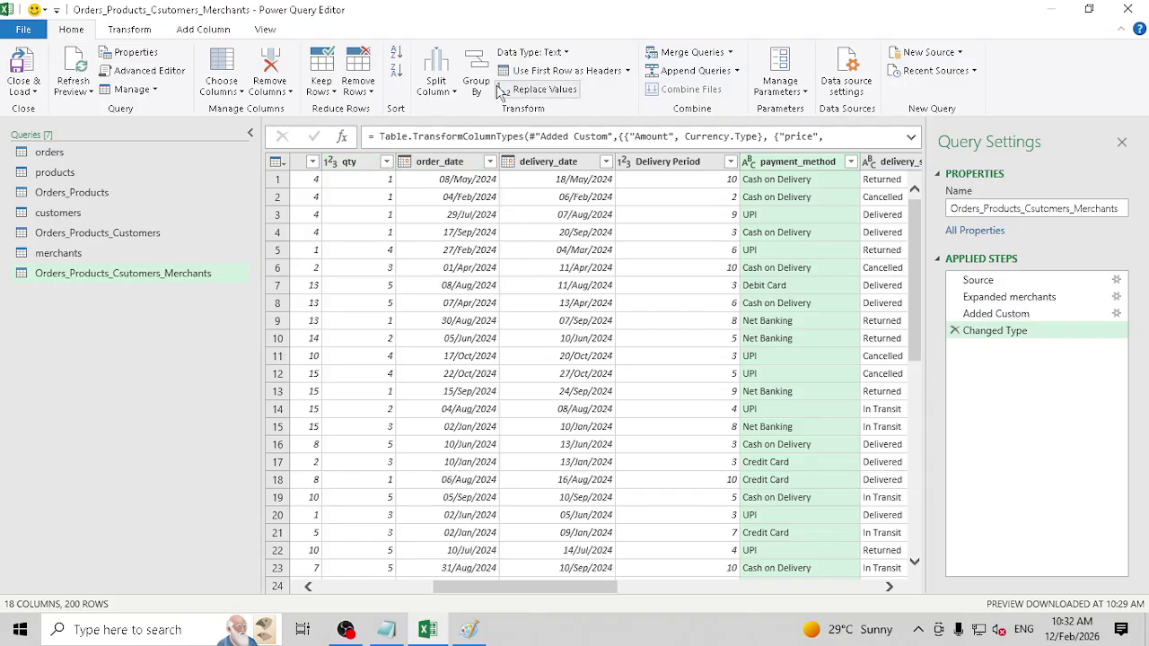
# Step: Duplicate the Orders_Products_Csutomers_Merchants query and rename the copy as Group_By_City
pyautogui.rightClick(133, 280)
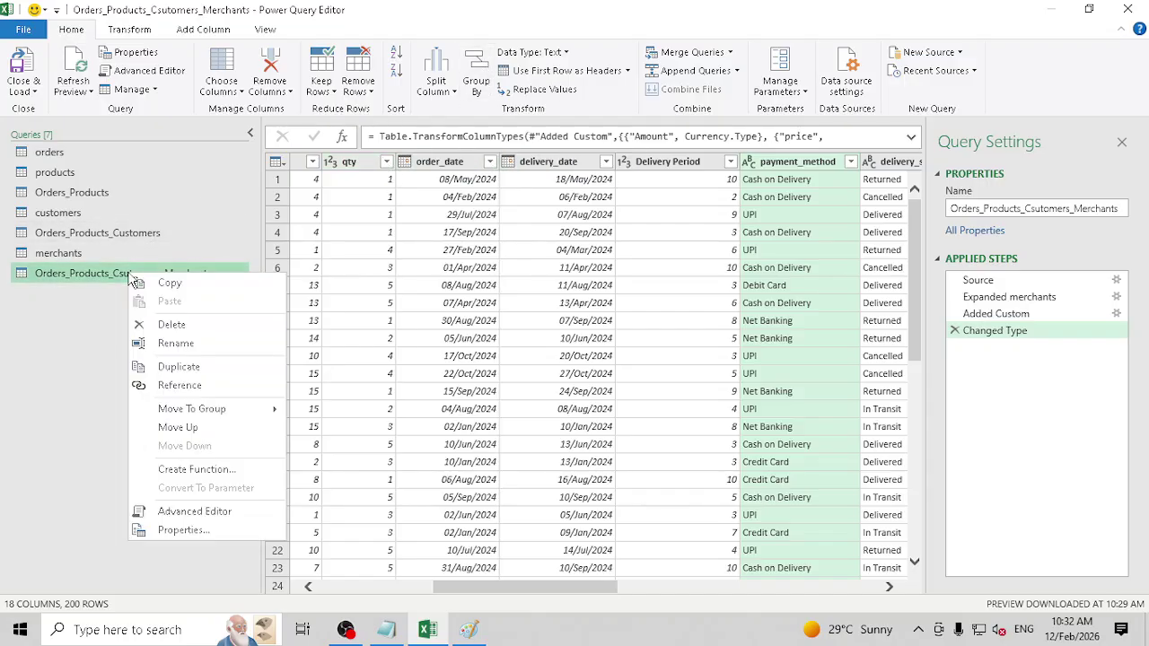
pyautogui.click(202, 369)
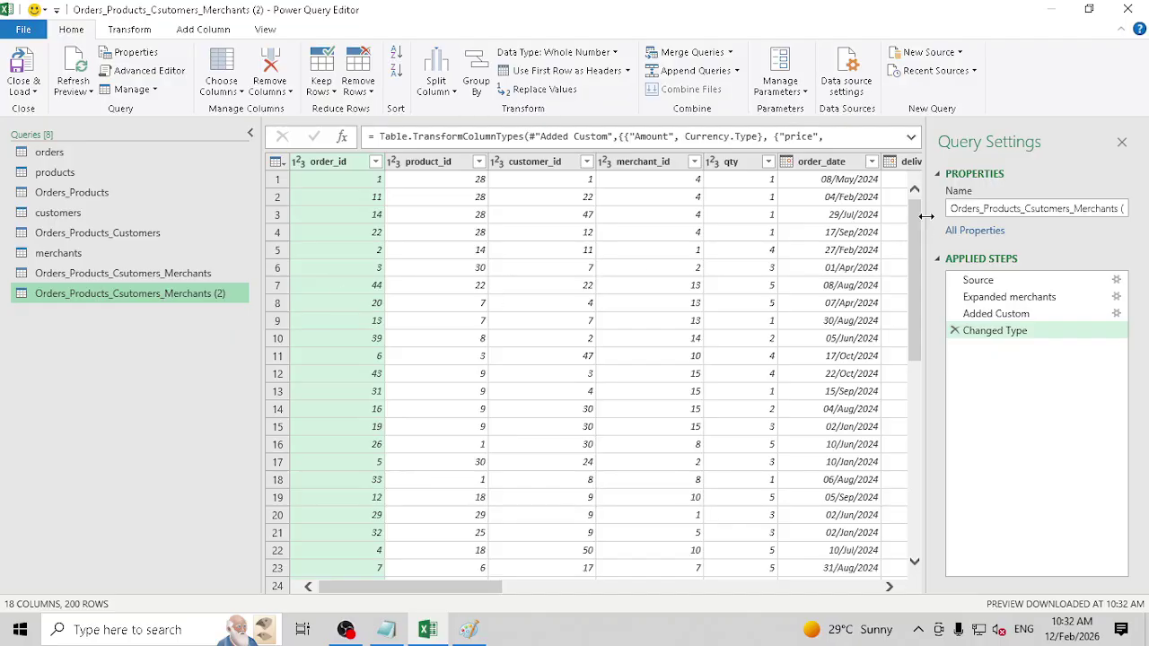
pyautogui.tripleClick(1042, 211)
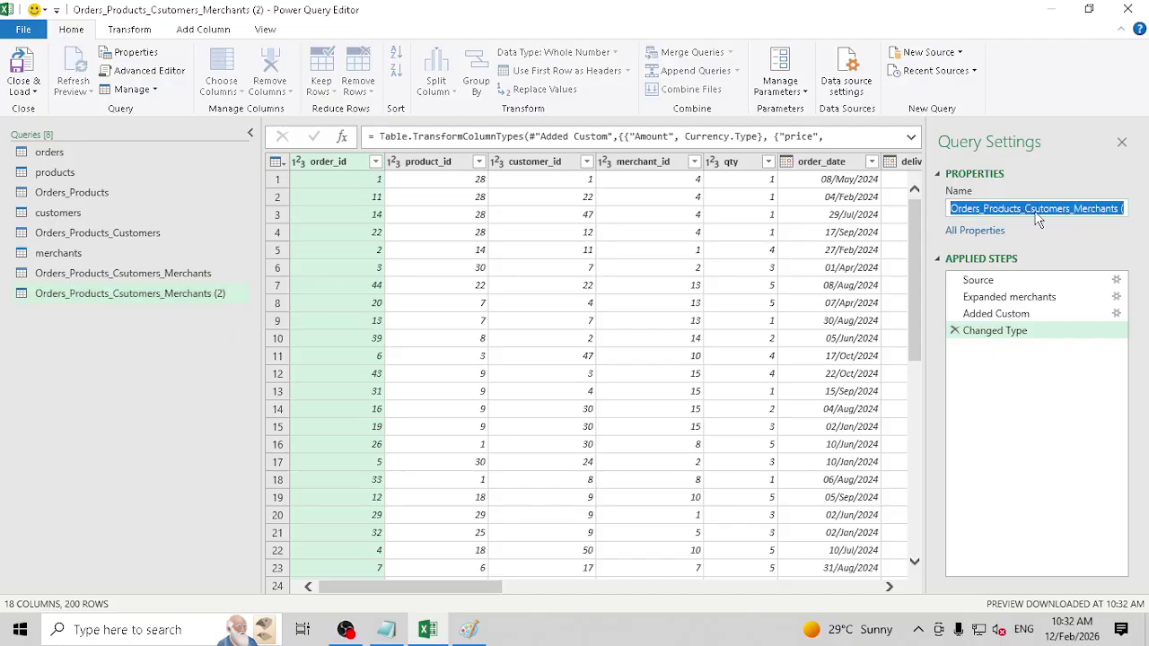
pyautogui.write('Group')
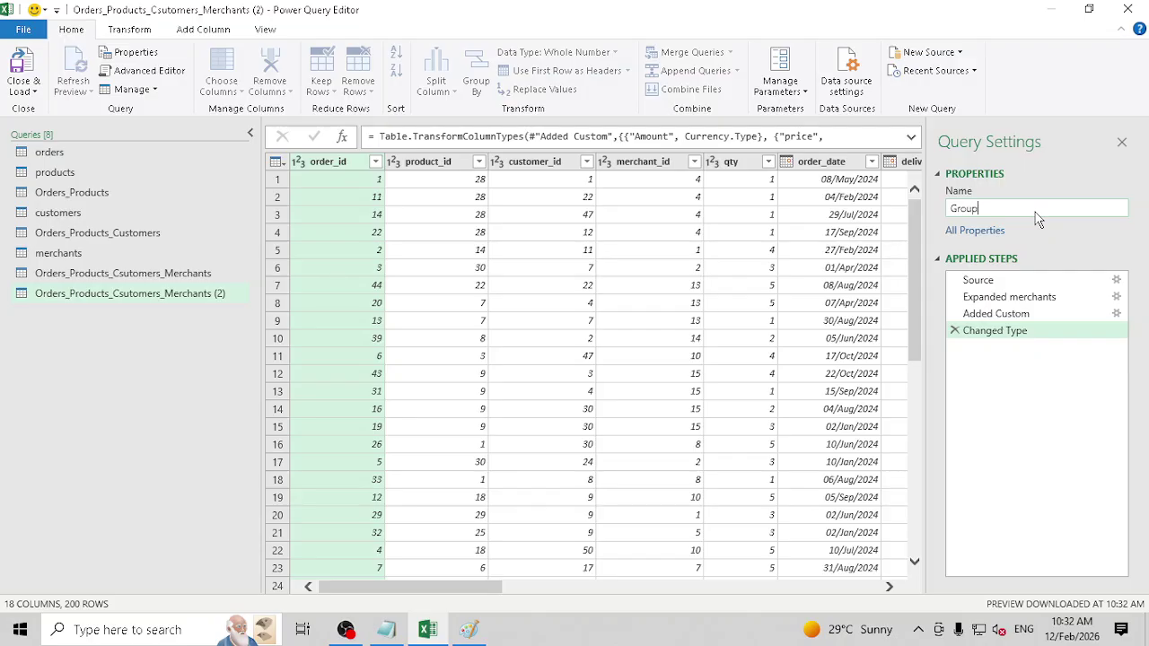
pyautogui.write('_By_City')
pyautogui.press('Return')
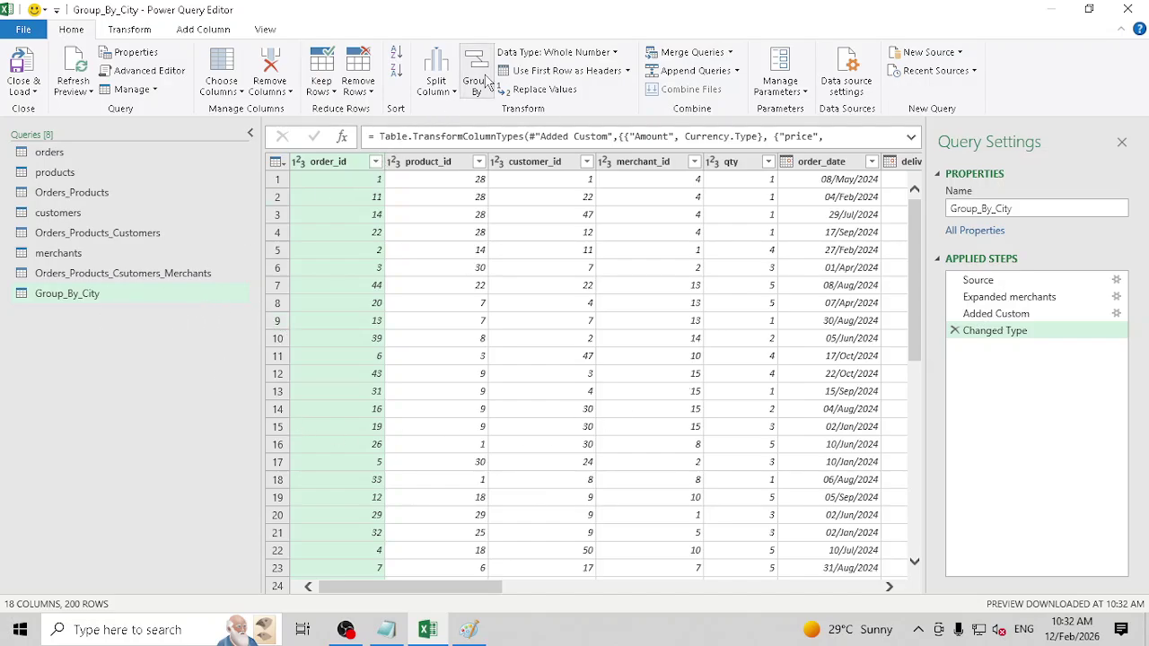
# Step: Set up a basic Group By on the city column with a new column Numebr_Of_Orders using the Count Rows operation
pyautogui.click(490, 79)
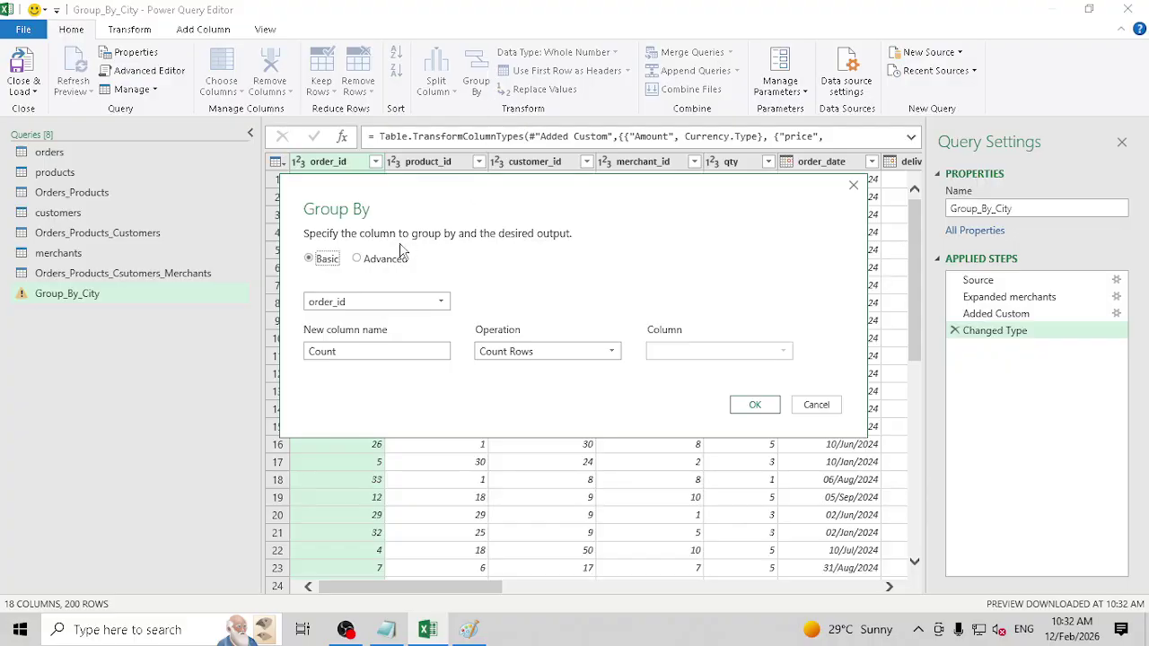
pyautogui.click(370, 262)
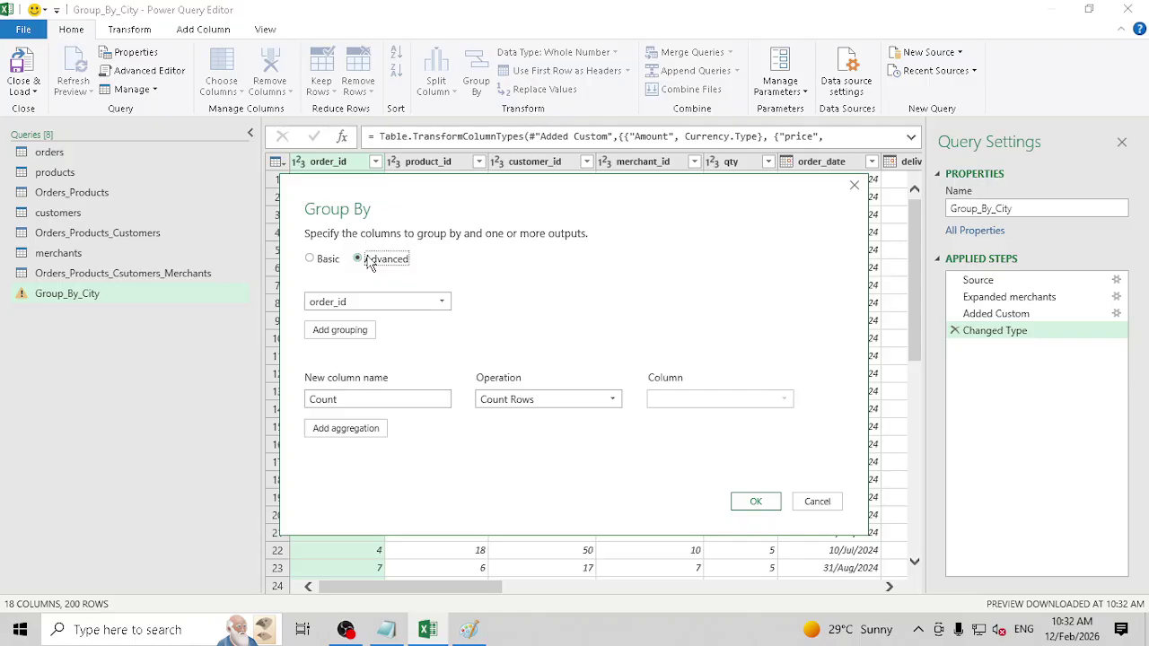
pyautogui.click(328, 260)
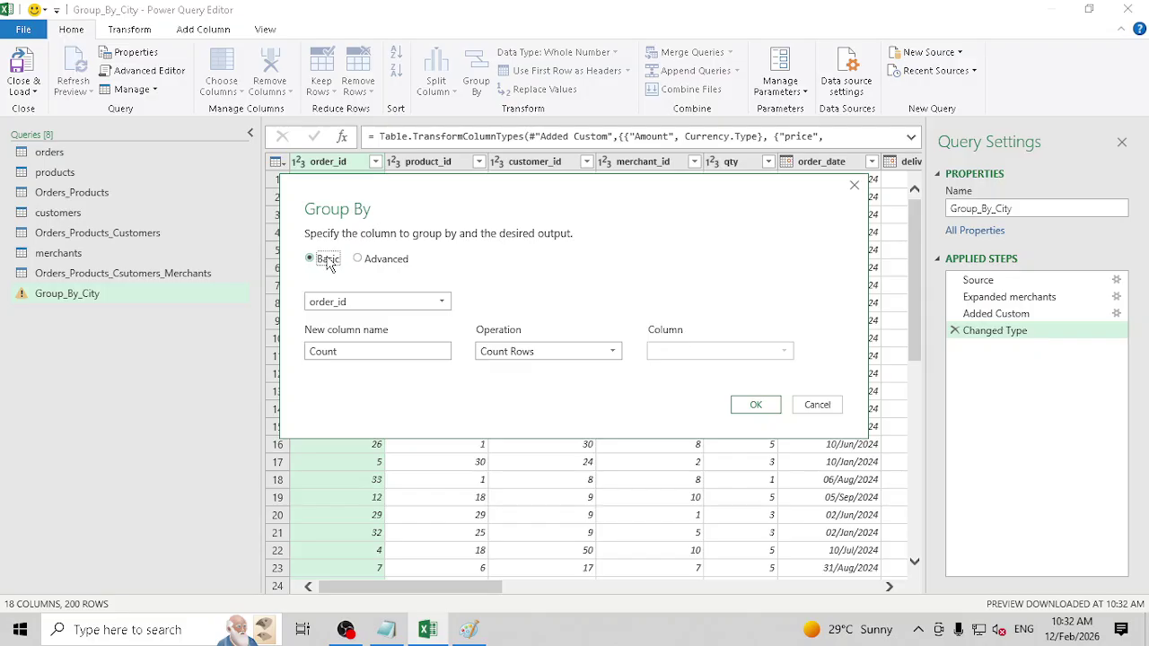
pyautogui.click(447, 305)
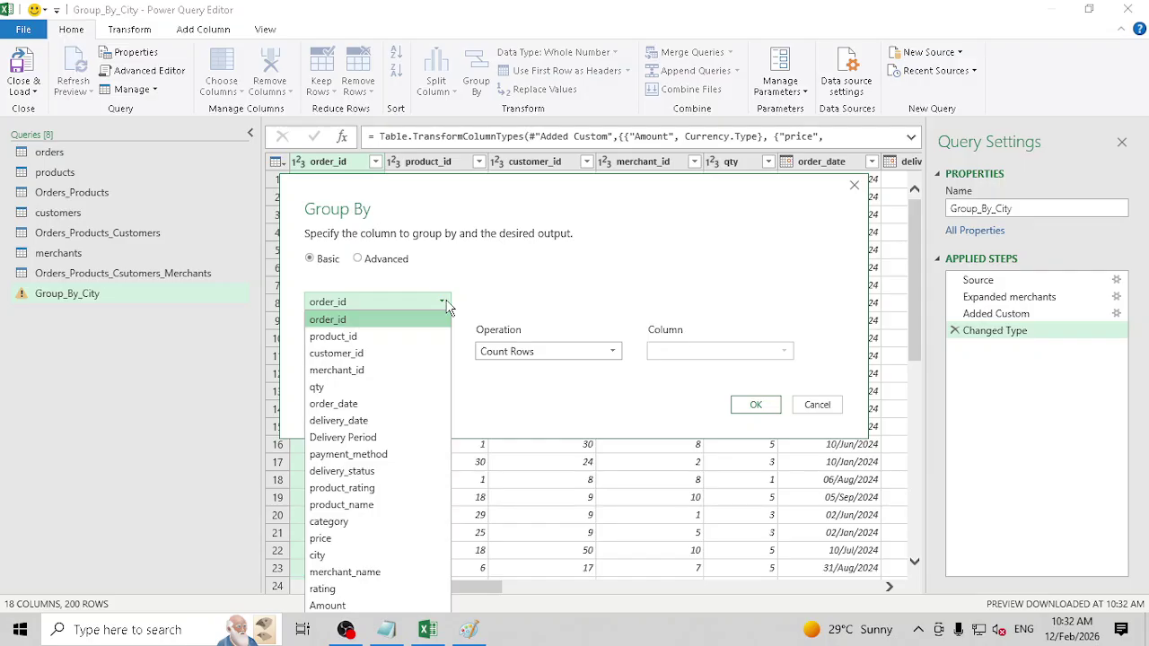
pyautogui.click(340, 556)
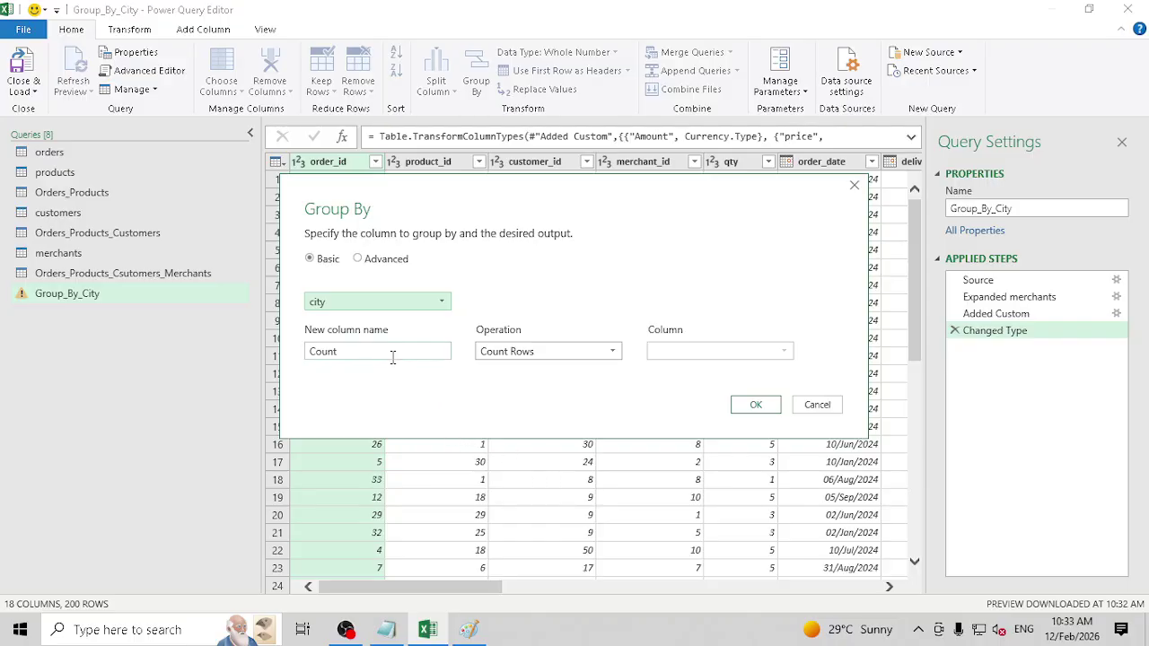
pyautogui.moveTo(392, 353); pyautogui.dragTo(279, 357)
pyautogui.write('Numebr')
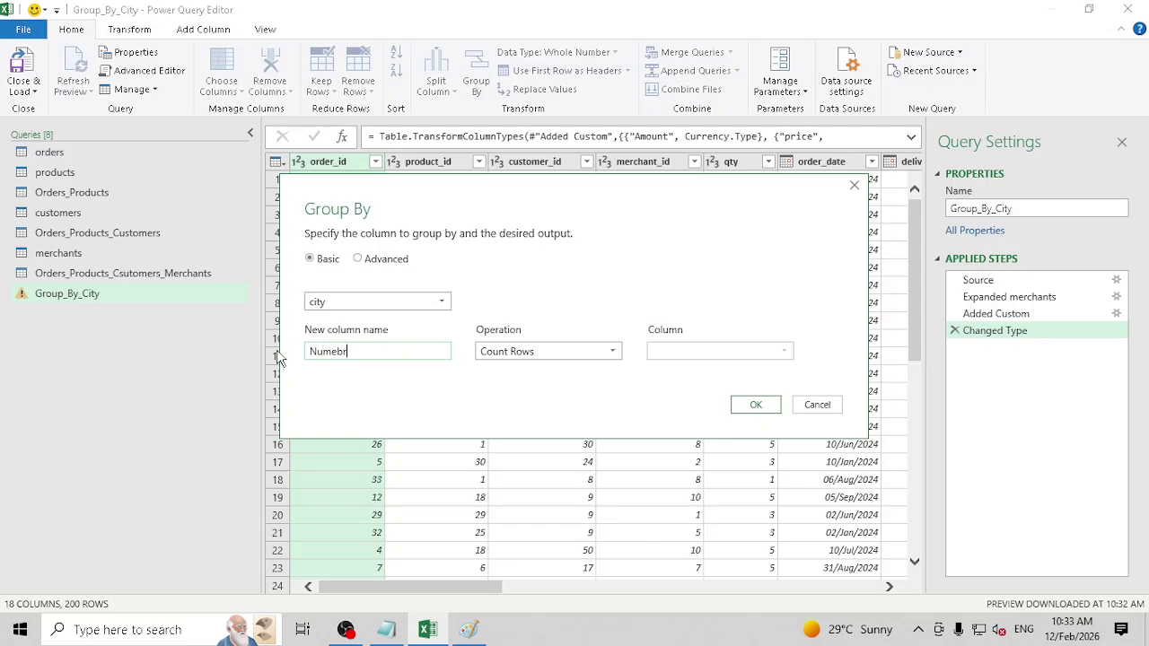
pyautogui.write('_Of_Orders')
pyautogui.click(539, 355)
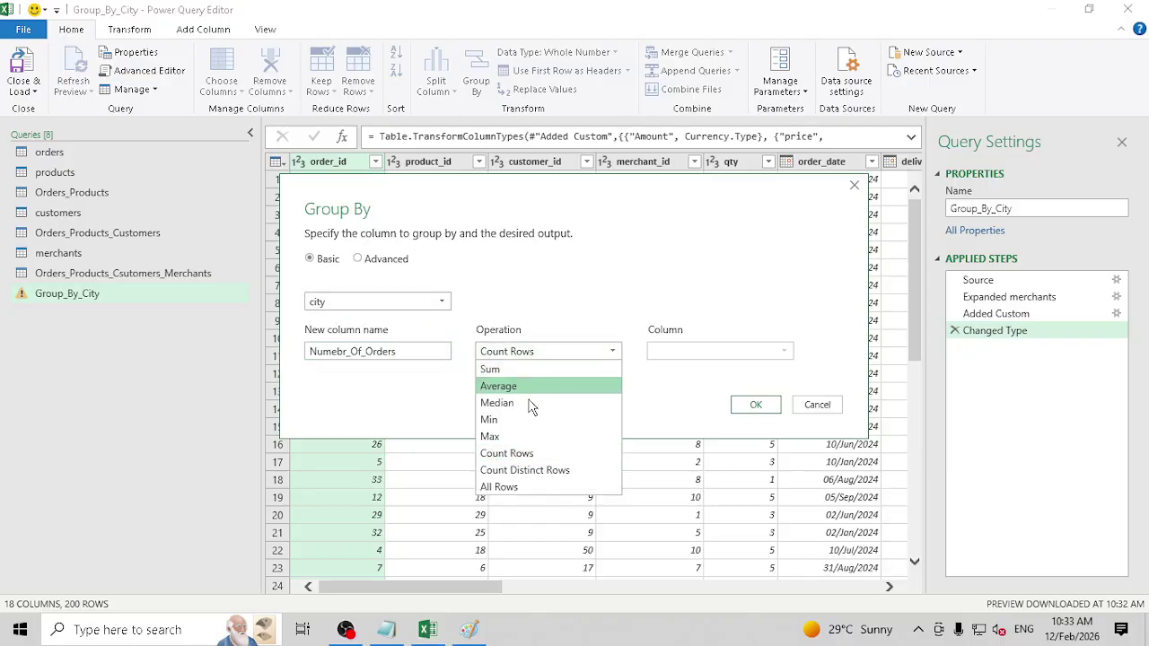
pyautogui.click(512, 453)
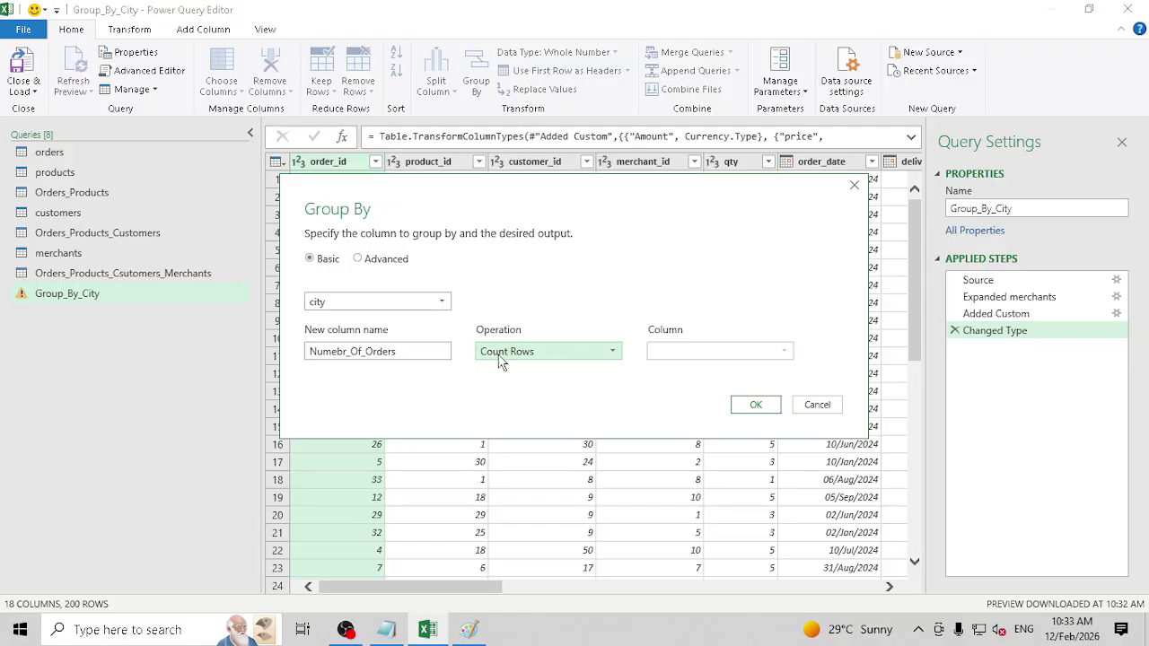
# Step: Try Sum of the qty column as the aggregation for the city grouping
pyautogui.click(535, 356)
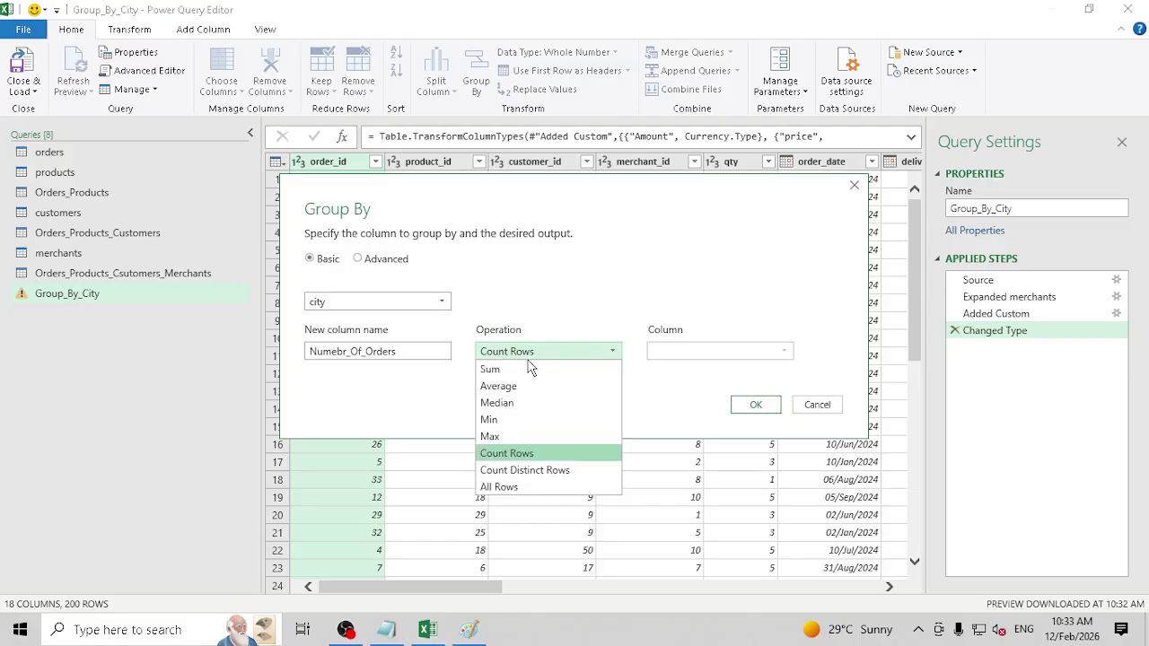
pyautogui.click(532, 369)
pyautogui.click(745, 358)
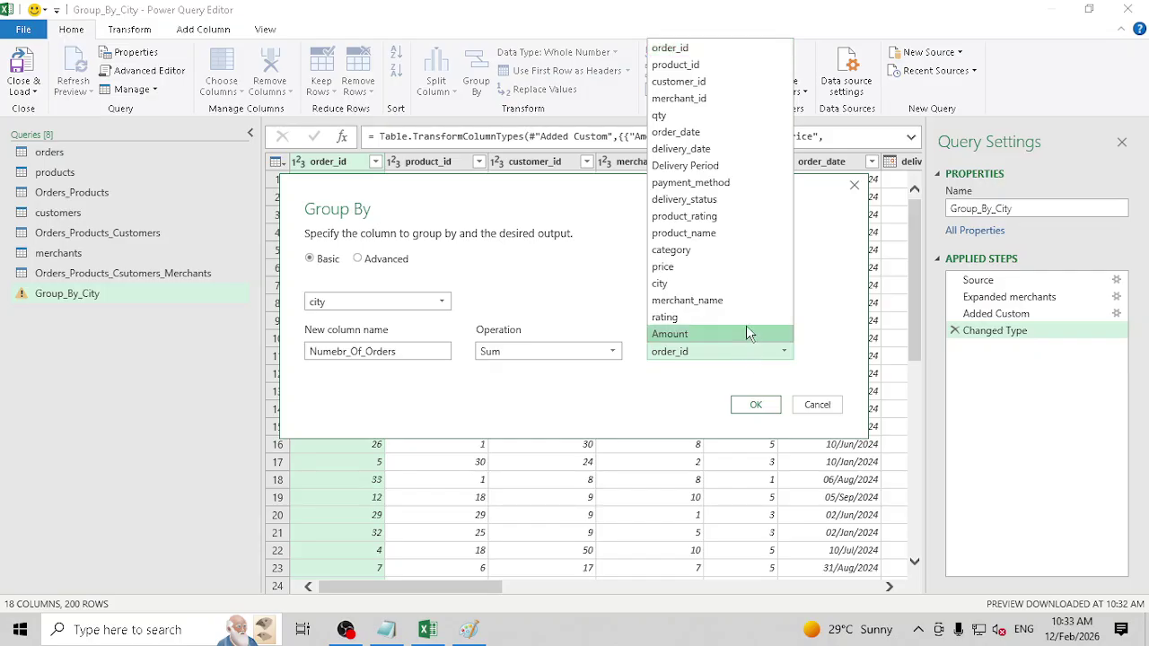
pyautogui.click(706, 117)
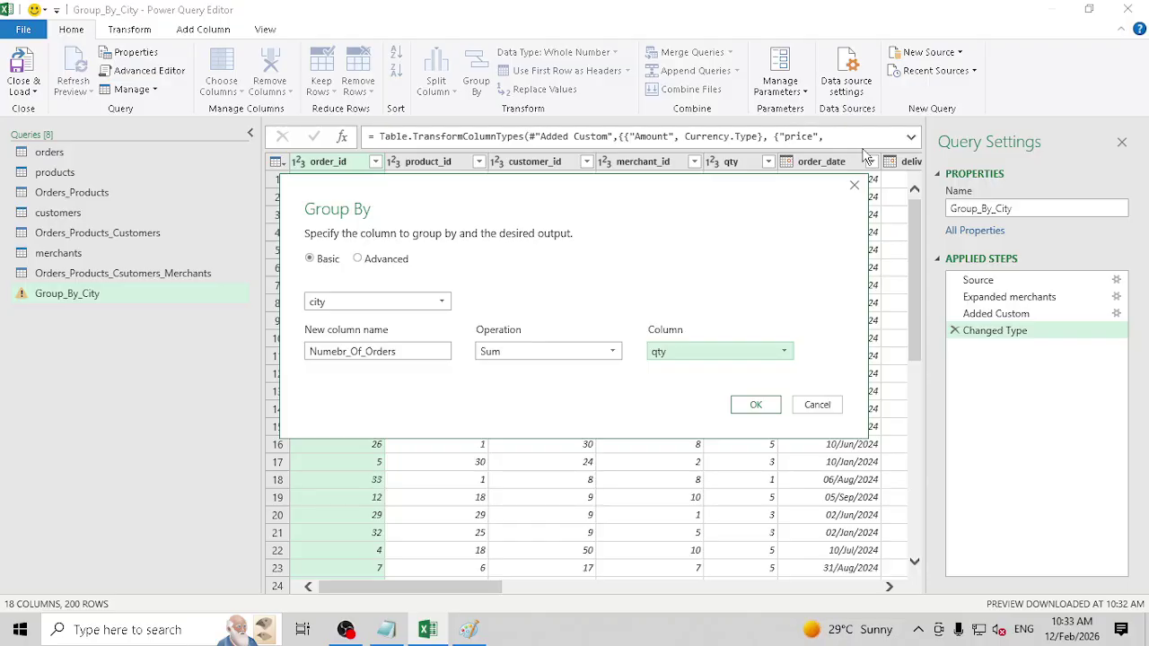
# Step: Set the aggregation operation to Count Rows and apply the city grouping
pyautogui.click(584, 353)
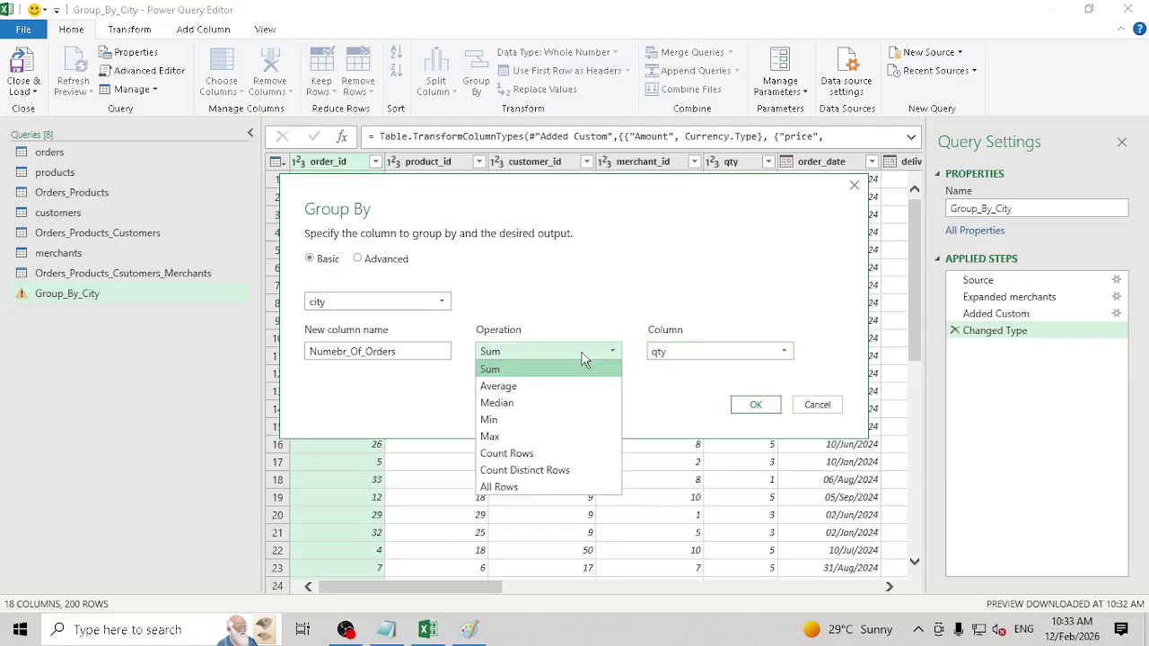
pyautogui.click(510, 456)
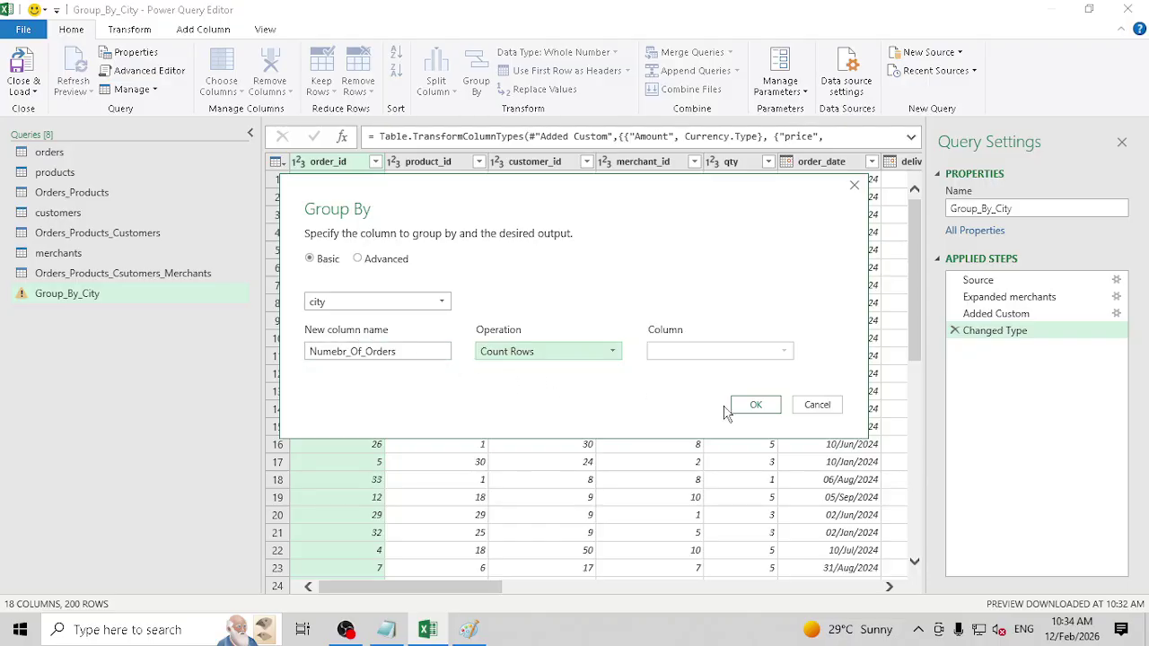
pyautogui.click(759, 405)
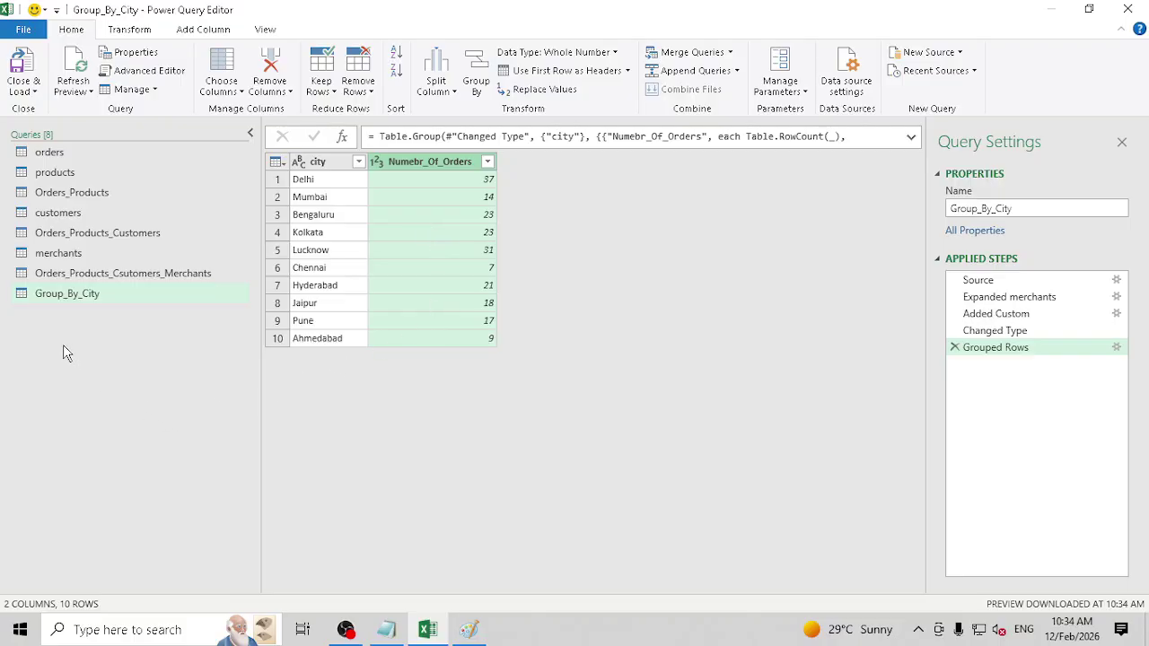
# Step: Duplicate the Orders_Products_Csutomers_Merchants query again and rename the copy as Group_by_Payment_Method
pyautogui.click(76, 275)
pyautogui.rightClick(75, 275)
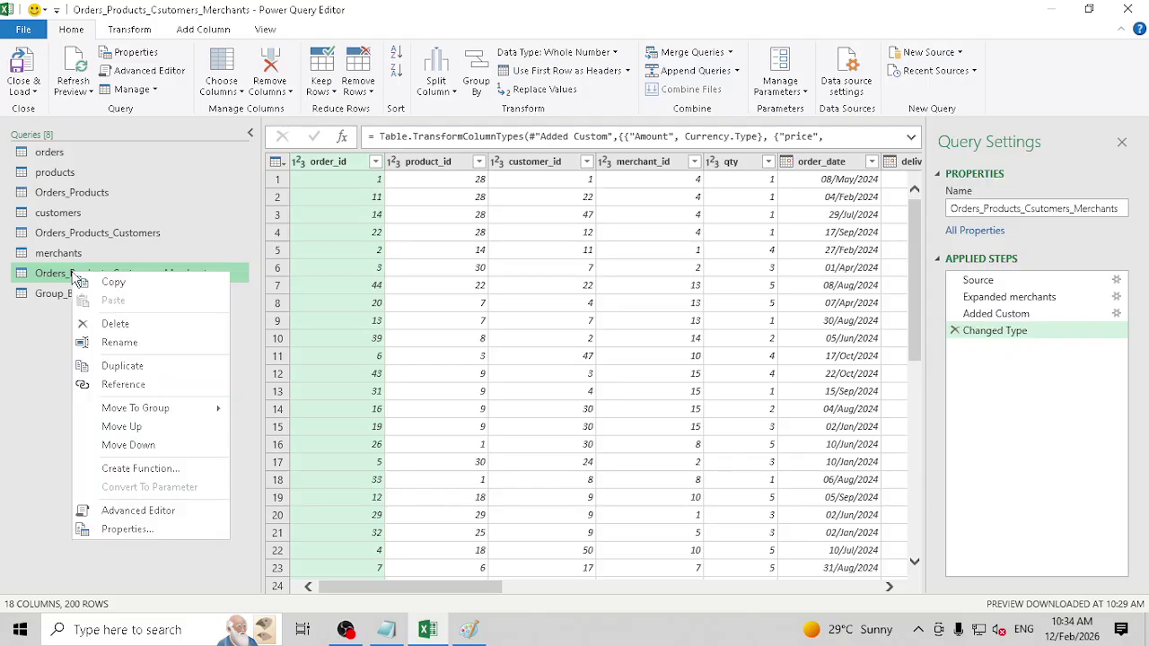
pyautogui.click(159, 368)
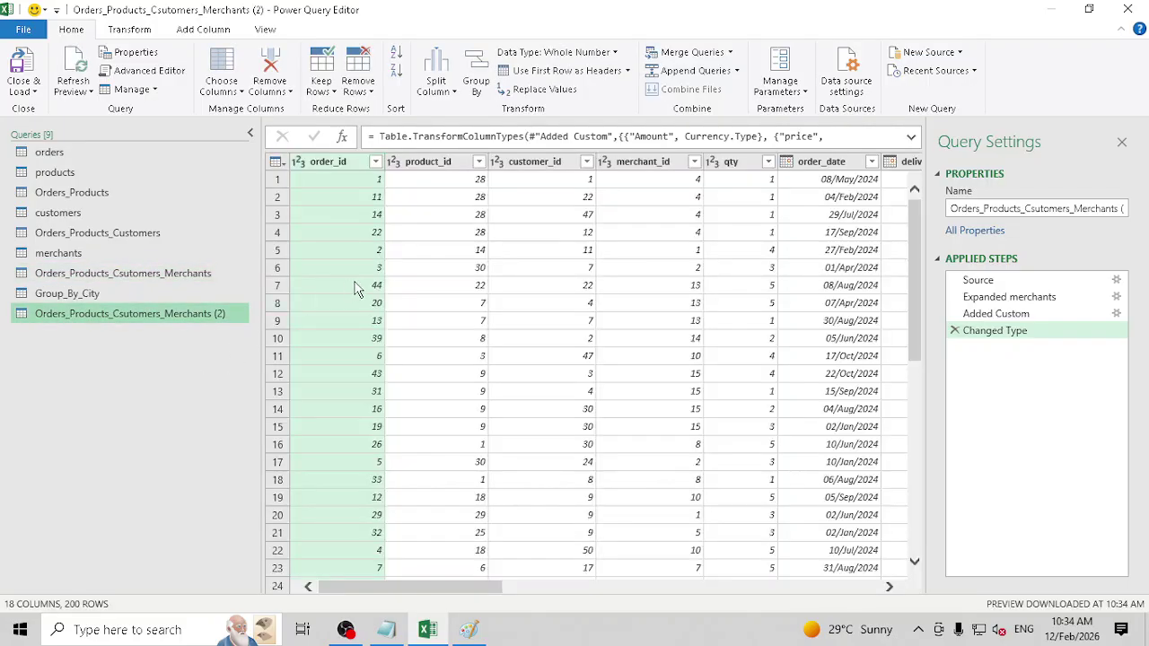
pyautogui.click(1106, 209)
pyautogui.press('BackSpace')
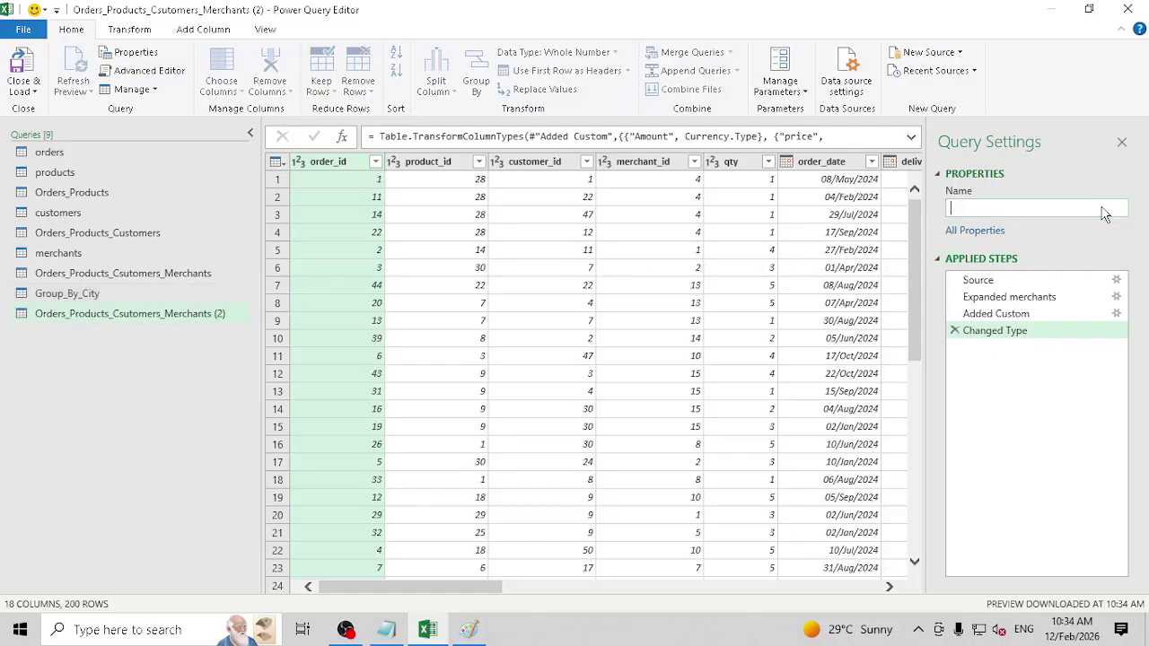
pyautogui.write('Group_by_Payment_Method')
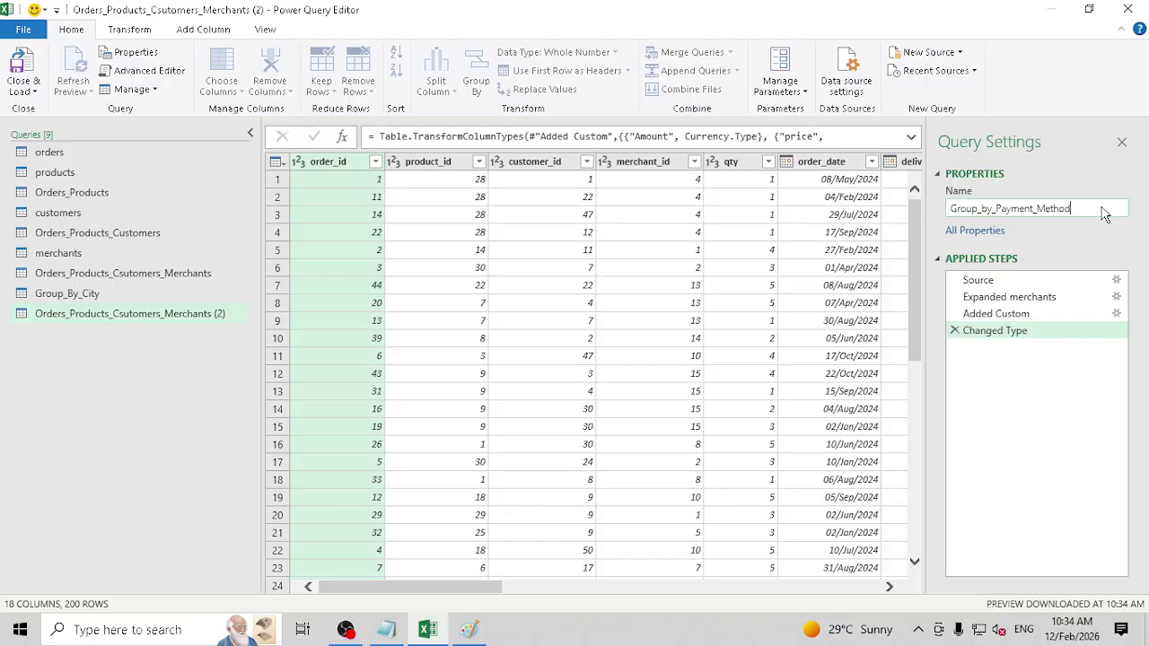
pyautogui.press('Return')
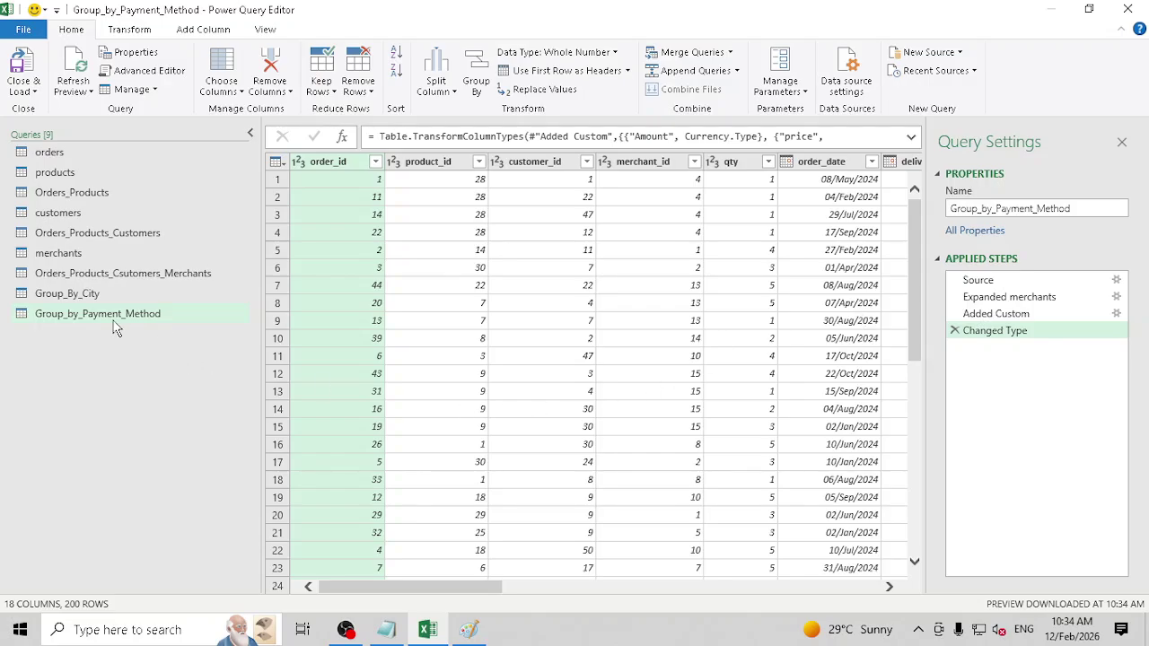
# Step: Start a basic Group By on the payment_method column with a new column named Total Amount
pyautogui.click(480, 70)
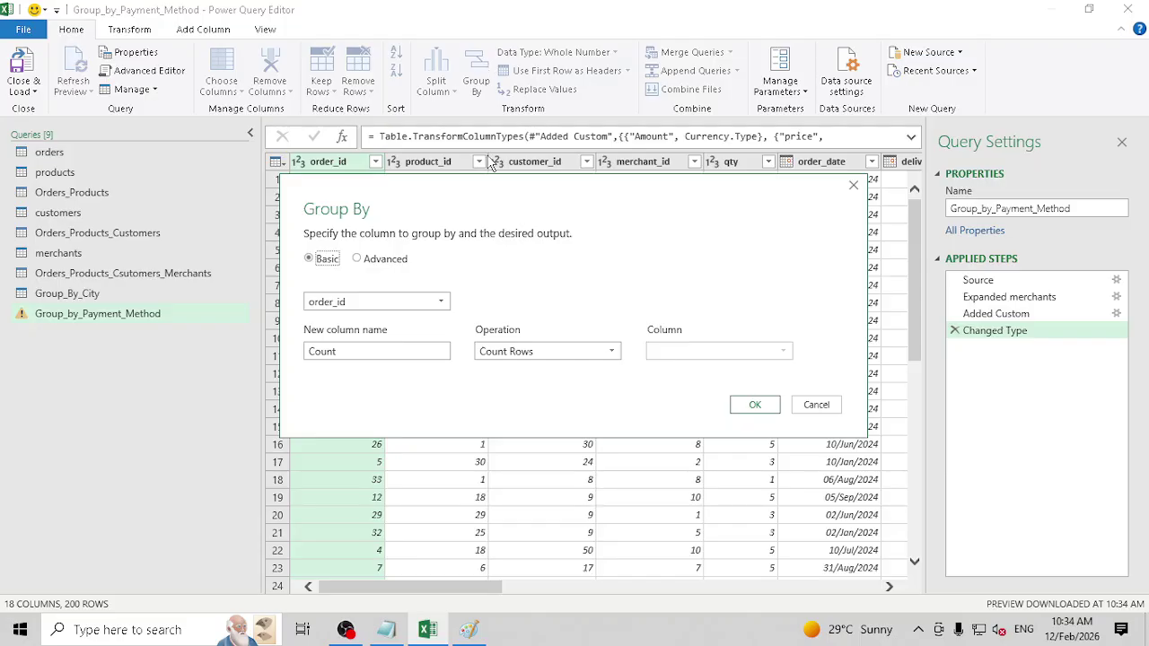
pyautogui.click(444, 303)
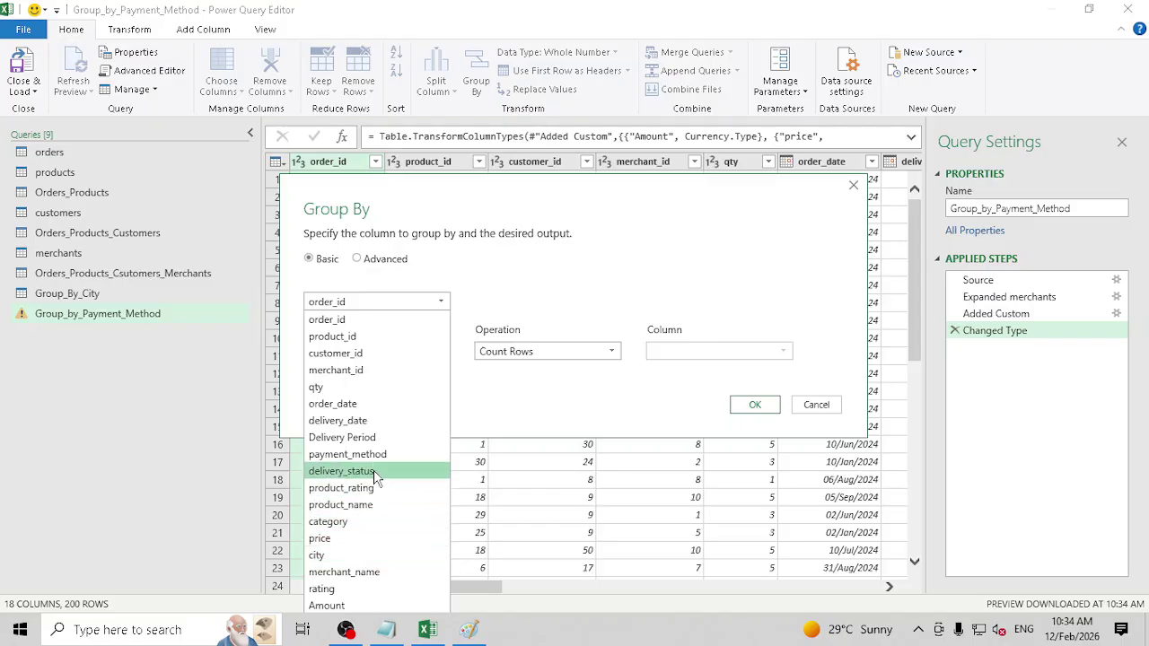
pyautogui.click(377, 454)
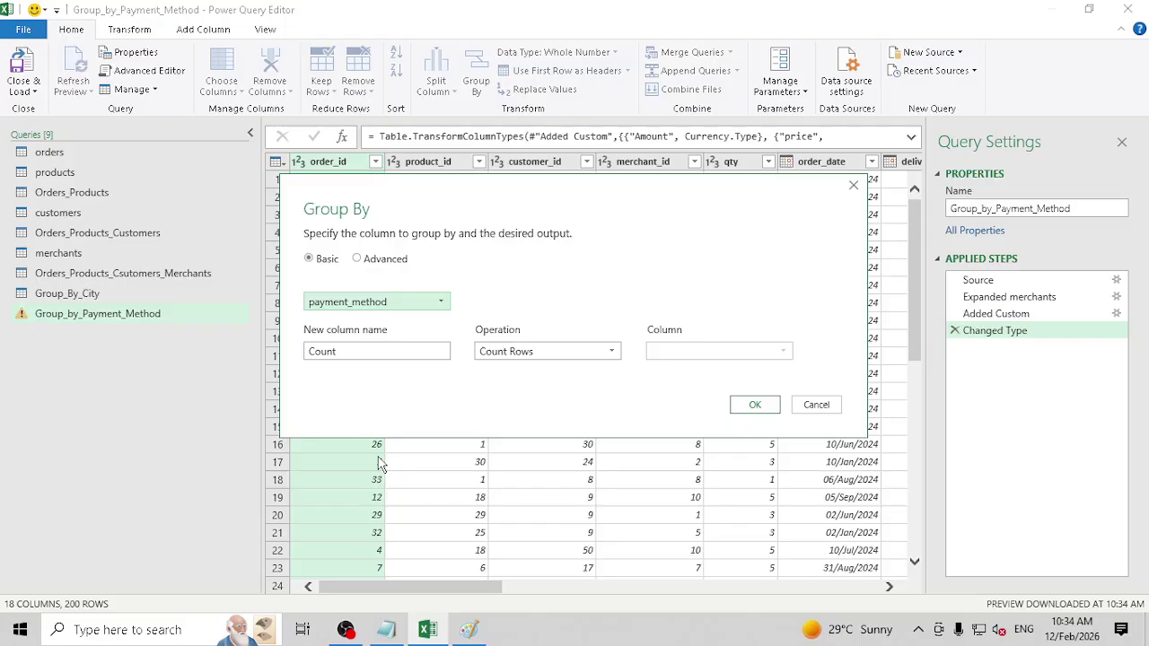
pyautogui.doubleClick(403, 351)
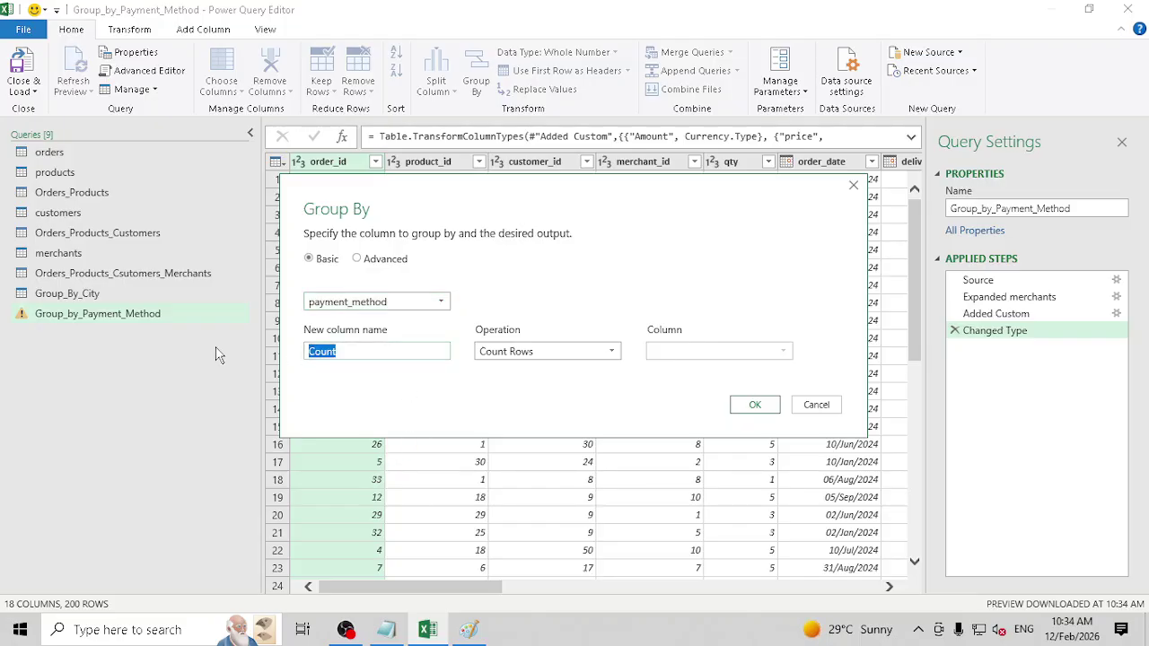
pyautogui.write('Totla')
pyautogui.press('BackSpace')
pyautogui.press('BackSpace')
pyautogui.write('al Amount')
# Step: Set the Total Amount aggregation to the Sum of the Amount column
pyautogui.click(557, 354)
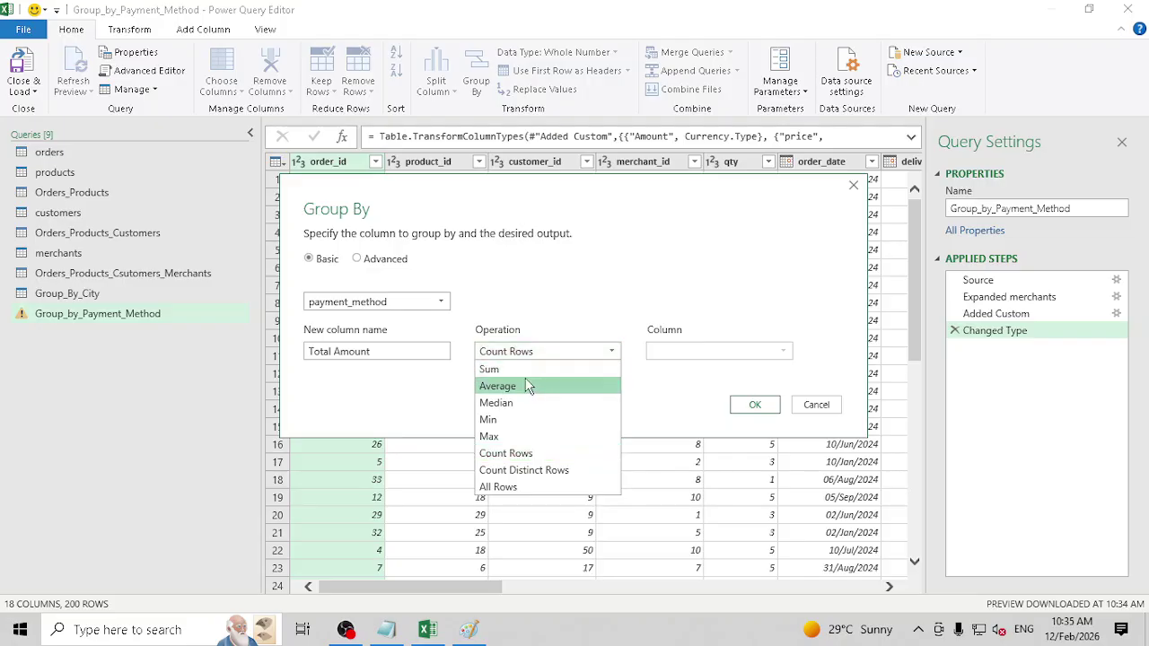
pyautogui.click(526, 371)
pyautogui.click(736, 357)
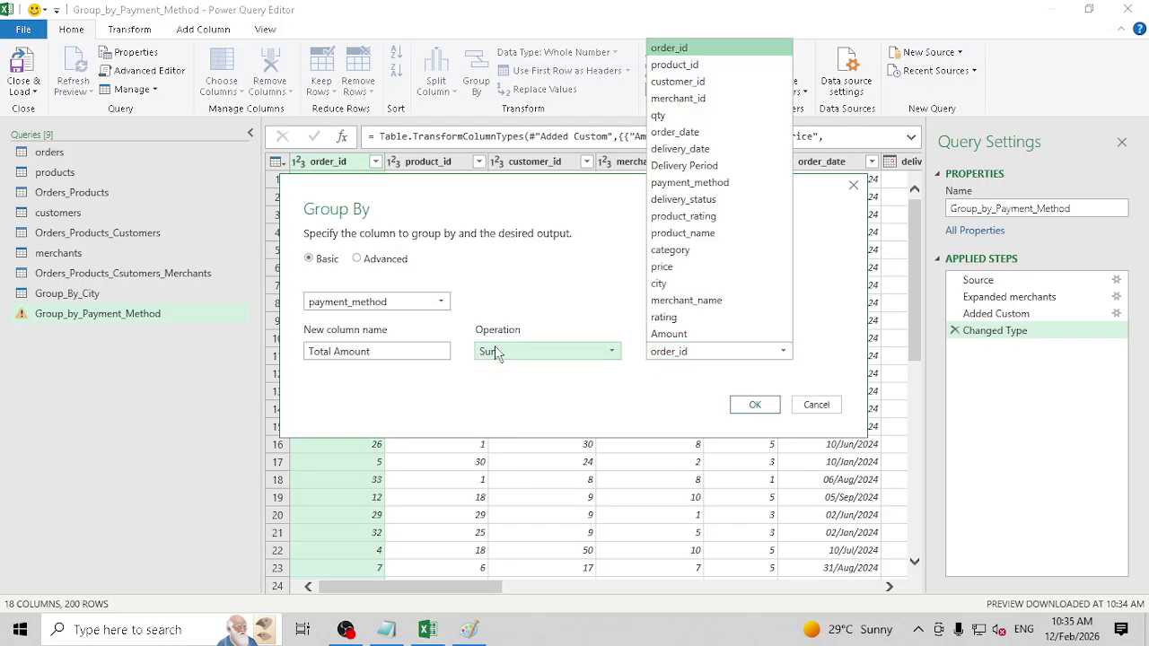
pyautogui.click(543, 354)
pyautogui.click(535, 369)
pyautogui.click(700, 355)
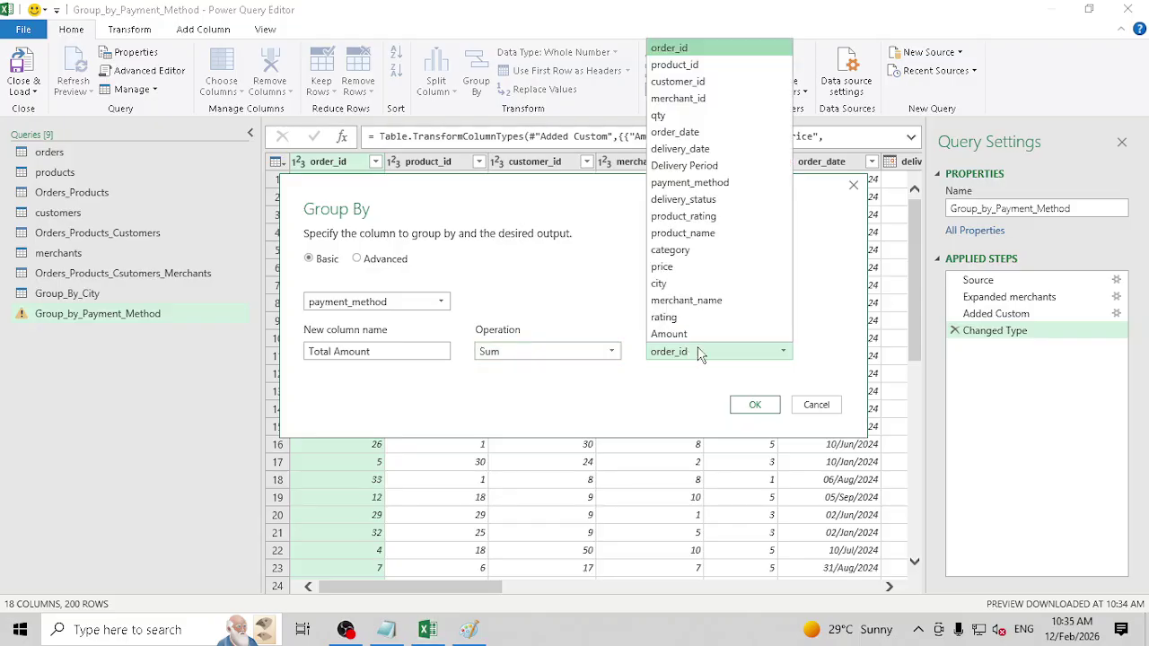
pyautogui.click(703, 334)
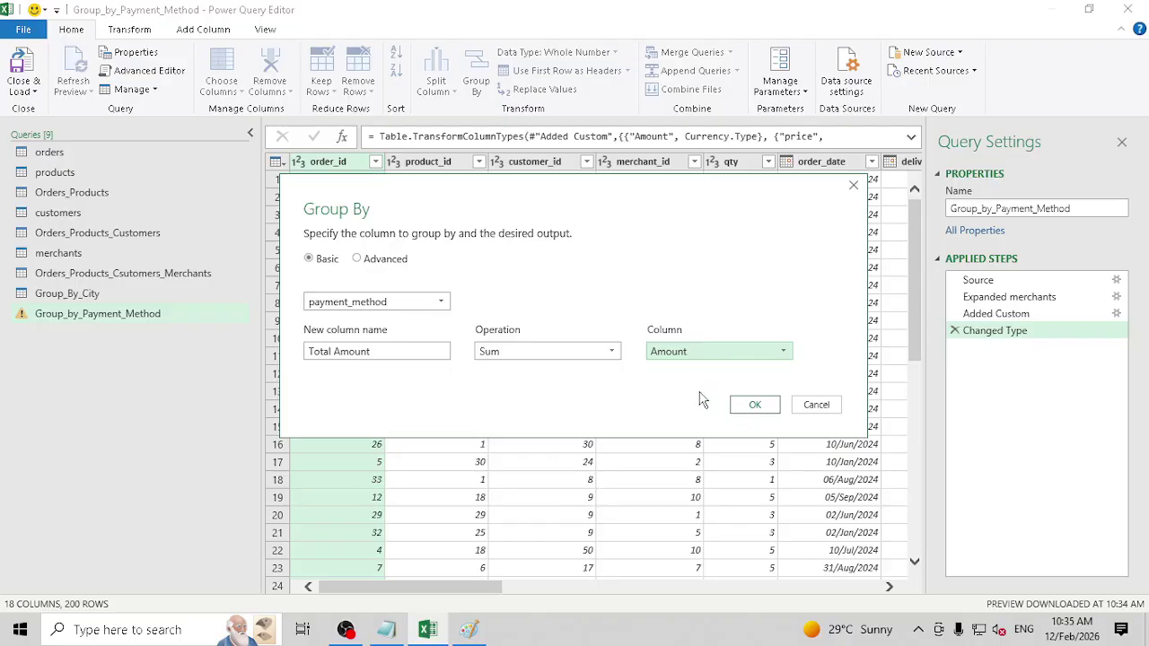
# Step: Apply the payment method grouping and change the Total Amount column's data type to Currency
pyautogui.click(755, 405)
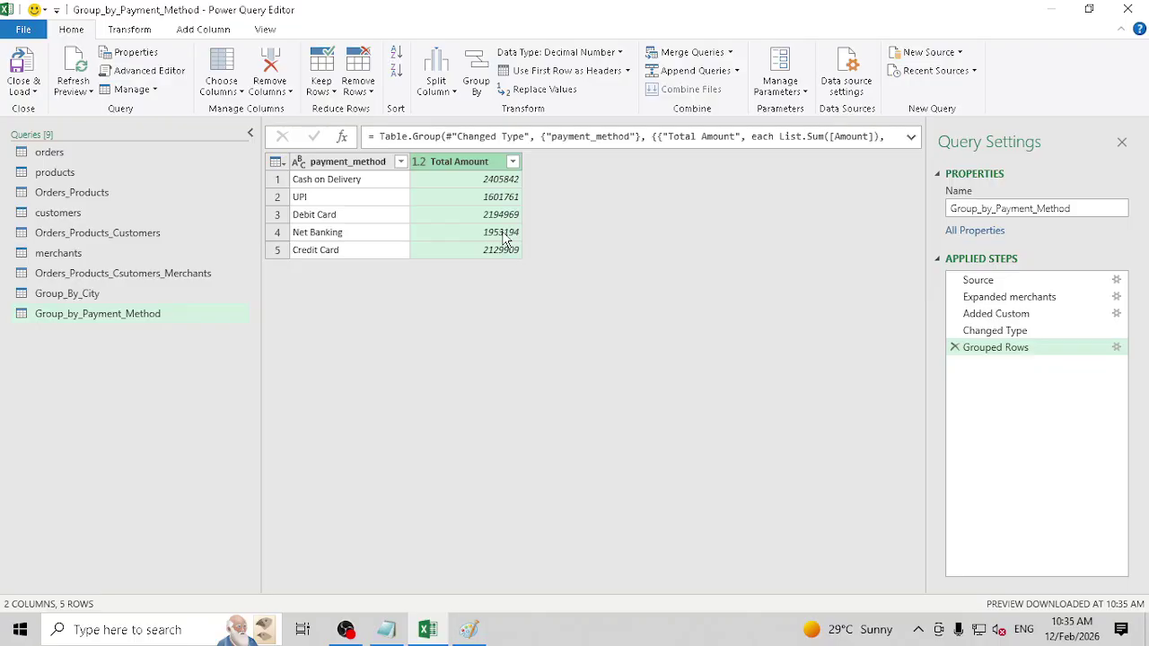
pyautogui.click(420, 162)
pyautogui.click(458, 198)
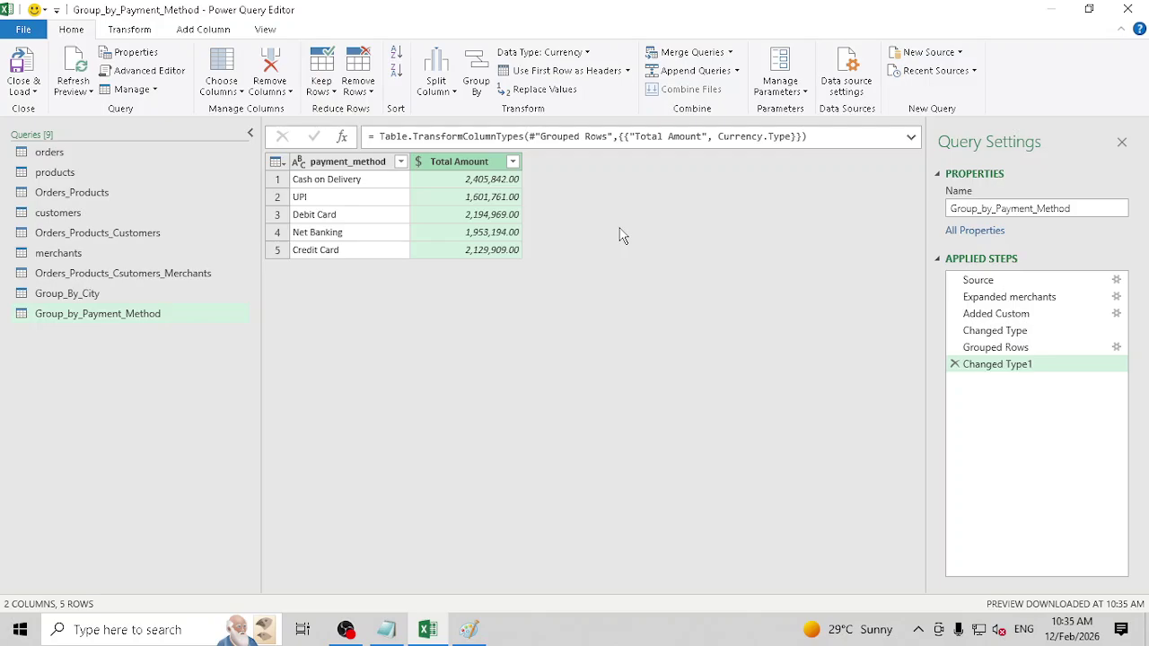
# Step: Duplicate the Orders_Products_Csutomers_Merchants query and rename the copy as Adv_Group_by_Category
pyautogui.rightClick(103, 280)
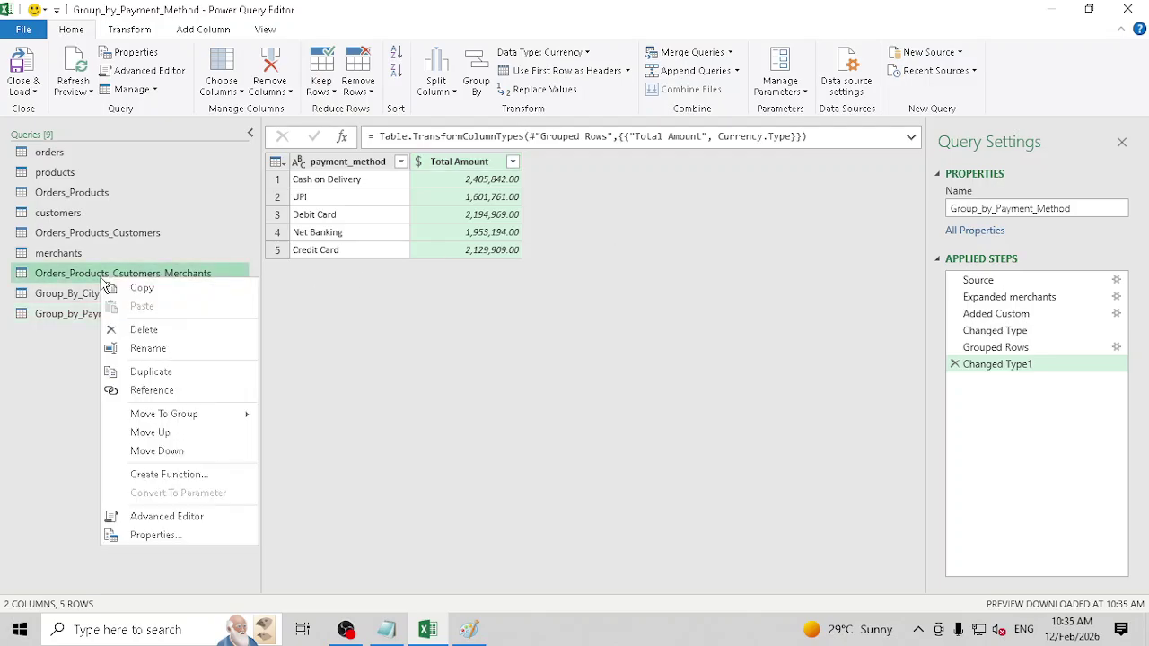
pyautogui.click(166, 372)
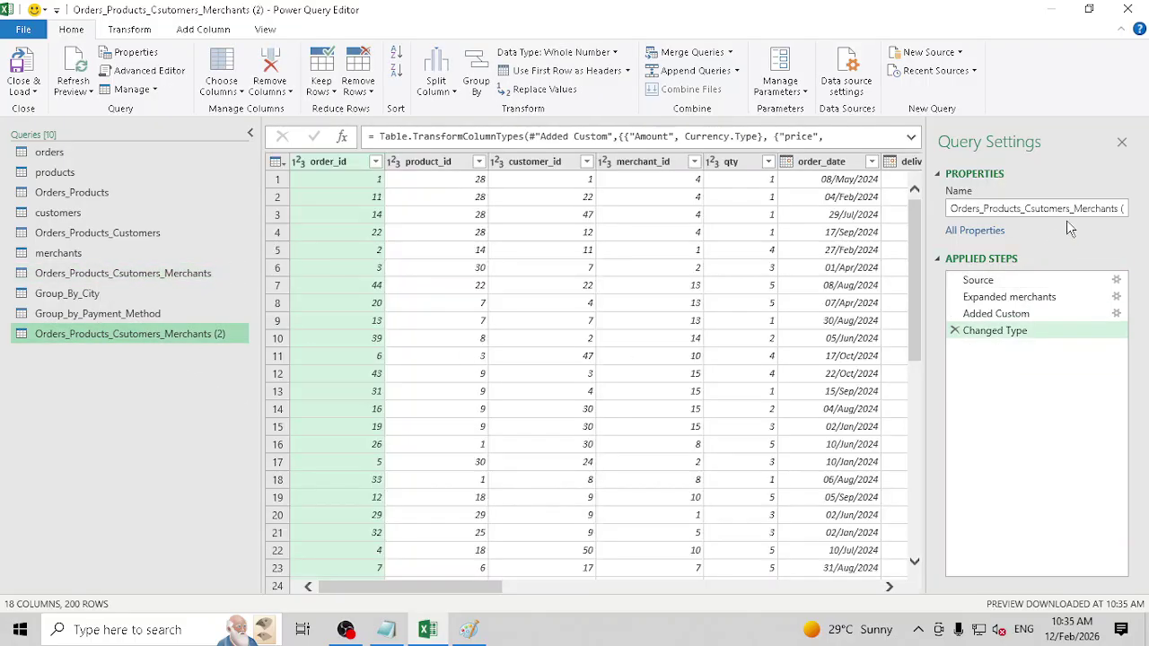
pyautogui.click(1072, 212)
pyautogui.hotkey('ctrl', 'a')
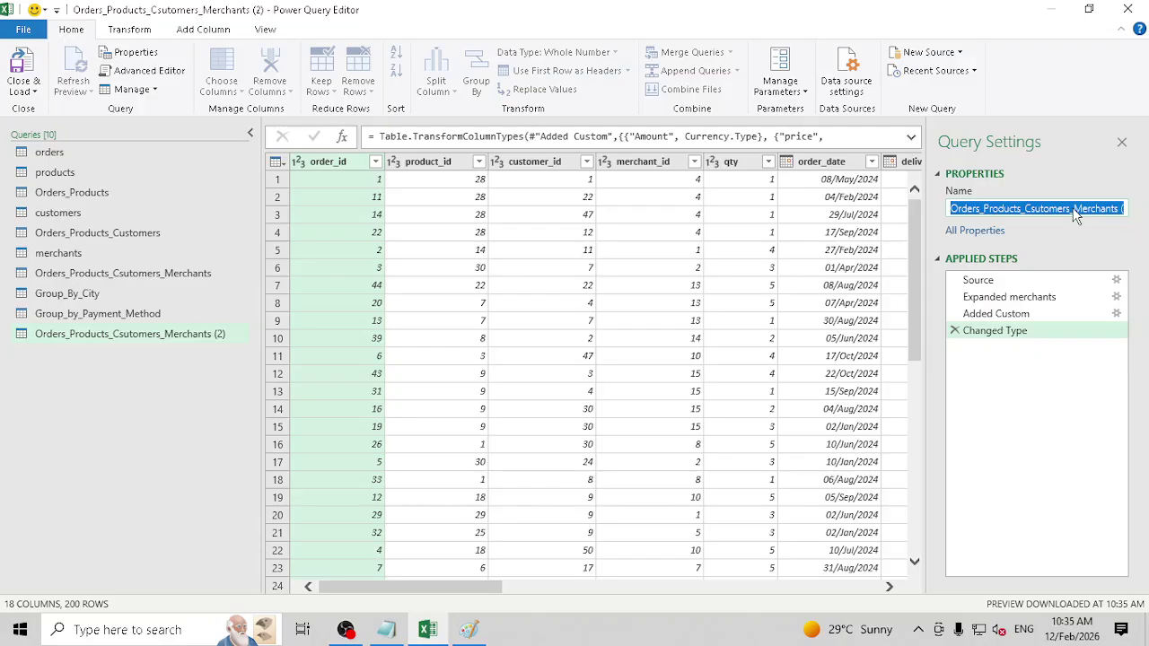
pyautogui.write('Group_b')
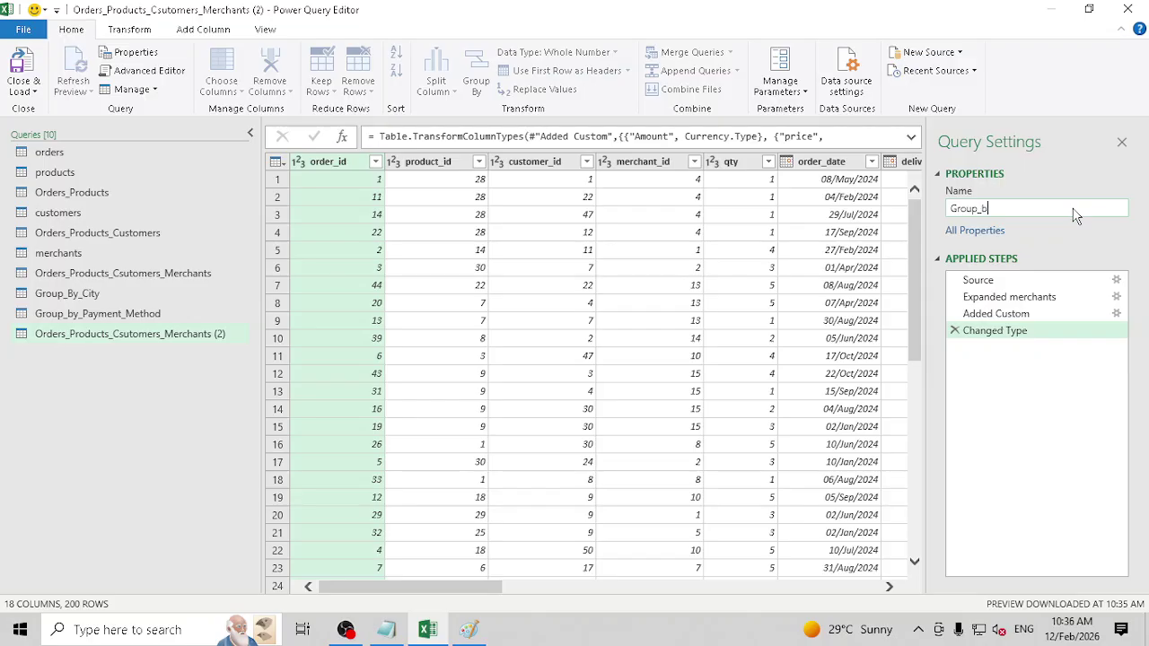
pyautogui.write('y')
pyautogui.write('Adv_')
pyautogui.write('Category')
pyautogui.press('Return')
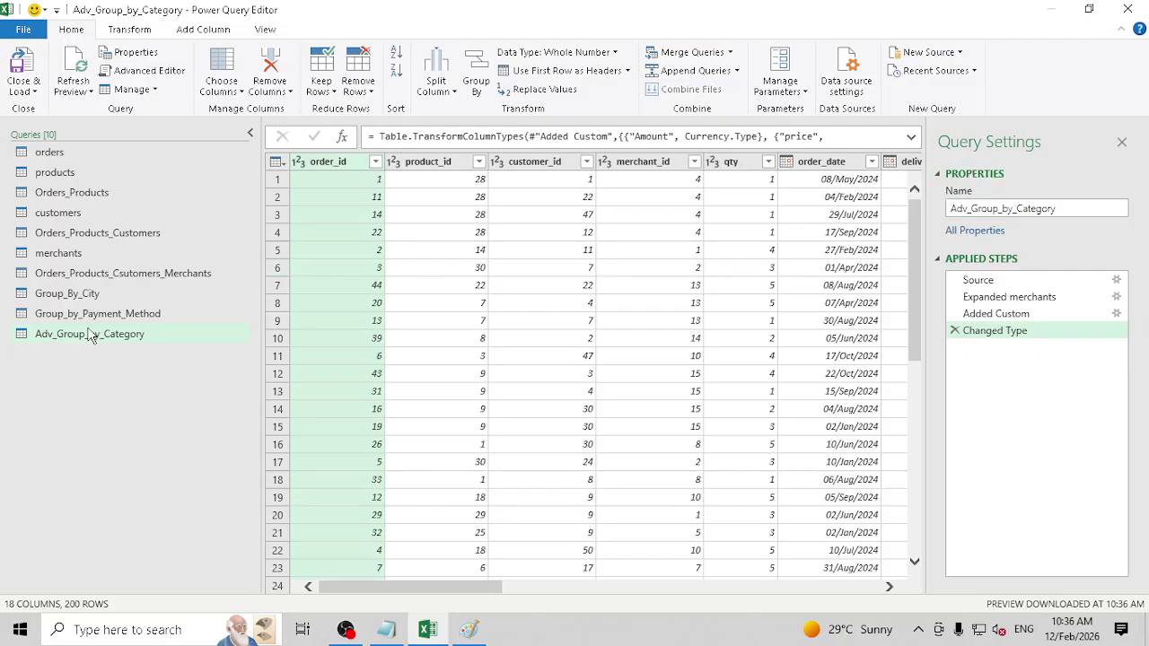
# Step: Set up an advanced Group By on the category column with a Total_Orders column using Count Rows
pyautogui.click(478, 74)
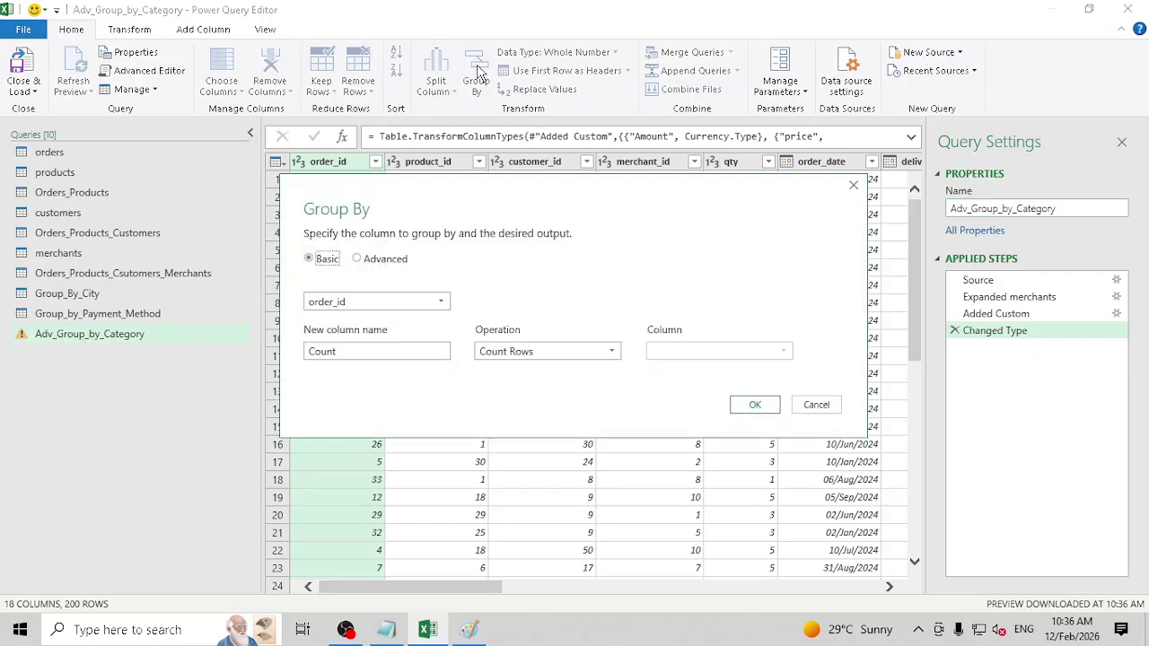
pyautogui.click(385, 266)
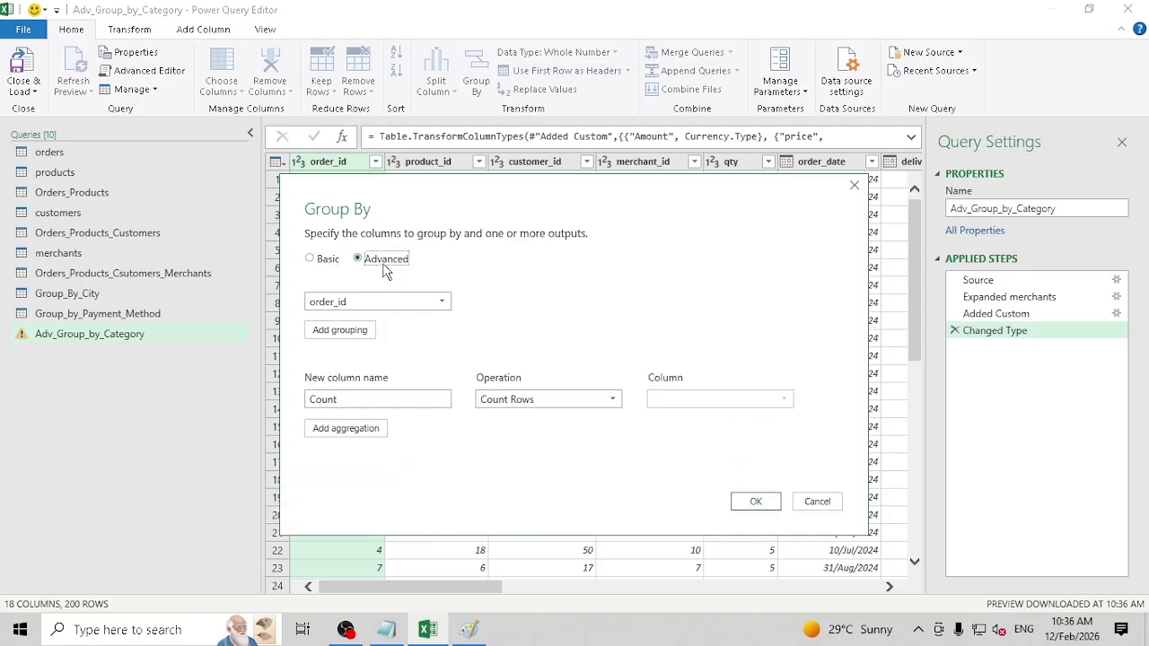
pyautogui.click(442, 302)
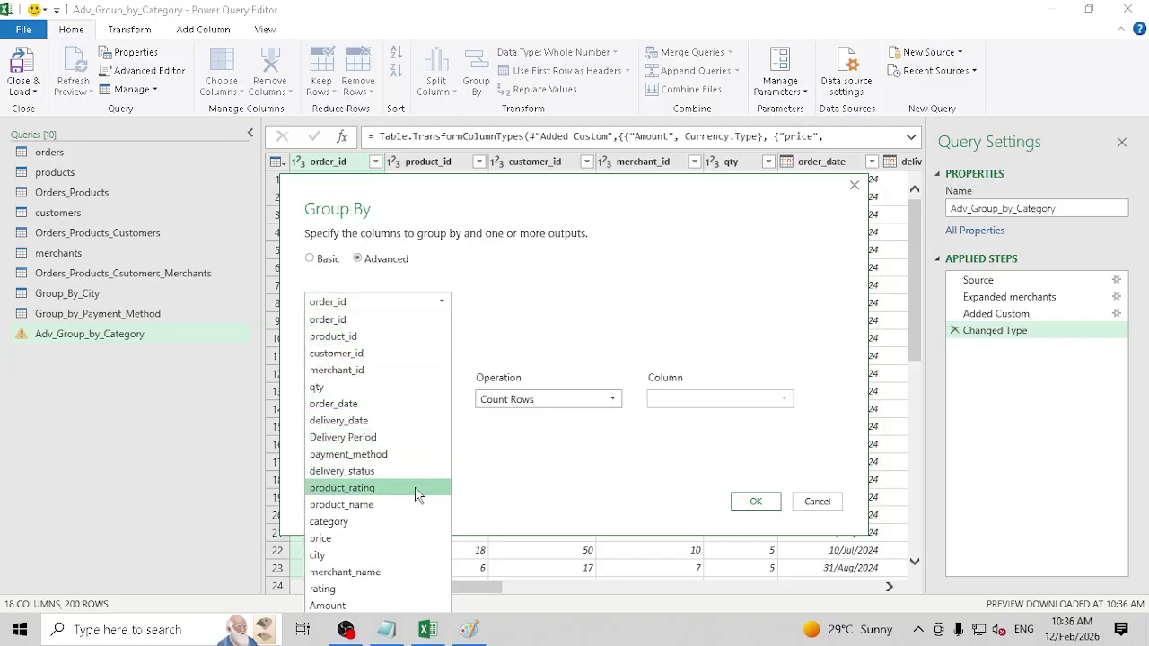
pyautogui.click(399, 521)
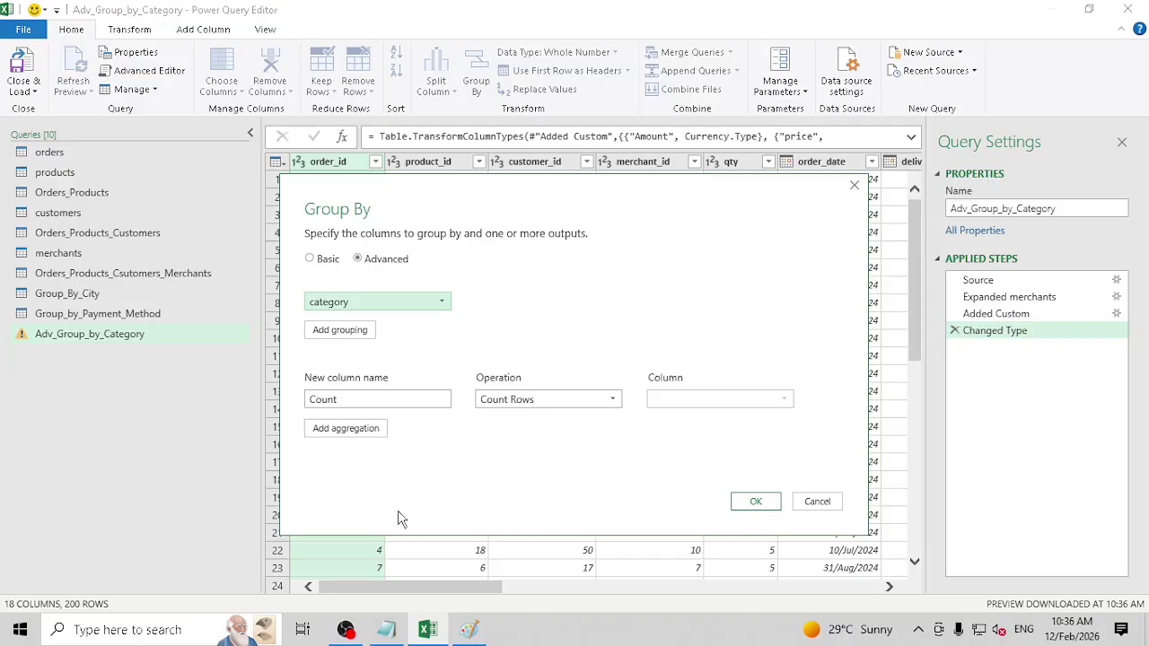
pyautogui.doubleClick(394, 400)
pyautogui.write('Total')
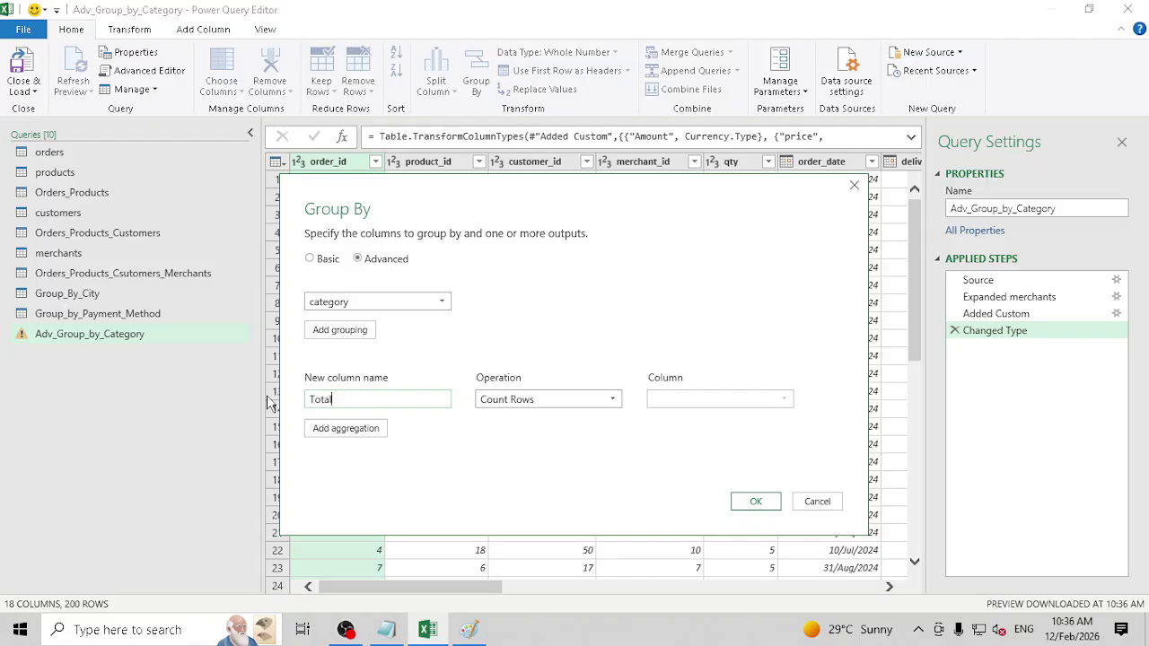
pyautogui.write('_Orders')
pyautogui.press('Tab')
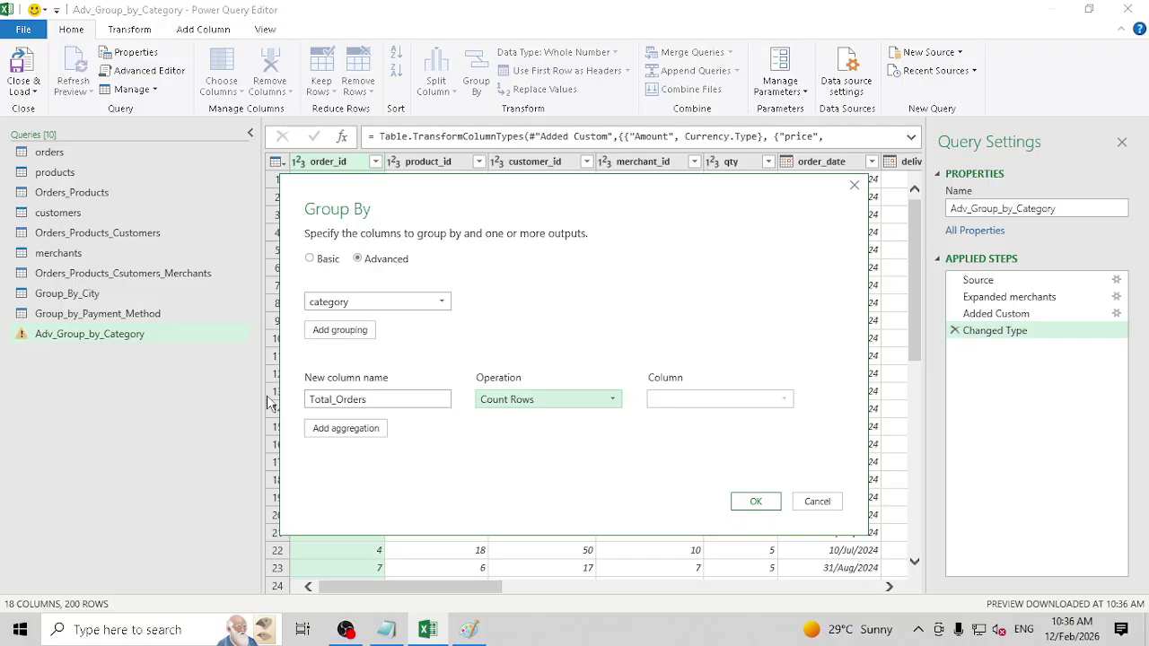
# Step: Add a second aggregation named Total Amount that takes the Sum of the Amount column
pyautogui.click(319, 430)
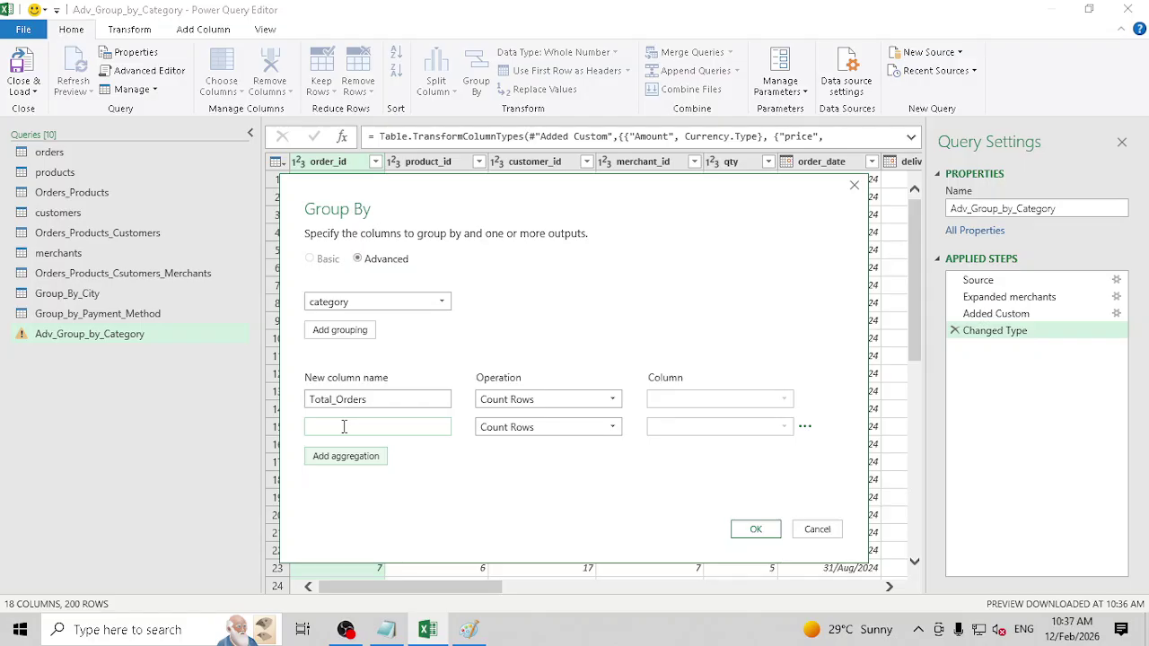
pyautogui.click(344, 428)
pyautogui.write('Total')
pyautogui.write('Amount')
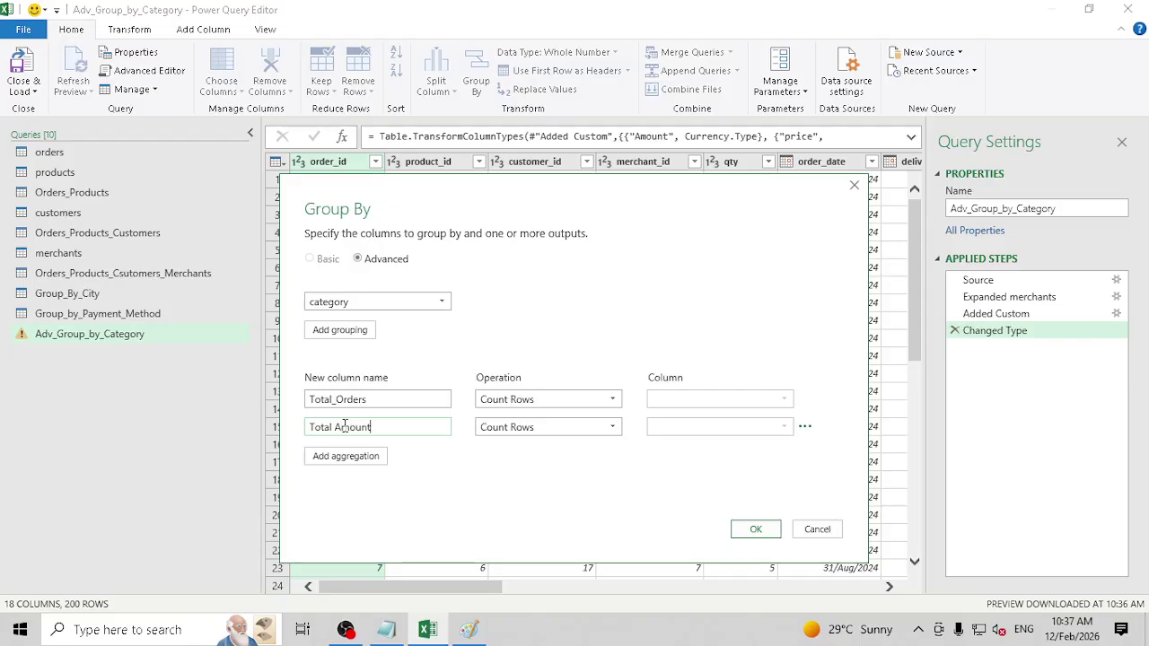
pyautogui.press('Tab')
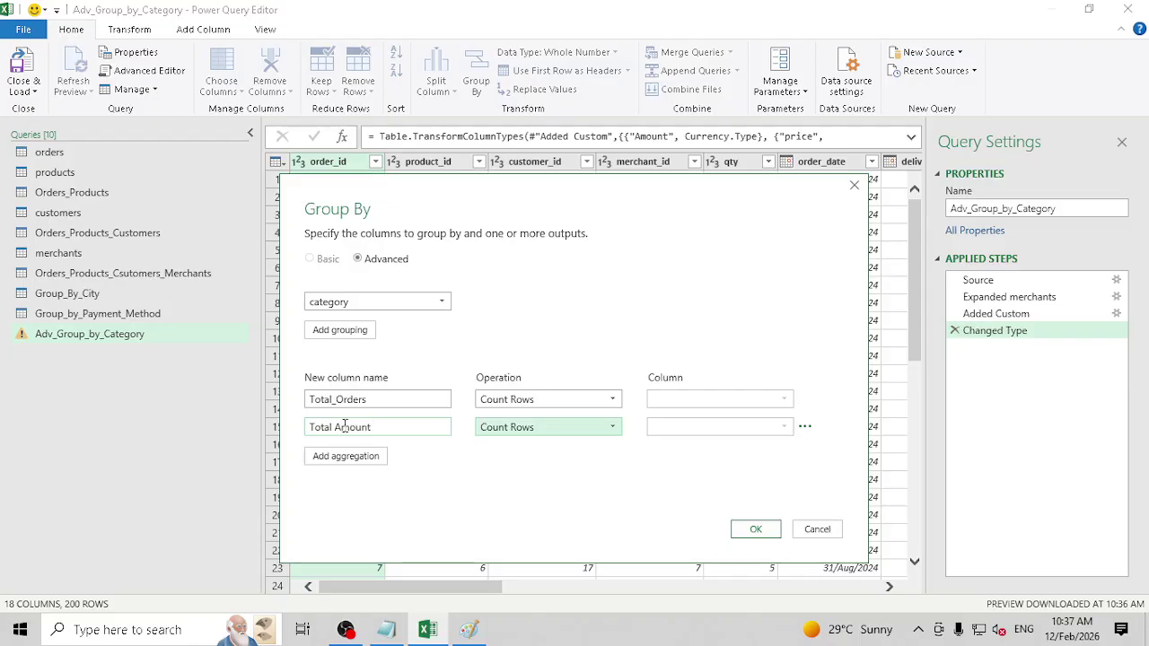
pyautogui.click(573, 429)
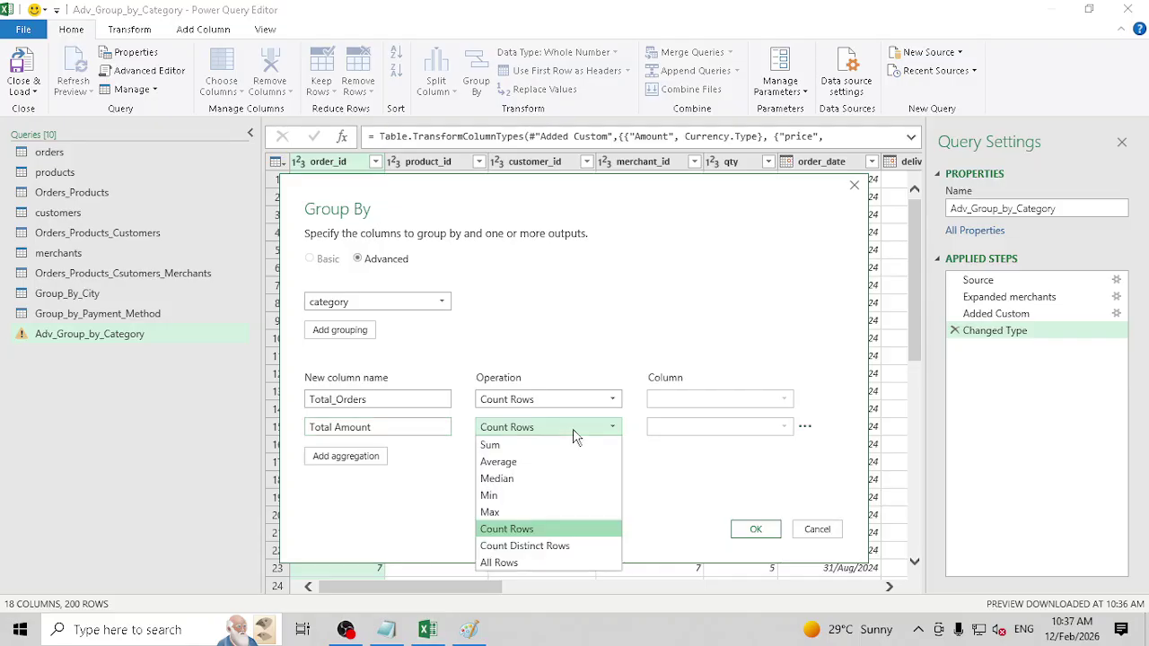
pyautogui.click(543, 445)
pyautogui.click(714, 431)
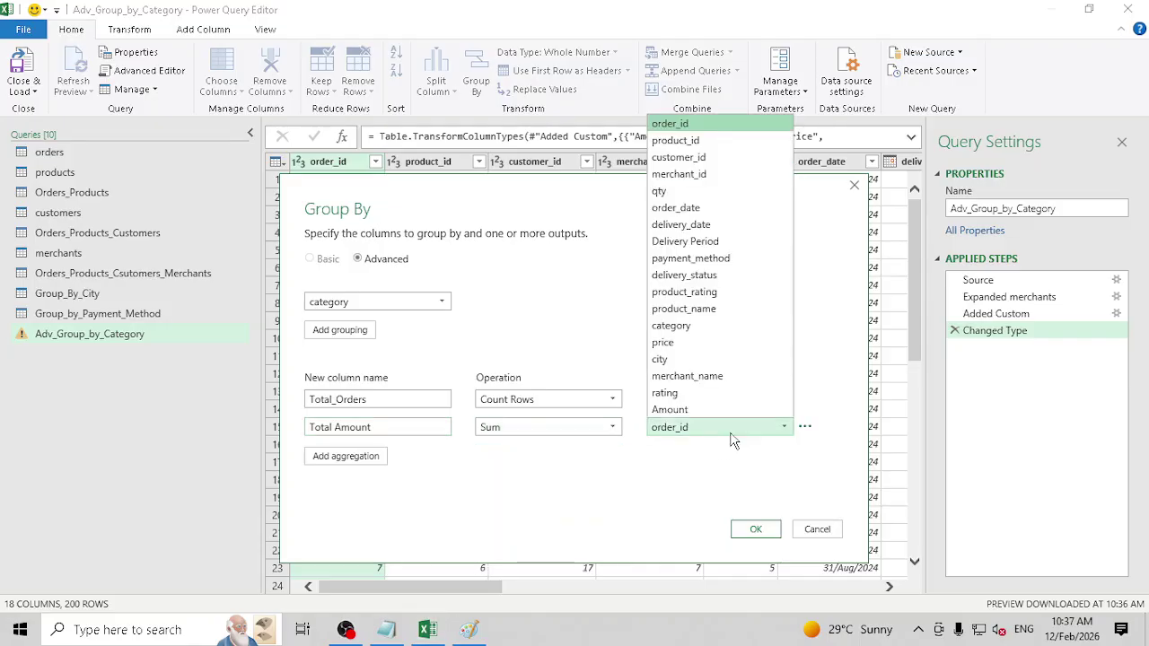
pyautogui.click(720, 409)
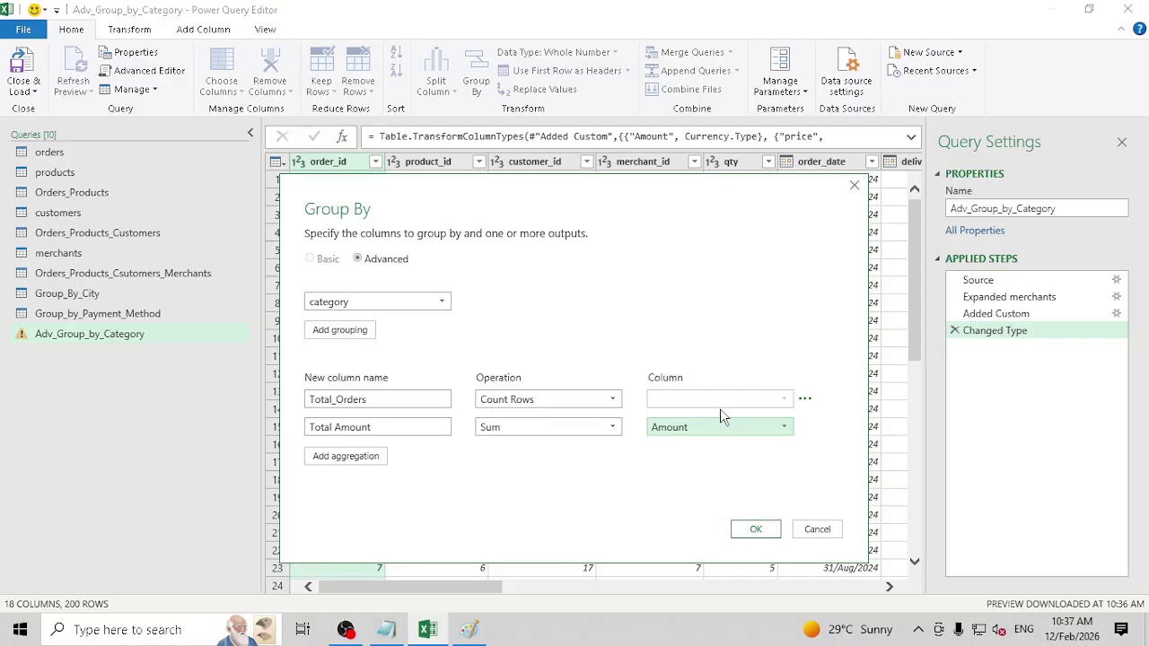
# Step: Add a third aggregation named Average Amount that takes the Average of the Amount column
pyautogui.click(345, 456)
pyautogui.write('Ave')
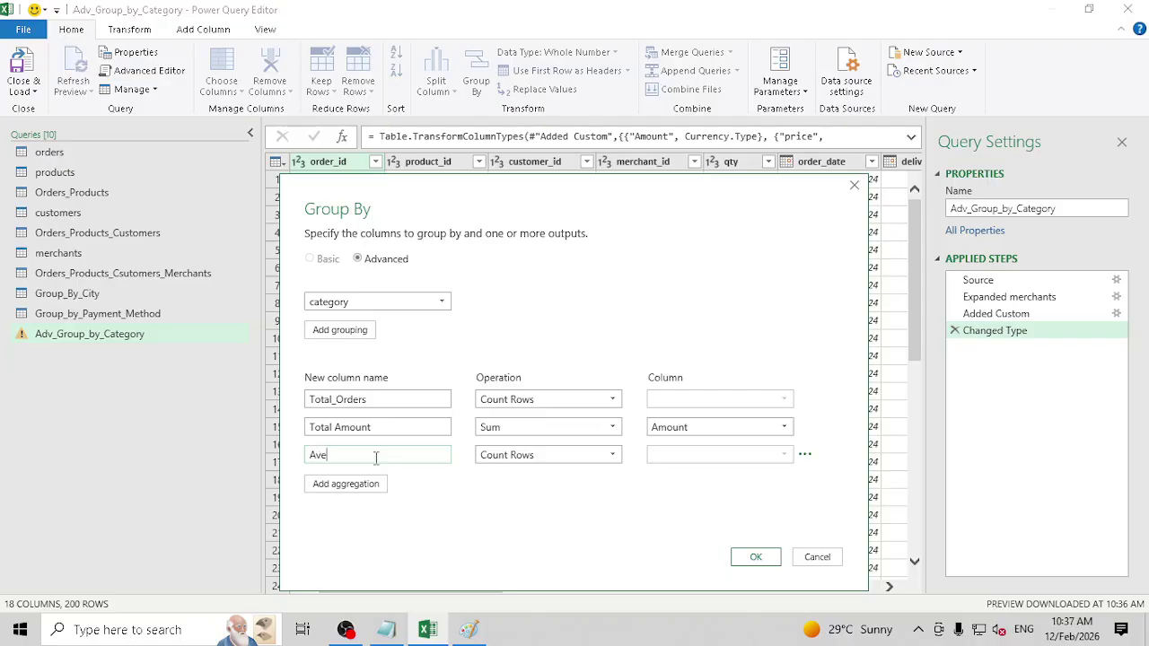
pyautogui.write('rage_Am')
pyautogui.press('BackSpace')
pyautogui.press('BackSpace')
pyautogui.press('BackSpace')
pyautogui.write('Amount')
pyautogui.click(572, 461)
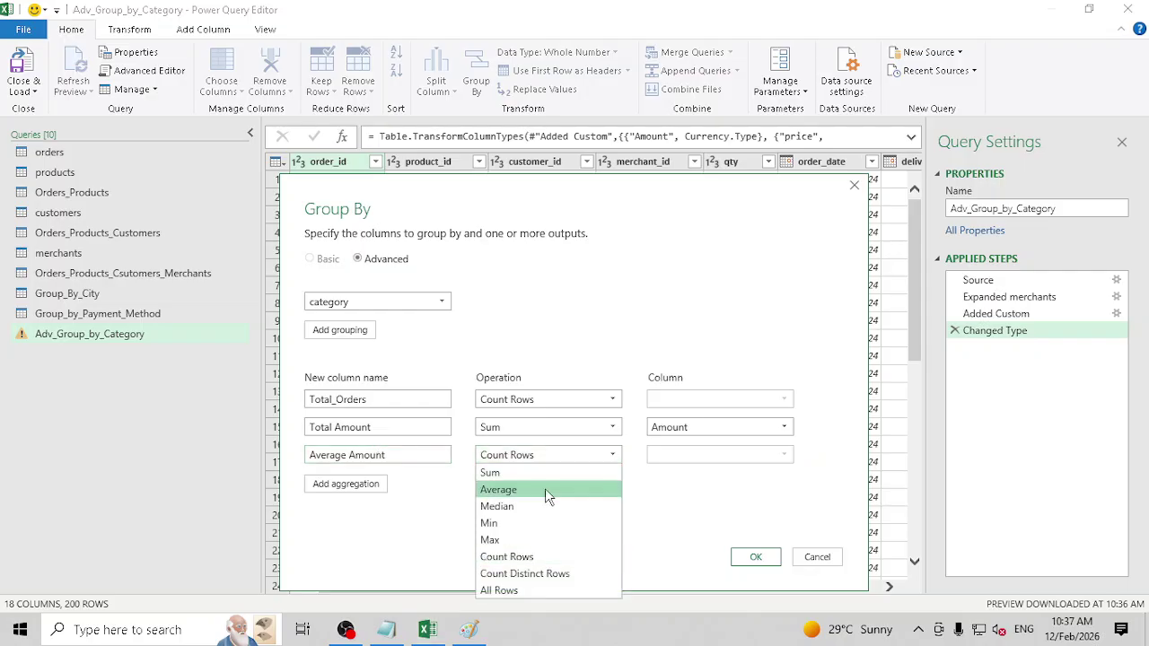
pyautogui.click(545, 488)
pyautogui.click(752, 460)
pyautogui.click(743, 438)
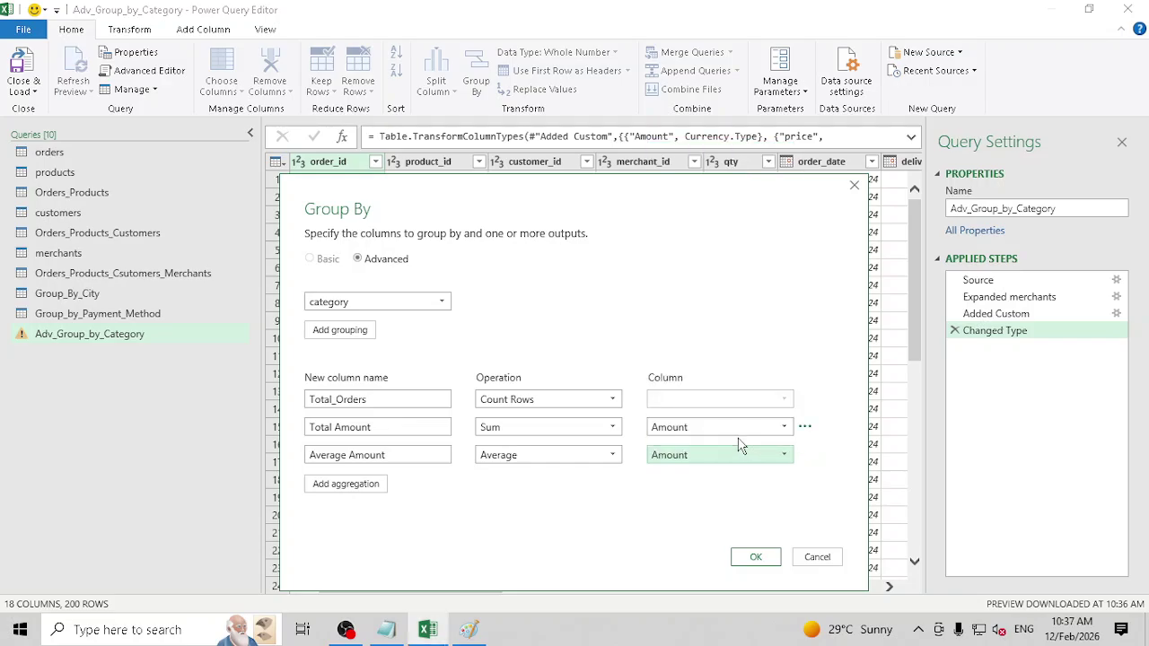
# Step: Add a fourth aggregation named Maximum that takes the Max of the Amount column
pyautogui.click(373, 485)
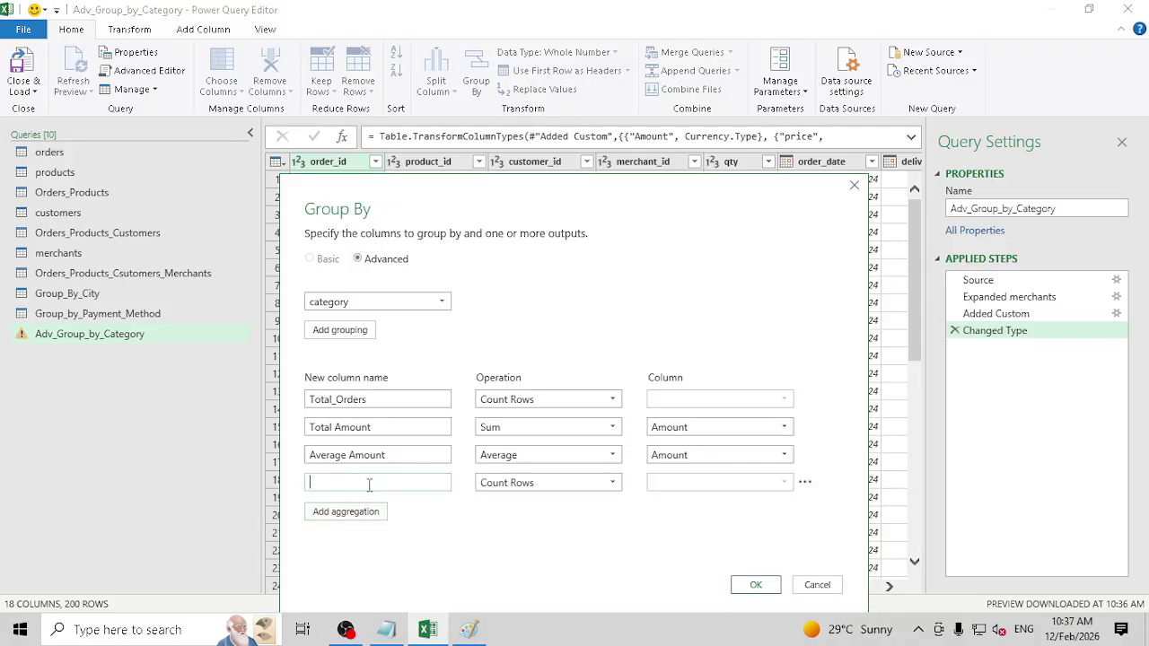
pyautogui.write('Maximum')
pyautogui.press('Tab')
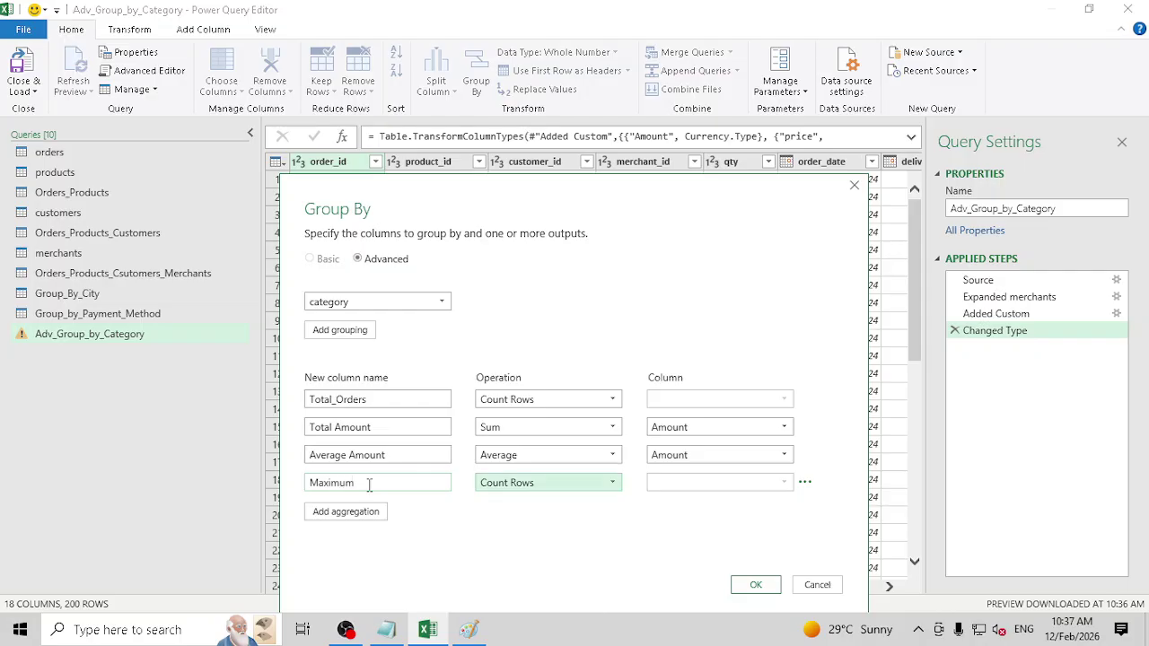
pyautogui.click(566, 485)
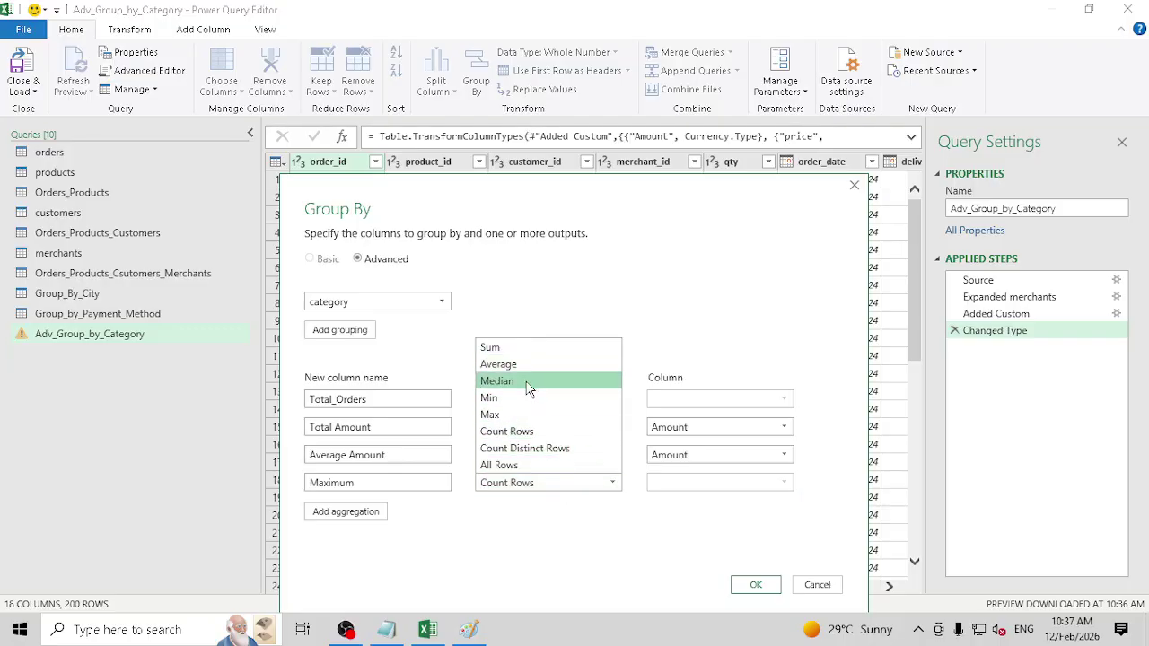
pyautogui.click(526, 416)
pyautogui.click(710, 482)
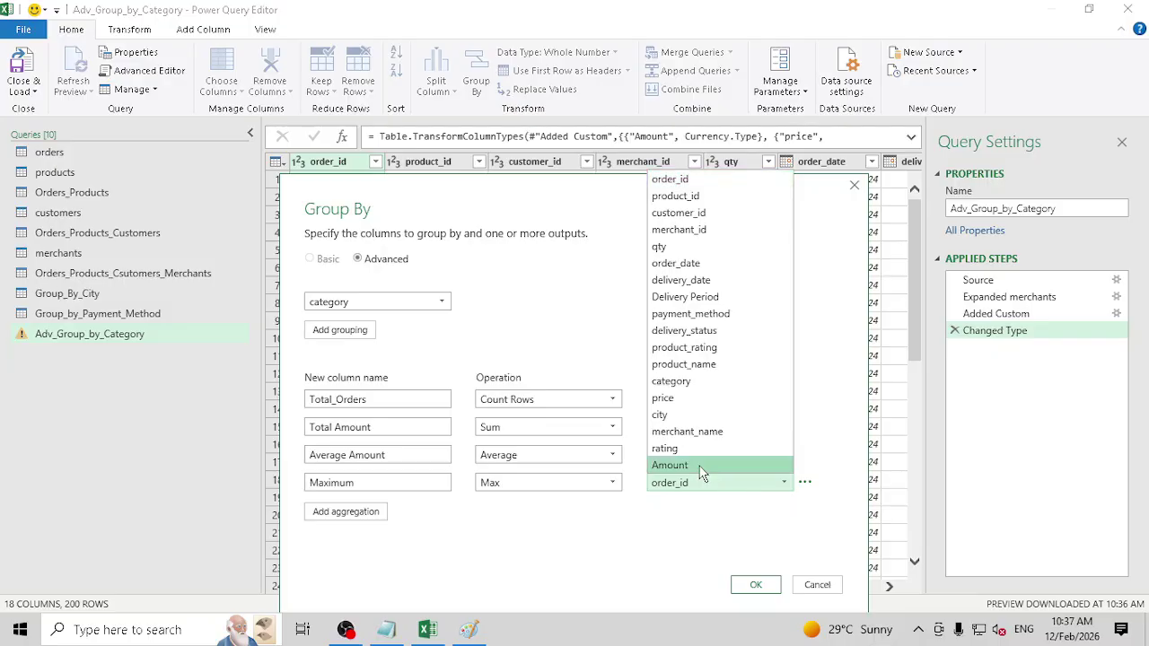
pyautogui.click(702, 465)
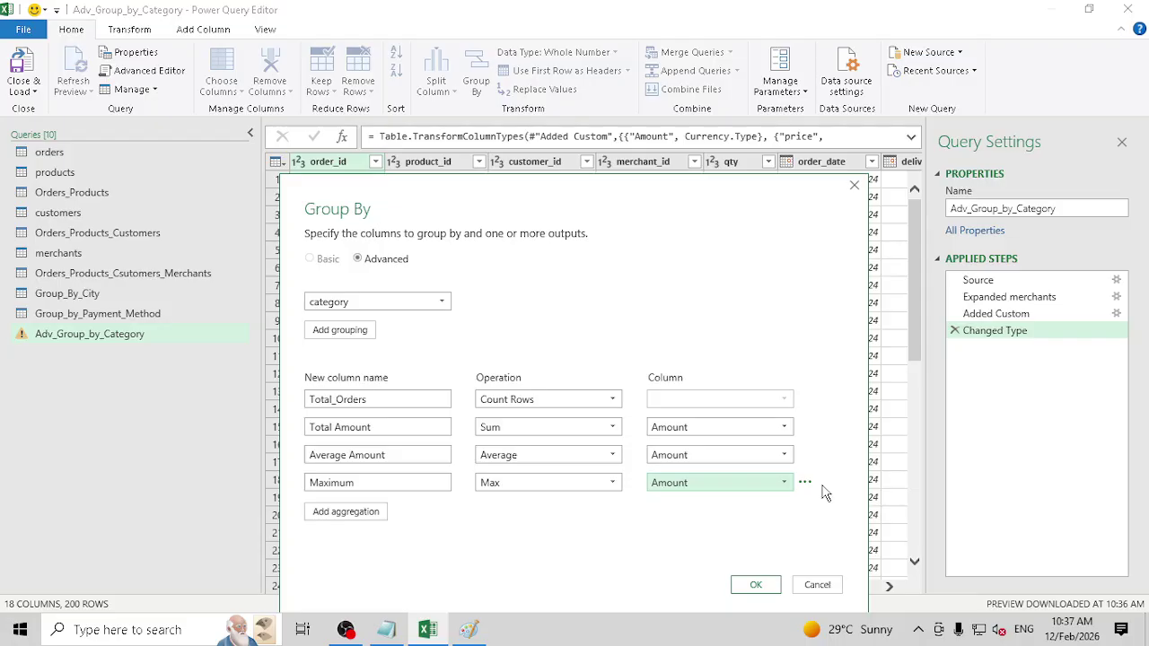
# Step: Try to point the fourth aggregation, which uses Max, at the Delivery Period column
pyautogui.click(784, 482)
pyautogui.click(742, 456)
pyautogui.click(754, 485)
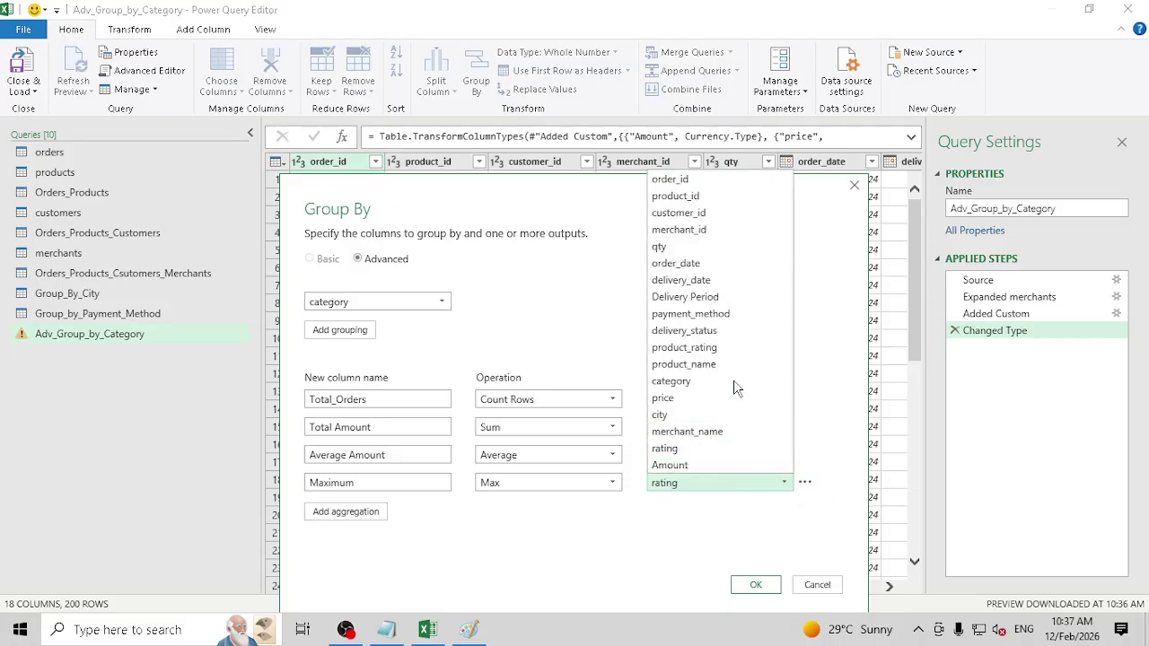
pyautogui.click(692, 253)
pyautogui.click(747, 483)
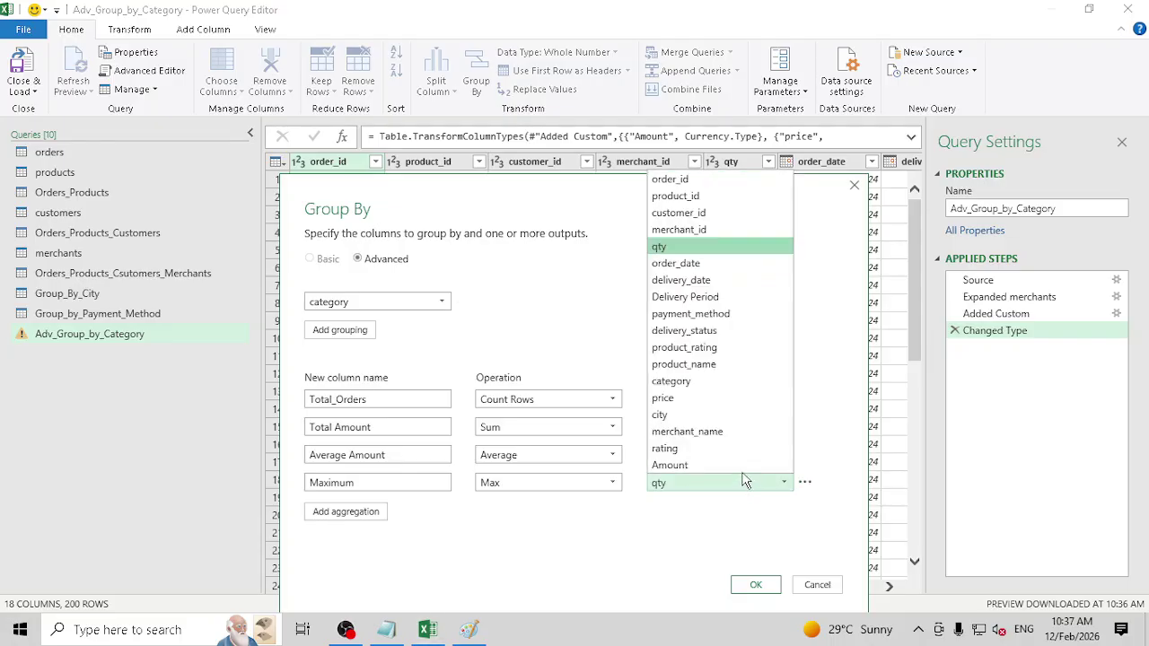
pyautogui.click(727, 301)
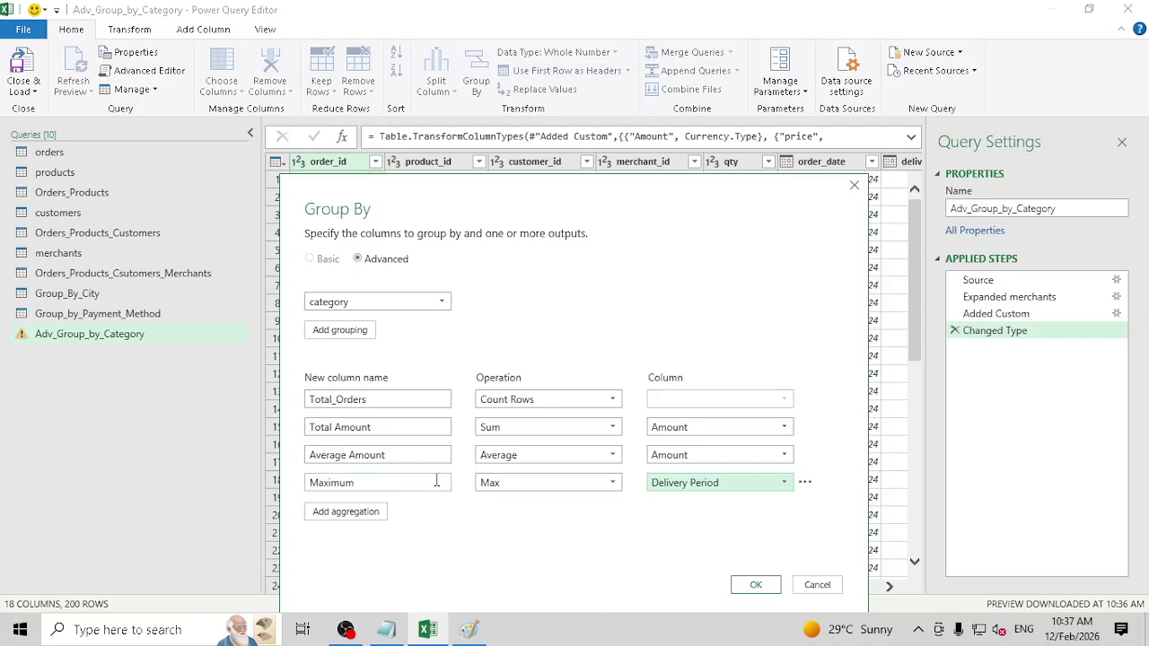
# Step: Rename the fourth aggregation as Average Del Period
pyautogui.moveTo(409, 482); pyautogui.dragTo(253, 486)
pyautogui.write('Average')
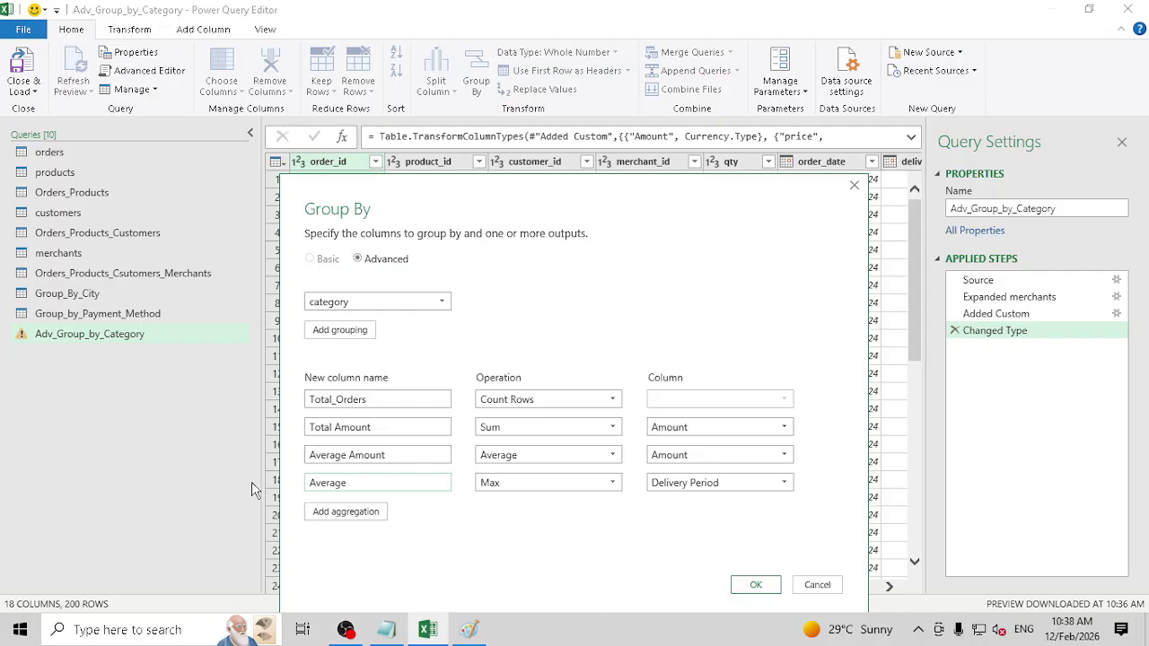
pyautogui.write(' Period')
pyautogui.click(349, 483)
pyautogui.write('Del')
# Step: Make the Average Del Period aggregation take the Average of the Delivery Period column and apply the category grouping
pyautogui.click(584, 484)
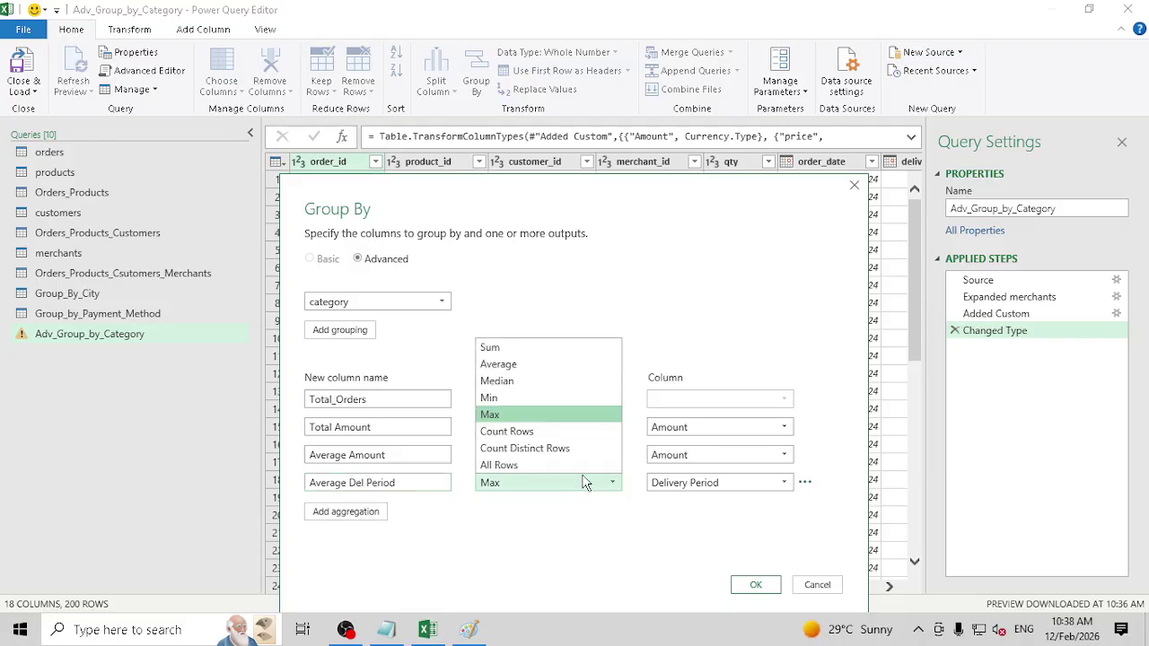
pyautogui.click(548, 364)
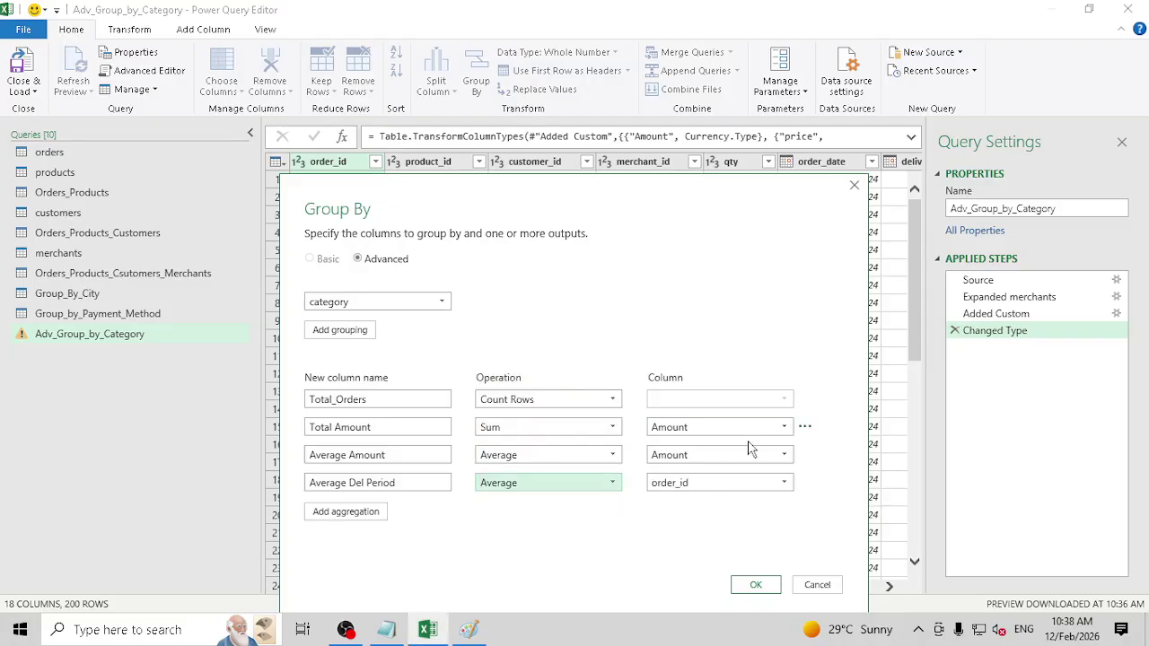
pyautogui.click(769, 490)
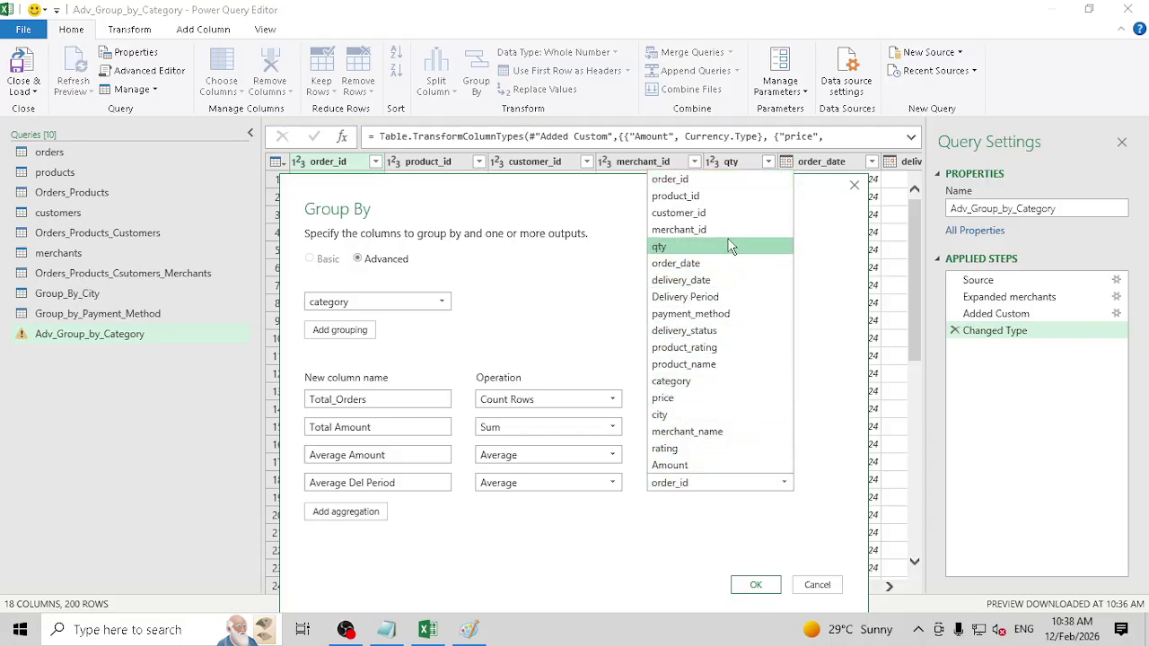
pyautogui.click(716, 307)
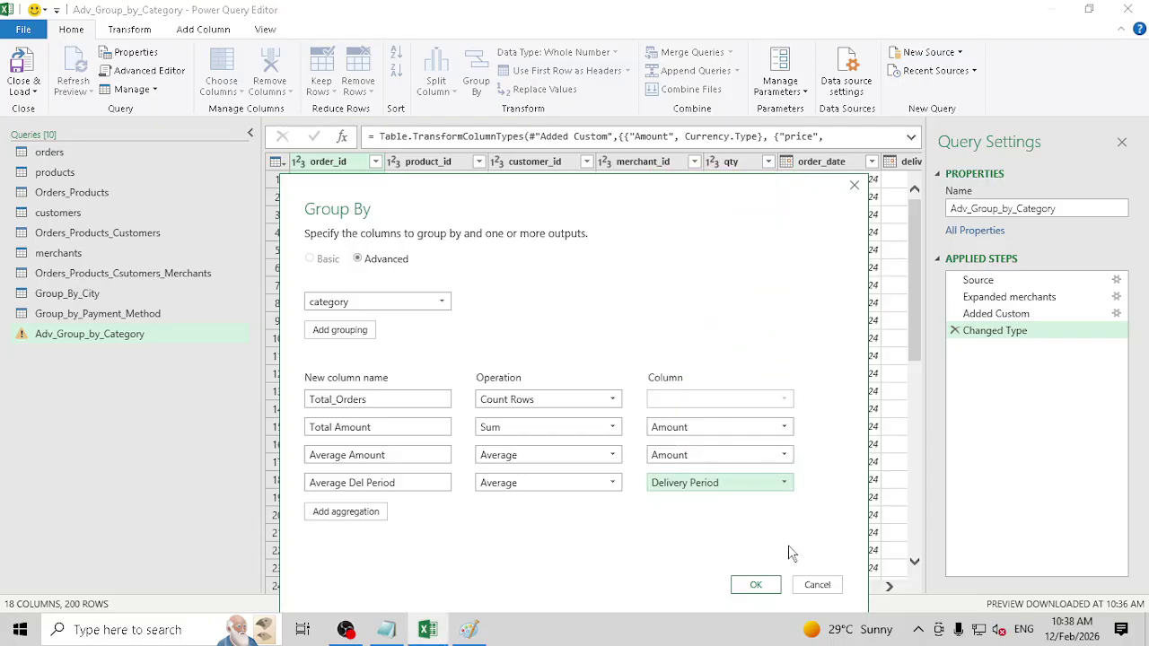
pyautogui.click(757, 586)
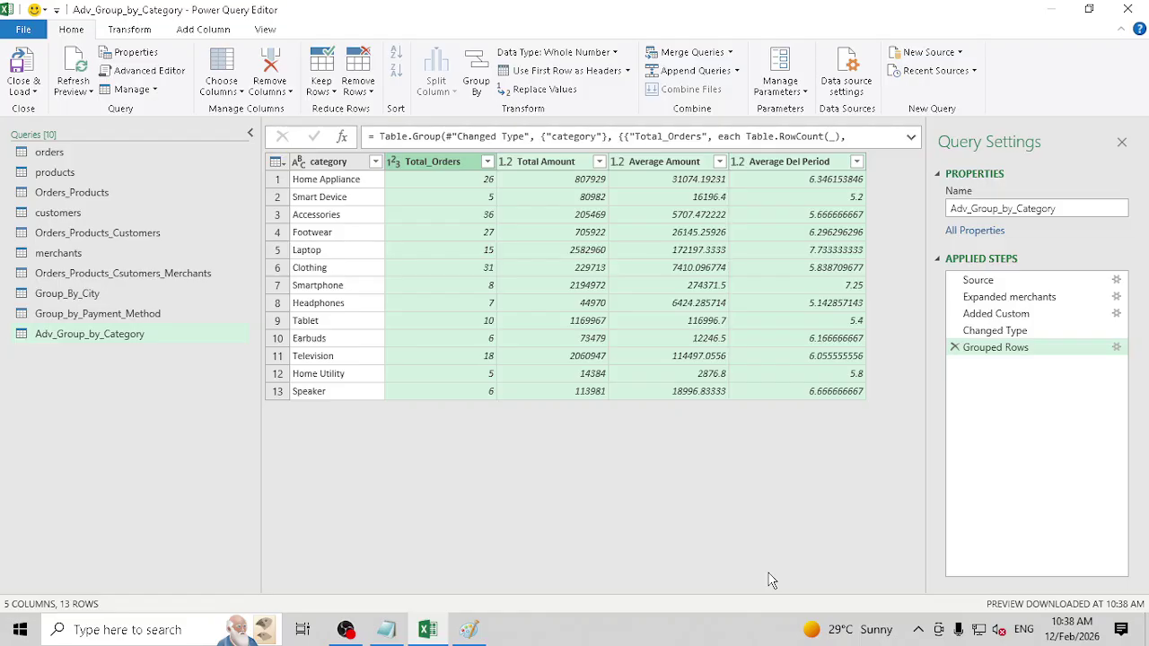
# Step: Sort the category summary by Total Amount in descending order
pyautogui.click(351, 175)
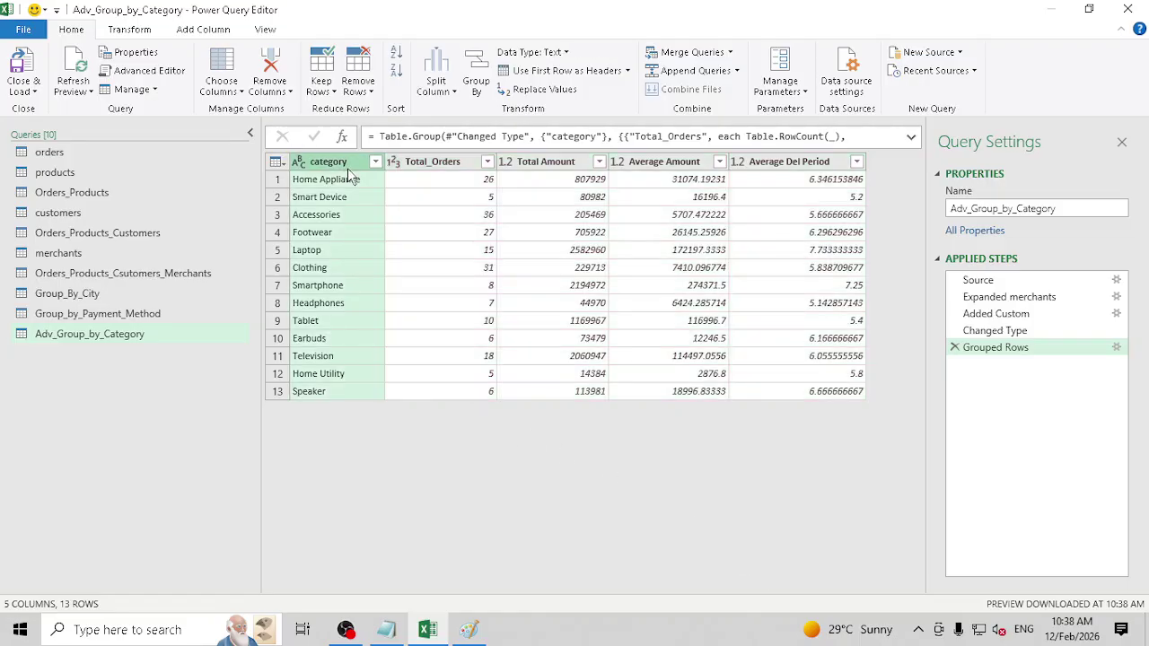
pyautogui.click(449, 162)
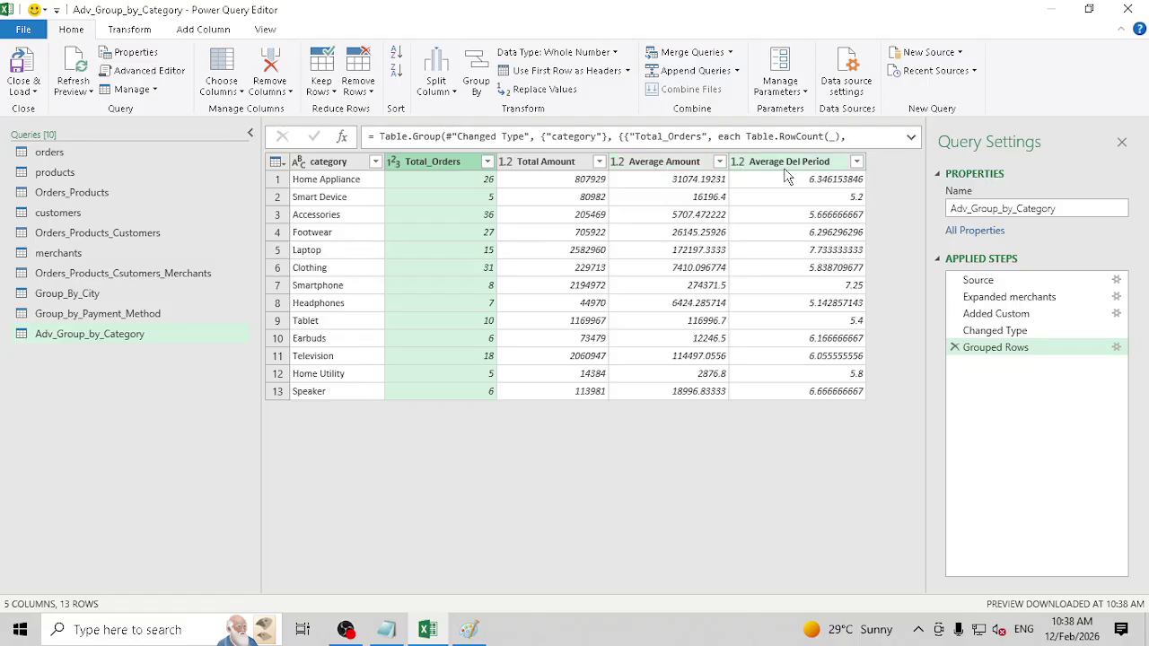
pyautogui.click(575, 164)
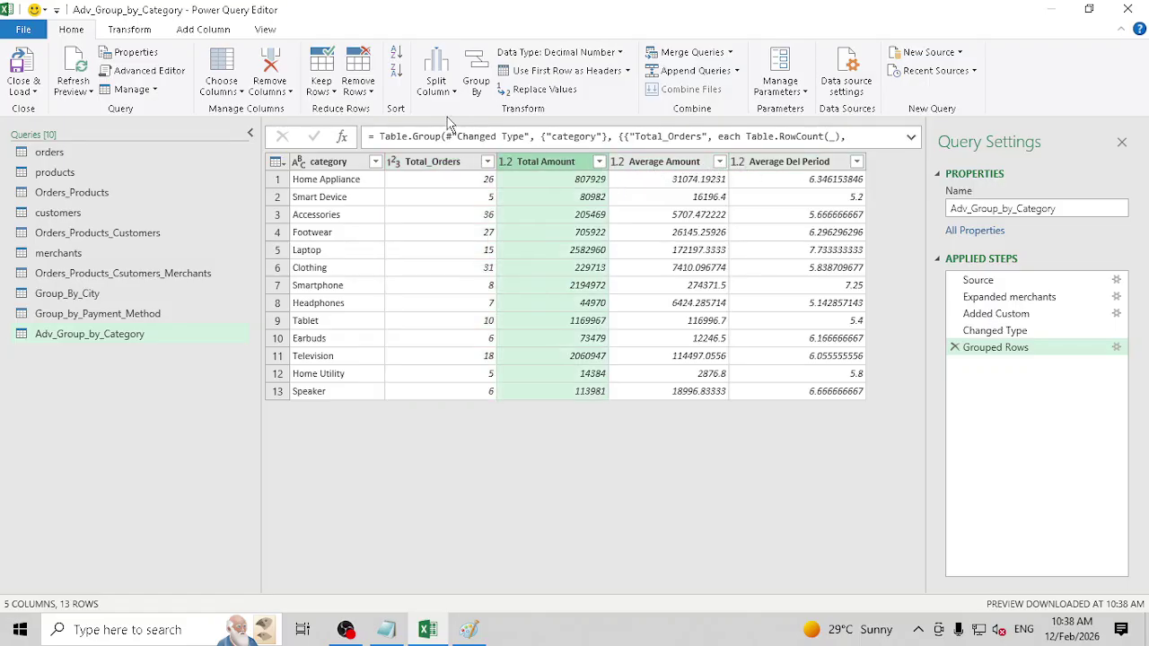
pyautogui.click(401, 75)
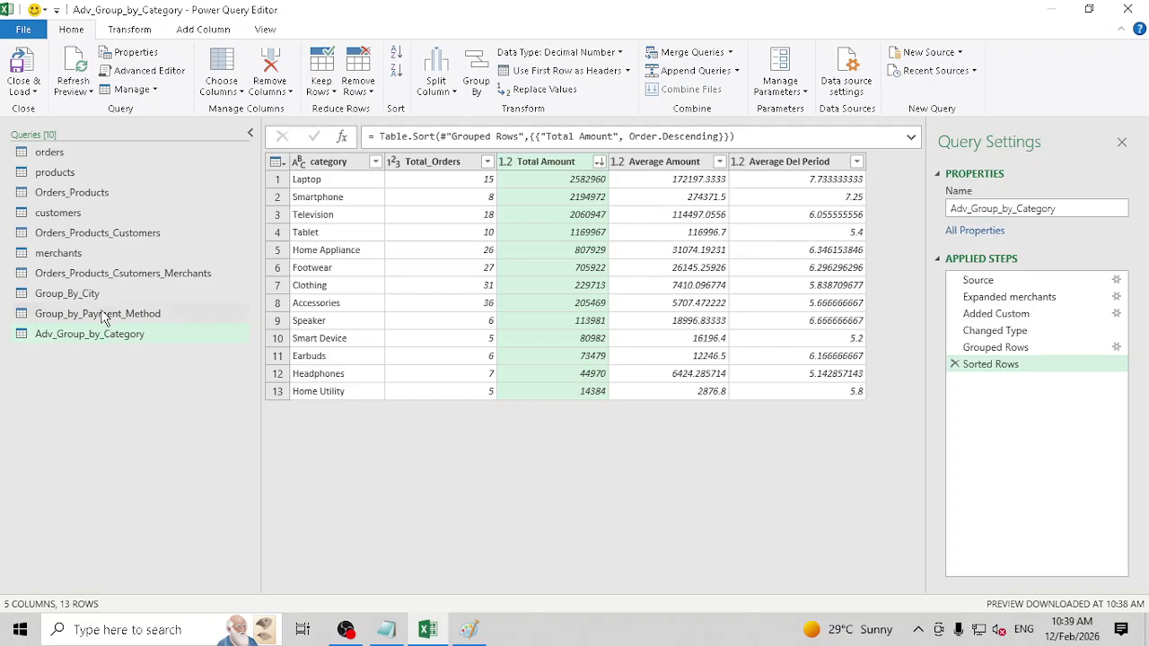
# Step: Duplicate the Orders_Products_Csutomers_Merchants query and rename the copy as Adv_Group_City_Payment
pyautogui.rightClick(72, 273)
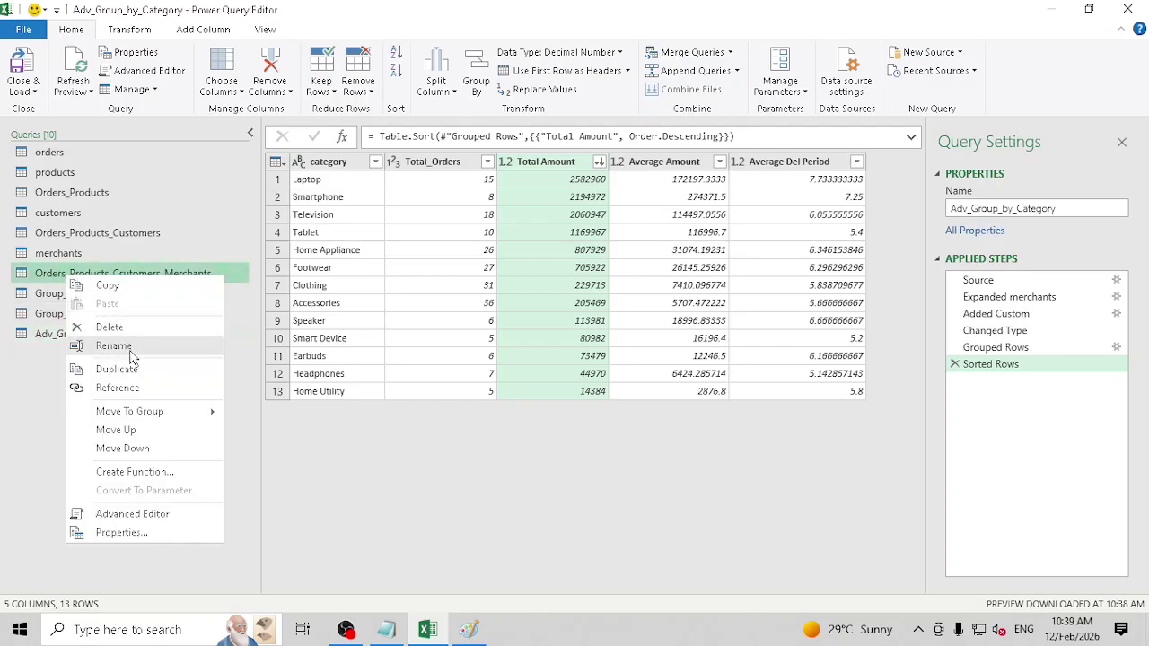
pyautogui.click(139, 370)
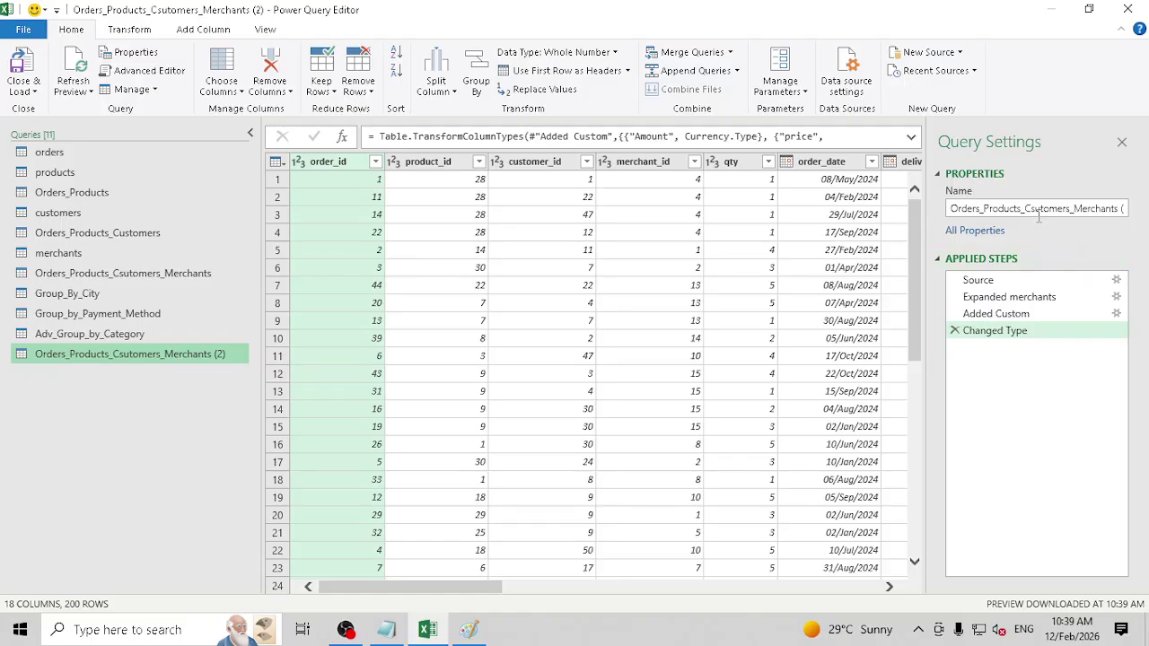
pyautogui.doubleClick(1039, 213)
pyautogui.hotkey('ctrl', 'a')
pyautogui.write('Ad')
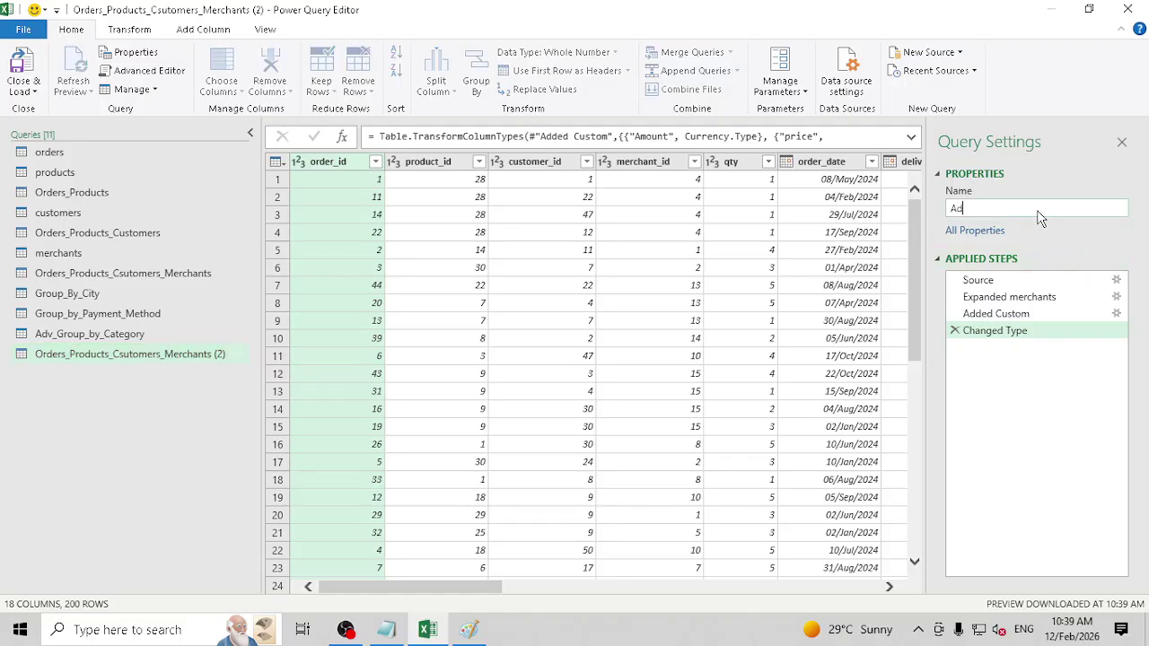
pyautogui.write('v_Group_City_Payment')
pyautogui.press('Return')
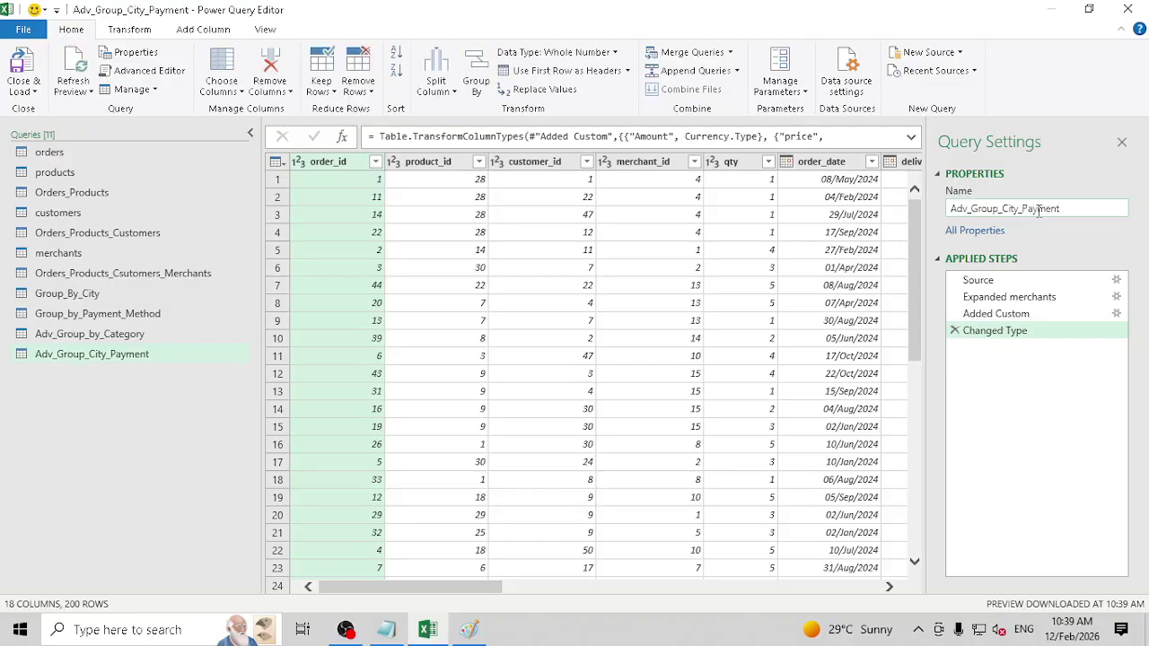
# Step: Set up an advanced Group By with city as the first grouping column and payment_method as the second
pyautogui.click(476, 79)
pyautogui.click(396, 259)
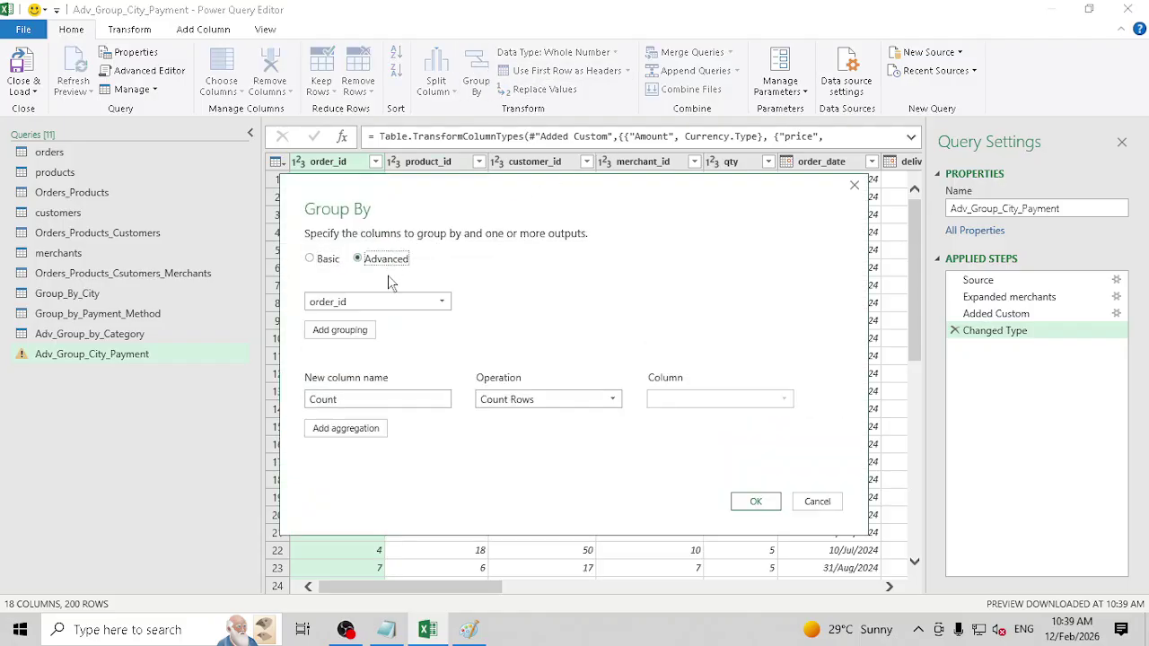
pyautogui.click(389, 298)
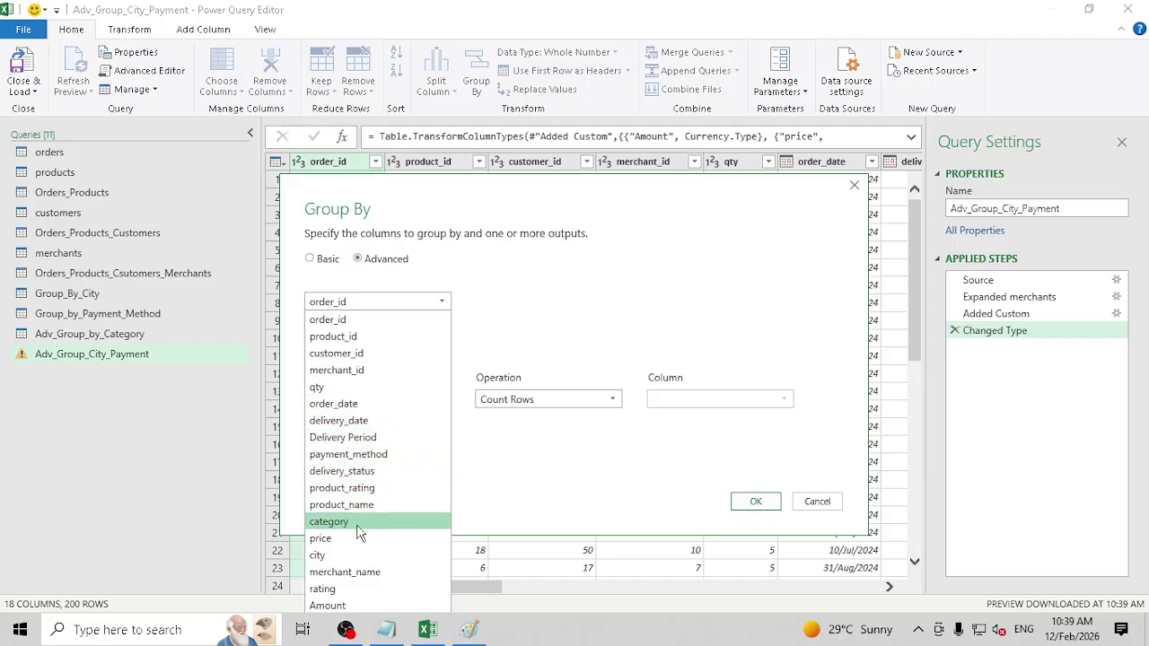
pyautogui.click(359, 555)
pyautogui.click(364, 330)
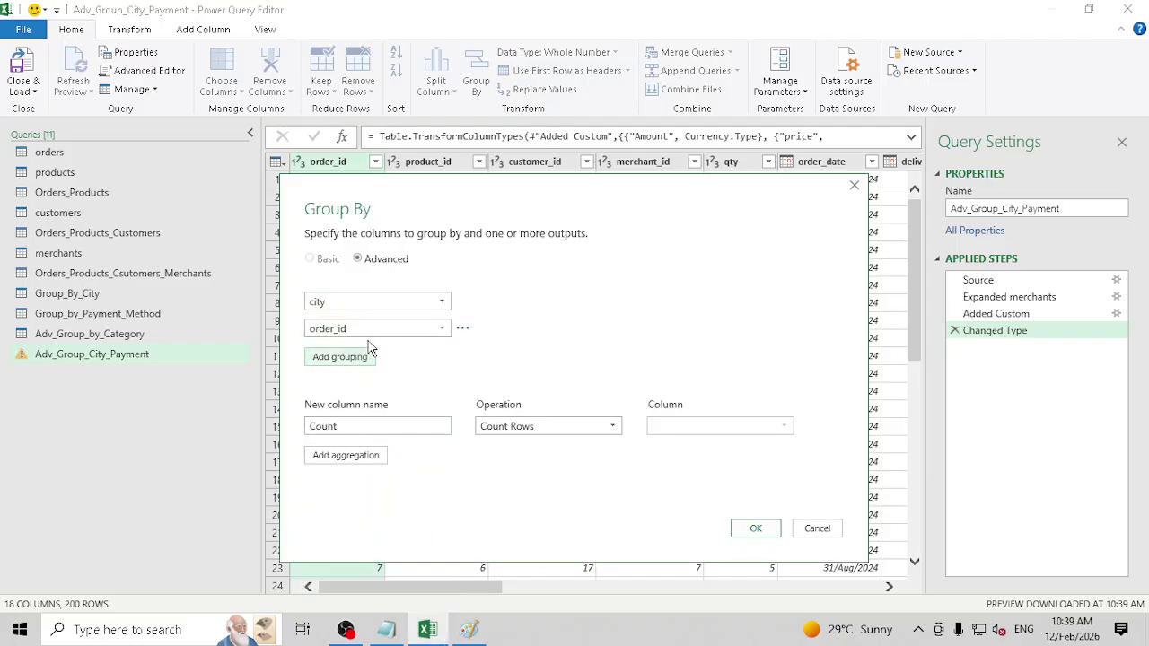
pyautogui.click(366, 328)
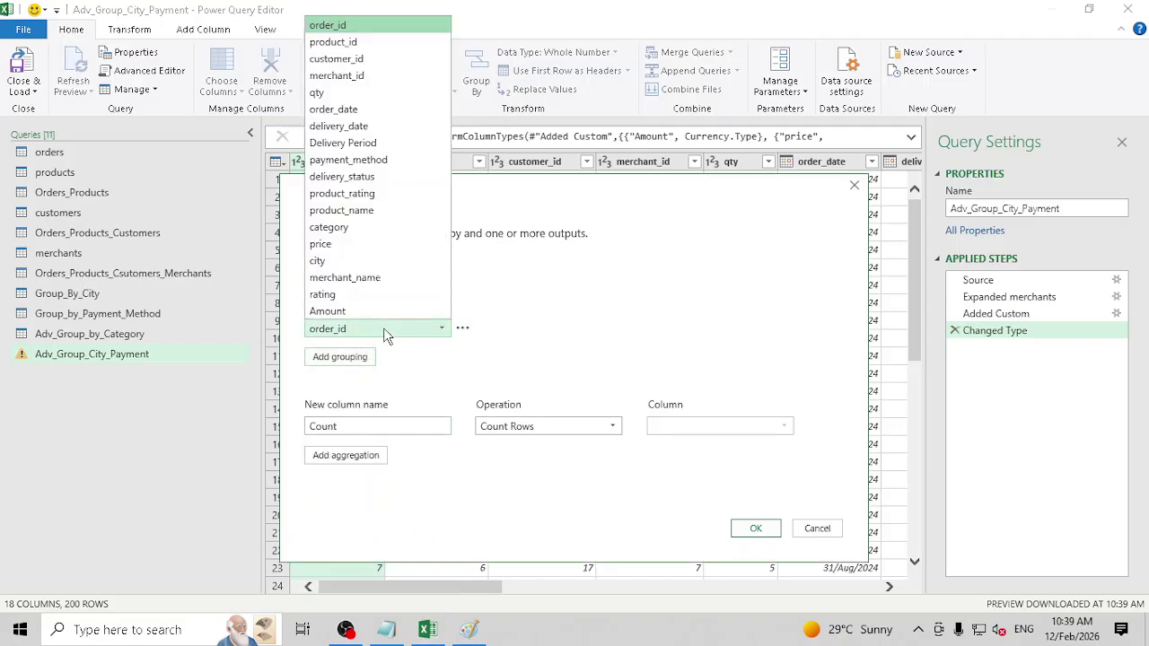
pyautogui.click(382, 160)
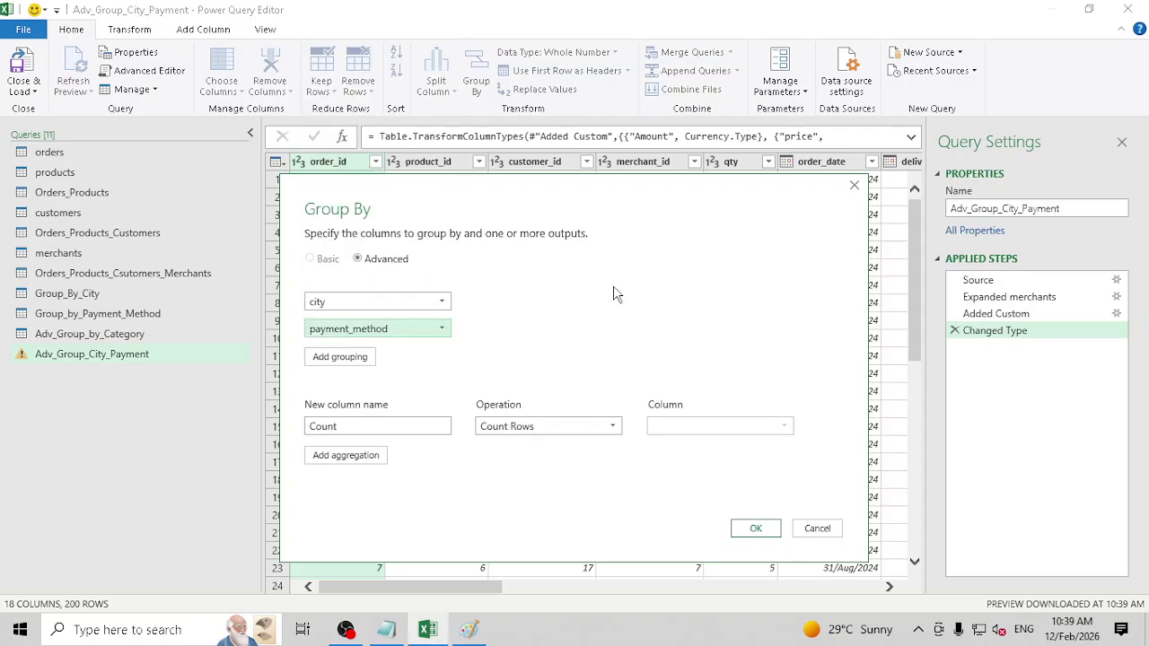
# Step: Name the first aggregation Total Order and have it use Count Rows
pyautogui.moveTo(403, 426); pyautogui.dragTo(247, 426)
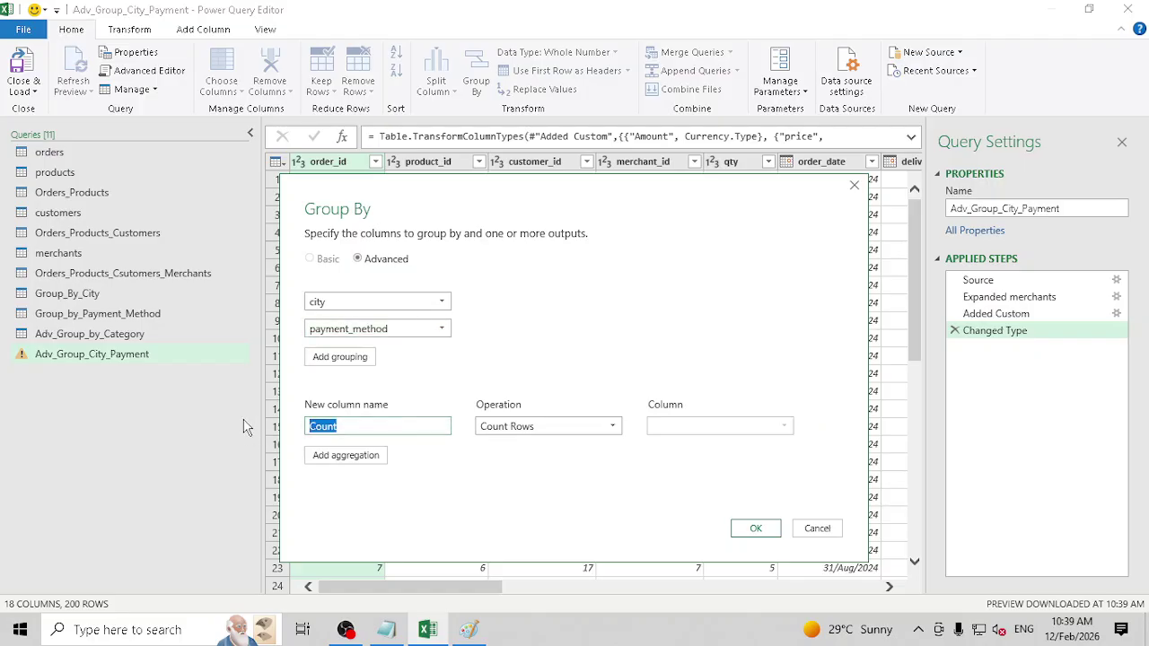
pyautogui.write('Total')
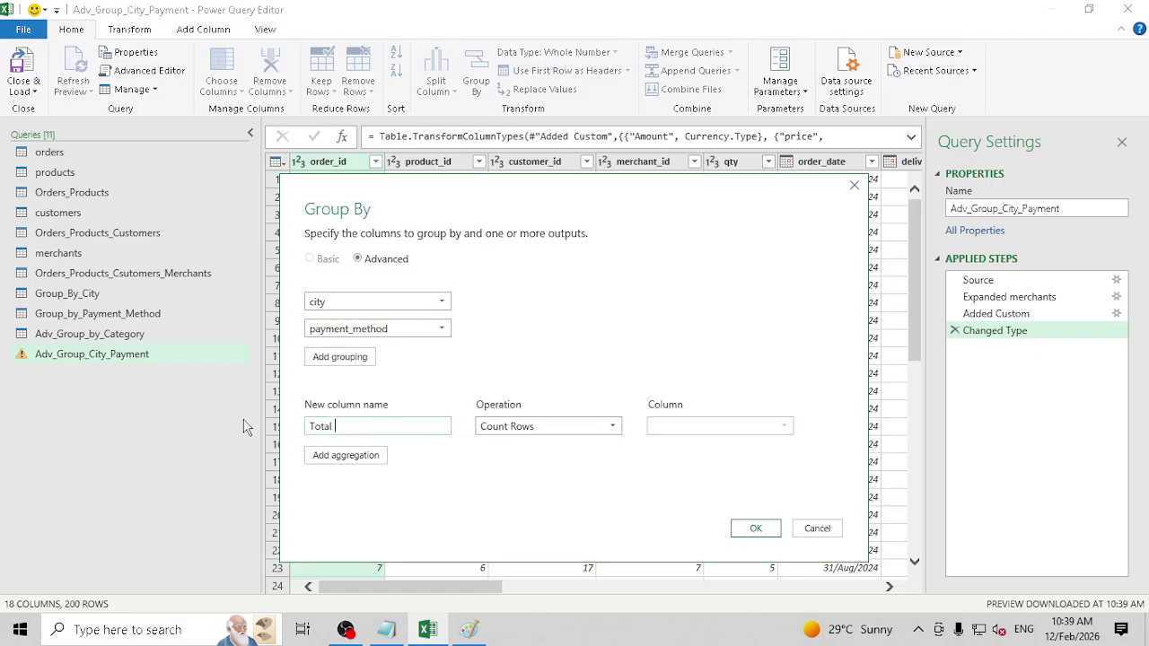
pyautogui.write(' Order')
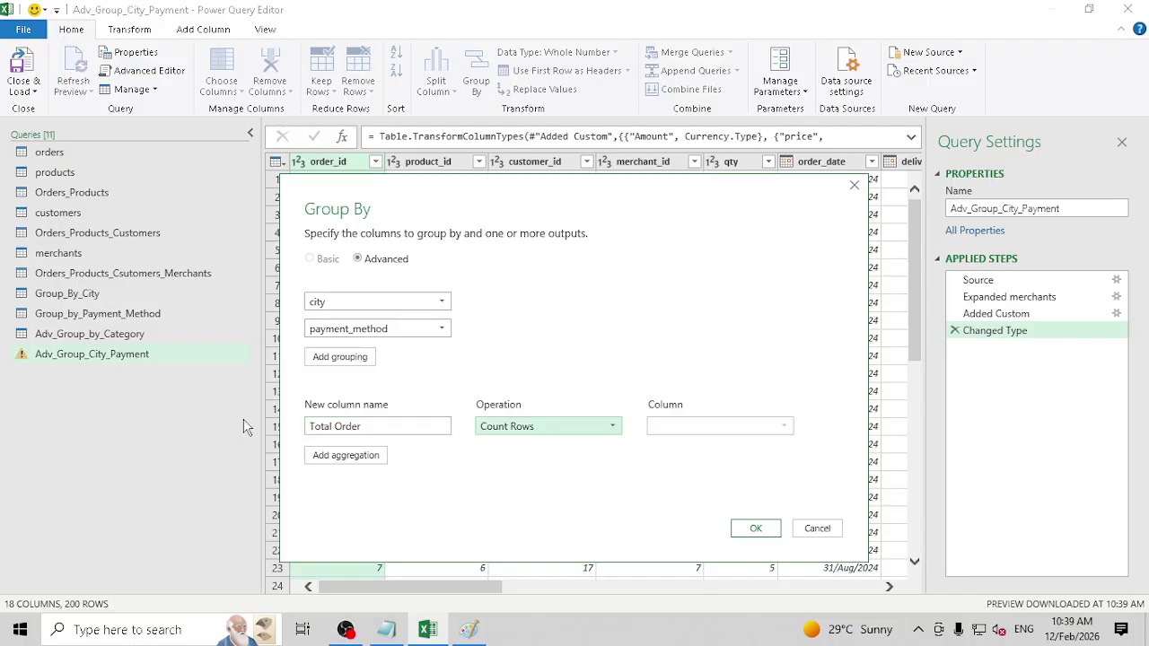
pyautogui.click(588, 428)
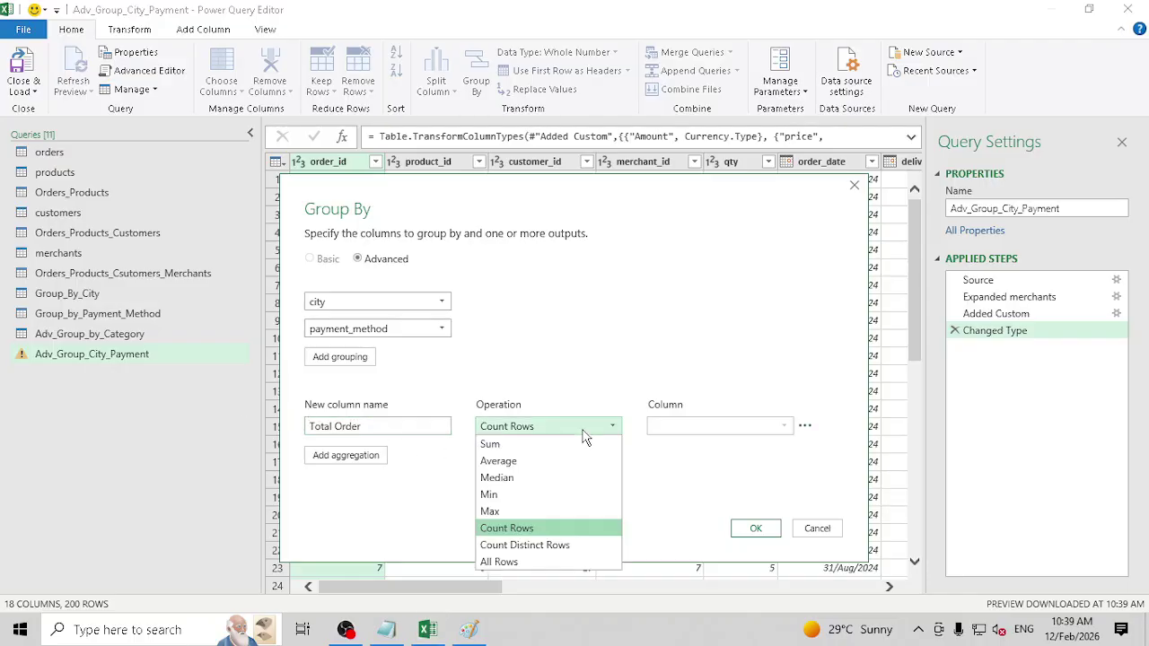
pyautogui.click(508, 528)
# Step: Add a second aggregation named Total Amount that takes the Sum of the Amount column, and apply the grouping
pyautogui.click(345, 455)
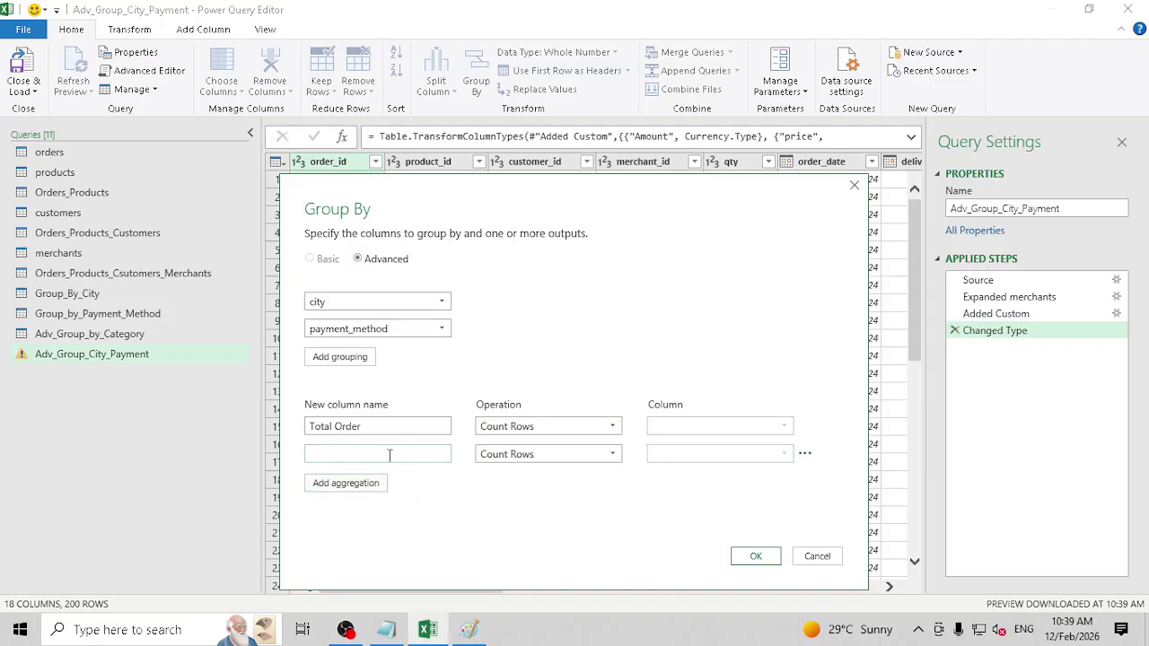
pyautogui.write('Total Amount')
pyautogui.click(597, 453)
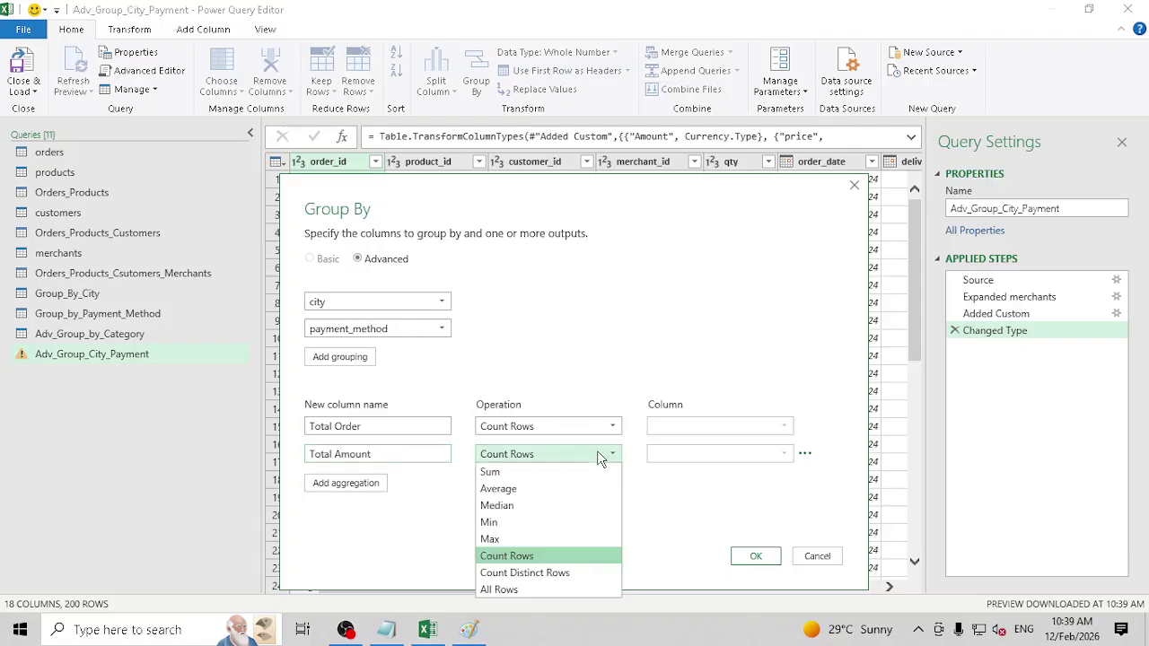
pyautogui.click(552, 475)
pyautogui.click(694, 454)
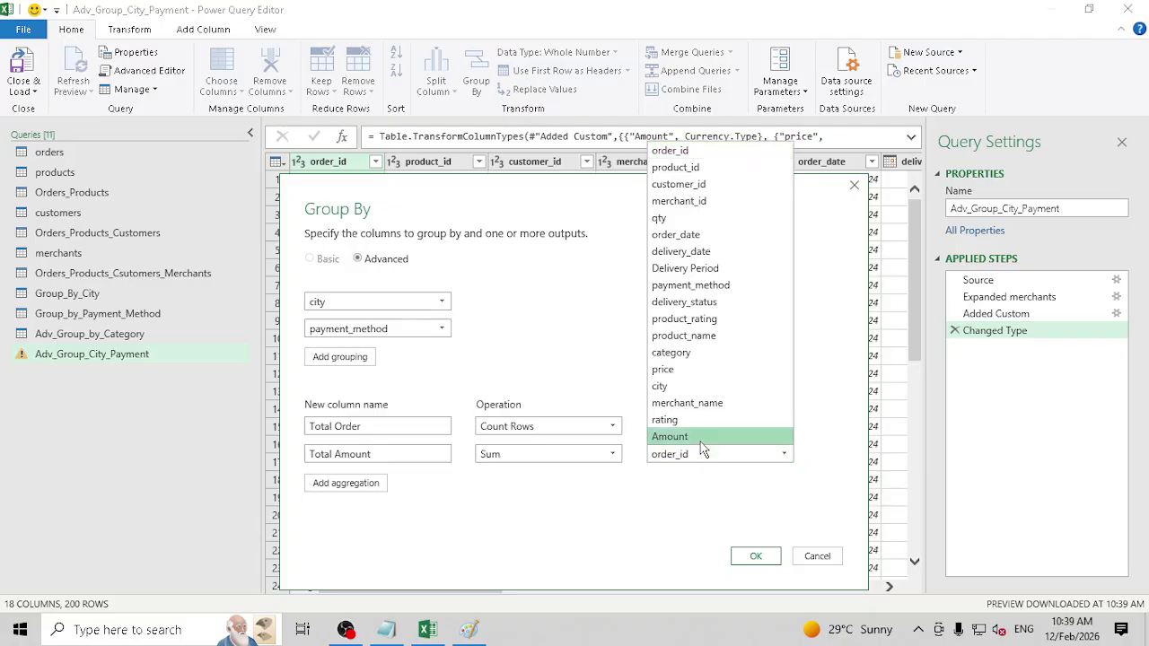
pyautogui.click(696, 438)
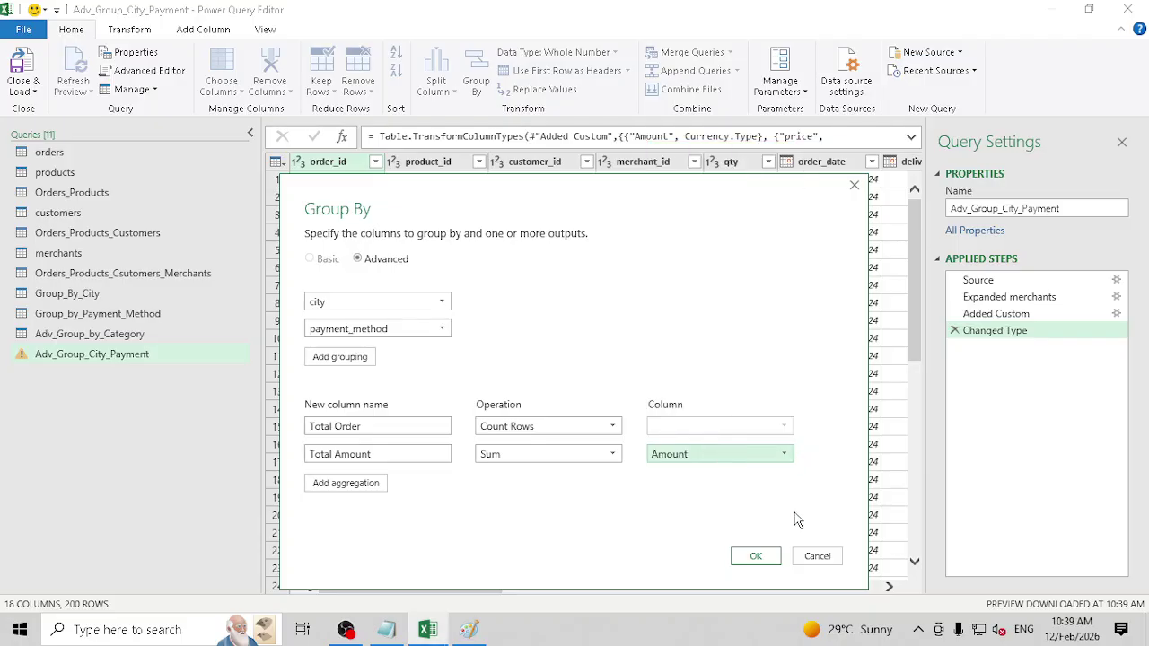
pyautogui.click(757, 556)
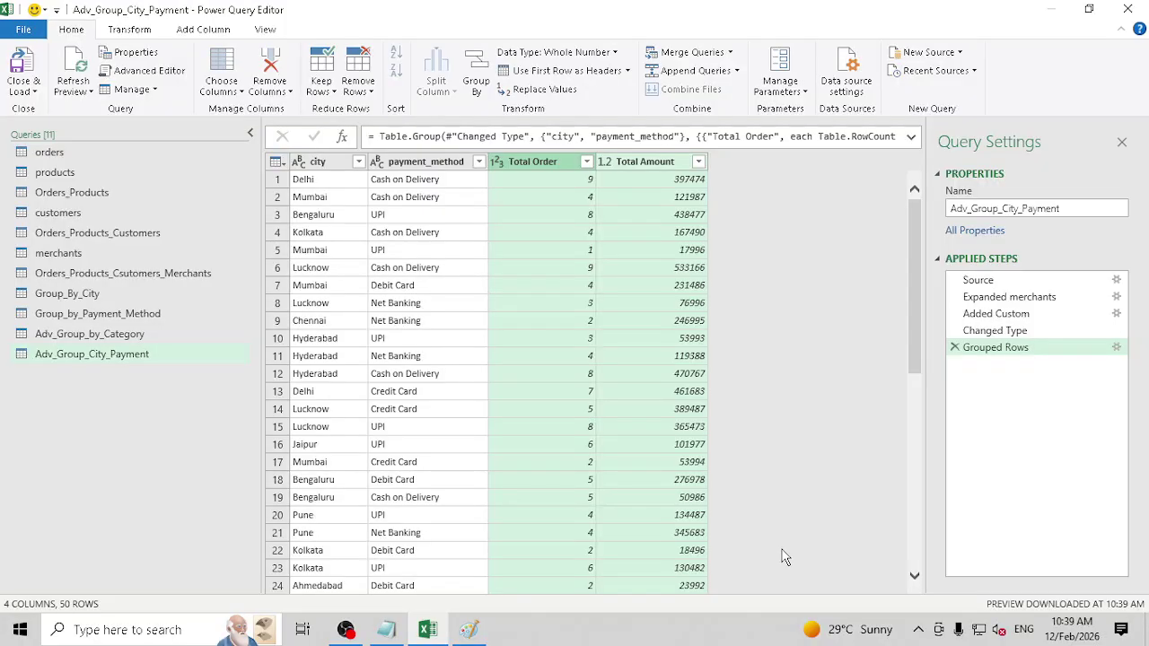
# Step: Sort the city and payment method summary by city in ascending order and inspect its first three rows
pyautogui.click(319, 163)
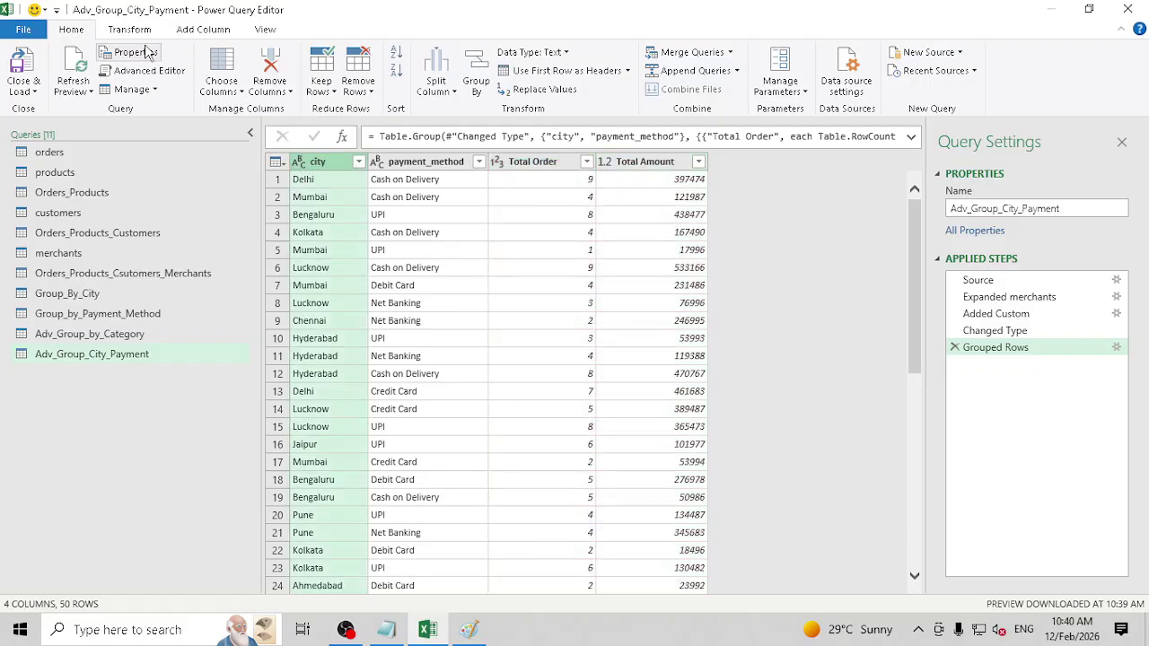
pyautogui.click(396, 54)
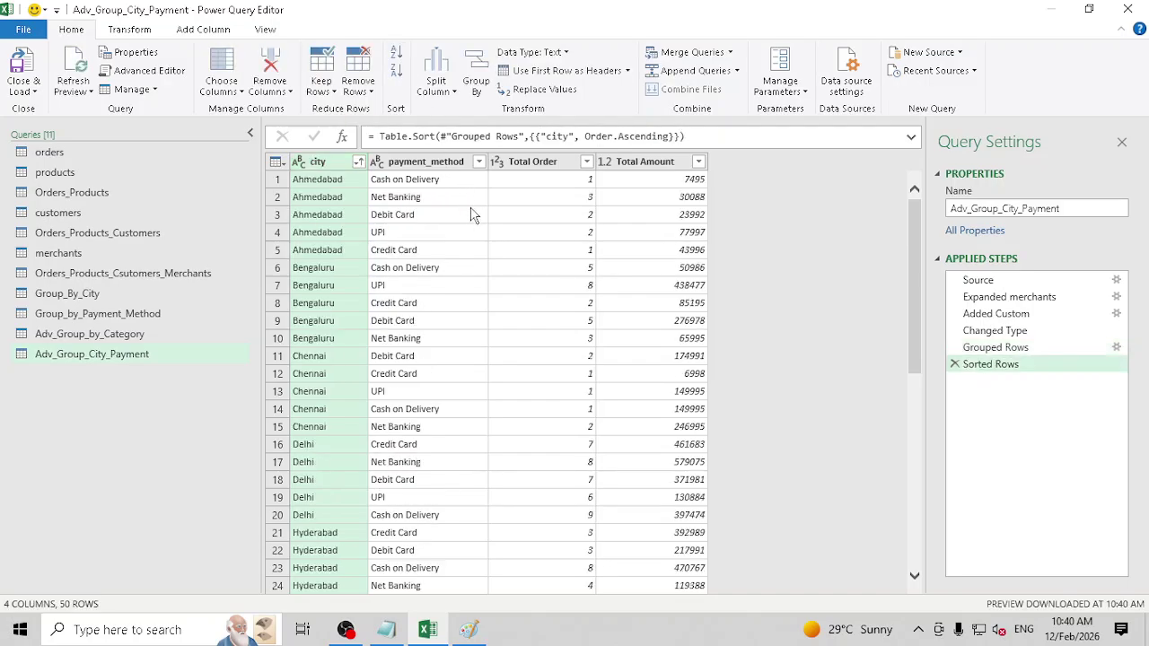
pyautogui.click(278, 184)
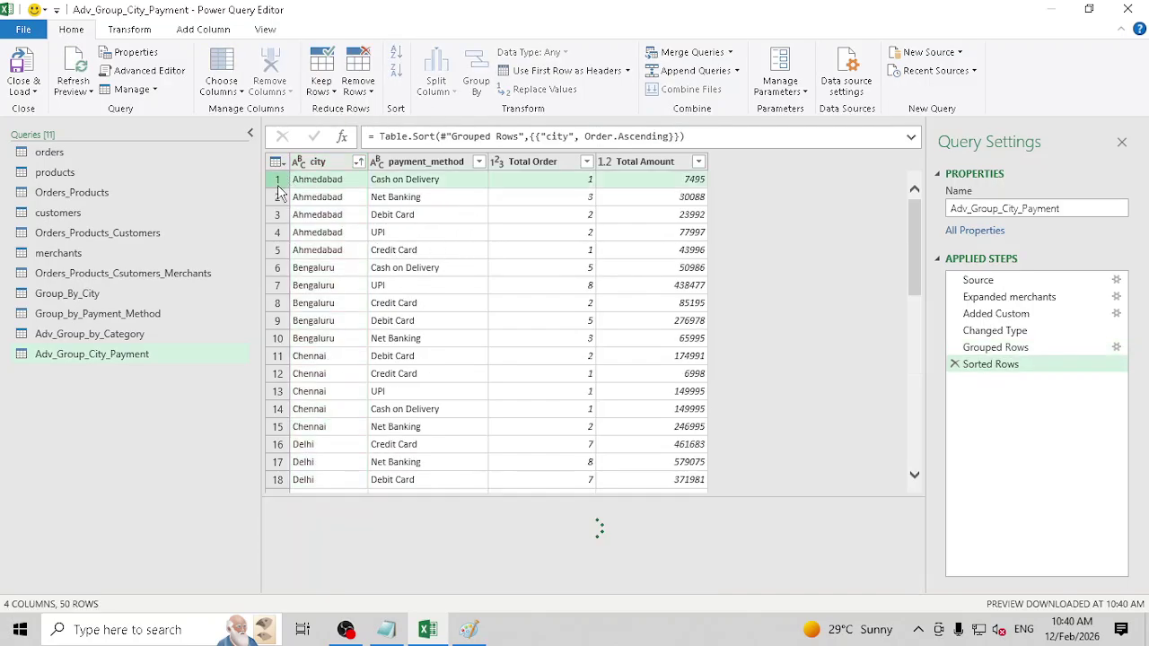
pyautogui.click(279, 197)
pyautogui.click(278, 214)
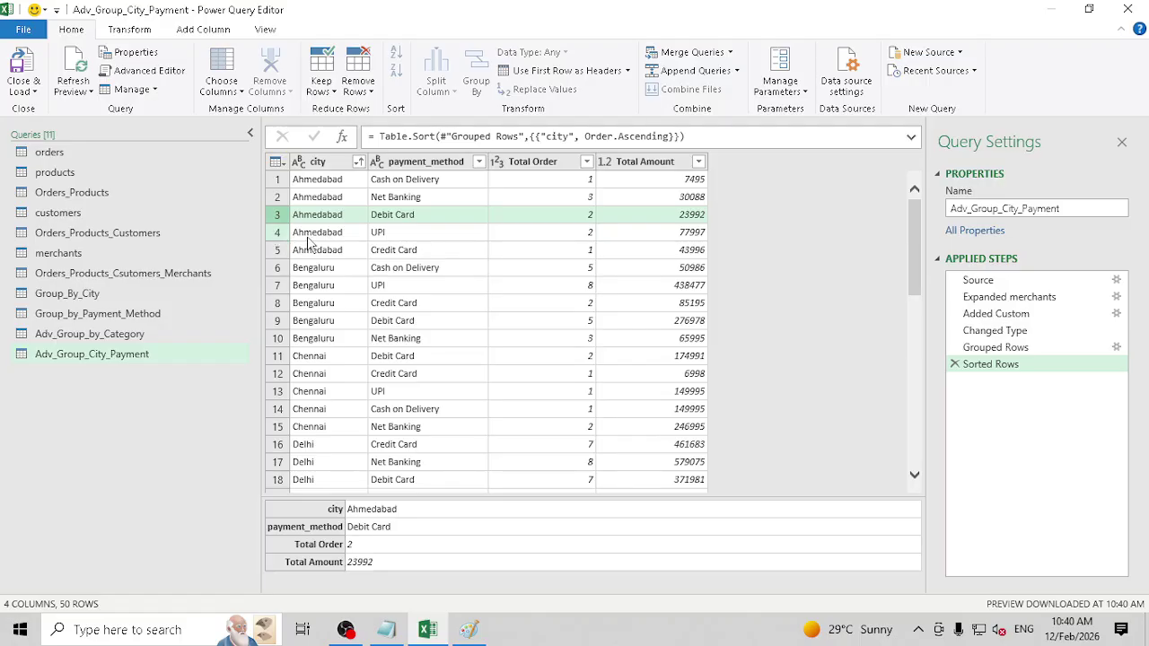
# Step: Close the query editor and load all the queries into worksheets of the workbook
pyautogui.click(419, 182)
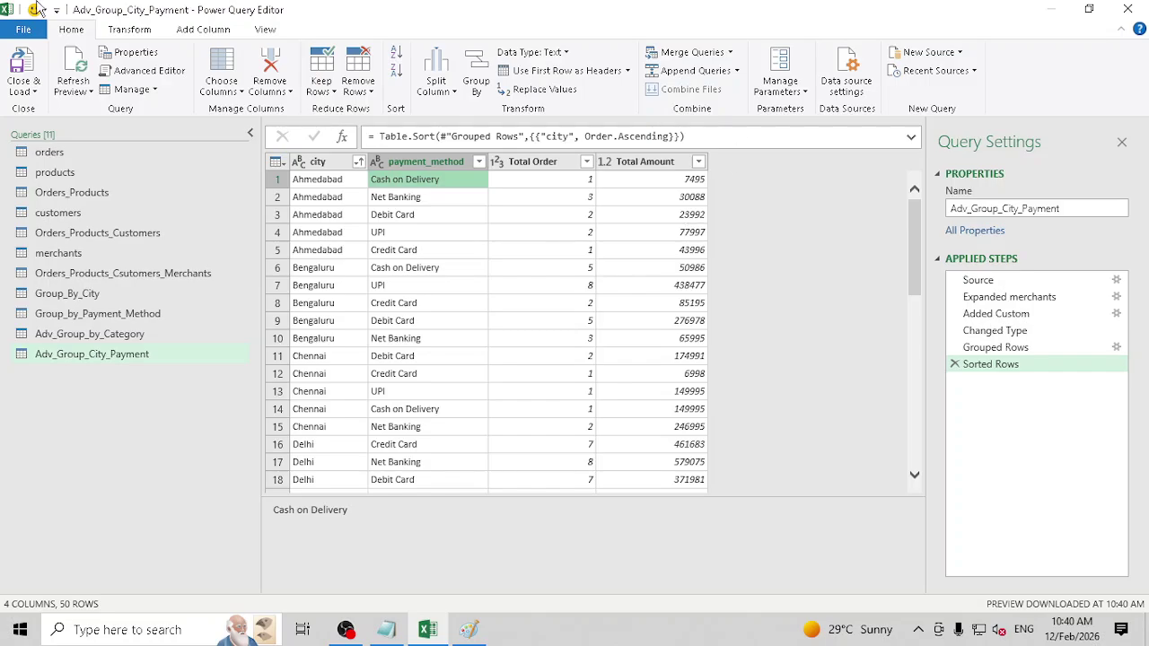
pyautogui.click(23, 89)
pyautogui.click(61, 110)
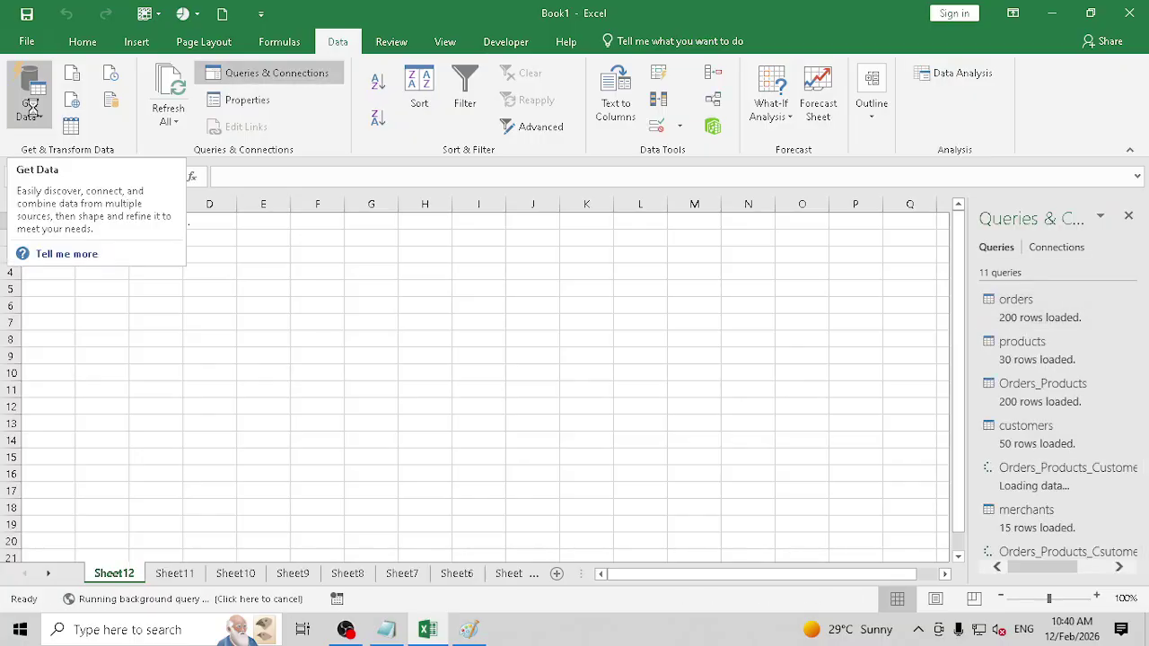
# Step: Review the loaded query tables sheet by sheet, from Sheet10 through to Sheet1
pyautogui.click(250, 579)
pyautogui.click(299, 576)
pyautogui.click(350, 575)
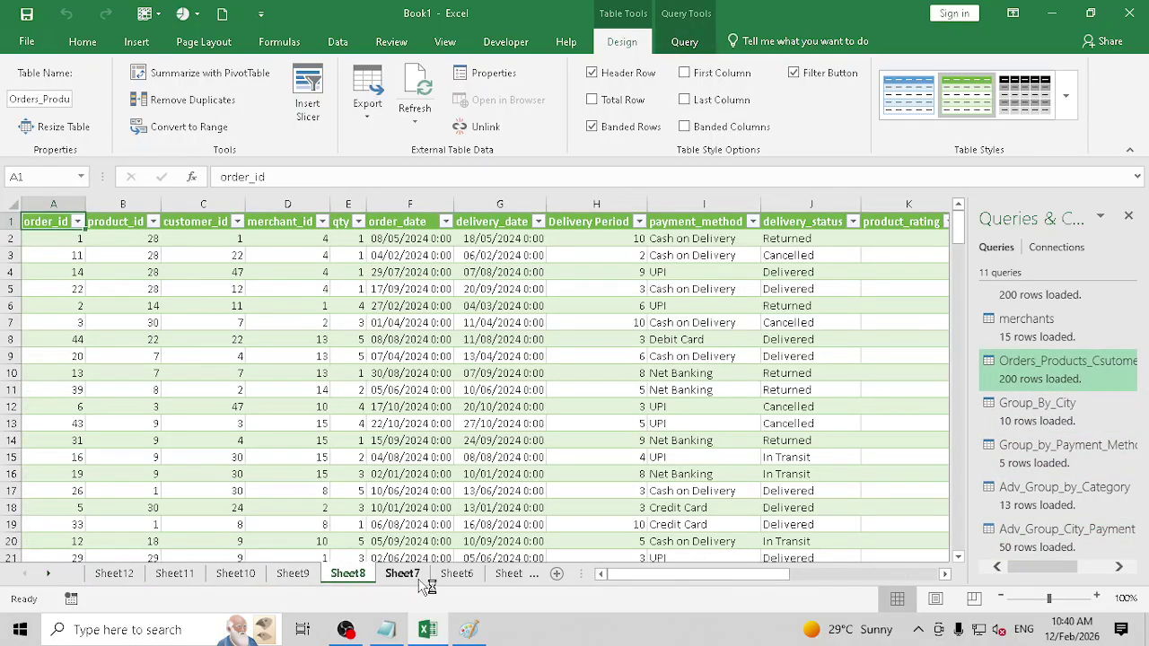
pyautogui.click(422, 579)
pyautogui.click(458, 576)
pyautogui.click(504, 576)
pyautogui.click(508, 577)
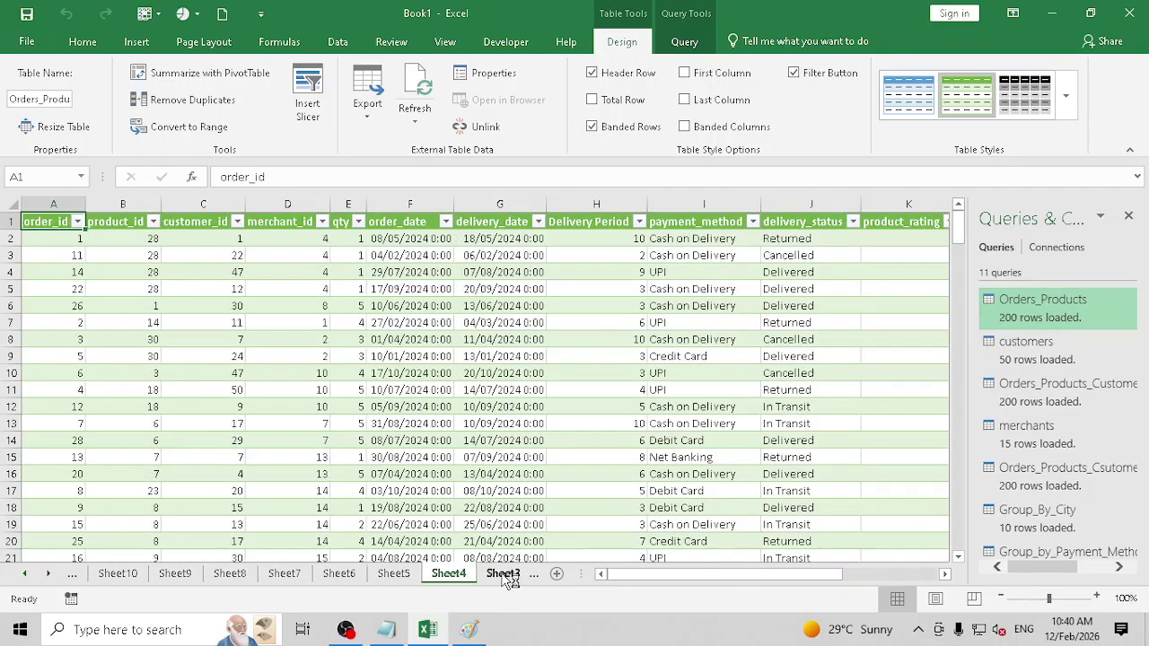
pyautogui.click(505, 577)
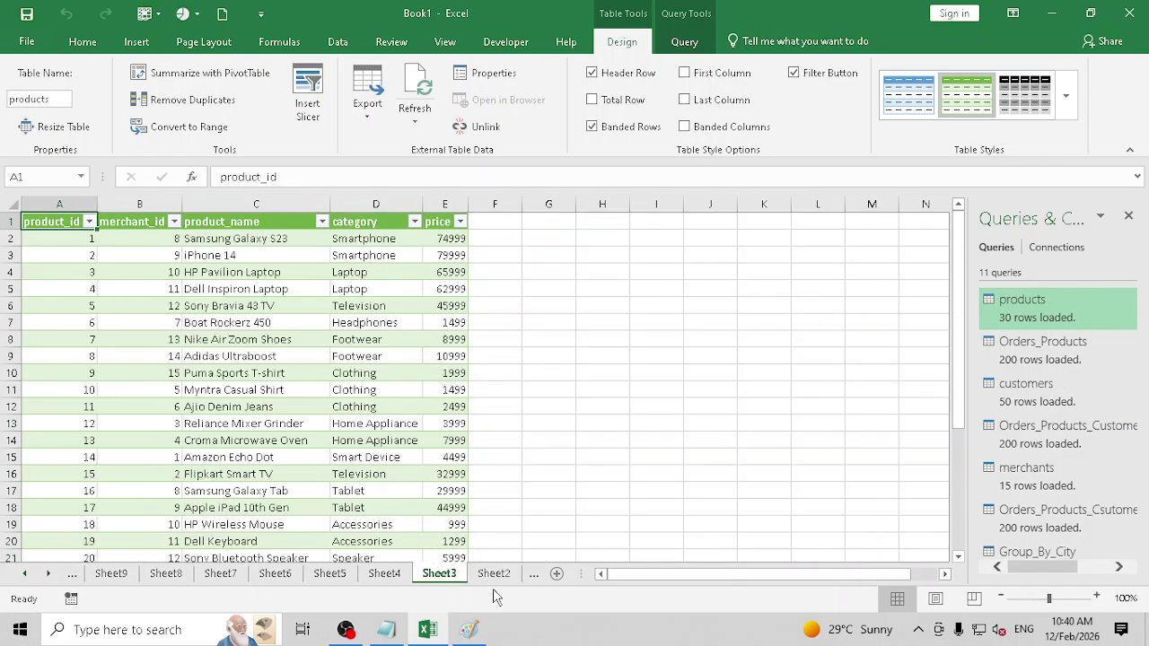
pyautogui.click(494, 575)
pyautogui.click(494, 574)
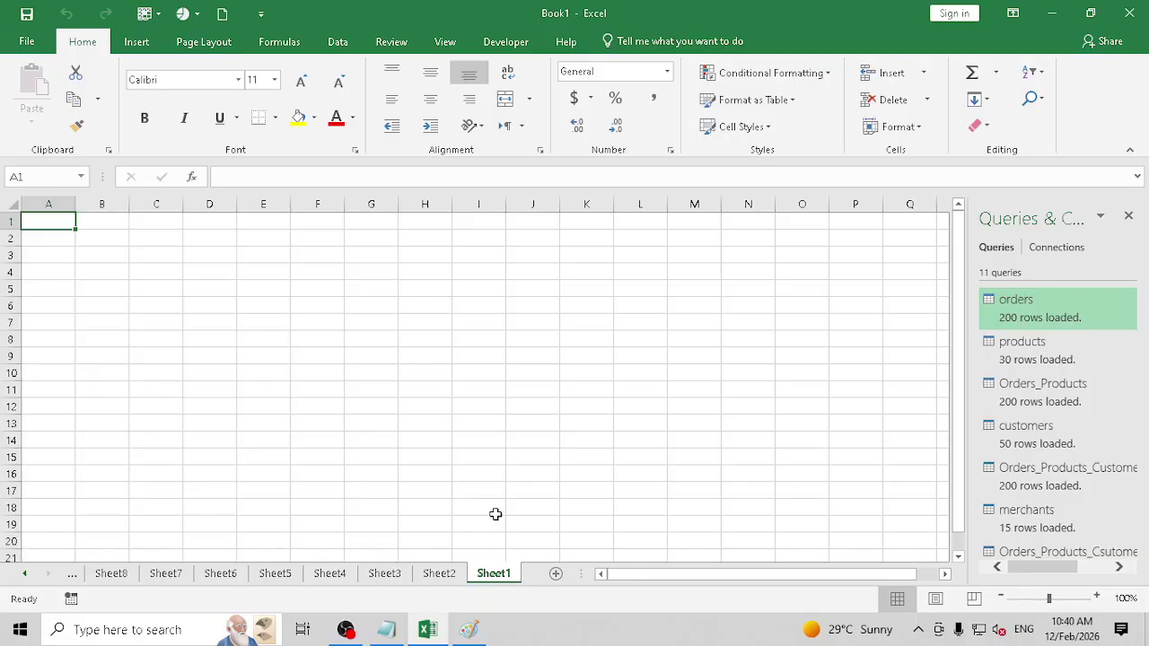
# Step: Reopen the orders query in the Power Query Editor to view it, and close and load back to the workbook
pyautogui.click(1065, 252)
pyautogui.doubleClick(1053, 308)
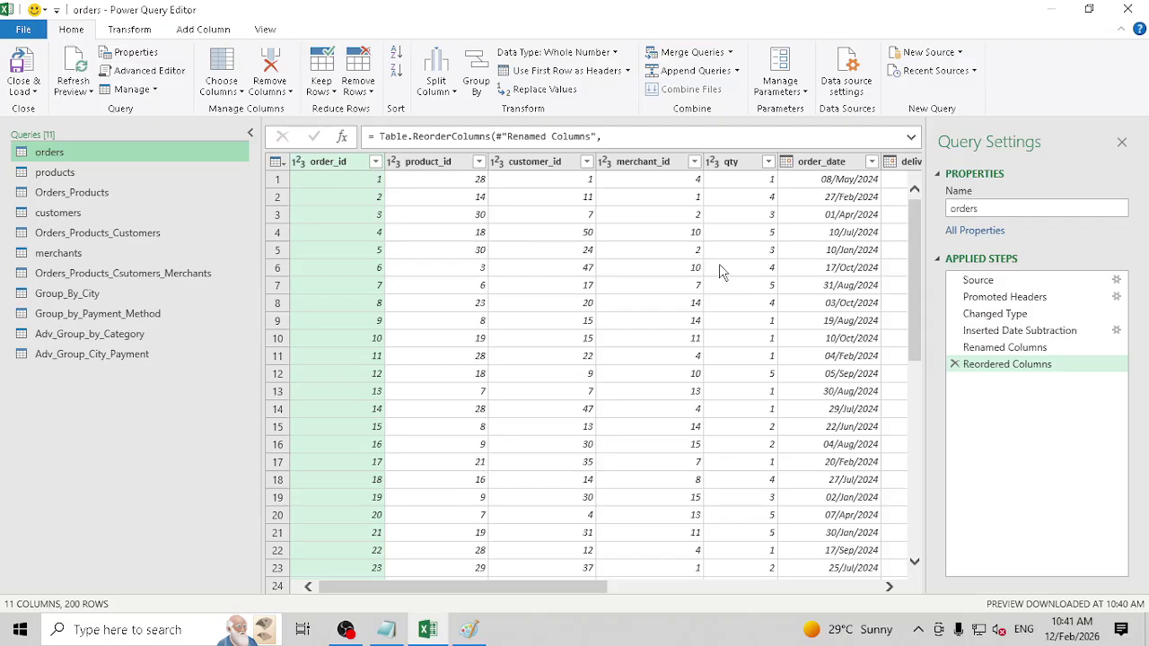
pyautogui.click(24, 86)
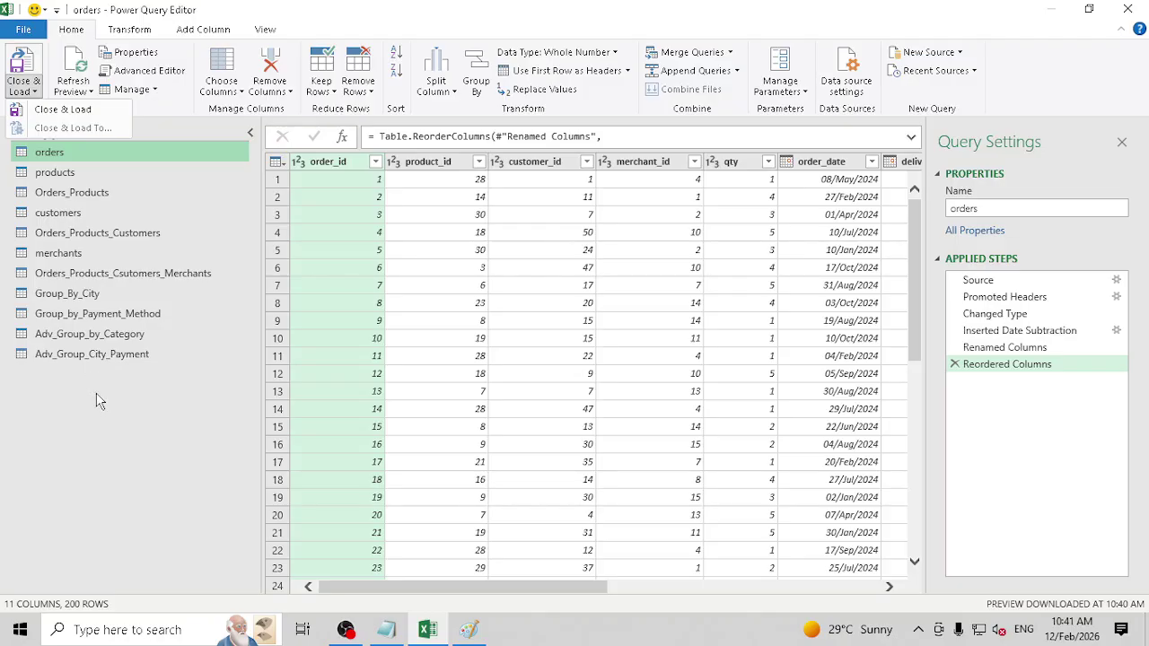
pyautogui.click(62, 108)
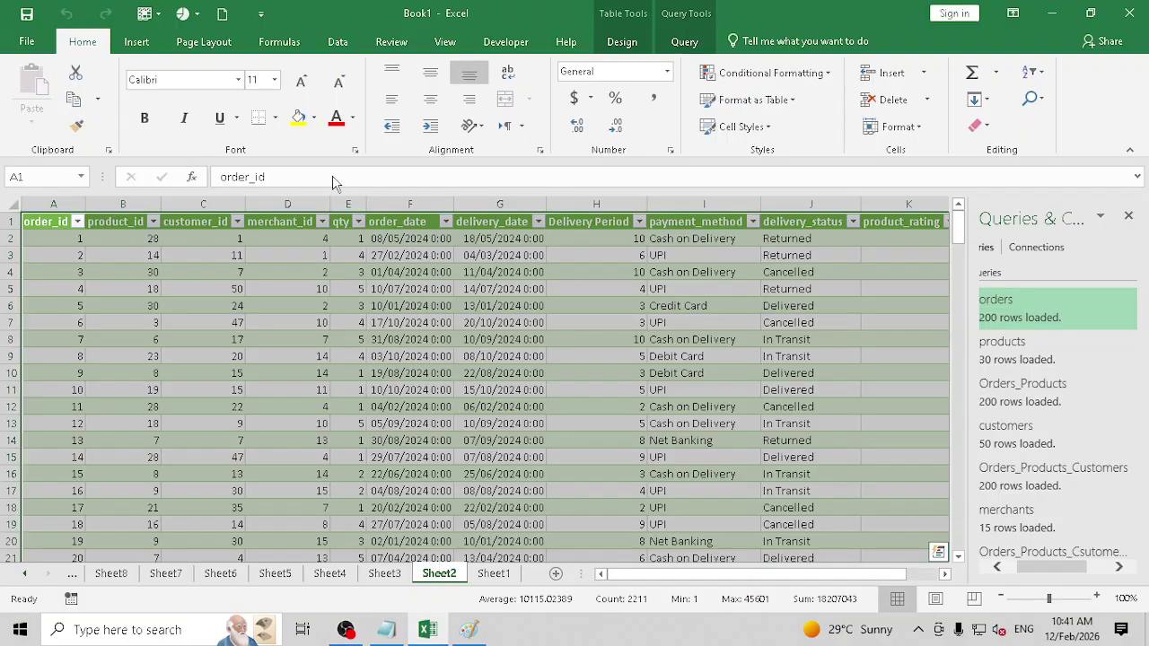
# Step: Check the loaded tables on Sheet3 through Sheet8, including the merchants table and the merged orders tables
pyautogui.click(385, 575)
pyautogui.click(329, 574)
pyautogui.click(275, 574)
pyautogui.click(220, 575)
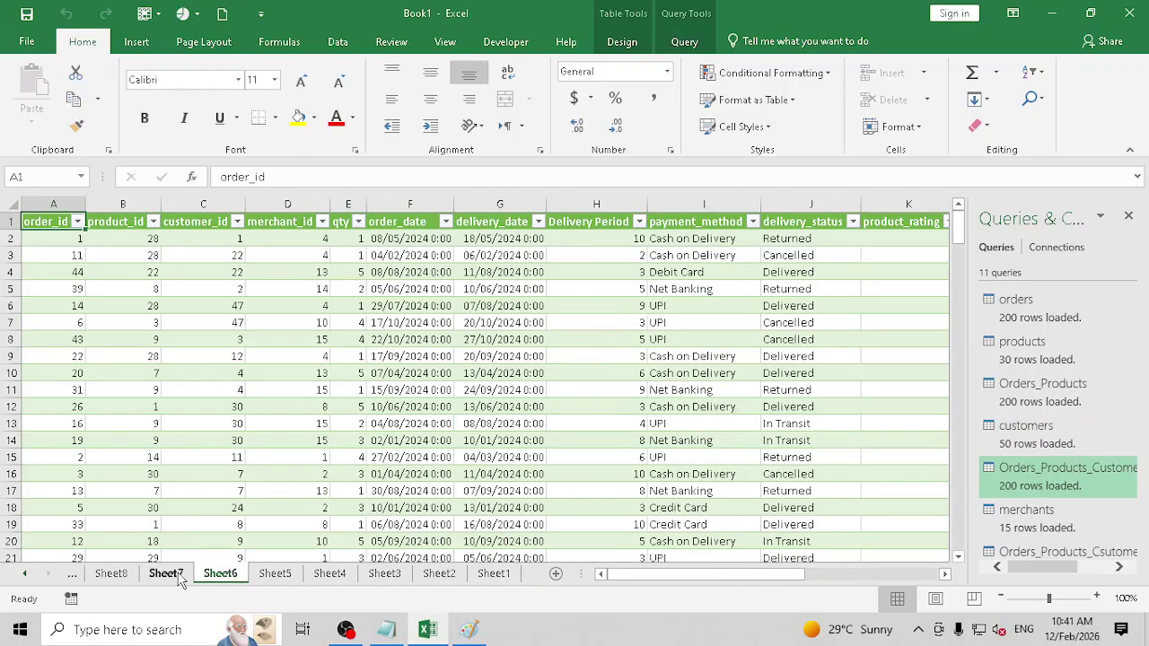
pyautogui.click(180, 579)
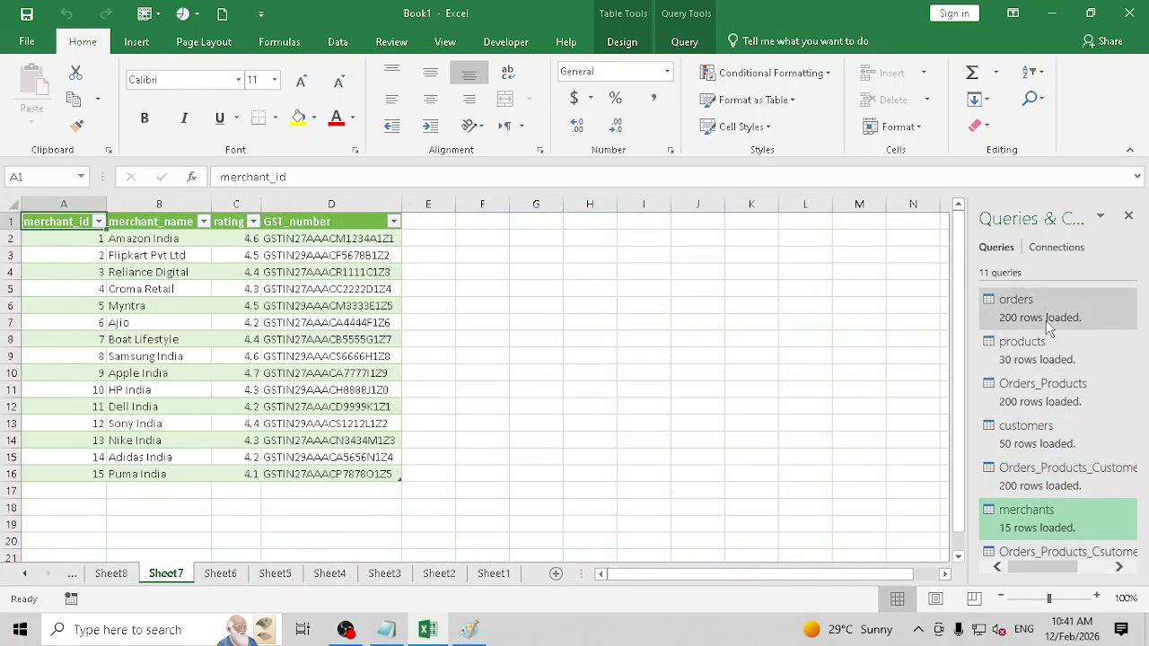
pyautogui.click(111, 574)
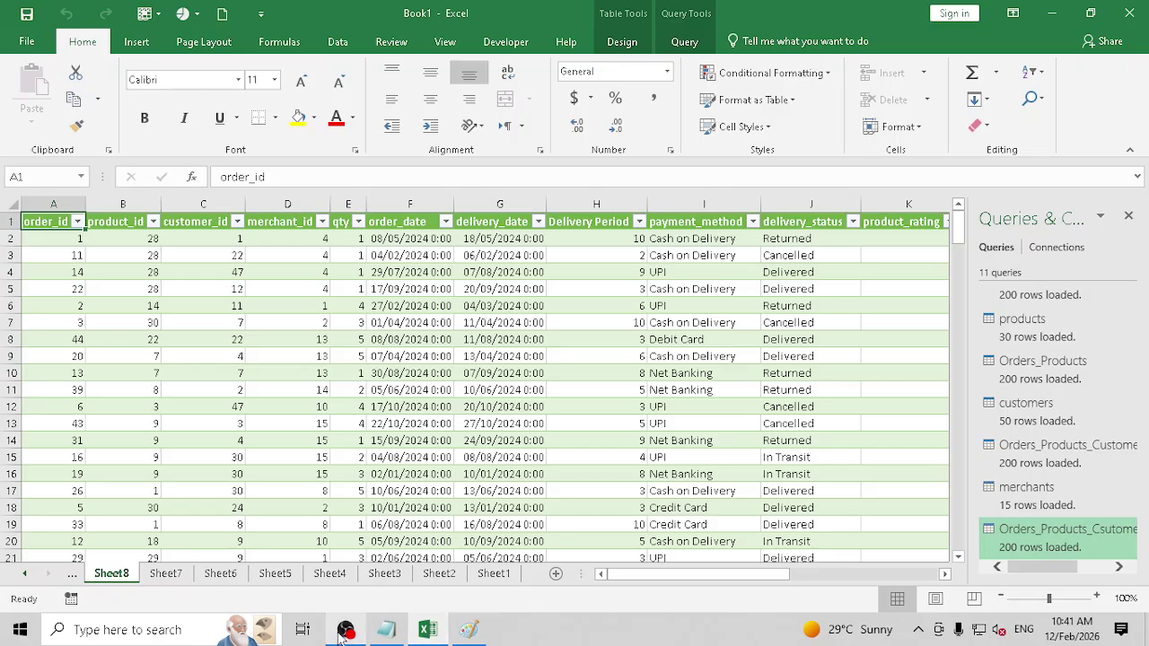
pyautogui.moveTo(342, 635)
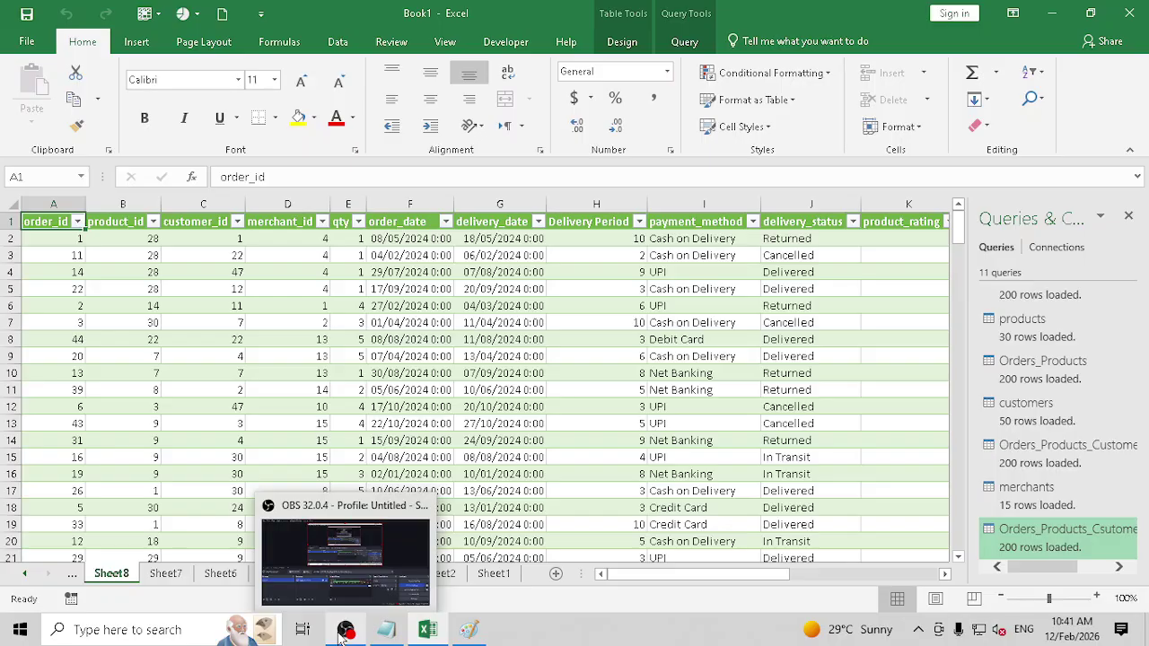
pyautogui.click(346, 630)
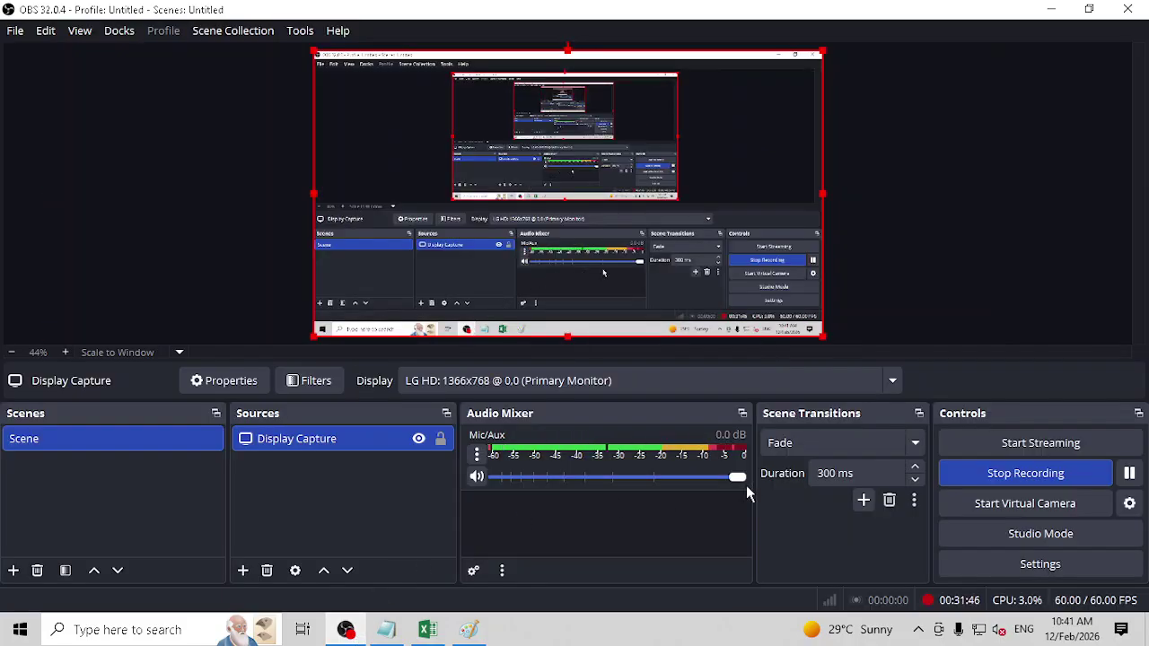